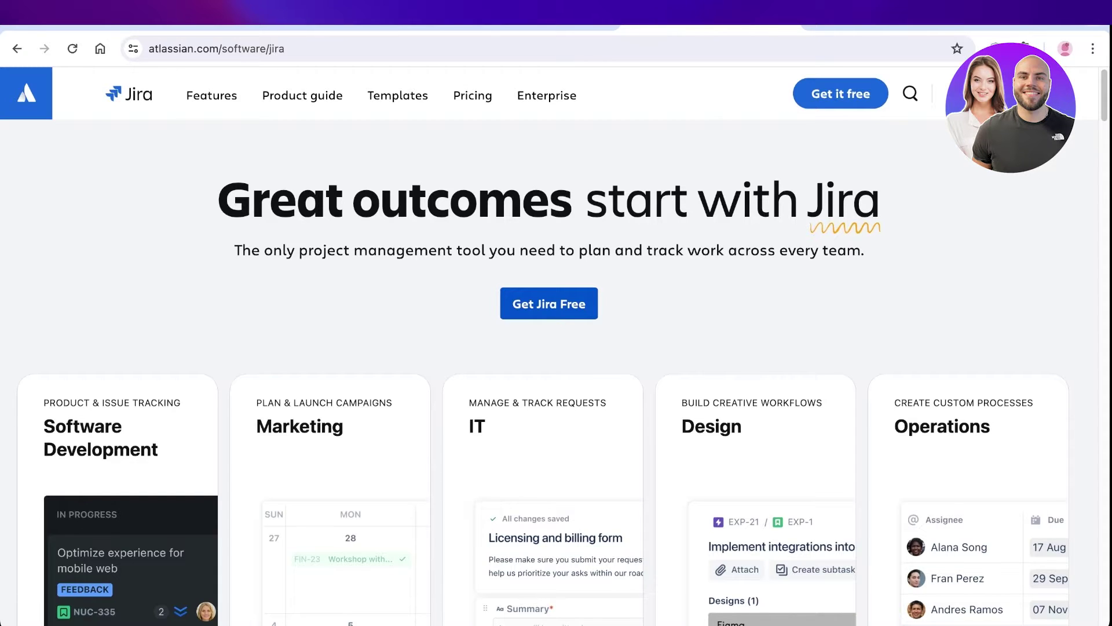
Scroll through the Jira landing page to review its content.
scroll(556, 371, "down", 2)
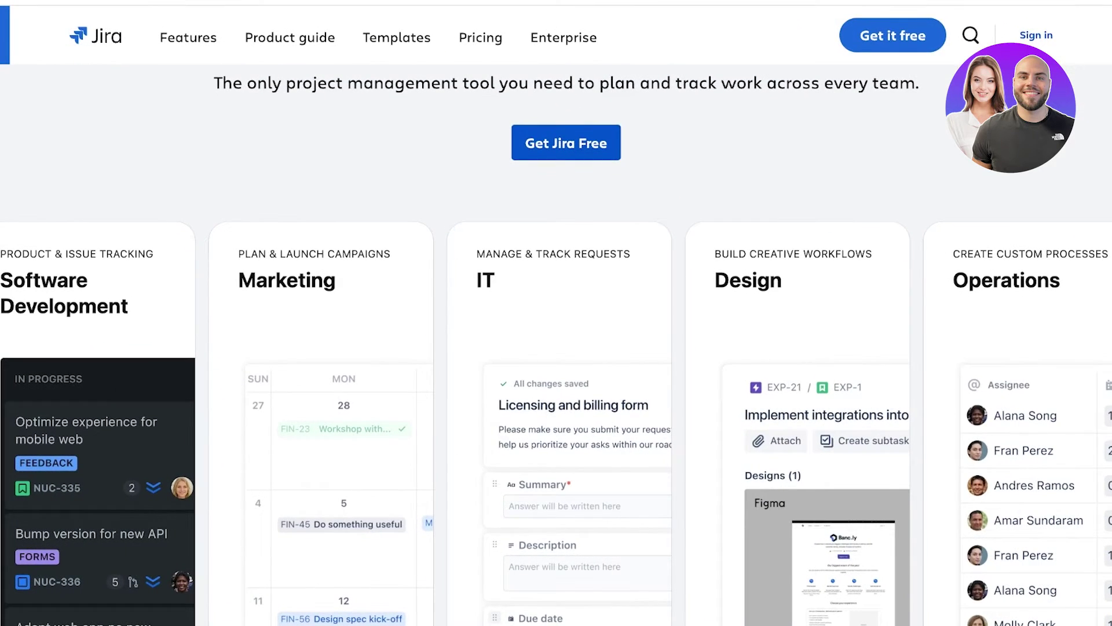
scroll(556, 348, "down", 10)
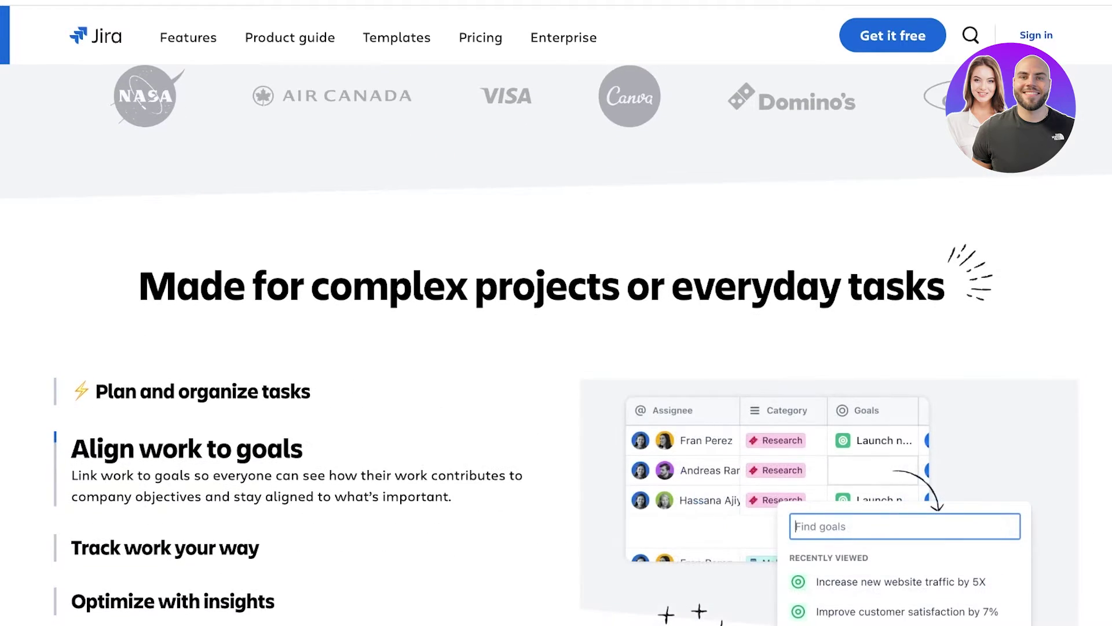
scroll(556, 348, "down", 3)
scroll(556, 347, "down", 8)
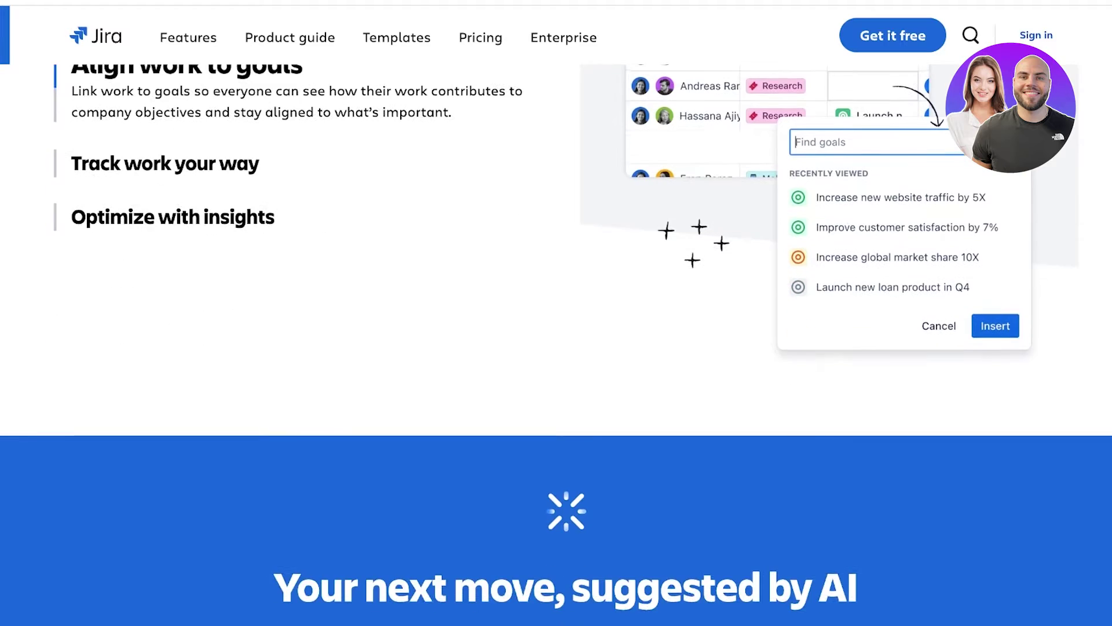
scroll(556, 347, "down", 4)
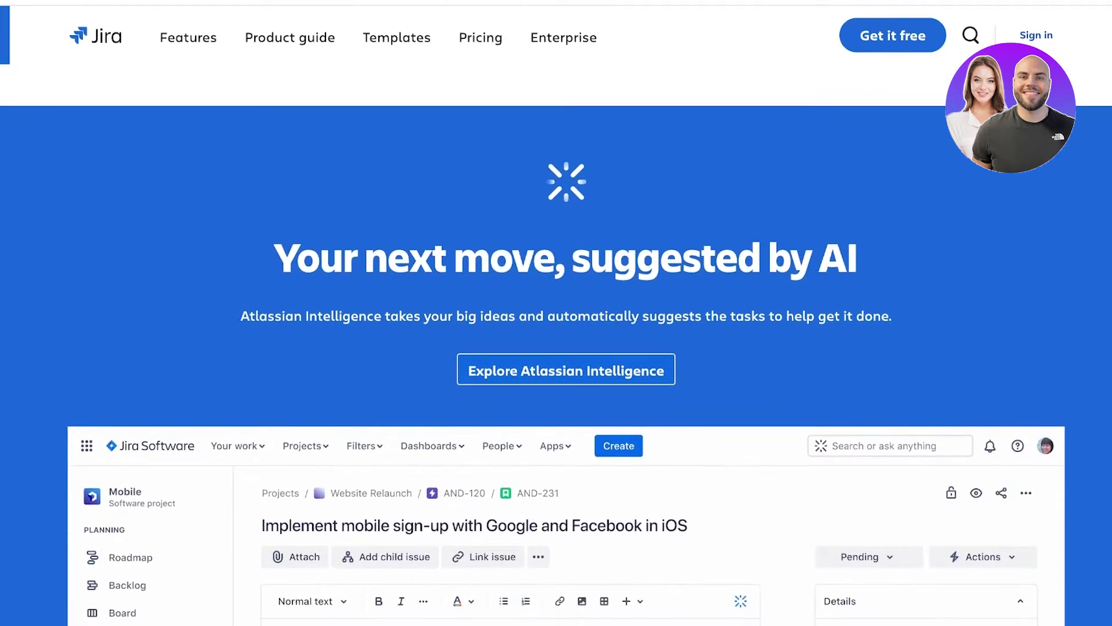
scroll(556, 348, "up", 3)
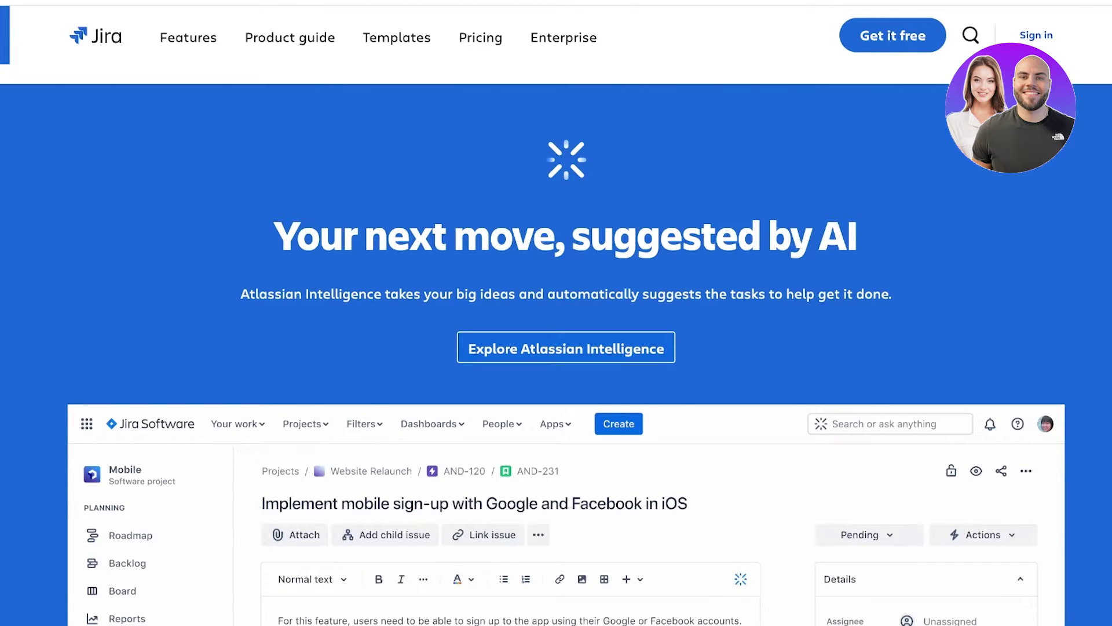
scroll(556, 348, "down", 10)
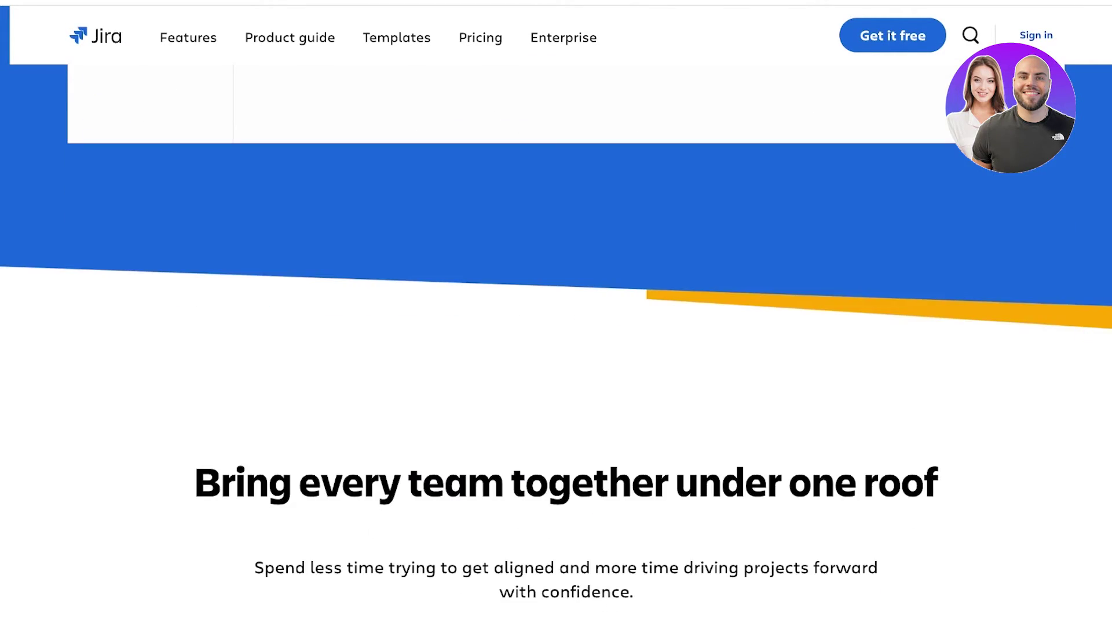
scroll(556, 347, "down", 5)
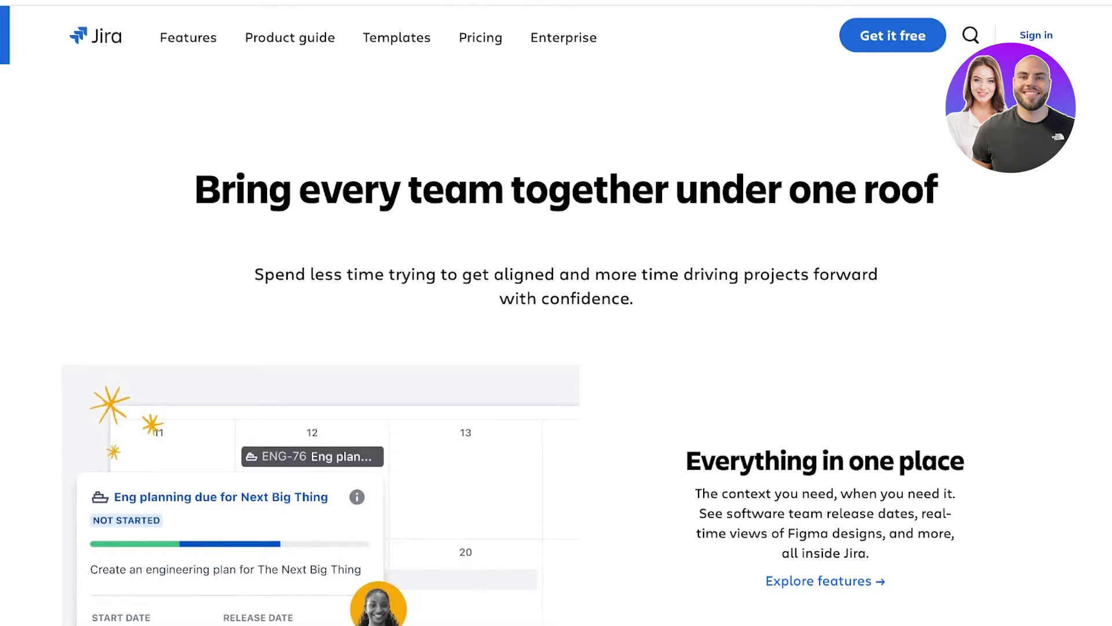
scroll(557, 348, "down", 6)
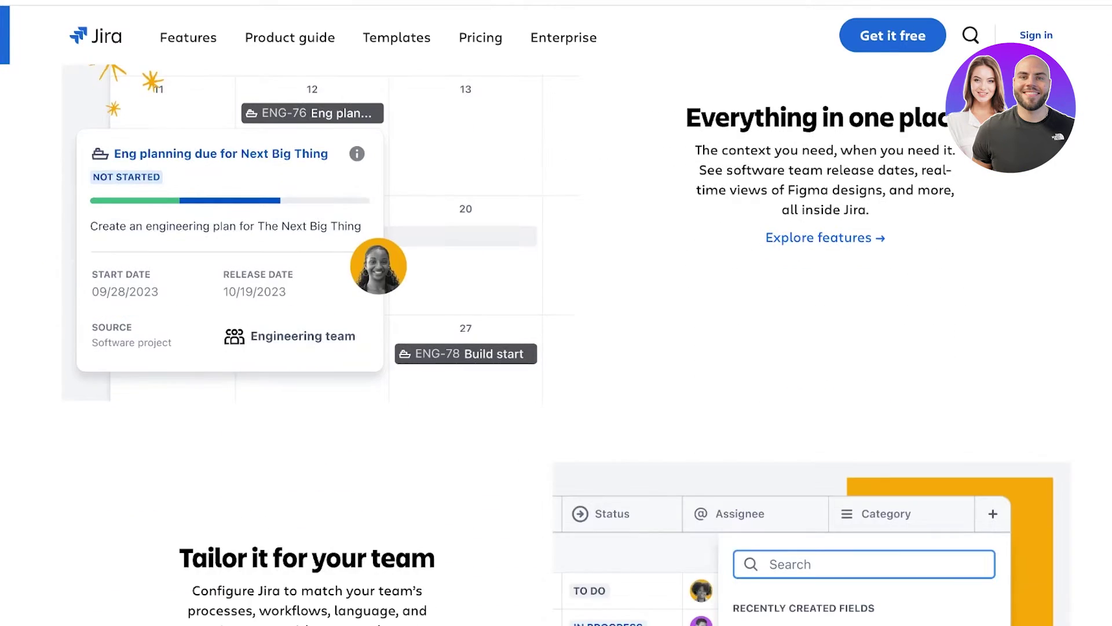
scroll(556, 347, "down", 4)
scroll(556, 348, "down", 7)
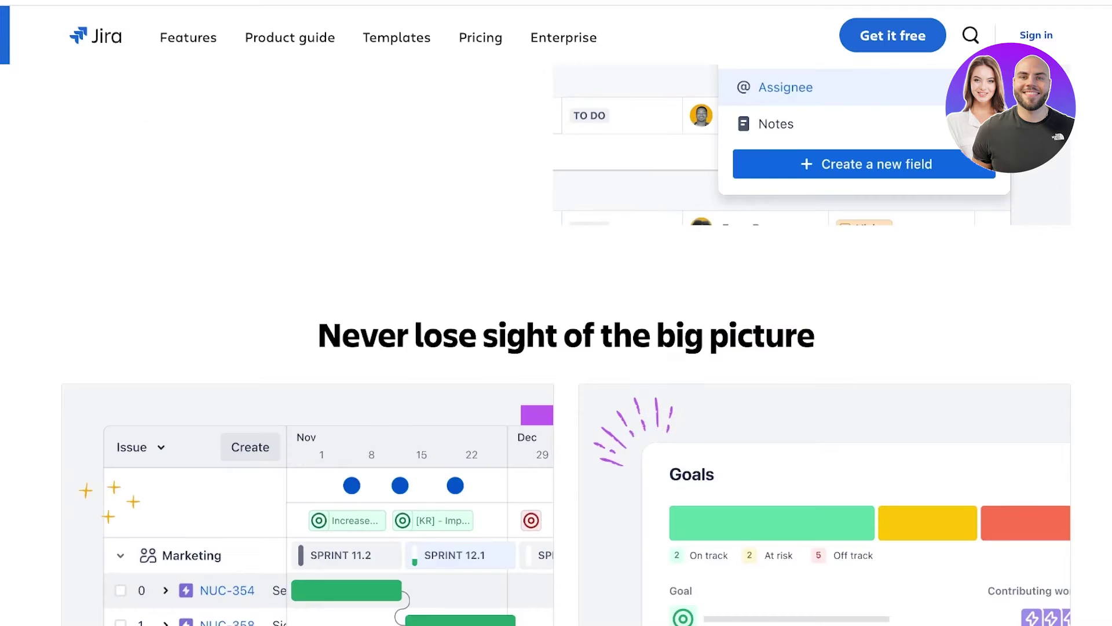
scroll(556, 348, "down", 3)
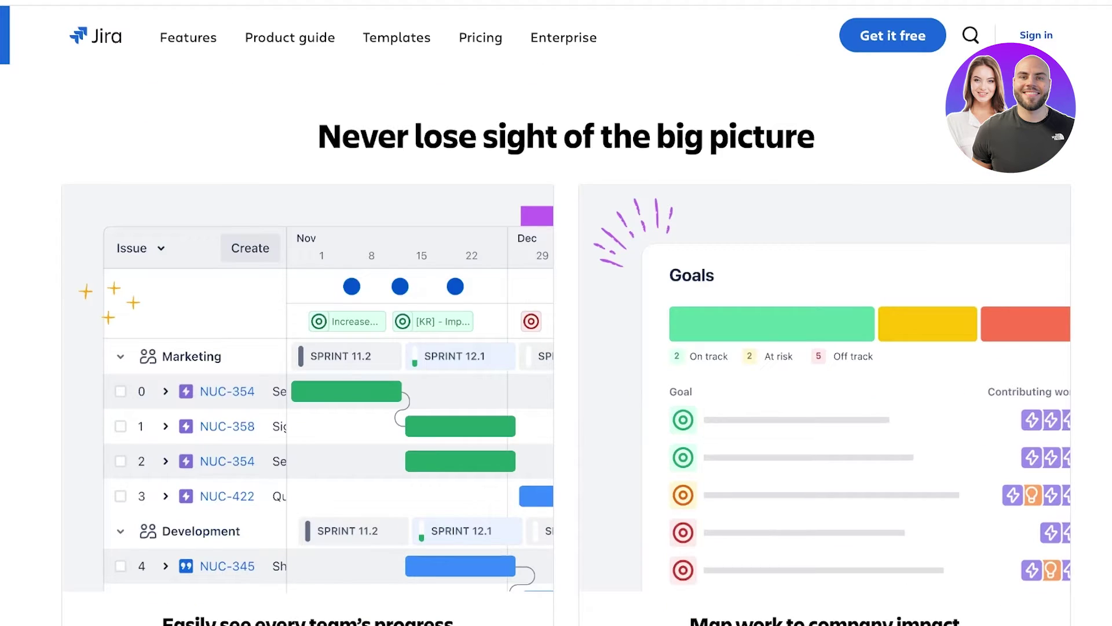
scroll(556, 347, "down", 6)
scroll(556, 348, "up", 15)
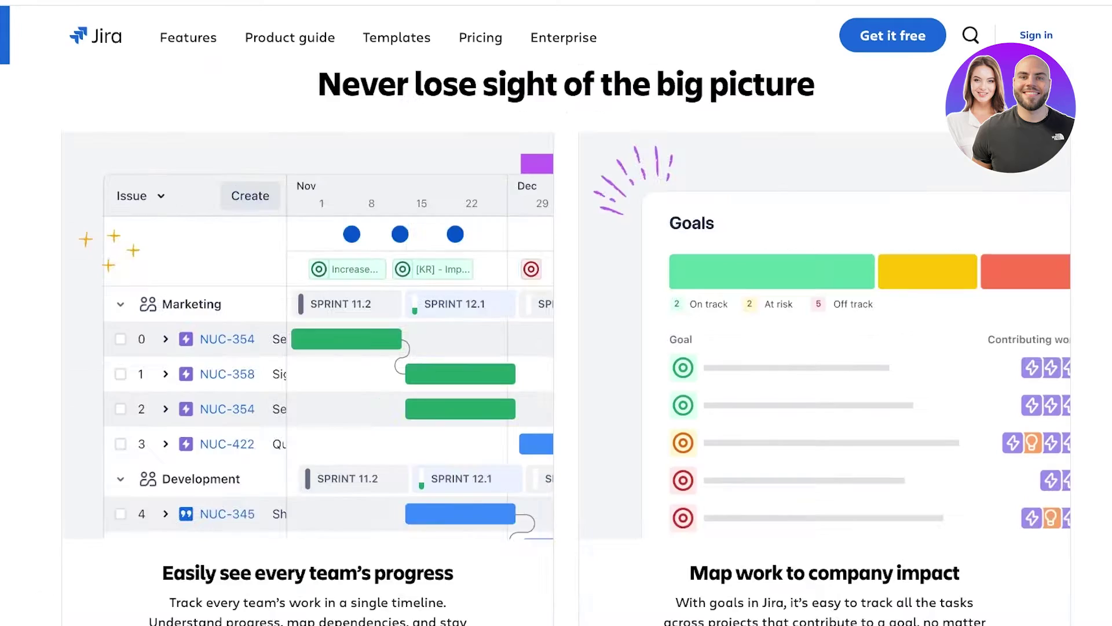
scroll(556, 345, "up", 20)
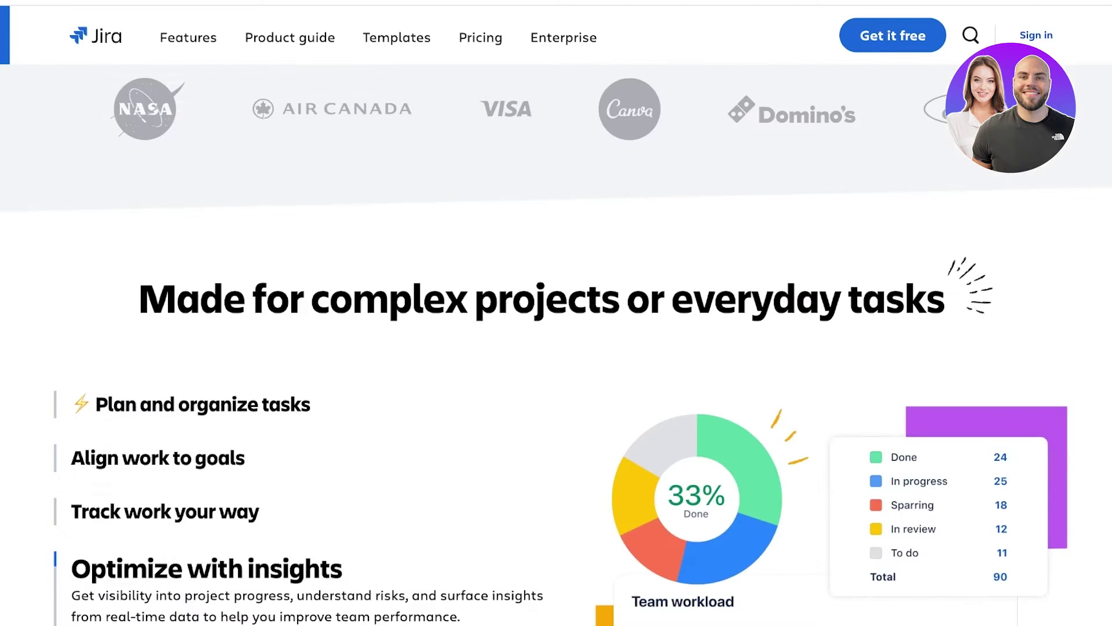
scroll(556, 347, "up", 2)
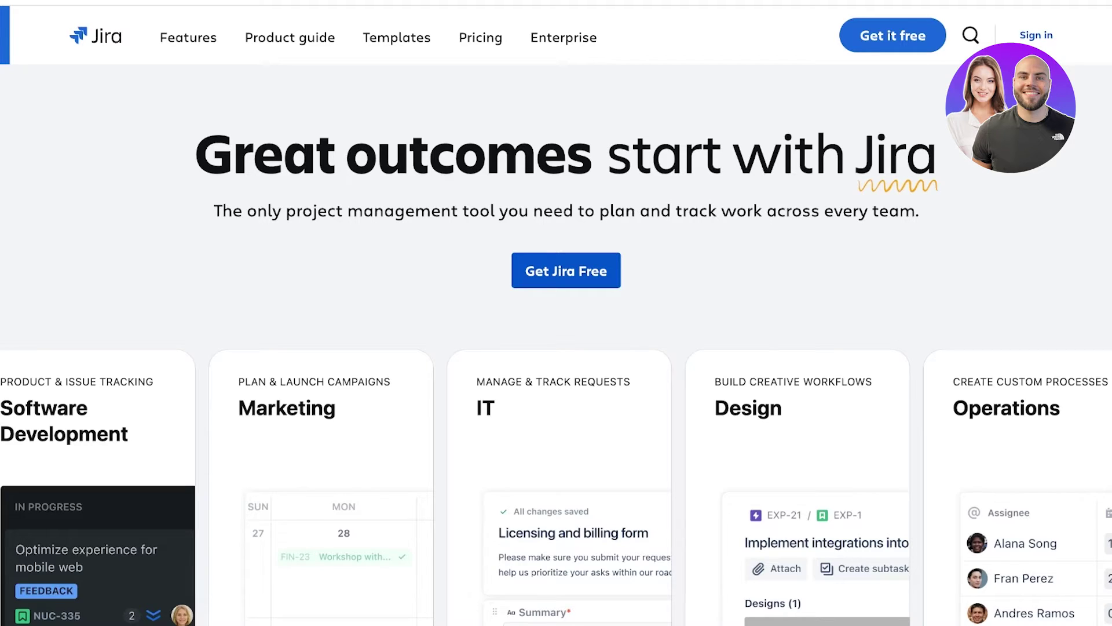
scroll(556, 362, "down", 1)
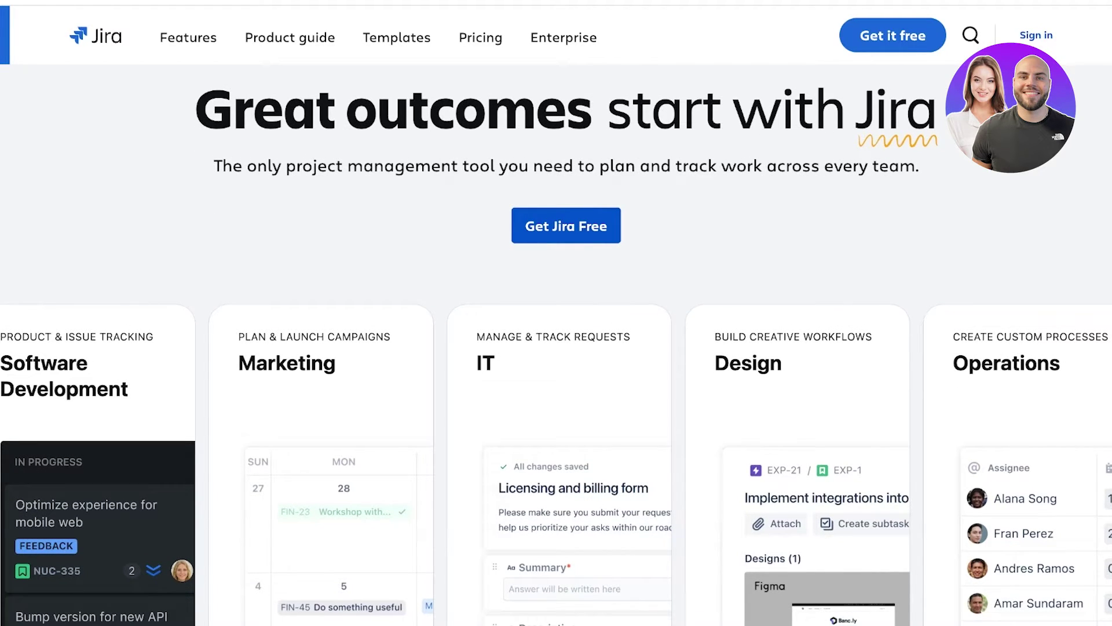
scroll(556, 356, "up", 1)
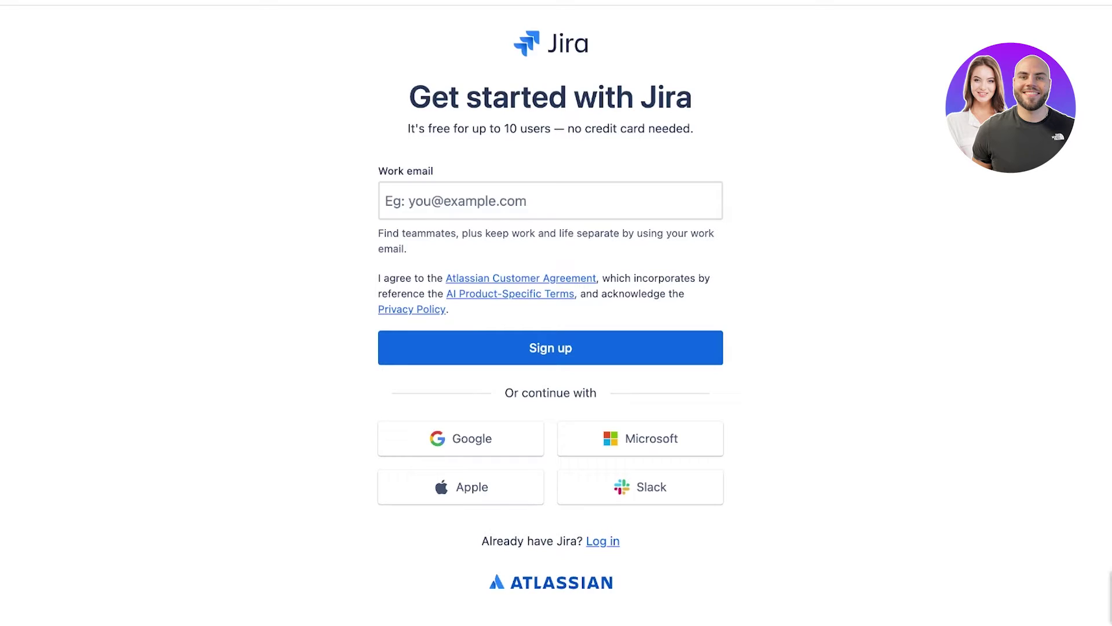
Enter a work email address in the sign-up form and submit it.
left_click(550, 201)
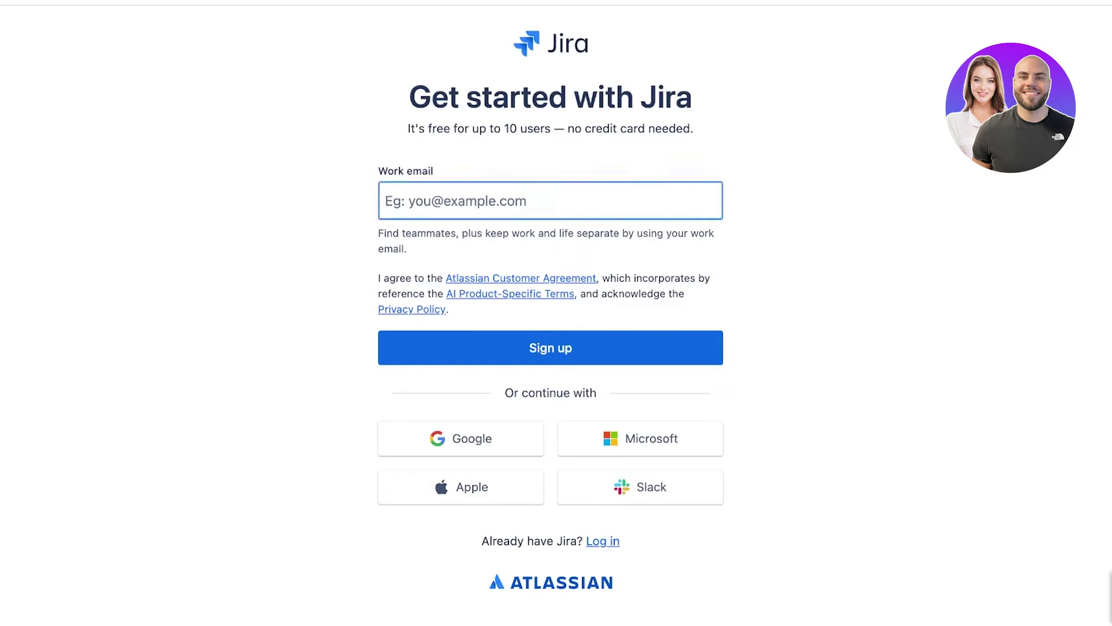
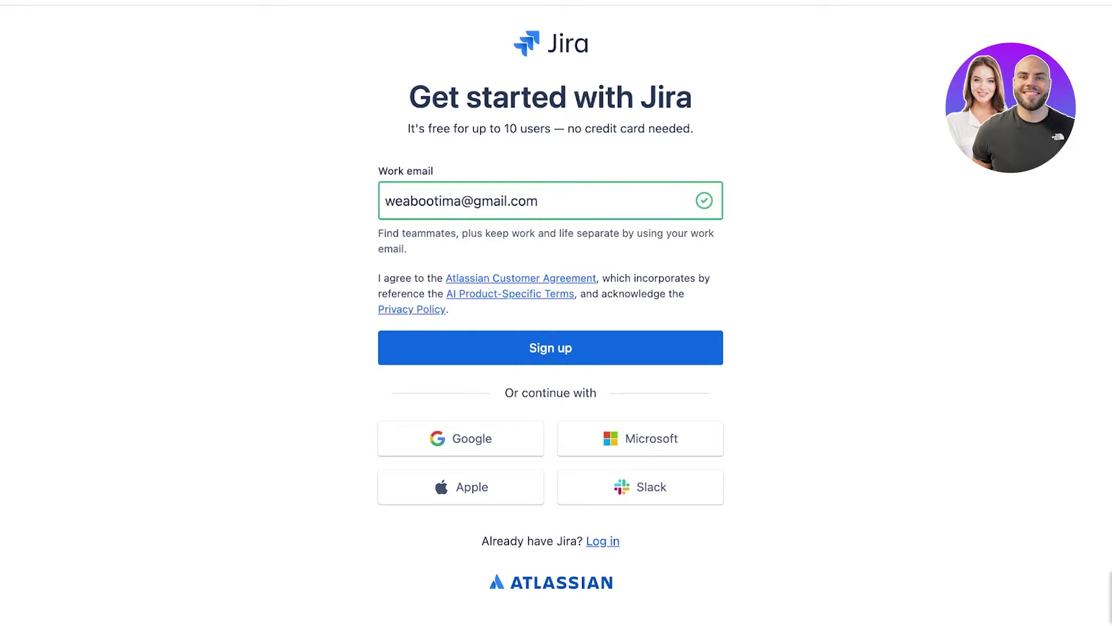
key("Return")
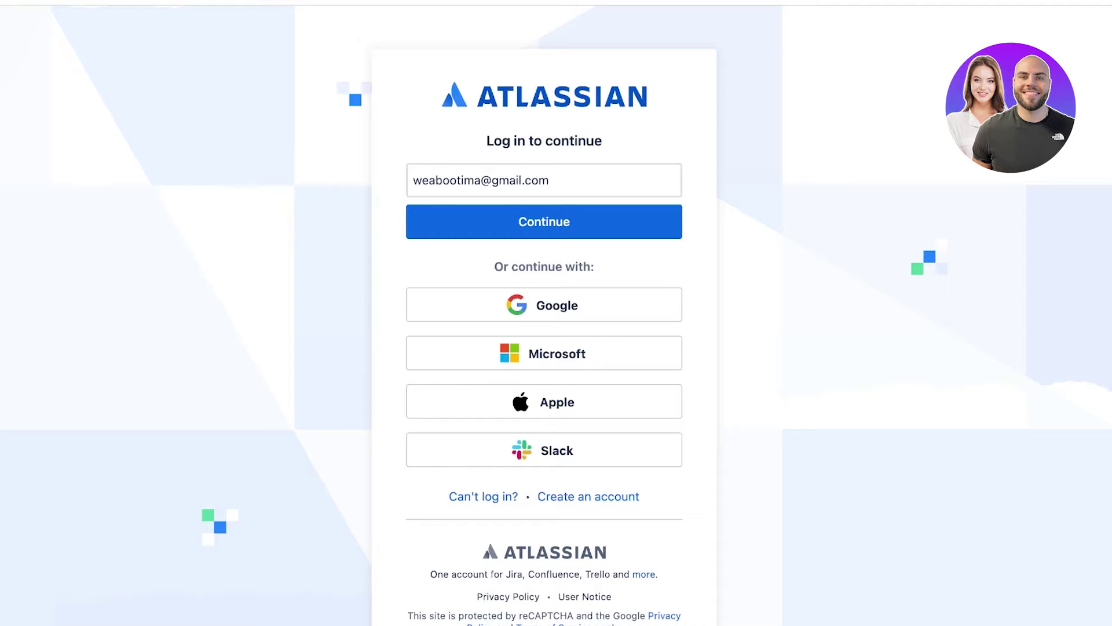
Continue the Atlassian log-in with the pre-filled email address.
left_click(549, 181)
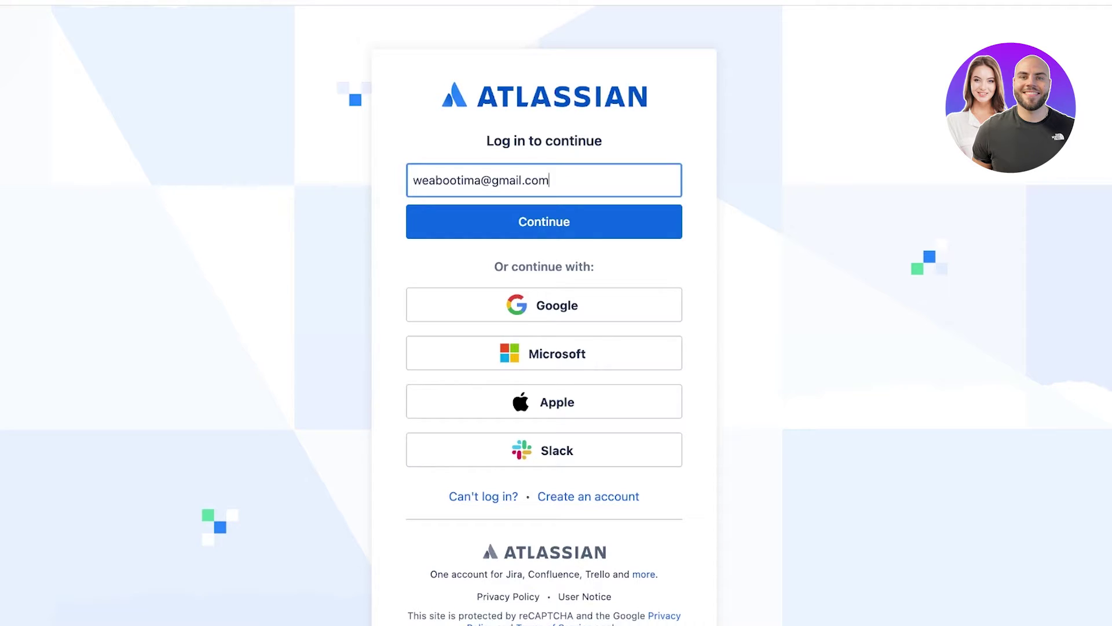
key("Return")
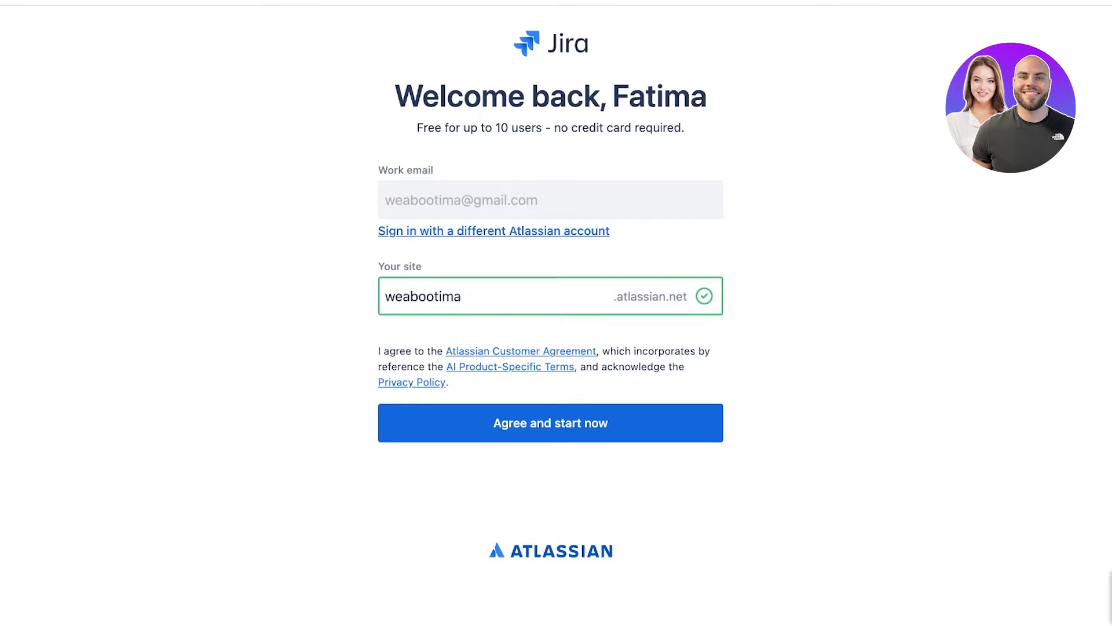
Replace the suggested site name with an available one and agree to start the free plan.
key("BackSpace")
key("BackSpace")
key("BackSpace")
key("BackSpace")
key("BackSpace")
key("BackSpace")
key("BackSpace")
key("BackSpace")
key("BackSpace")
key("BackSpace")
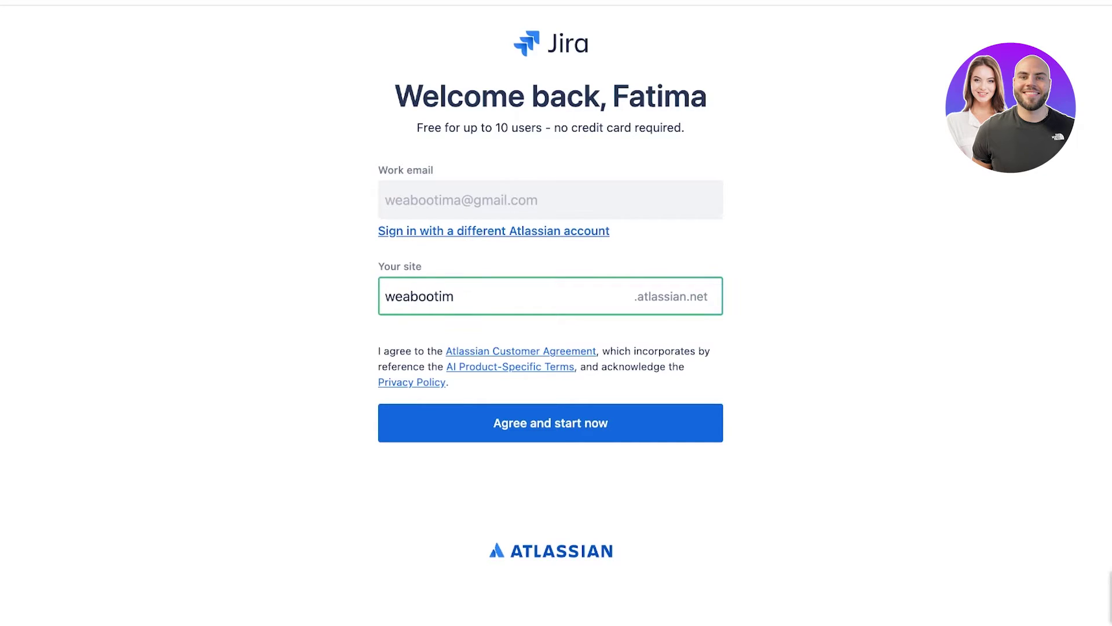
type("A")
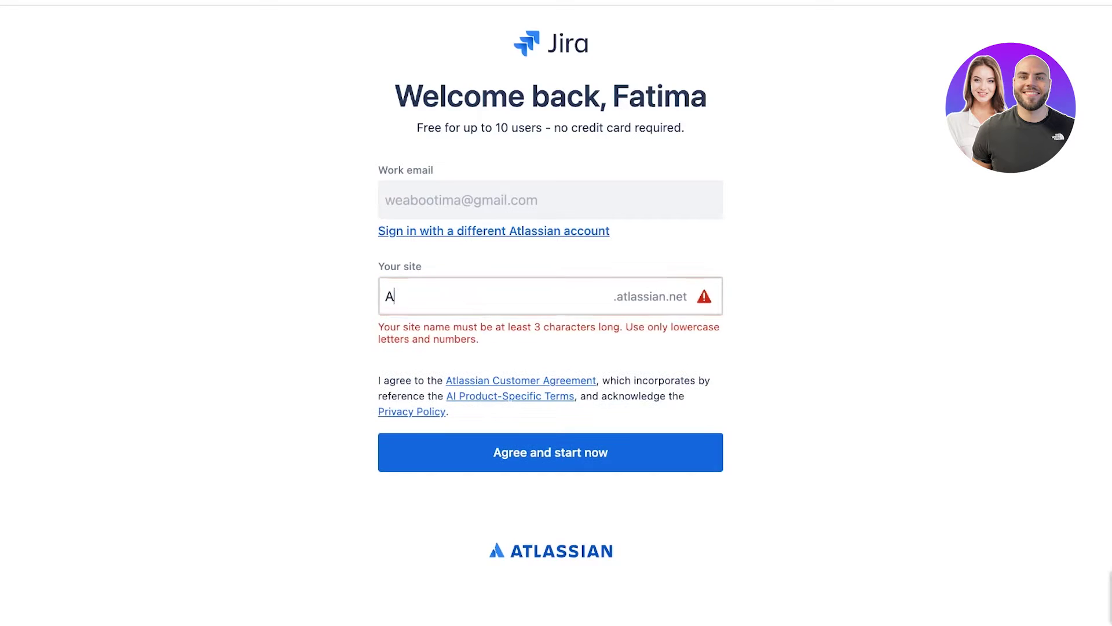
key("BackSpace")
type("P")
key("BackSpace")
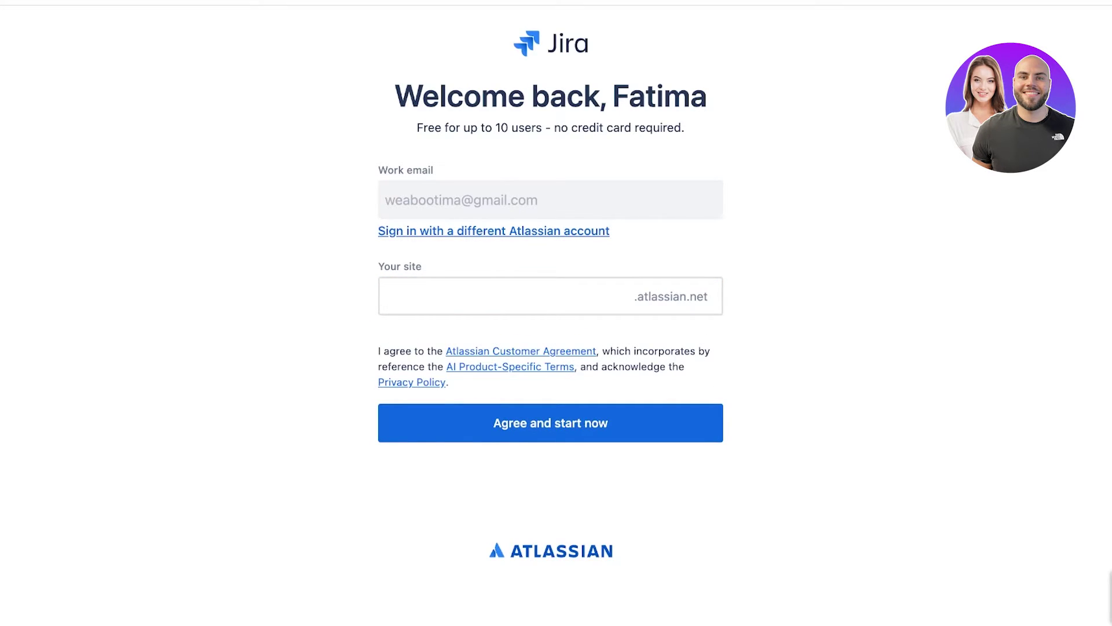
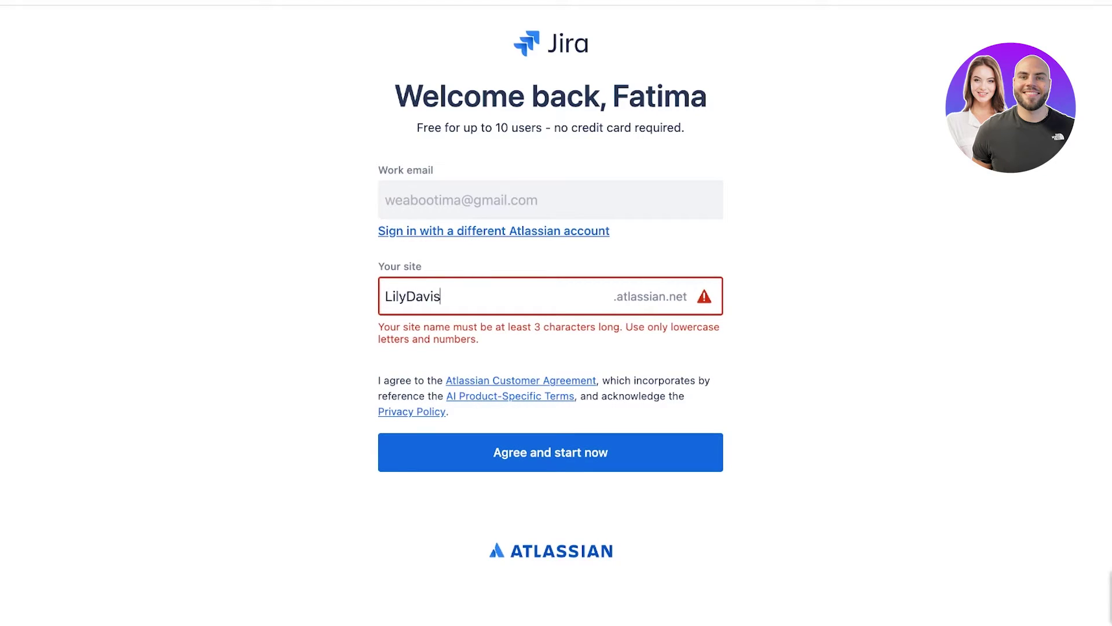
type("/")
key("BackSpace")
key("BackSpace")
key("BackSpace")
key("BackSpace")
key("BackSpace")
key("BackSpace")
key("BackSpace")
key("BackSpace")
key("BackSpace")
type("s")
key("BackSpace")
key("BackSpace")
type("s")
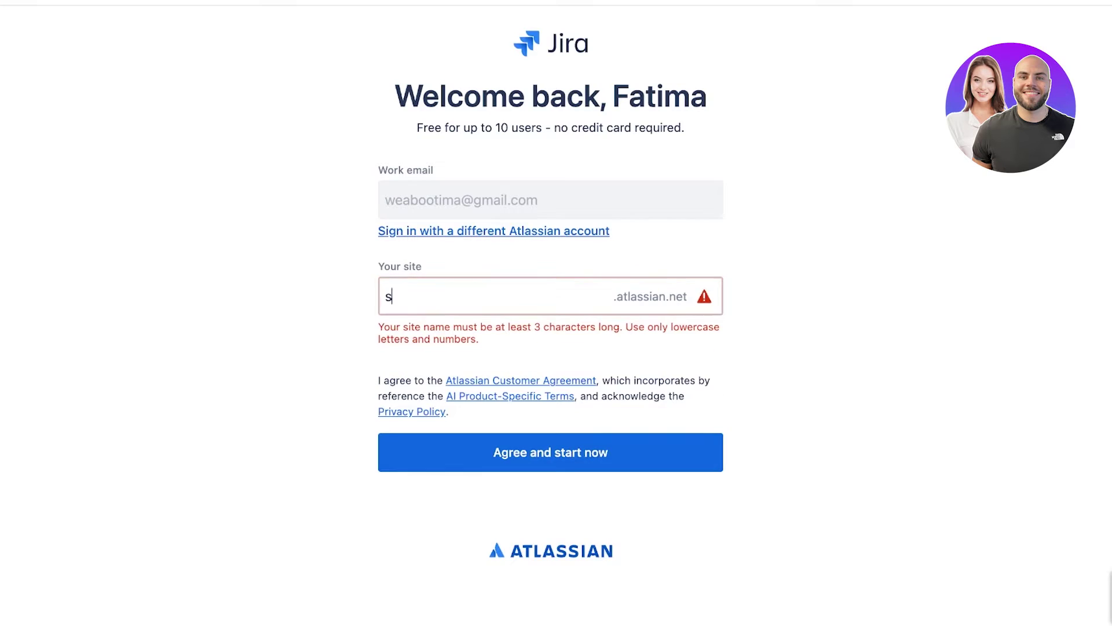
key("BackSpace")
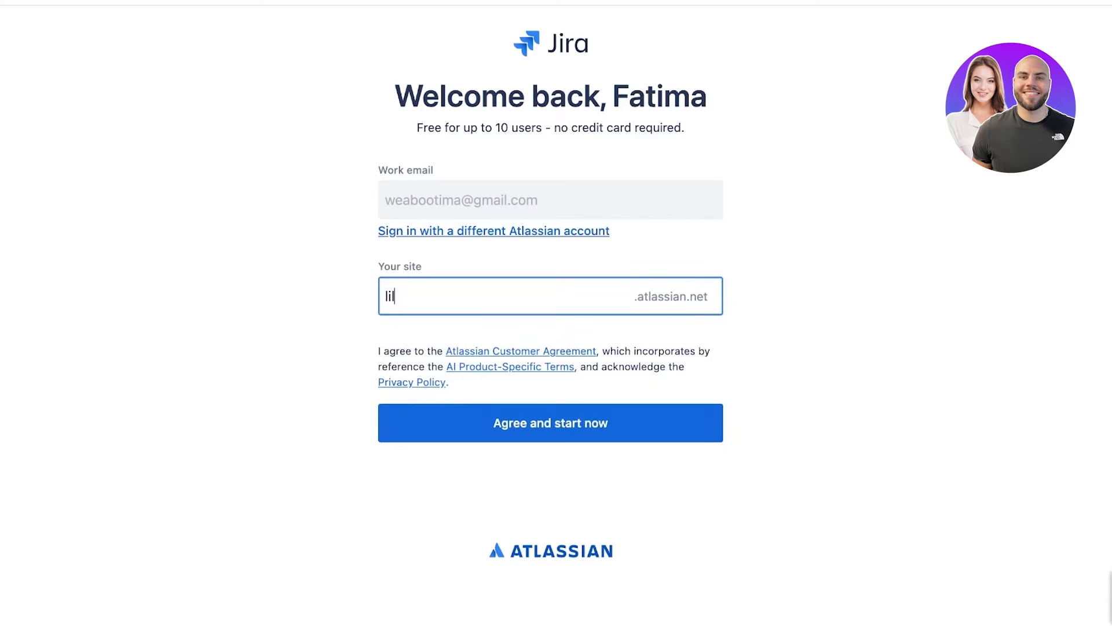
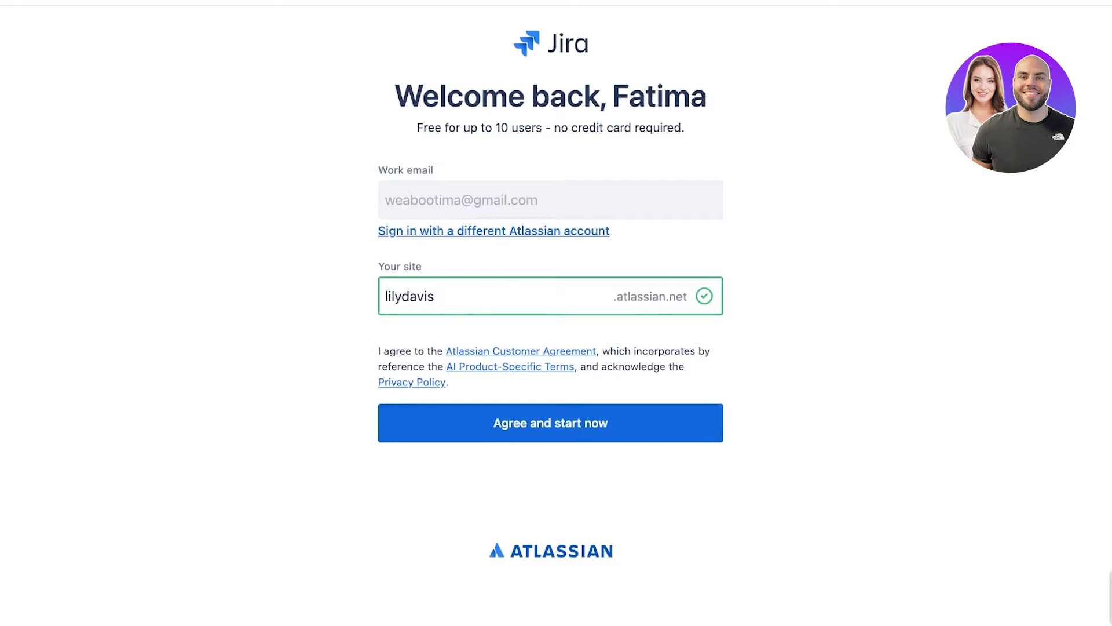
left_click(550, 423)
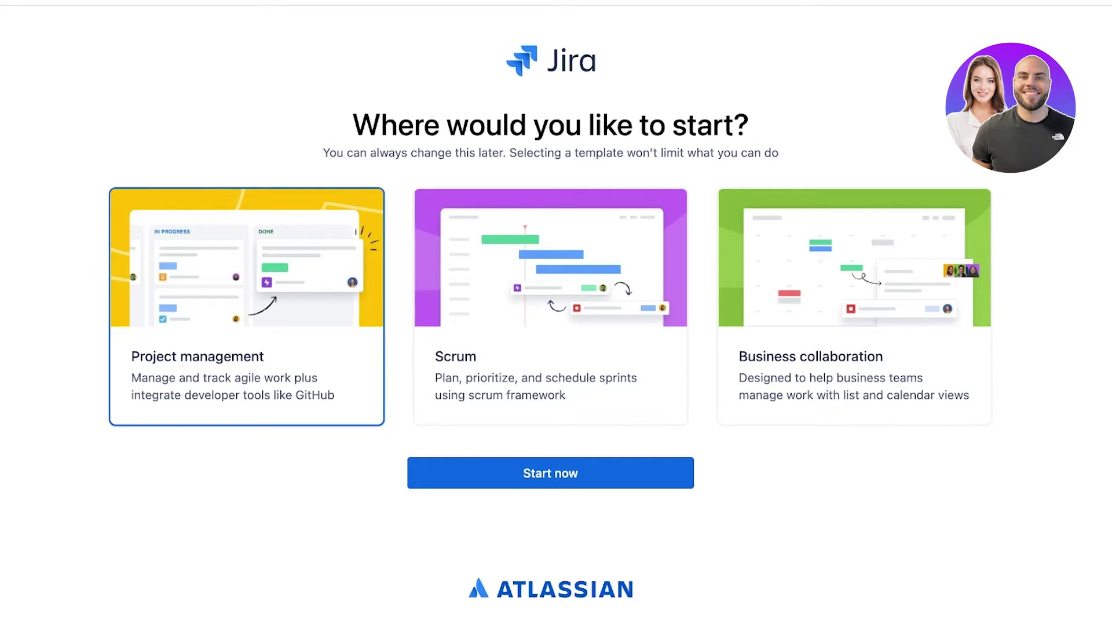
Compare the Scrum and Business collaboration templates, then start with Project management.
left_click(550, 307)
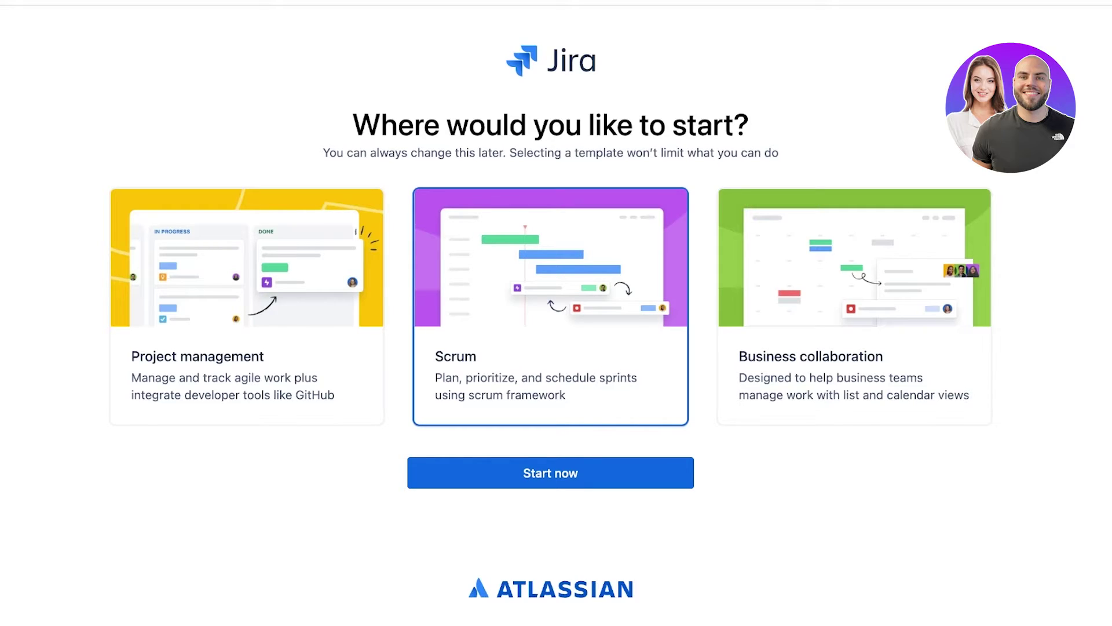
left_click(854, 307)
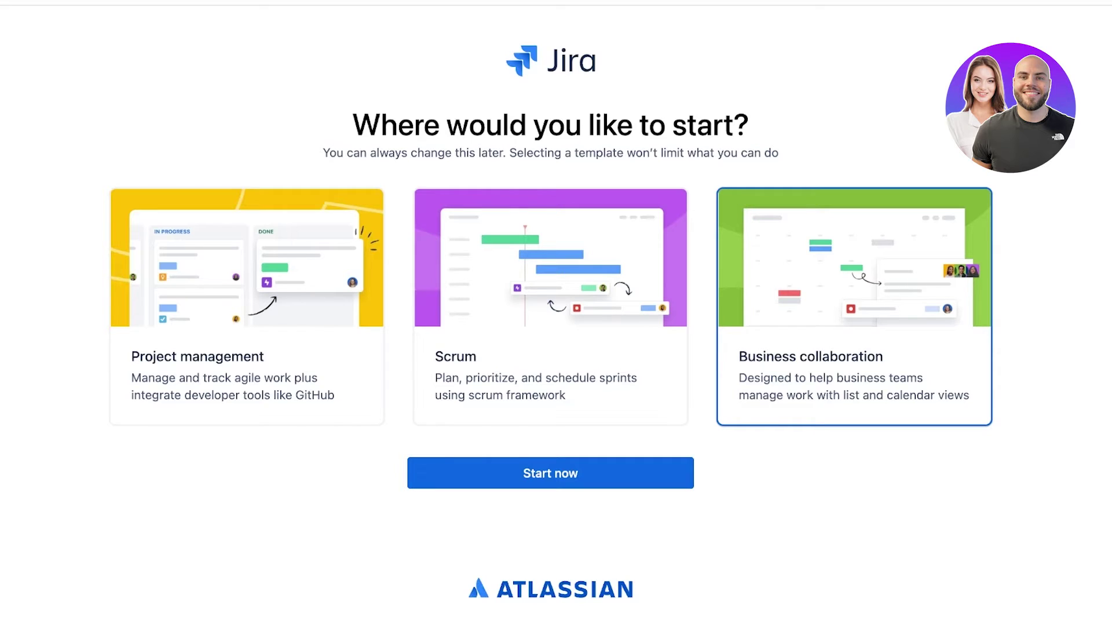
left_click(247, 307)
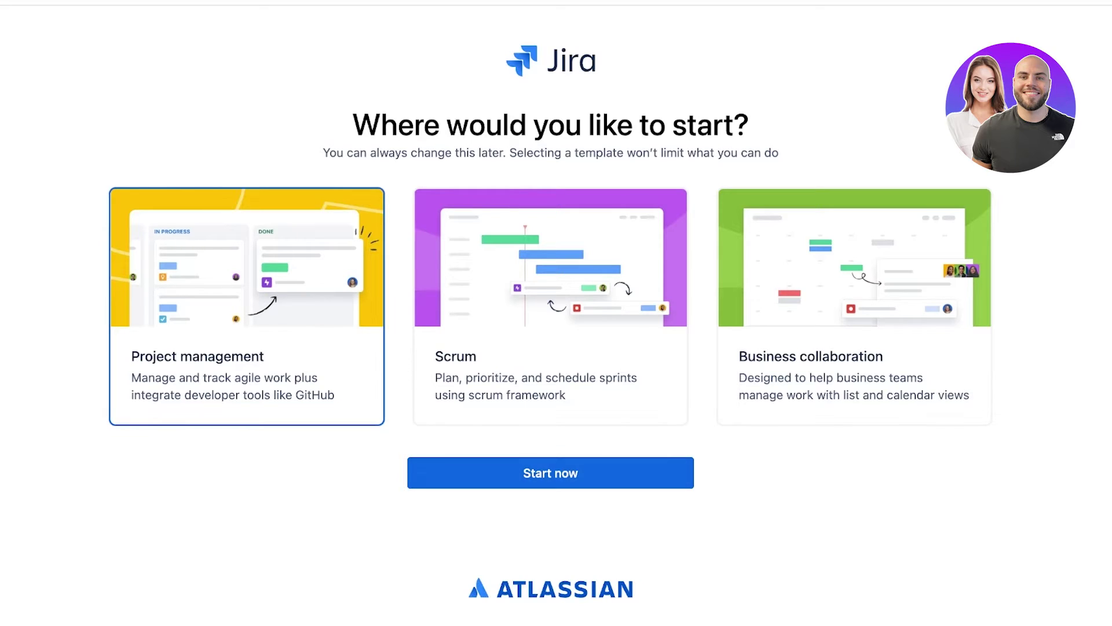
left_click(550, 473)
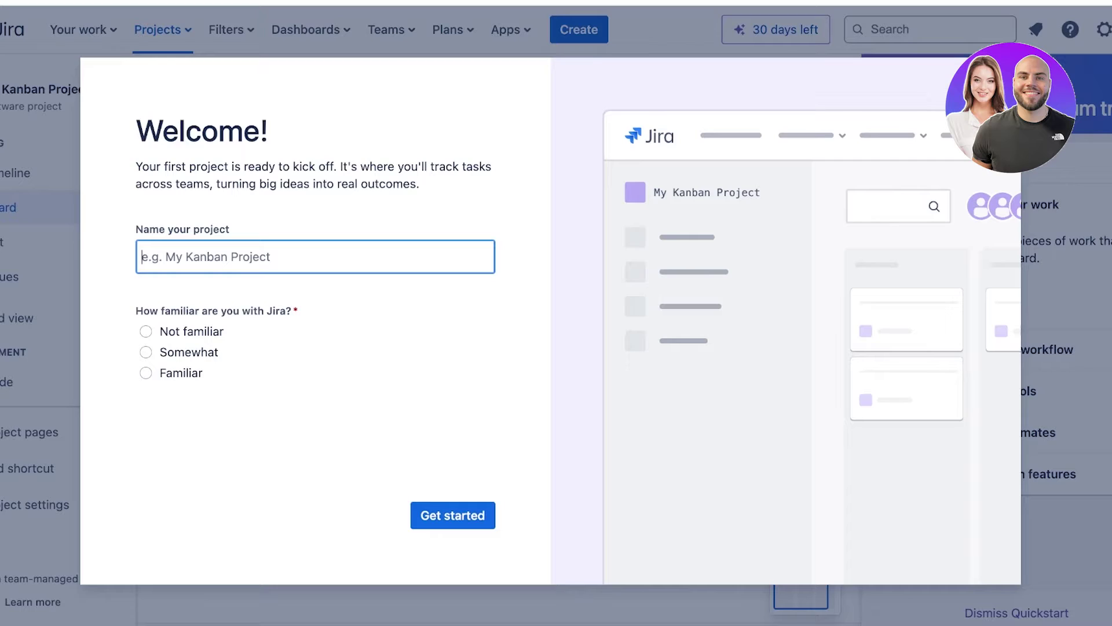
Name the project 'Call Recording Software', set Jira familiarity to Familiar, and finish setup.
type("Software")
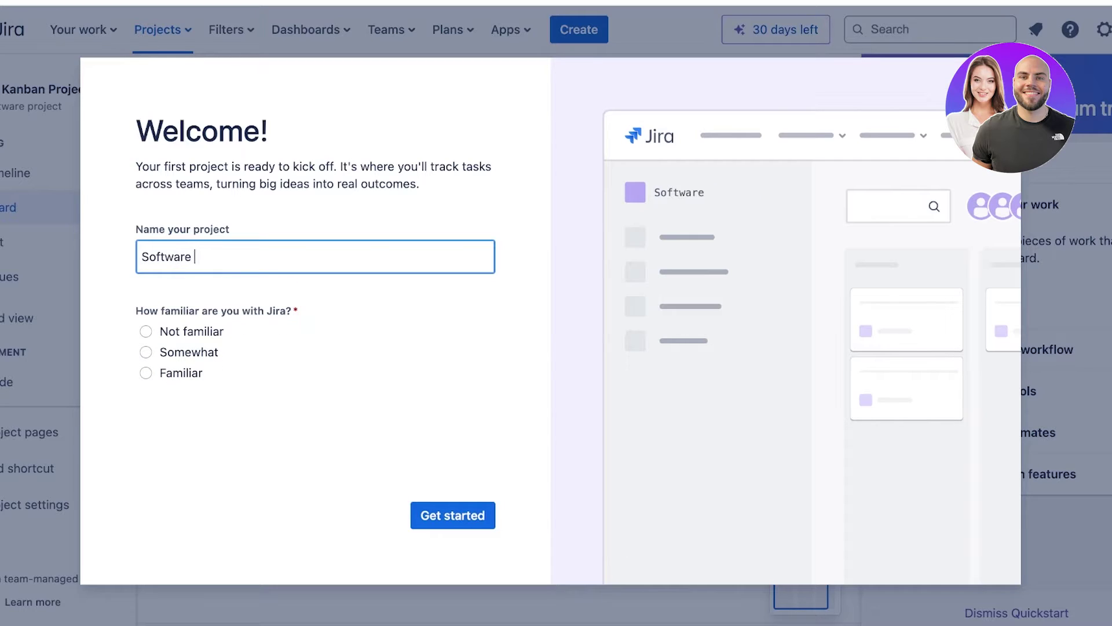
key("BackSpace")
key("BackSpace")
key("BackSpace")
key("BackSpace")
key("BackSpace")
key("BackSpace")
key("BackSpace")
key("BackSpace")
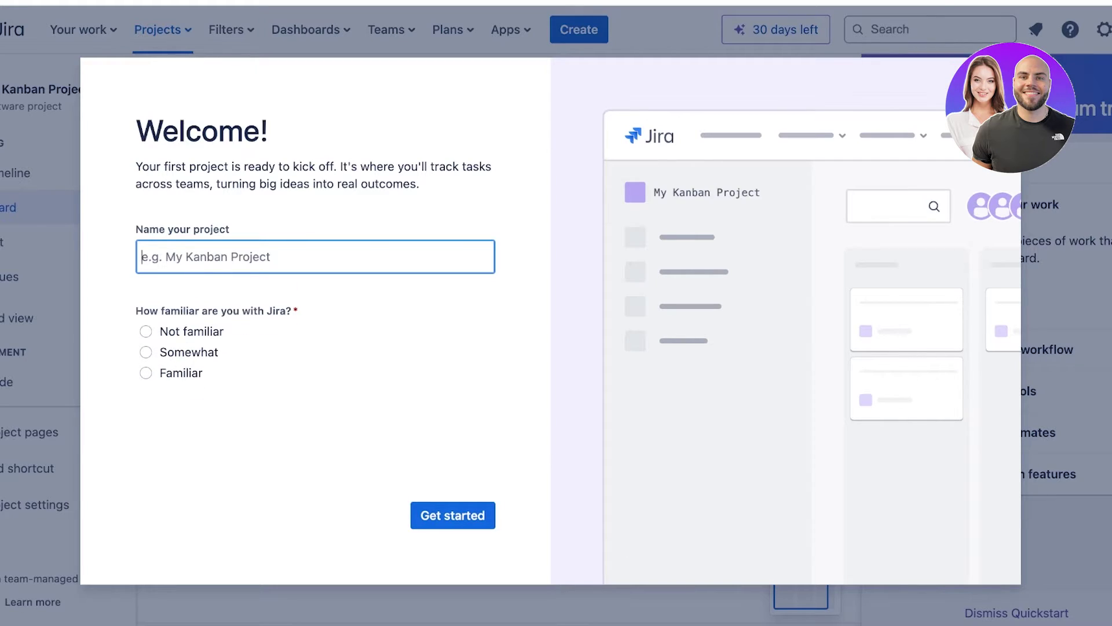
type("C")
key("BackSpace")
type("Call Rec")
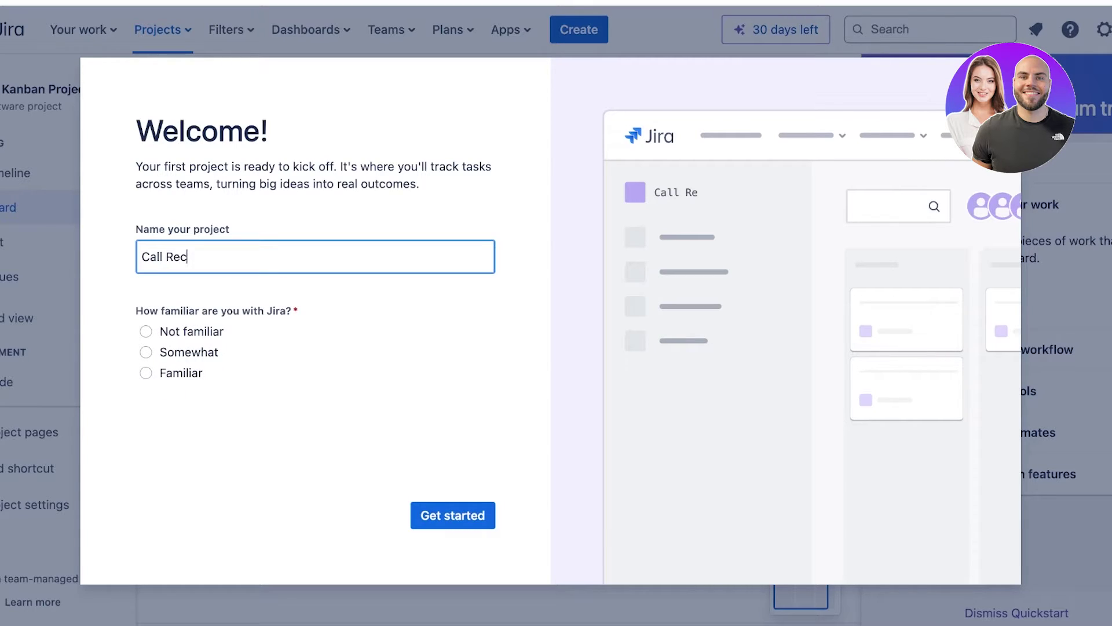
type("ording Software")
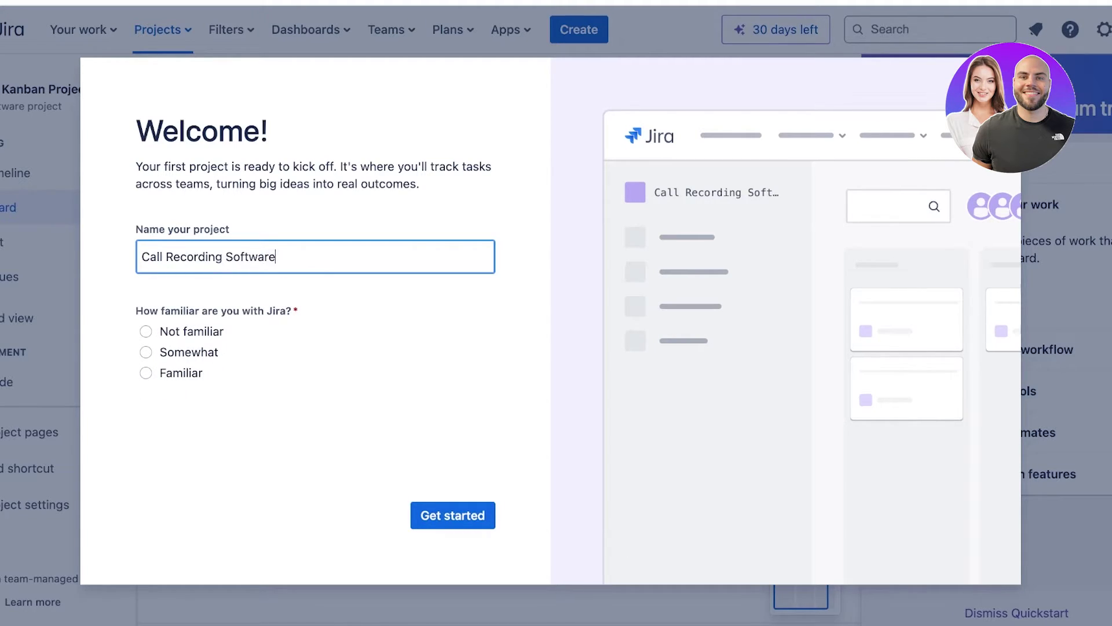
key("Tab")
key("Down")
key("Down")
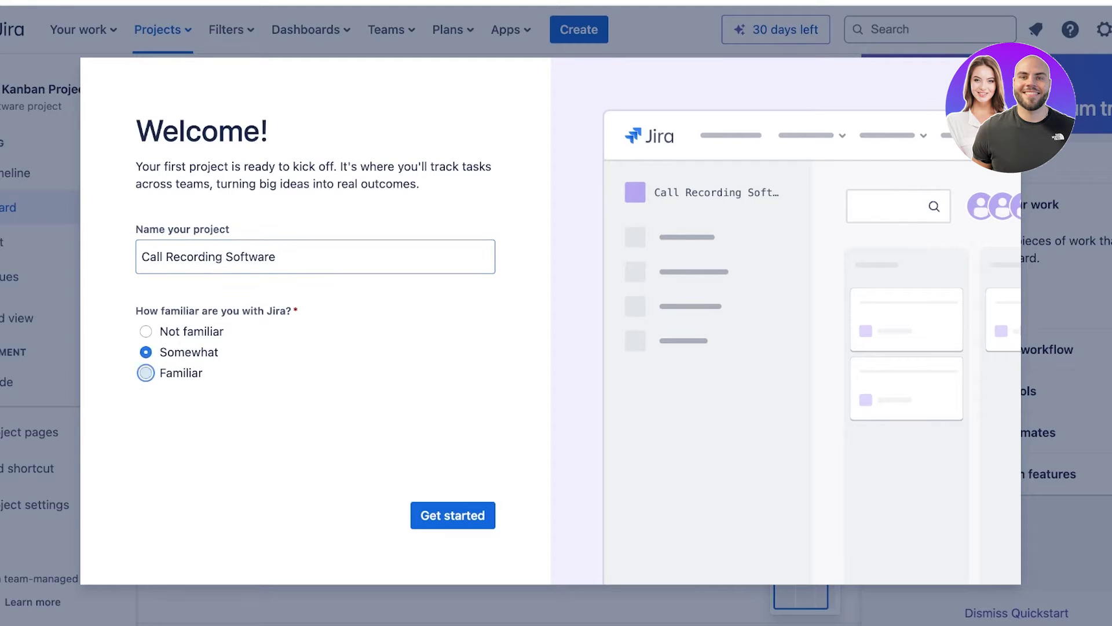
key("Return")
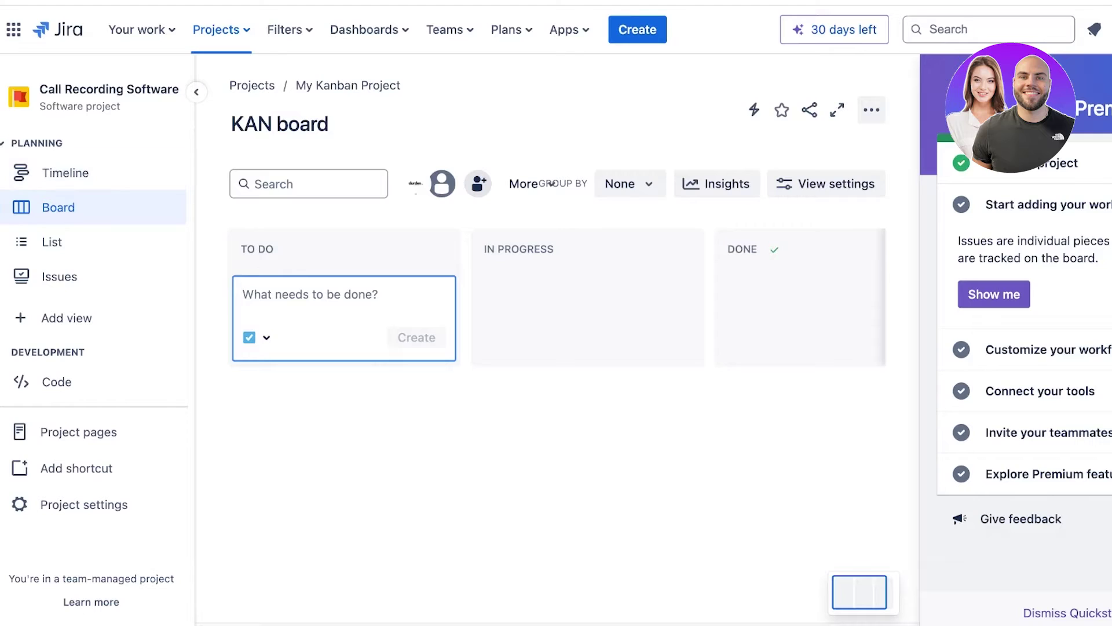
Go to the Call Recording Software project from the Projects list and close the quickstart guide.
left_click(221, 29)
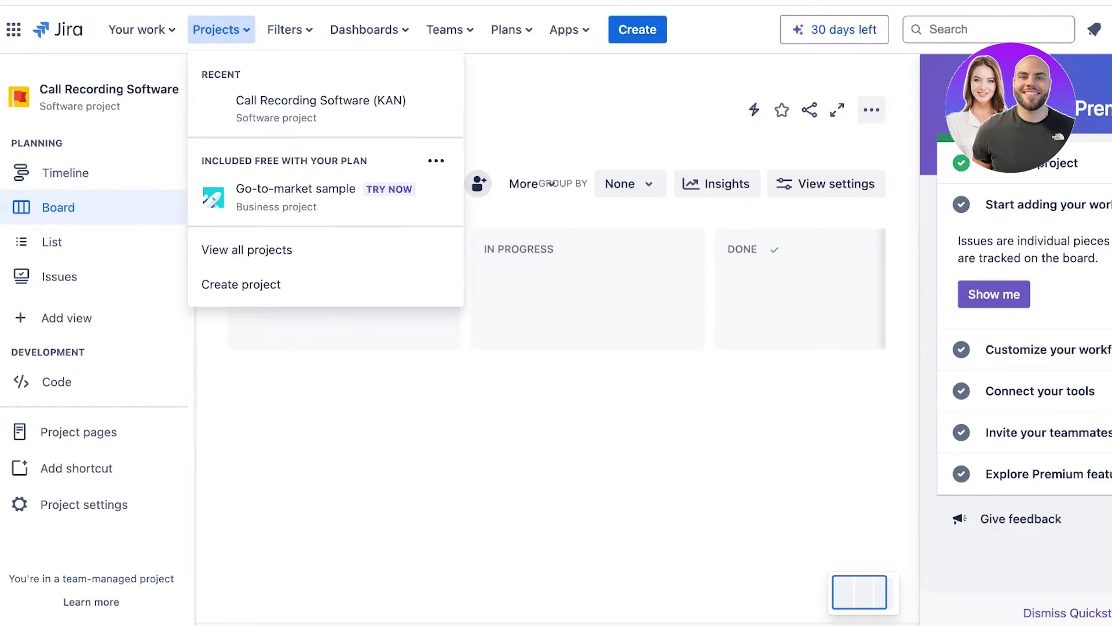
left_click(222, 30)
left_click(221, 29)
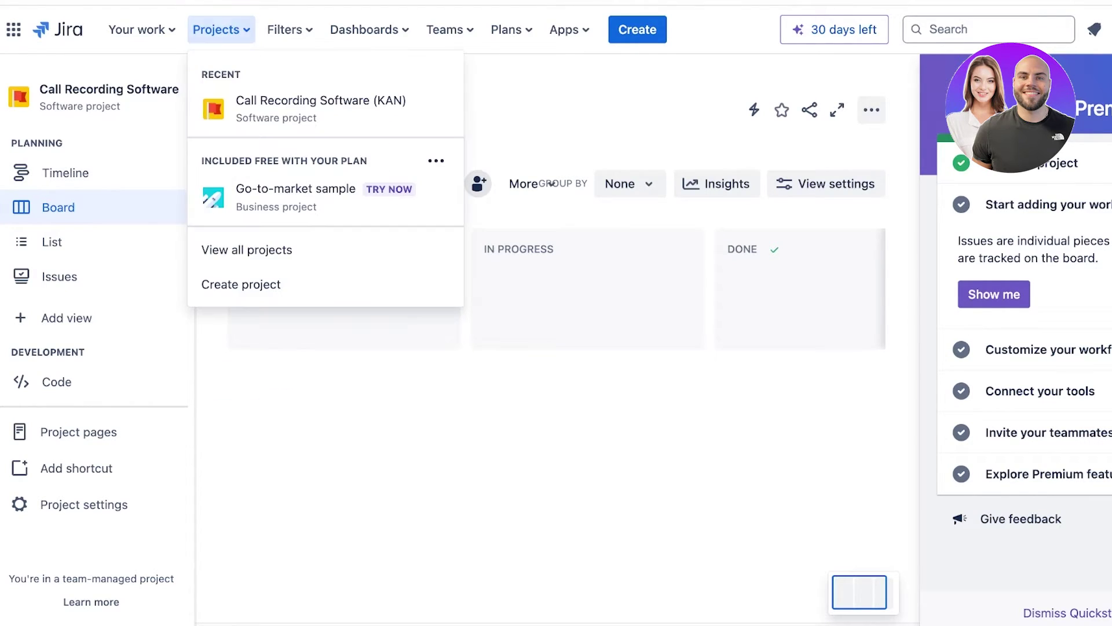
left_click(307, 109)
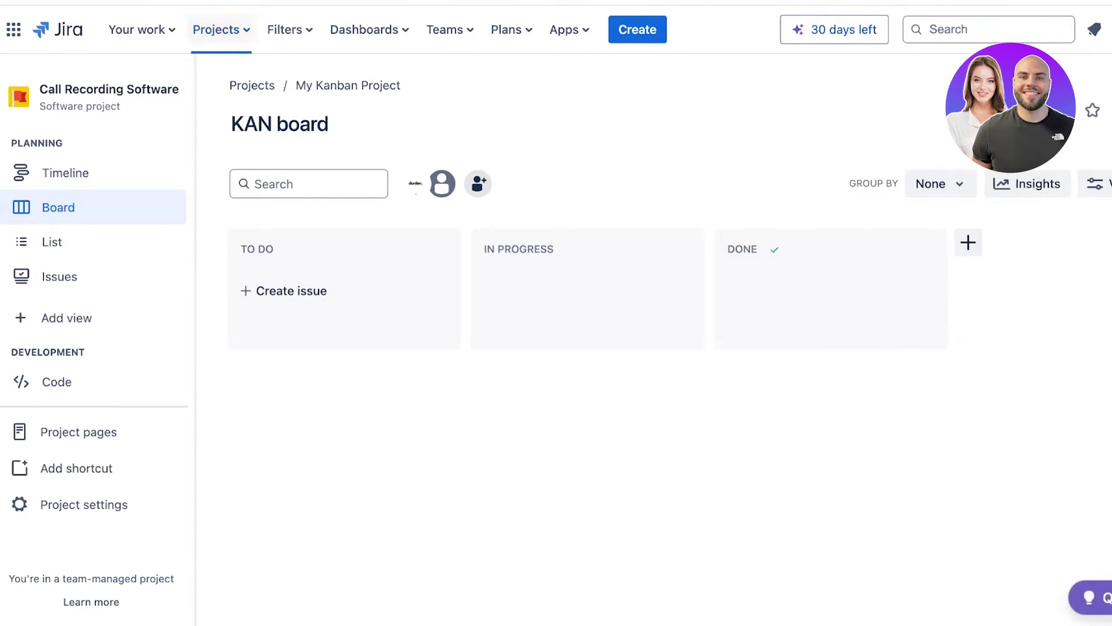
left_click(142, 29)
Browse the Your work, Projects, Dashboards, Teams, Plans and Apps menus, then go to the project timeline.
left_click(221, 30)
left_click(221, 30)
left_click(364, 30)
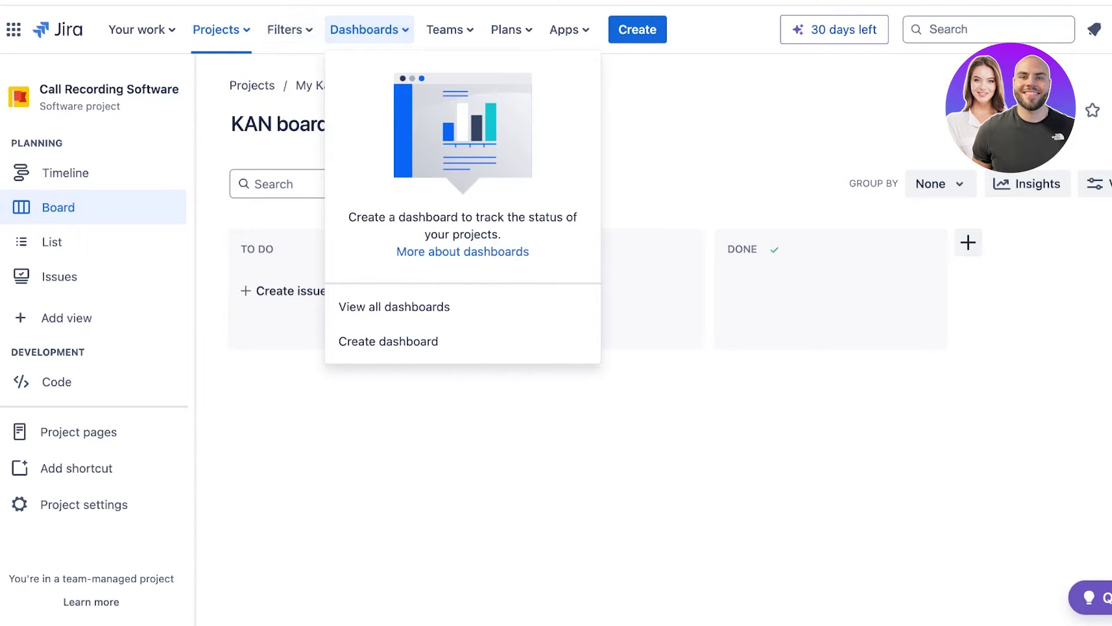
left_click(444, 29)
left_click(511, 30)
left_click(570, 30)
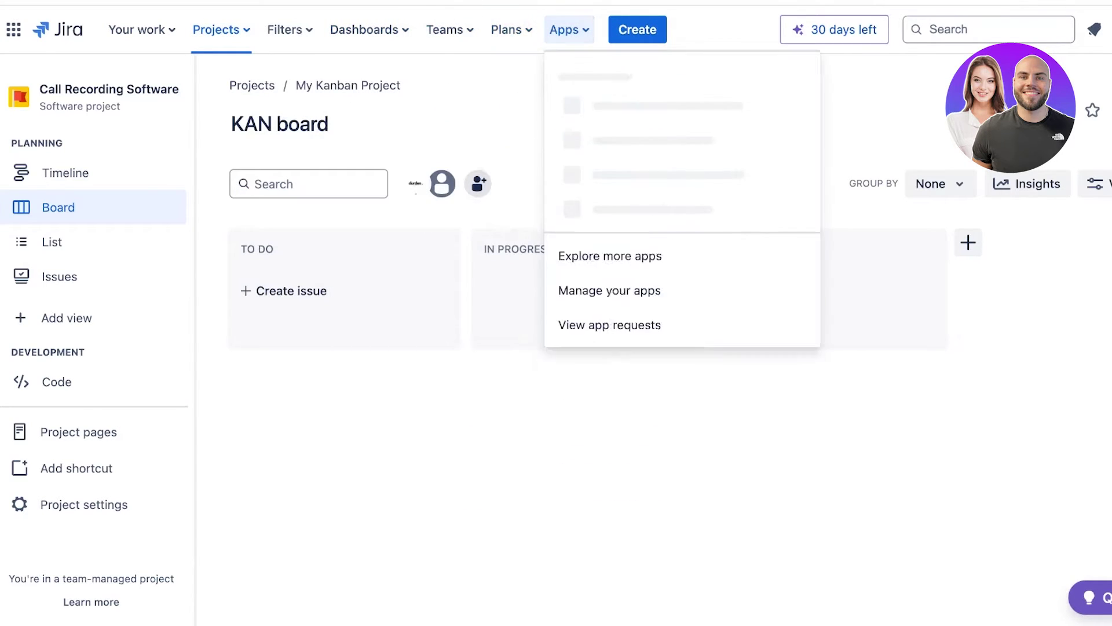
left_click(570, 30)
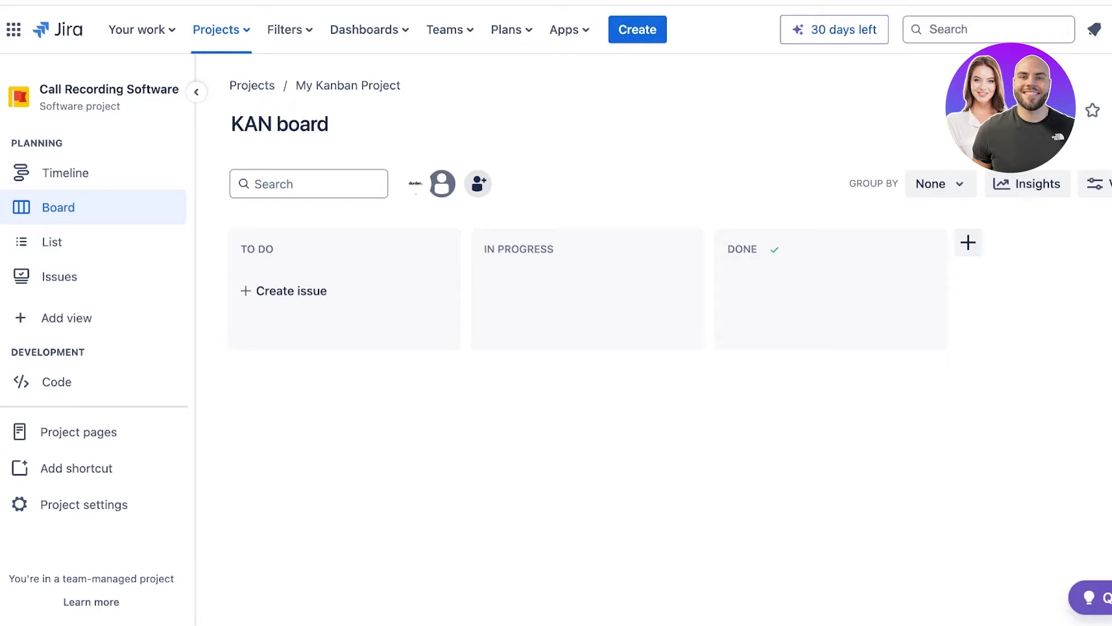
left_click(280, 124)
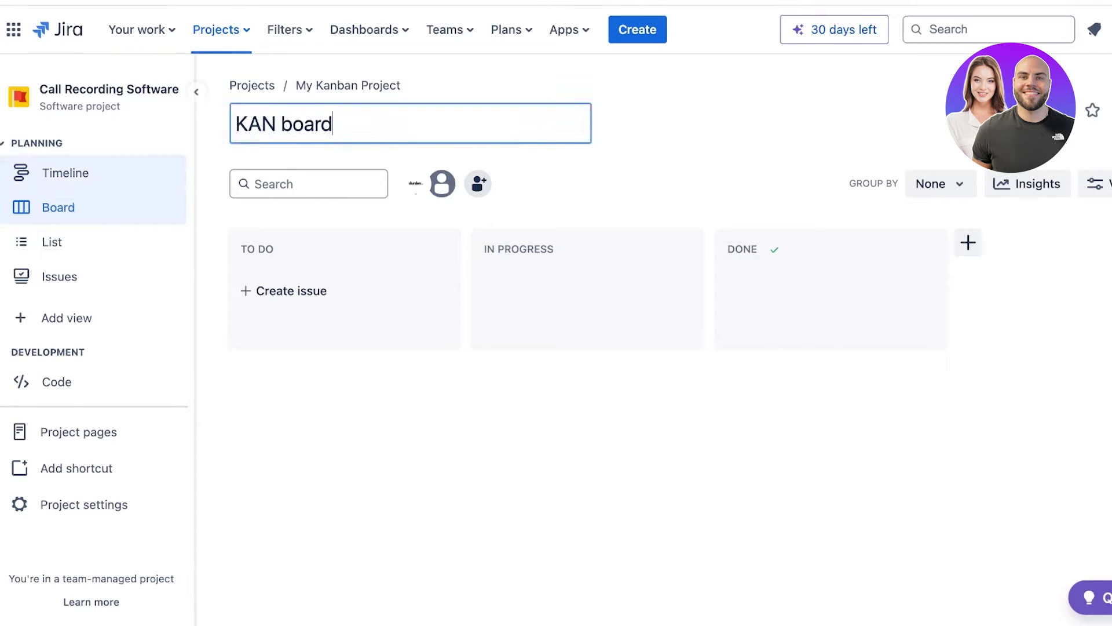
left_click(66, 173)
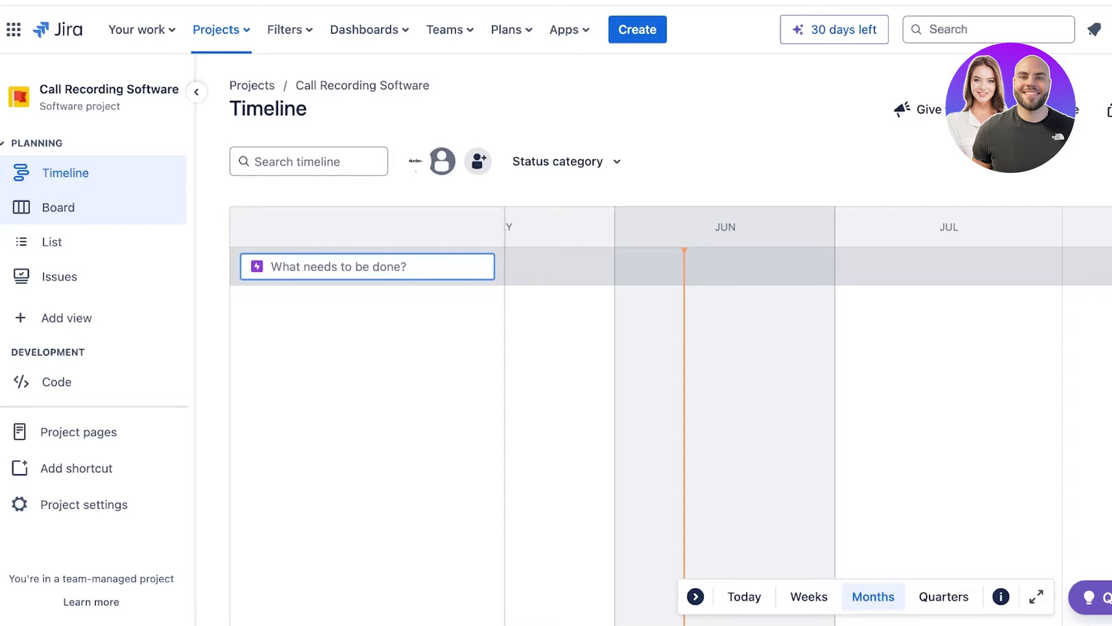
Visit the Board, List and Issues pages, then preview and dismiss the views available to add.
left_click(58, 207)
left_click(53, 241)
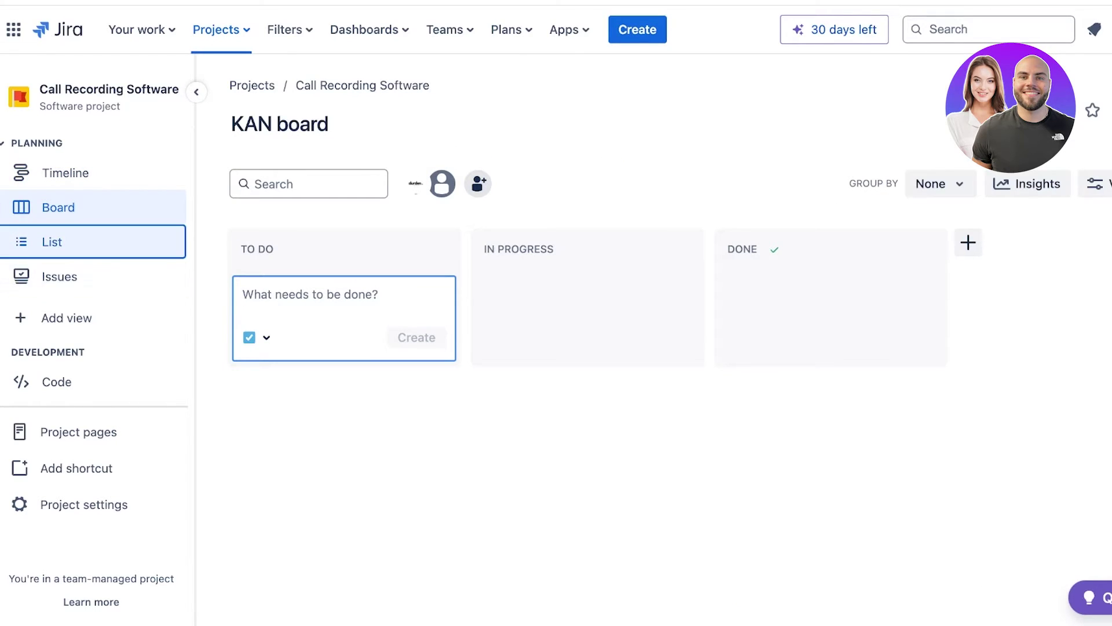
left_click(60, 276)
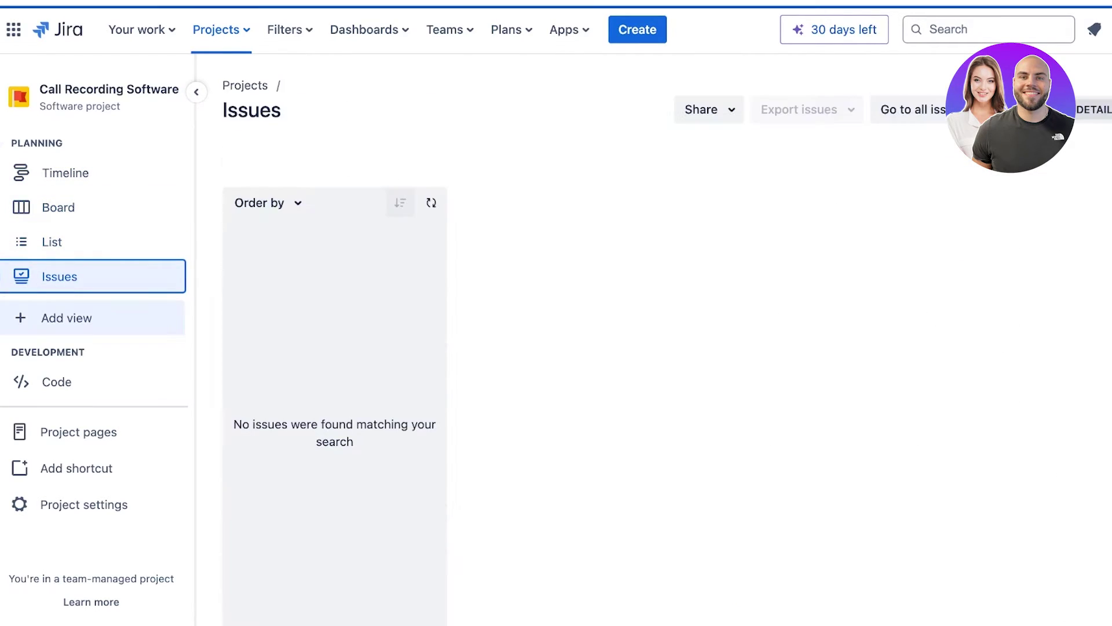
left_click(52, 242)
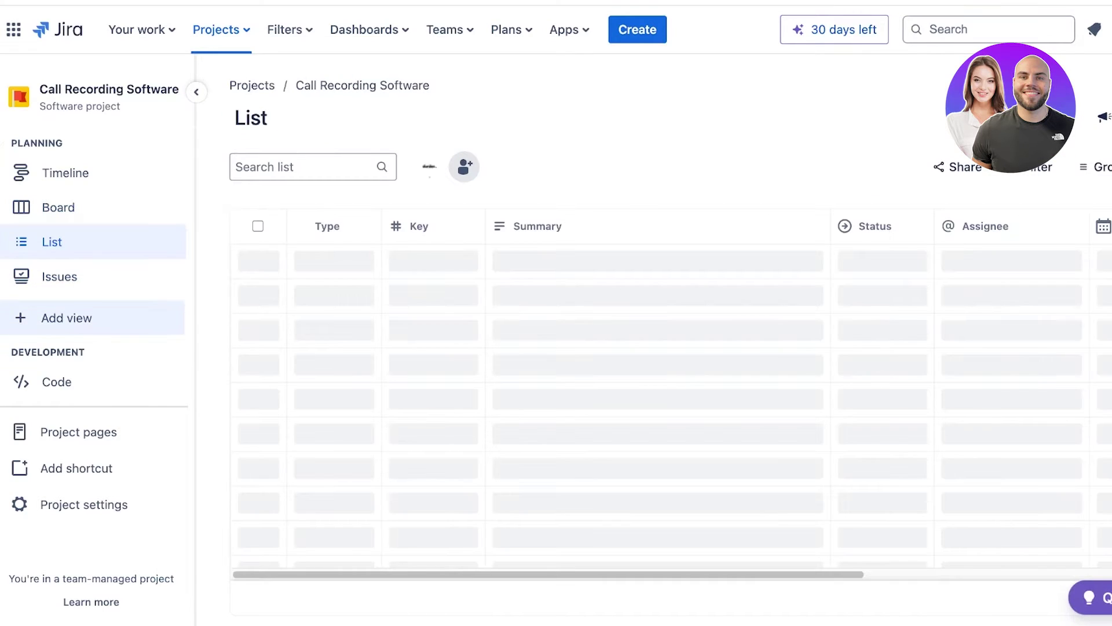
left_click(67, 317)
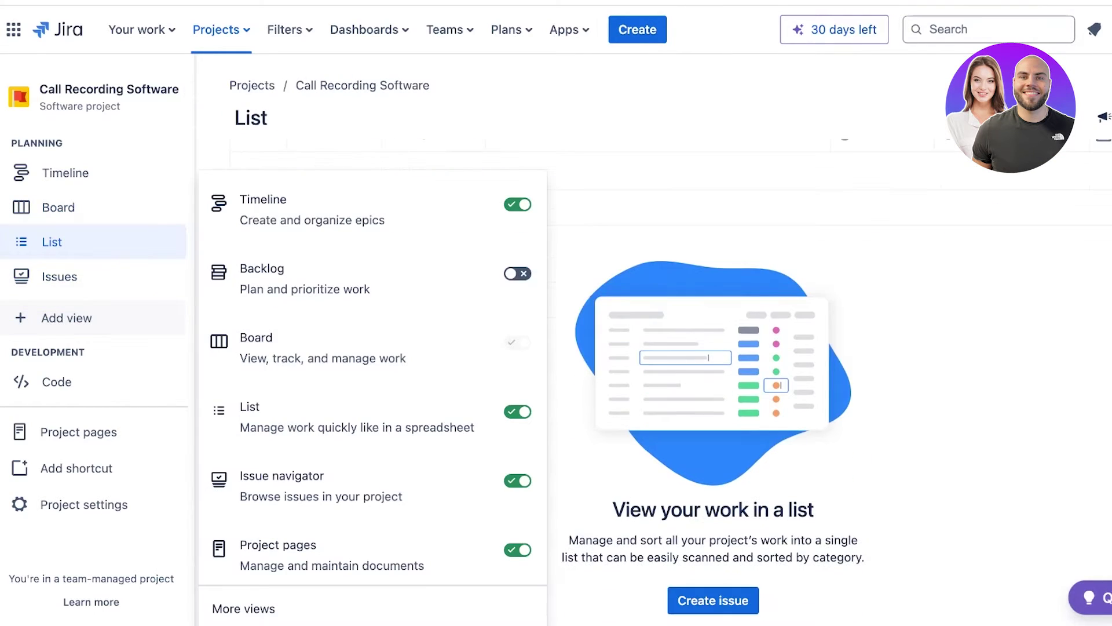
key("Escape")
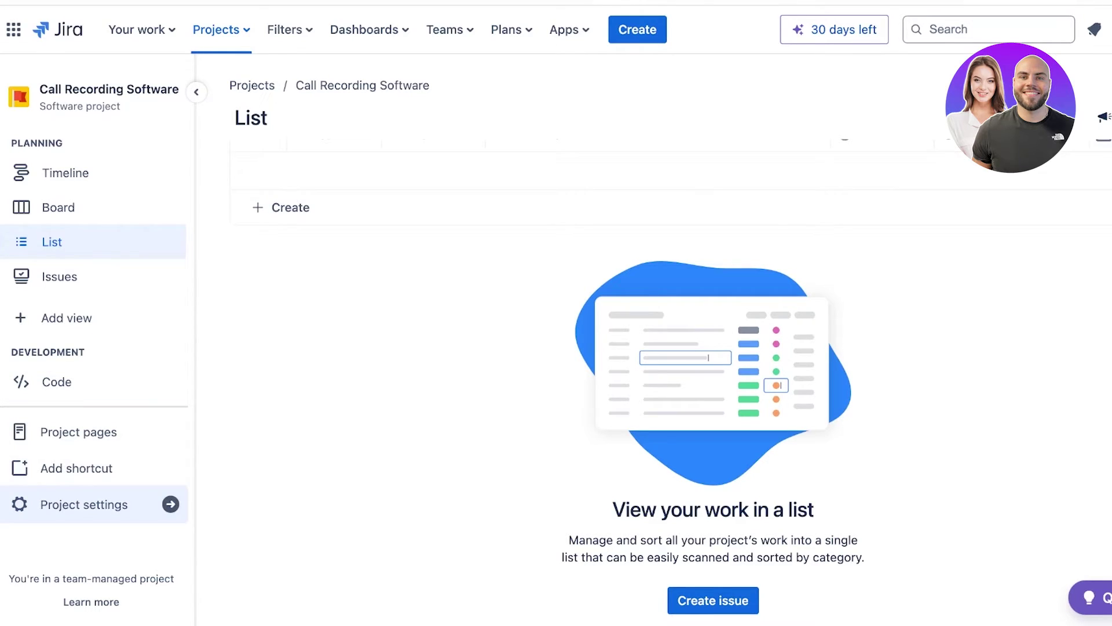
left_click(84, 504)
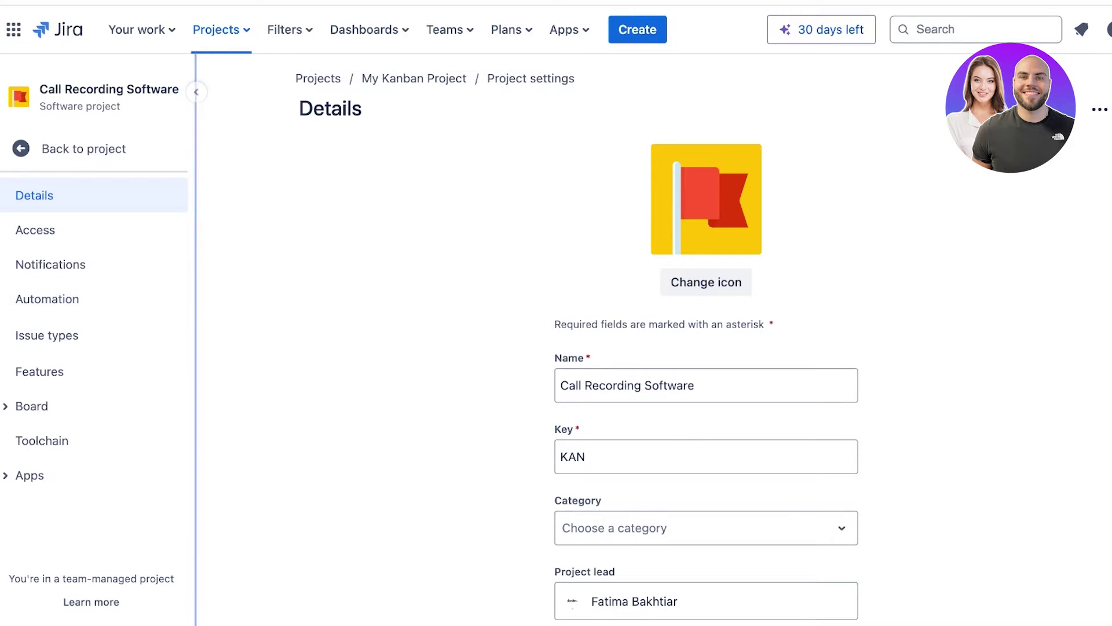
scroll(637, 385, "down", 1)
double_click(574, 422)
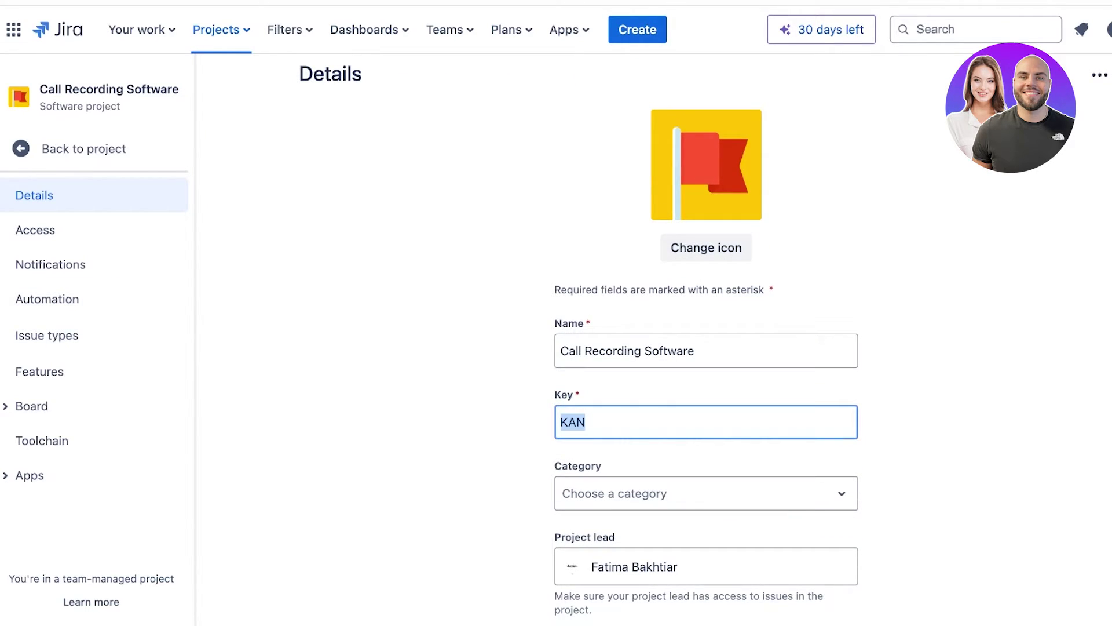
type("CRS")
scroll(706, 400, "down", 2)
left_click(706, 400)
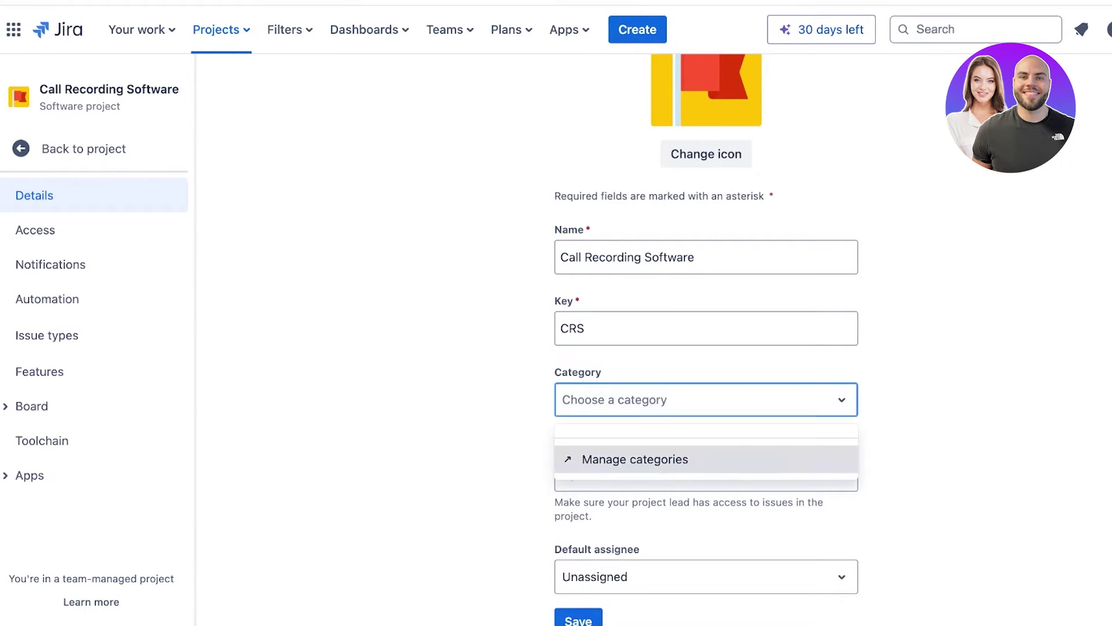
left_click(635, 459)
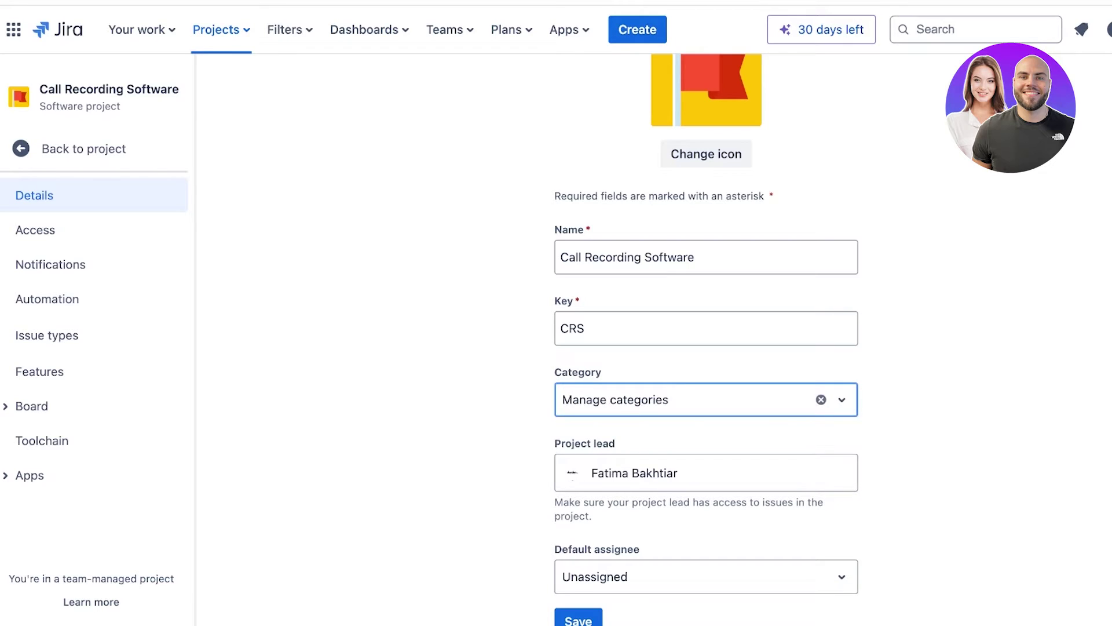
left_click(578, 619)
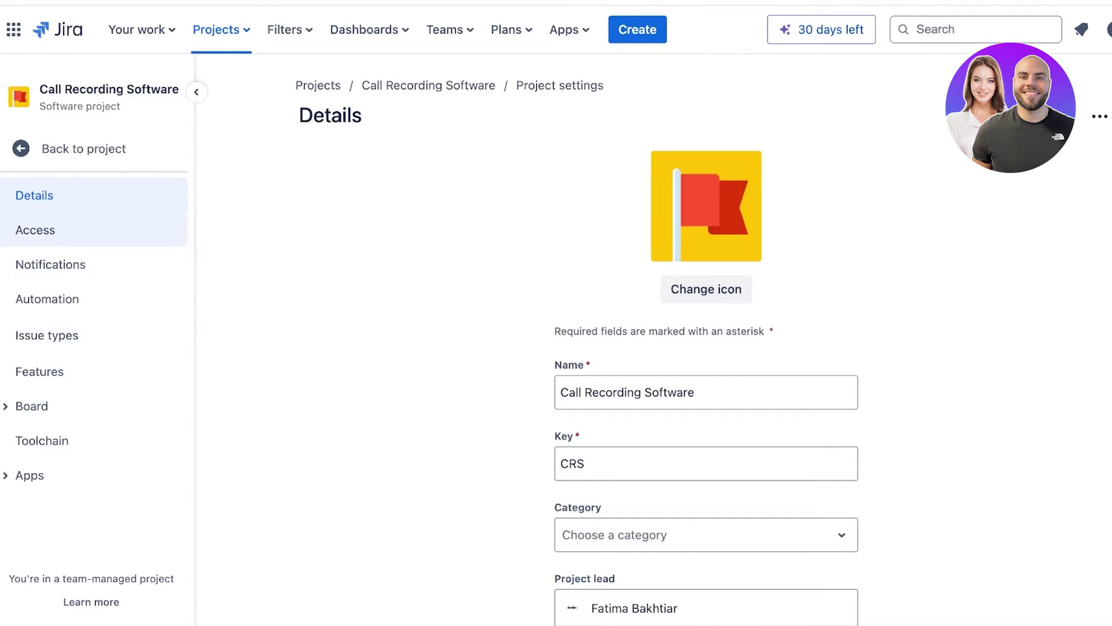
left_click(58, 230)
Look through the Notifications, Automation and Details settings, then land on Issue types with the tour tips dismissed.
left_click(58, 264)
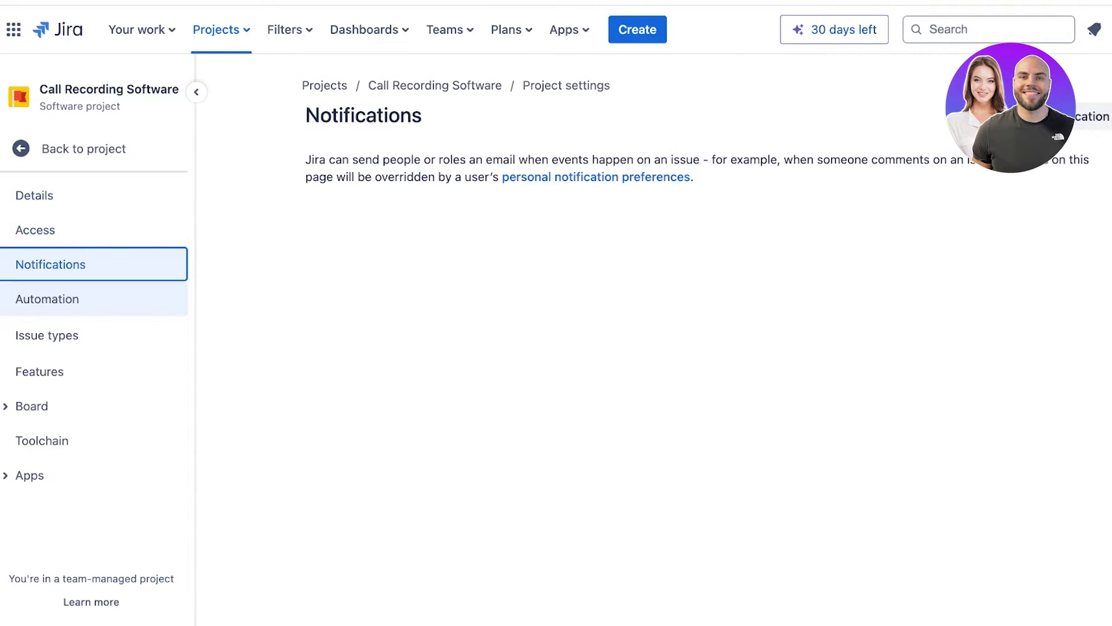
left_click(58, 299)
left_click(58, 335)
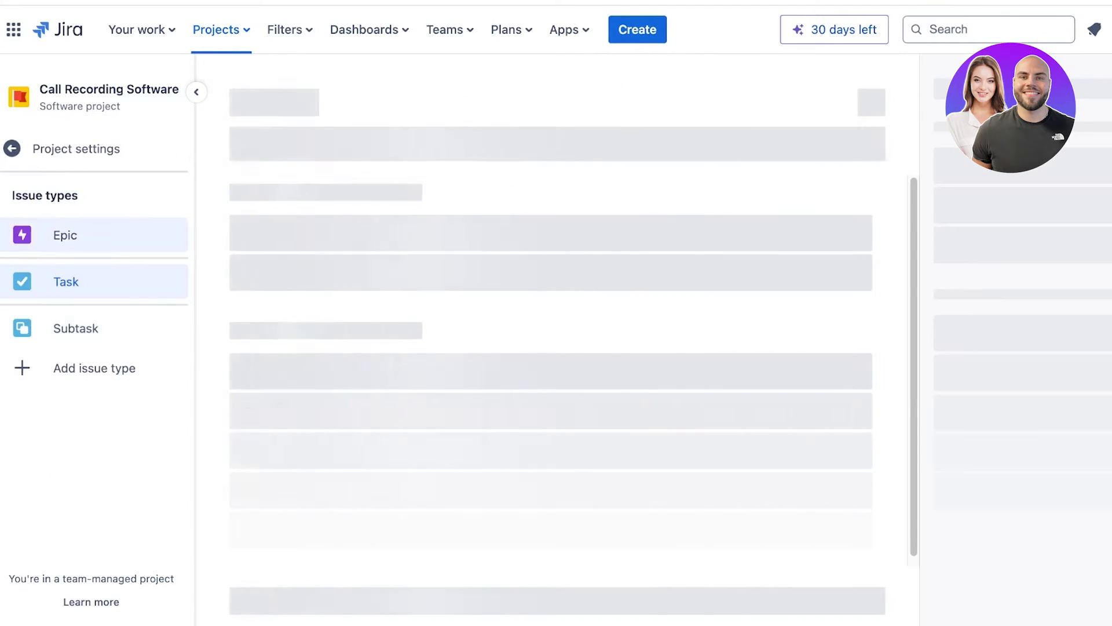
left_click(76, 149)
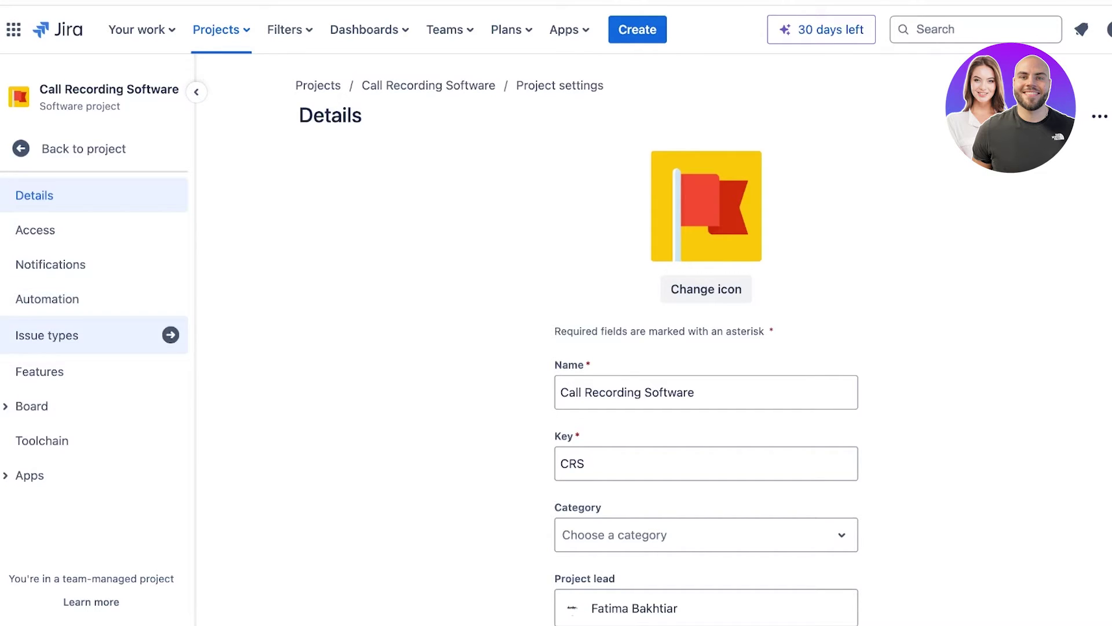
left_click(87, 335)
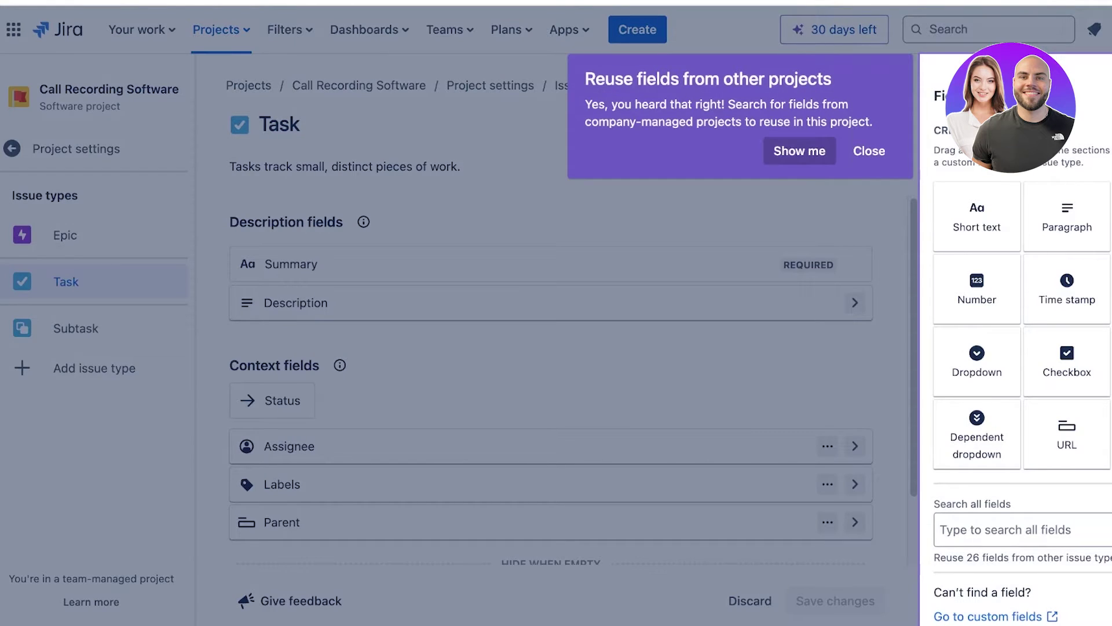
left_click(869, 151)
left_click(1050, 74)
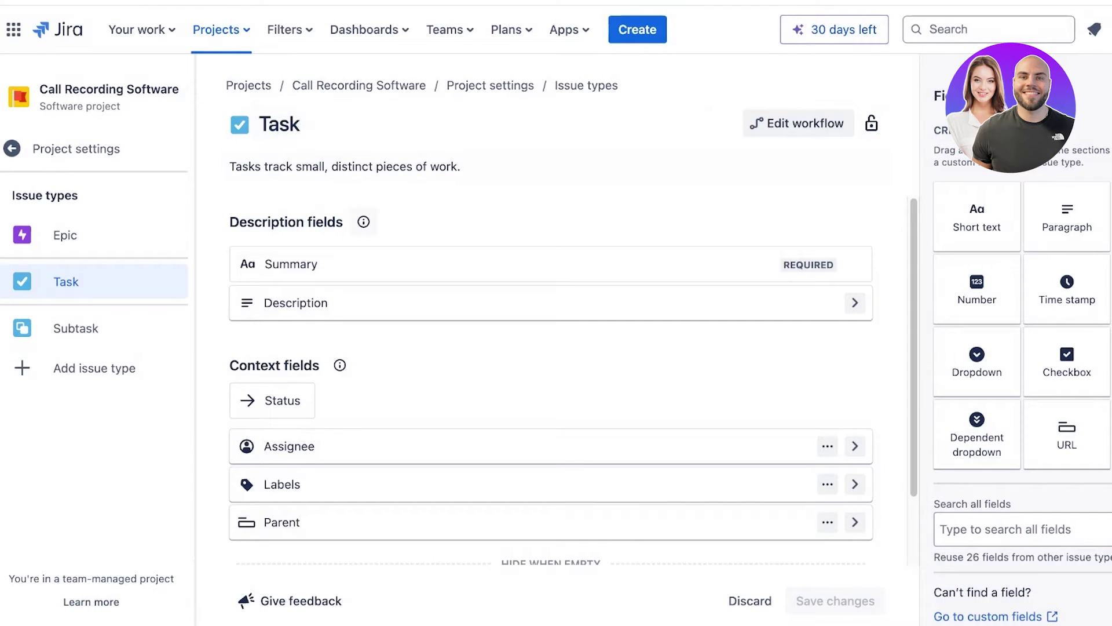
Compare the Epic and Task layouts, then examine the Epic's actions, title, description and field list.
left_click(65, 235)
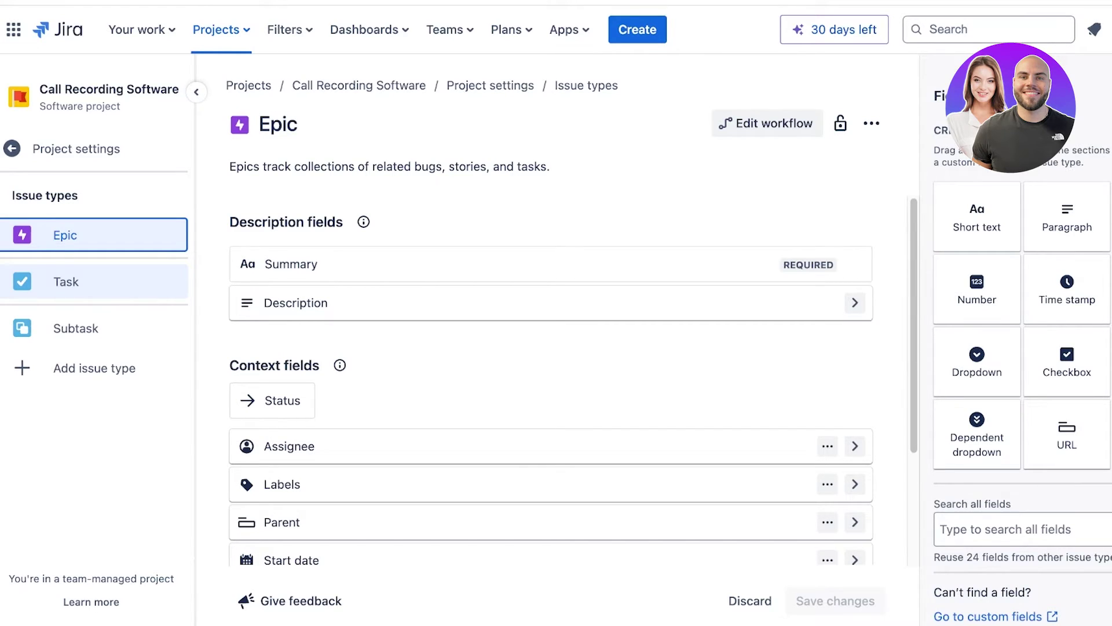
left_click(66, 282)
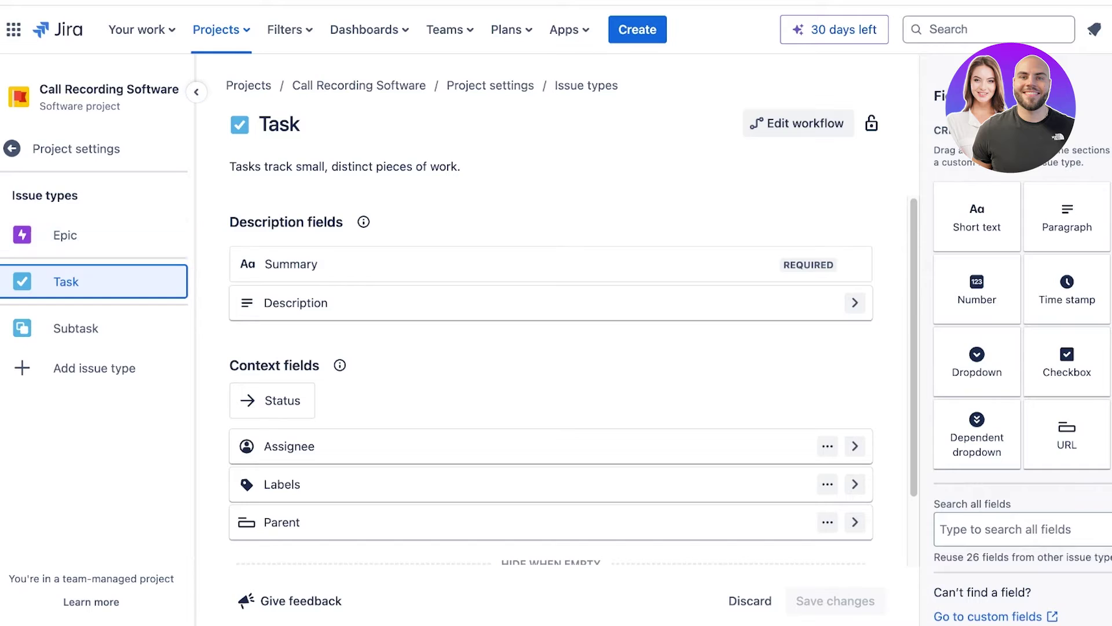
left_click(94, 235)
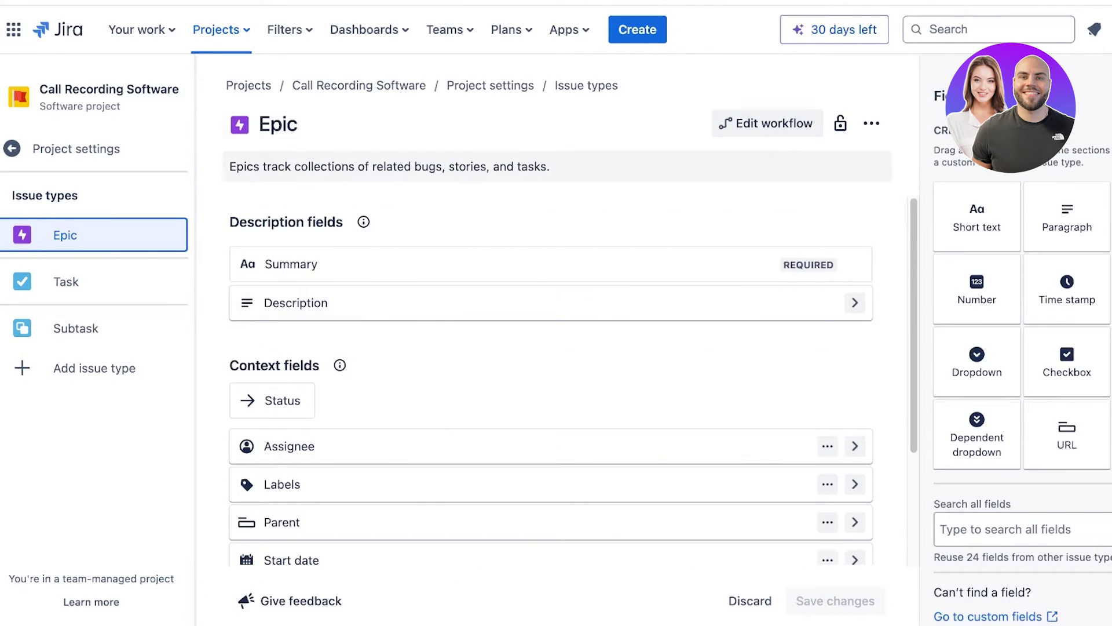
left_click(872, 124)
left_click(603, 166)
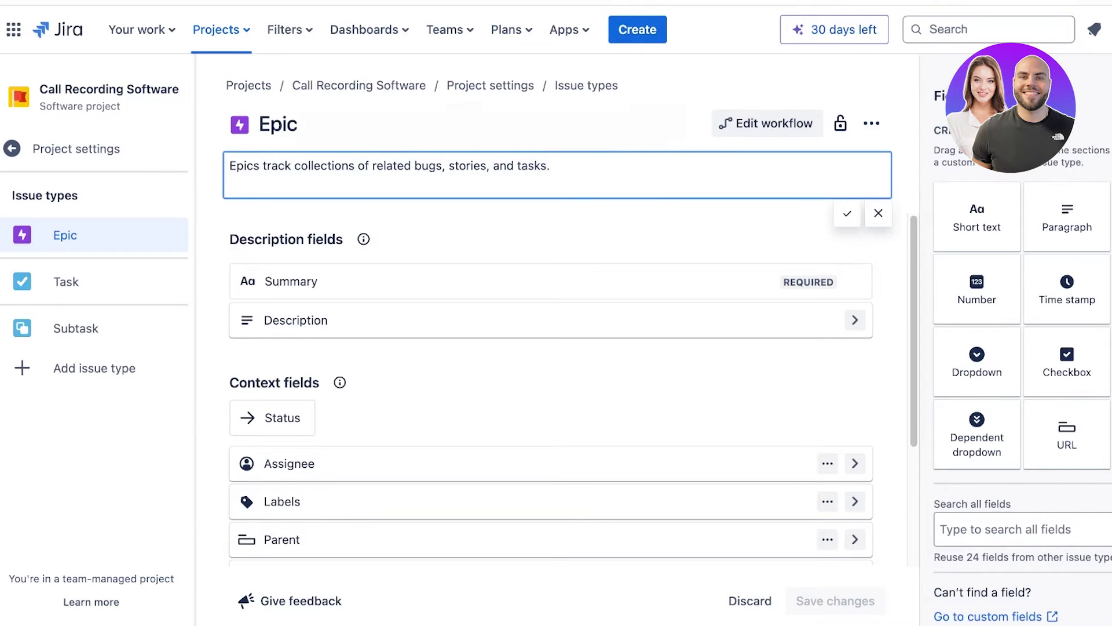
left_click(290, 124)
left_click(364, 222)
left_click(363, 222)
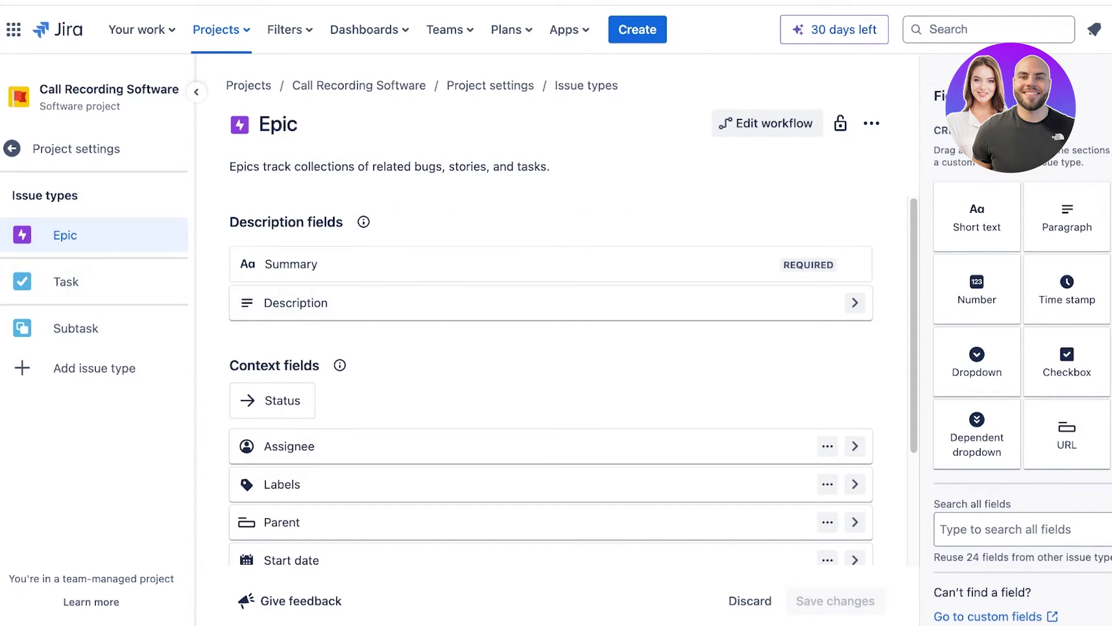
scroll(550, 376, "down", 2)
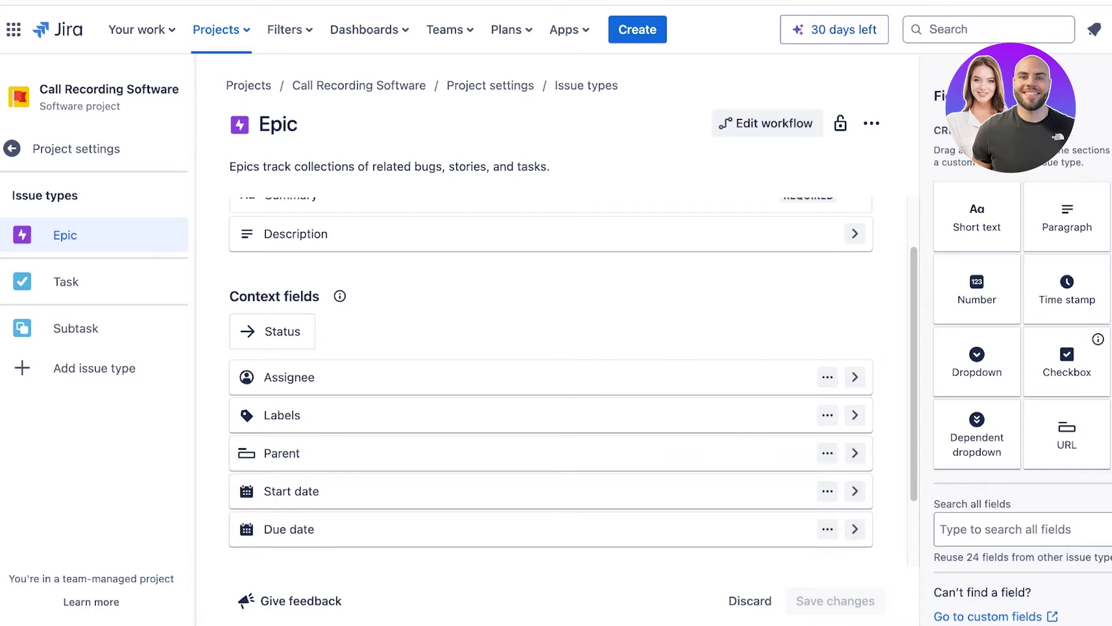
Add a 'Tasks of the epix' checkbox field with a second option to the Epic layout and save.
left_click_drag(1067, 362, 550, 218)
scroll(551, 383, "up", 2)
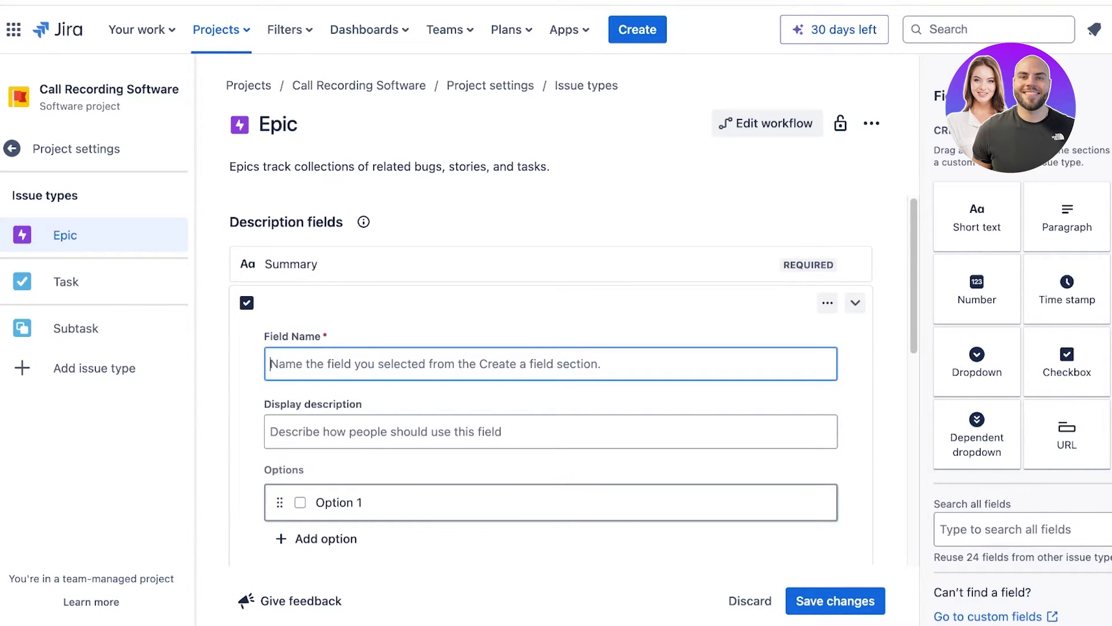
type("Tasks of ")
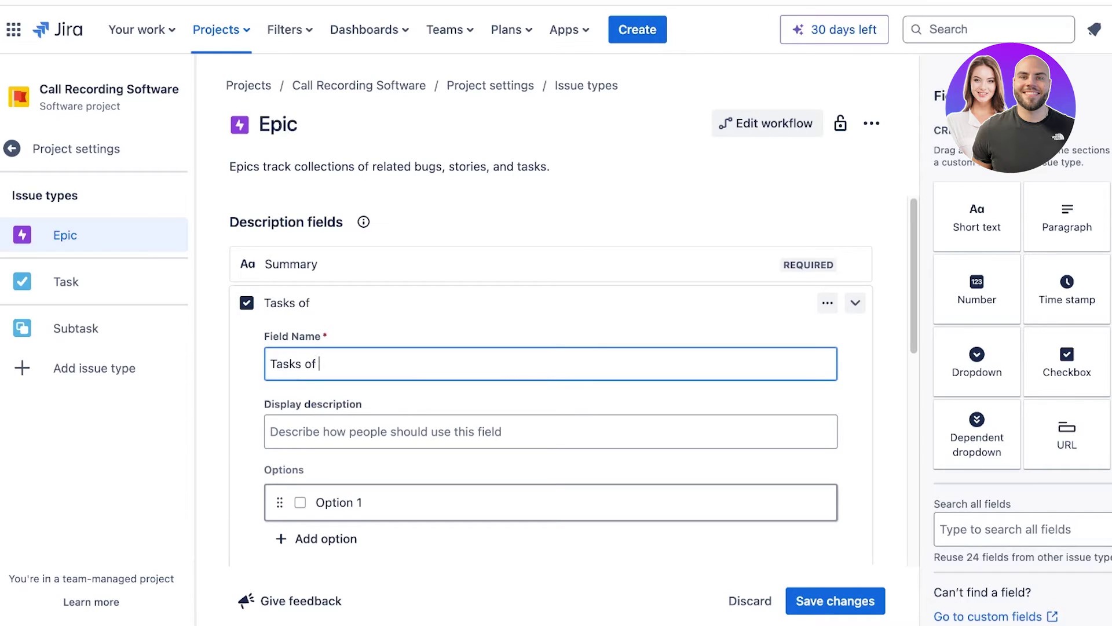
type("the epix")
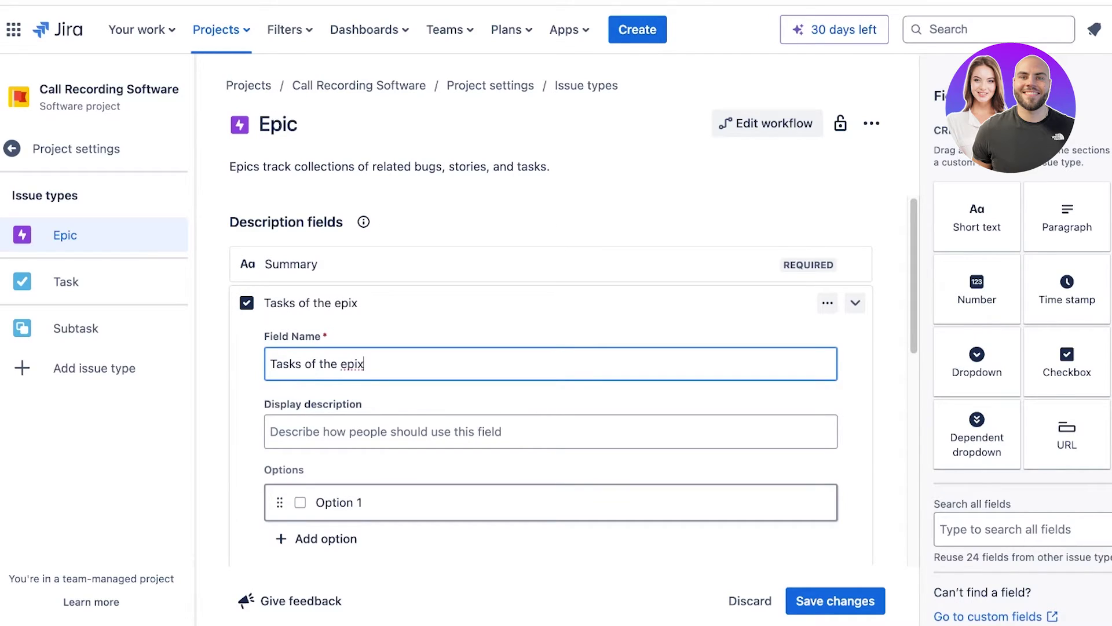
left_click(317, 539)
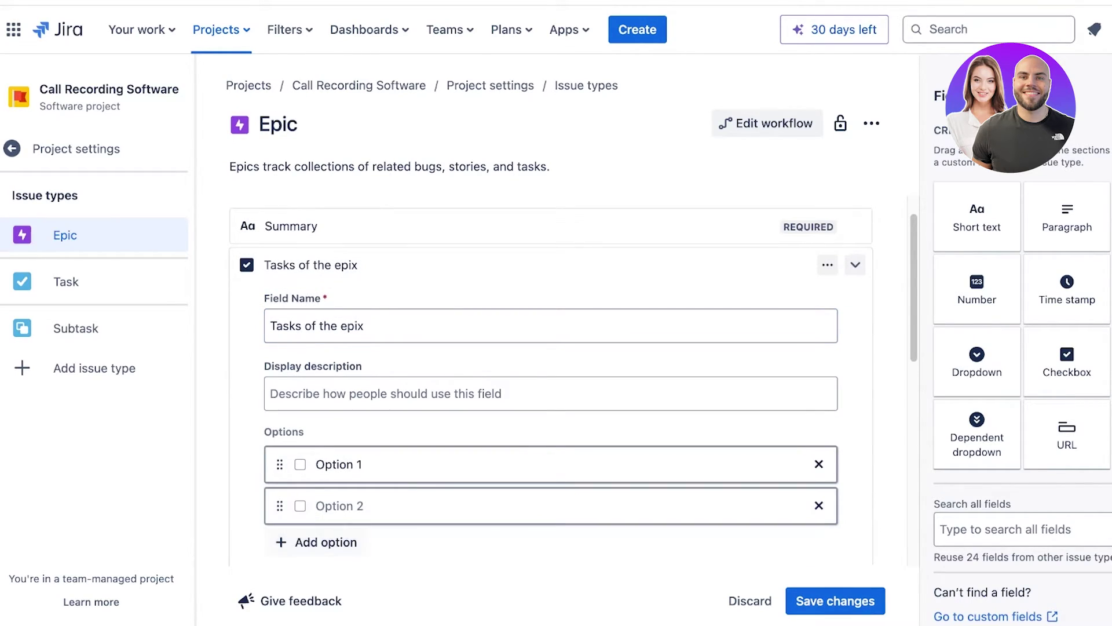
scroll(550, 380, "down", 8)
left_click(835, 601)
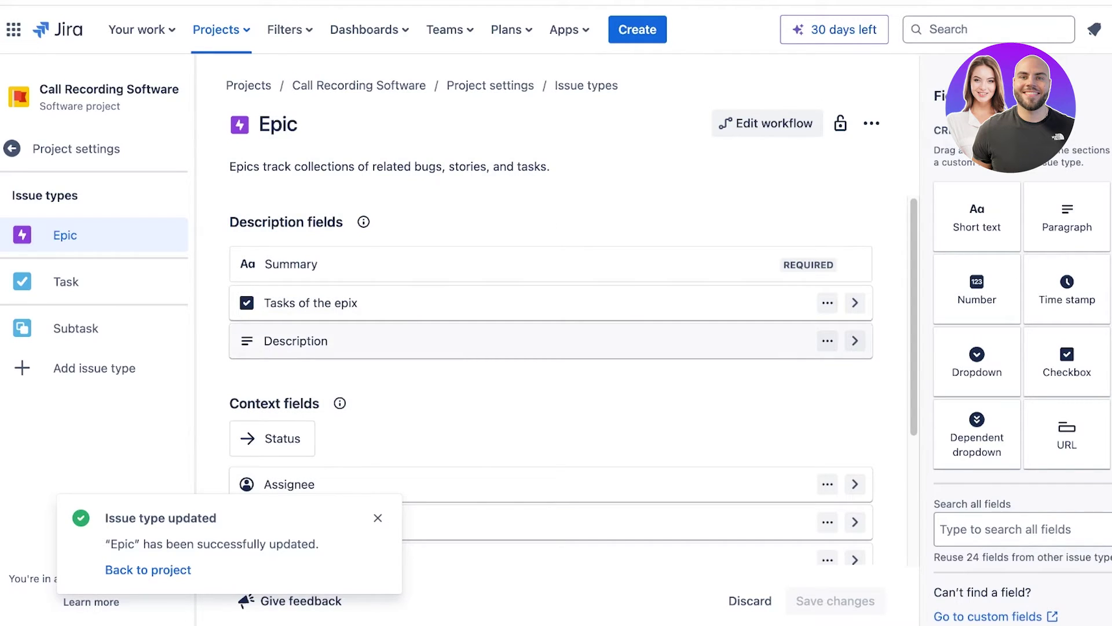
scroll(1067, 362, "down", 1)
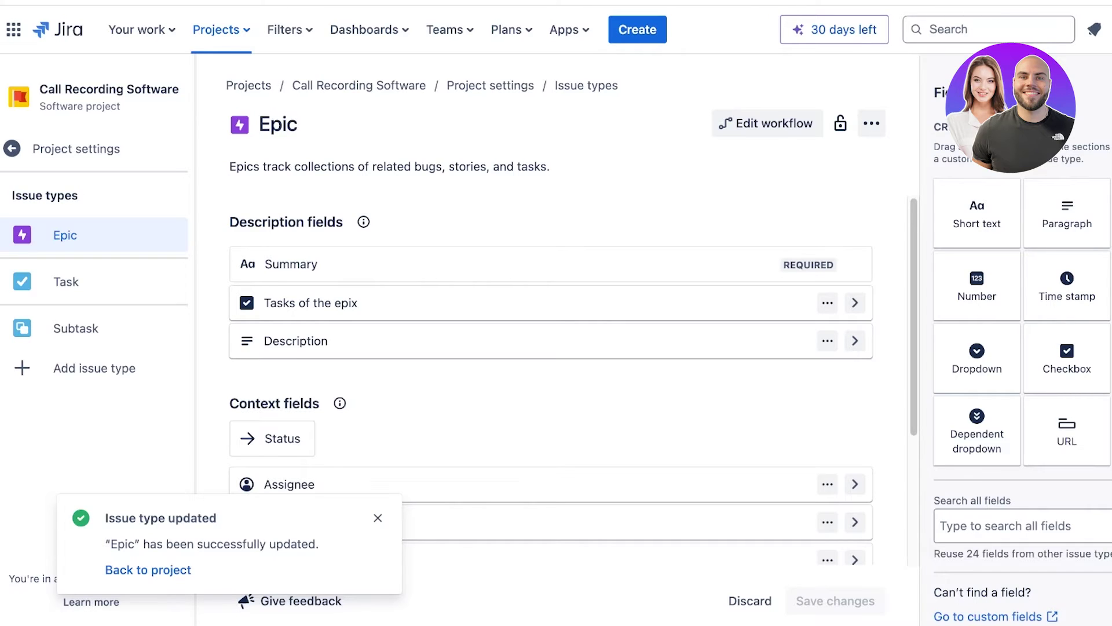
Add the Team field to the Epic issue type's context fields.
left_click(65, 235)
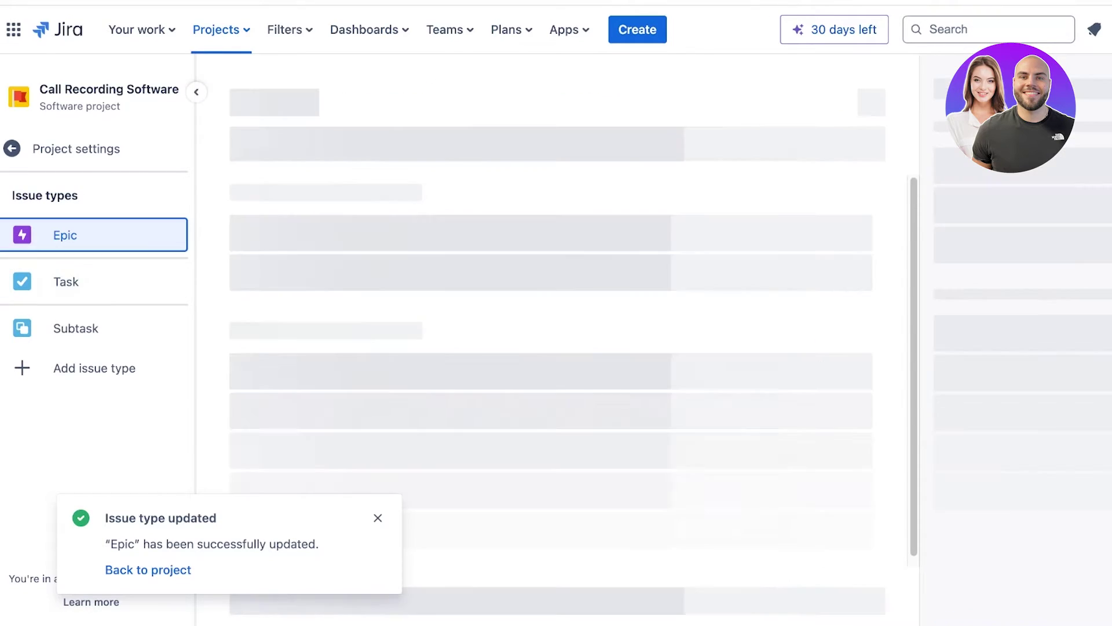
left_click(871, 123)
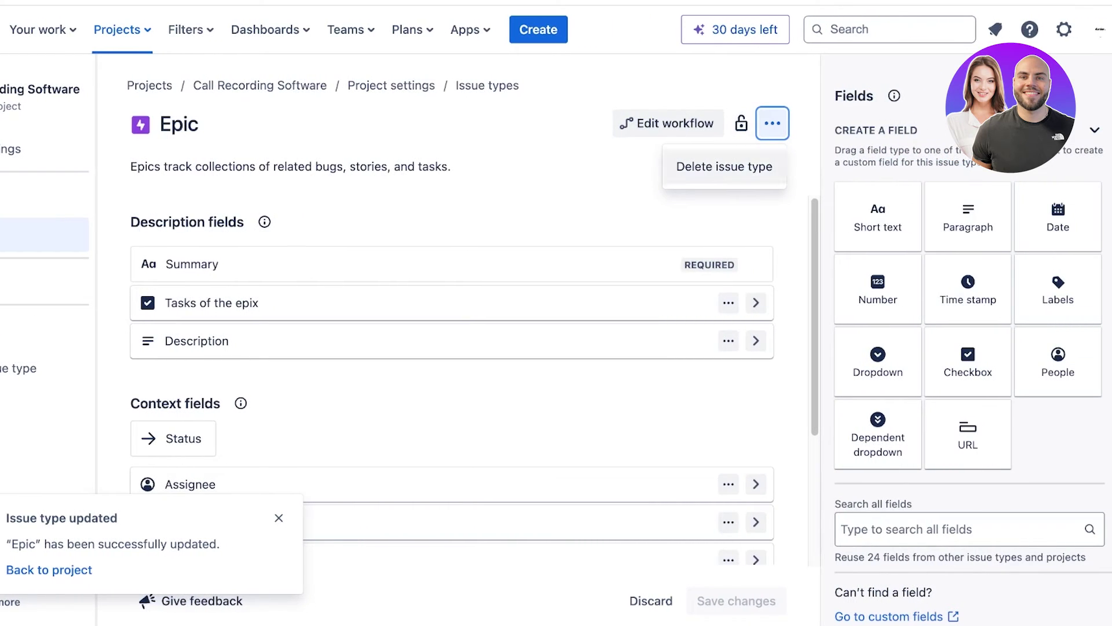
scroll(970, 348, "down", 8)
scroll(970, 347, "up", 10)
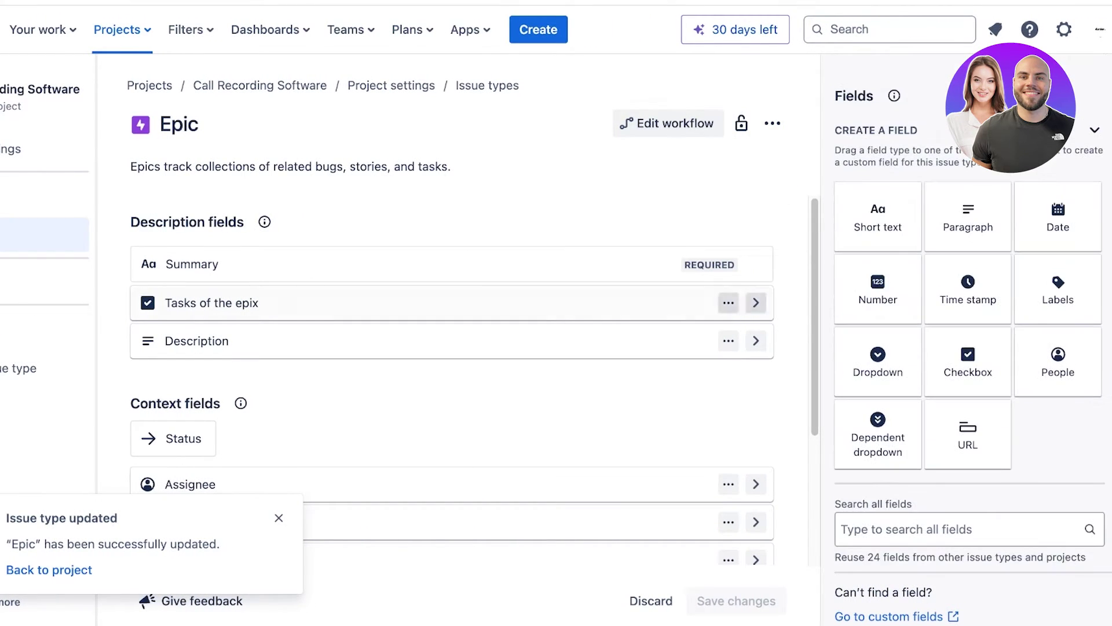
scroll(970, 313, "down", 5)
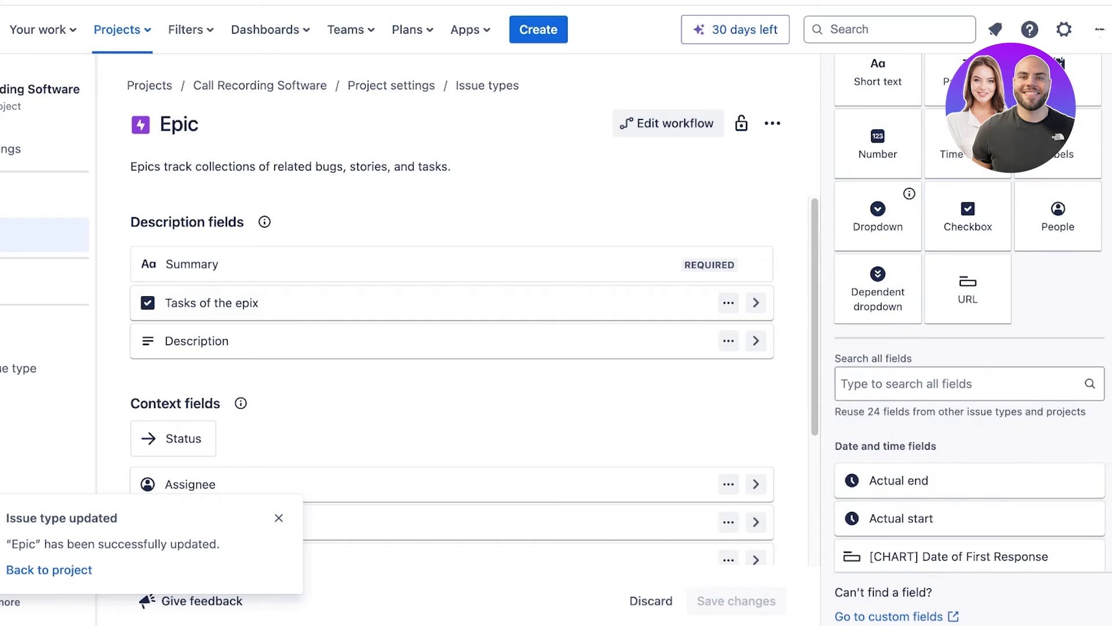
scroll(970, 322, "down", 12)
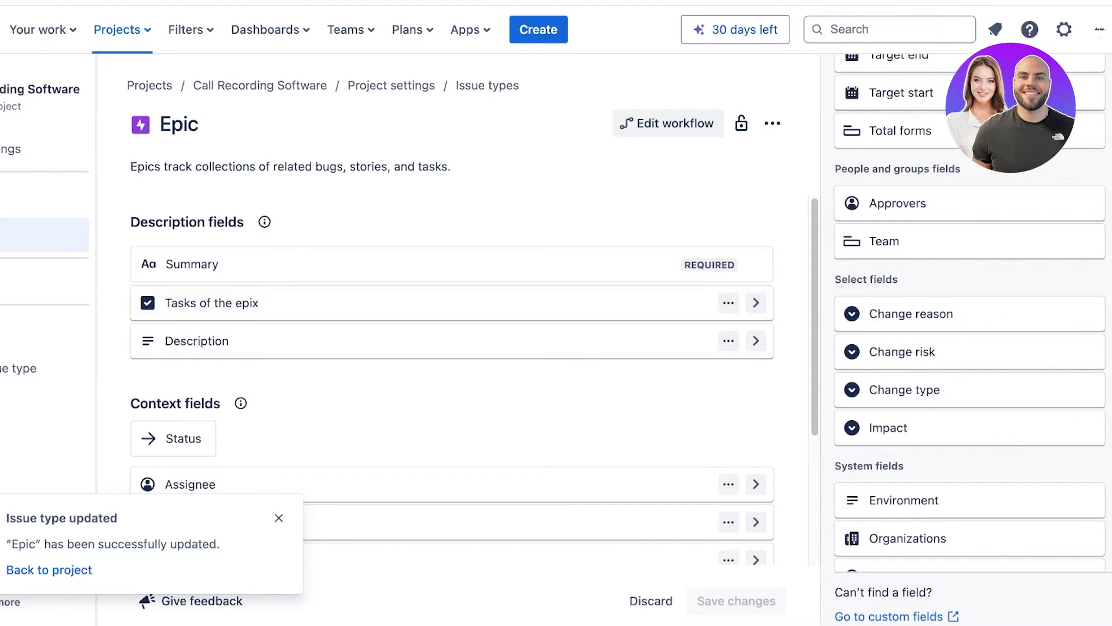
left_click(279, 518)
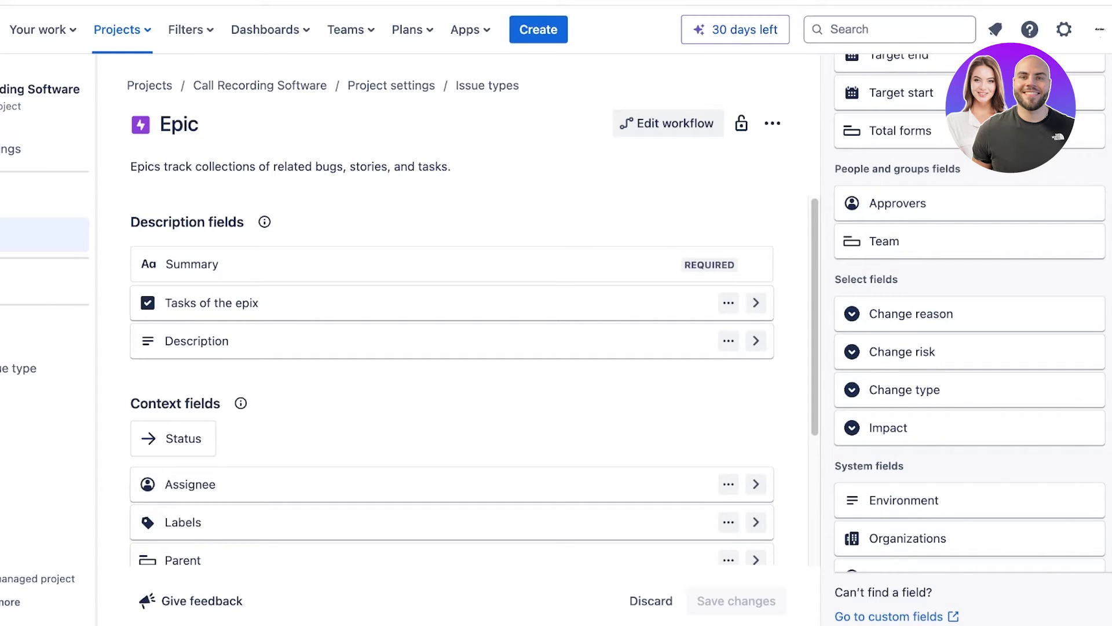
left_click_drag(950, 317, 967, 313)
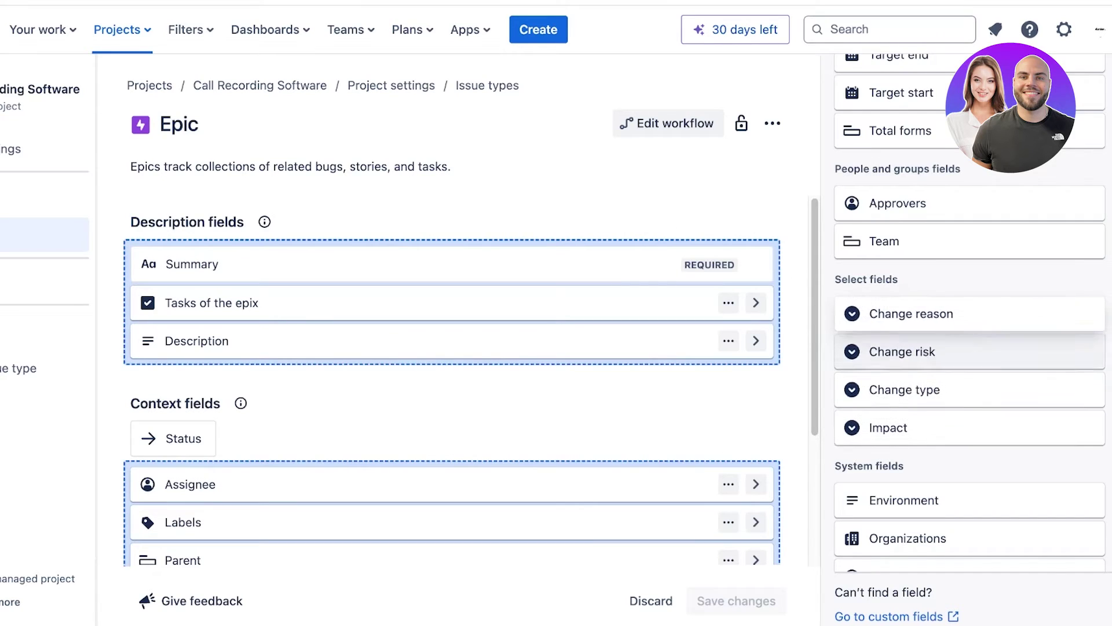
left_click_drag(884, 241, 289, 290)
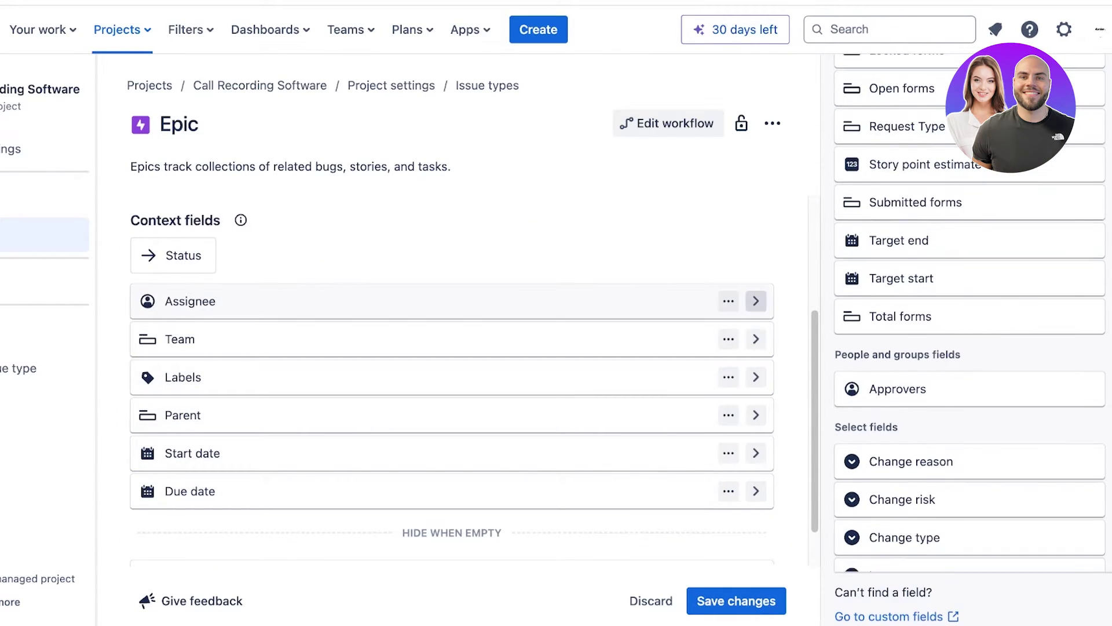
Remove the Assignee field from the Epic's context fields.
left_click(728, 301)
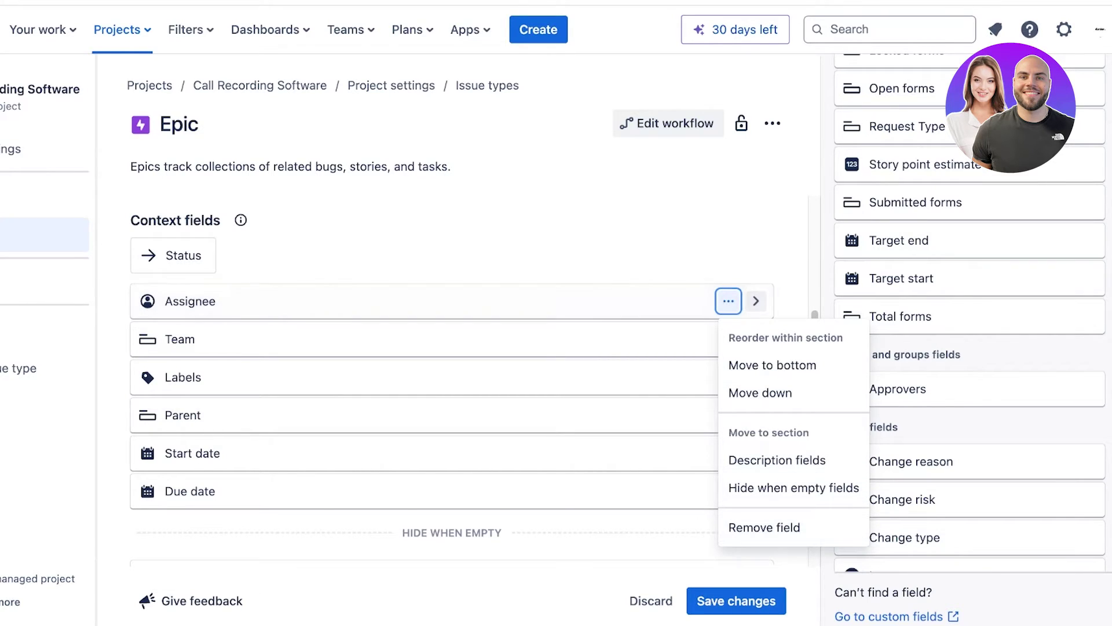
key("Return")
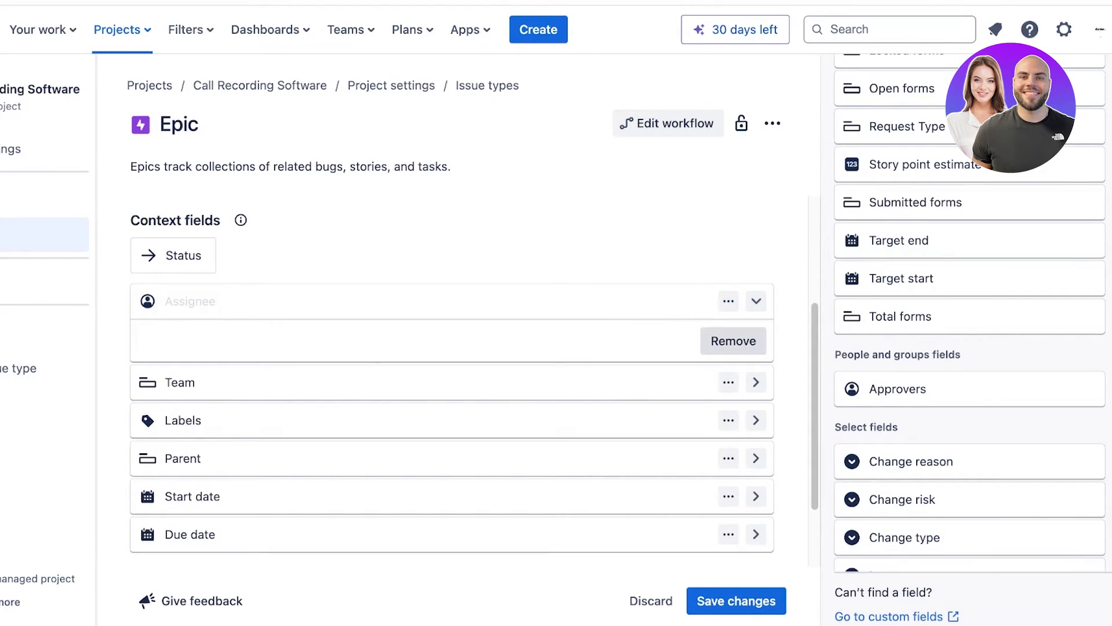
key("Return")
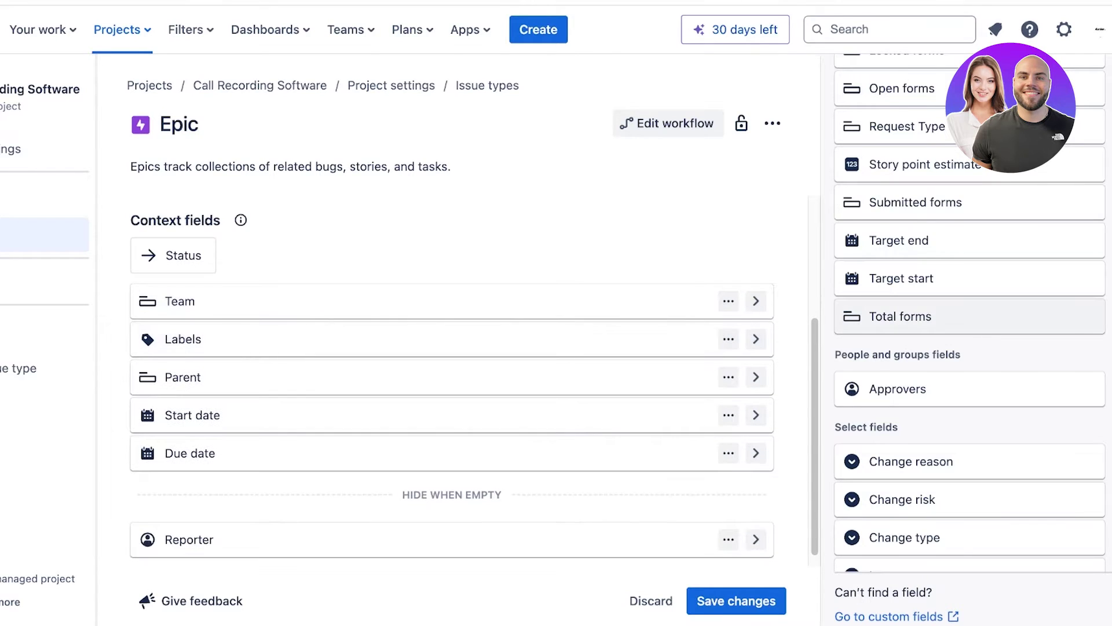
scroll(970, 316, "up", 11)
scroll(969, 316, "down", 5)
scroll(970, 316, "down", 10)
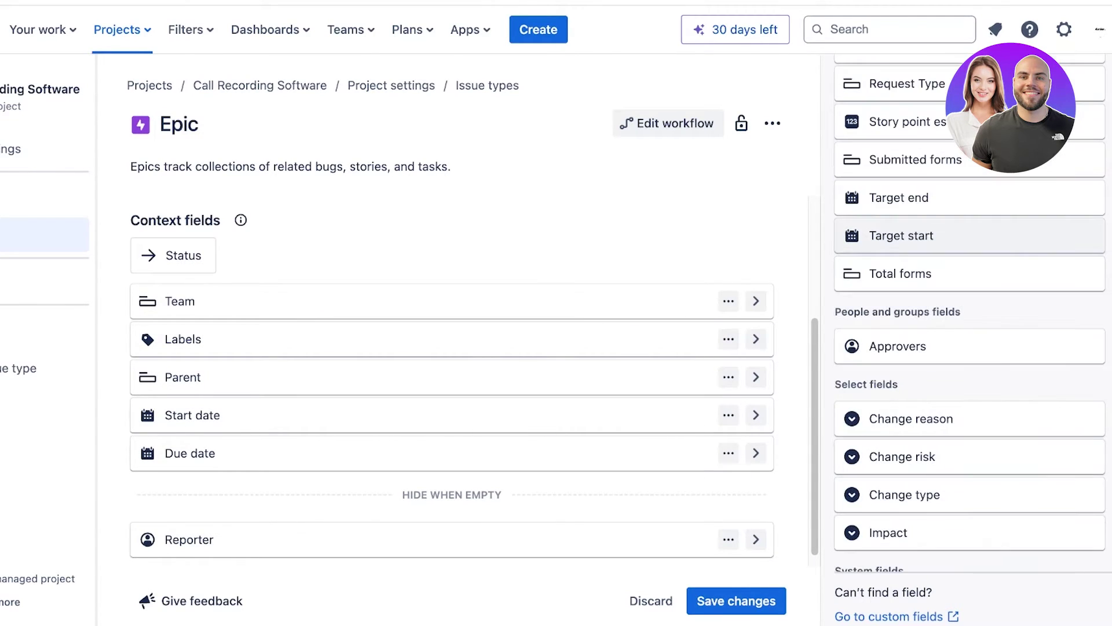
scroll(970, 246, "down", 2)
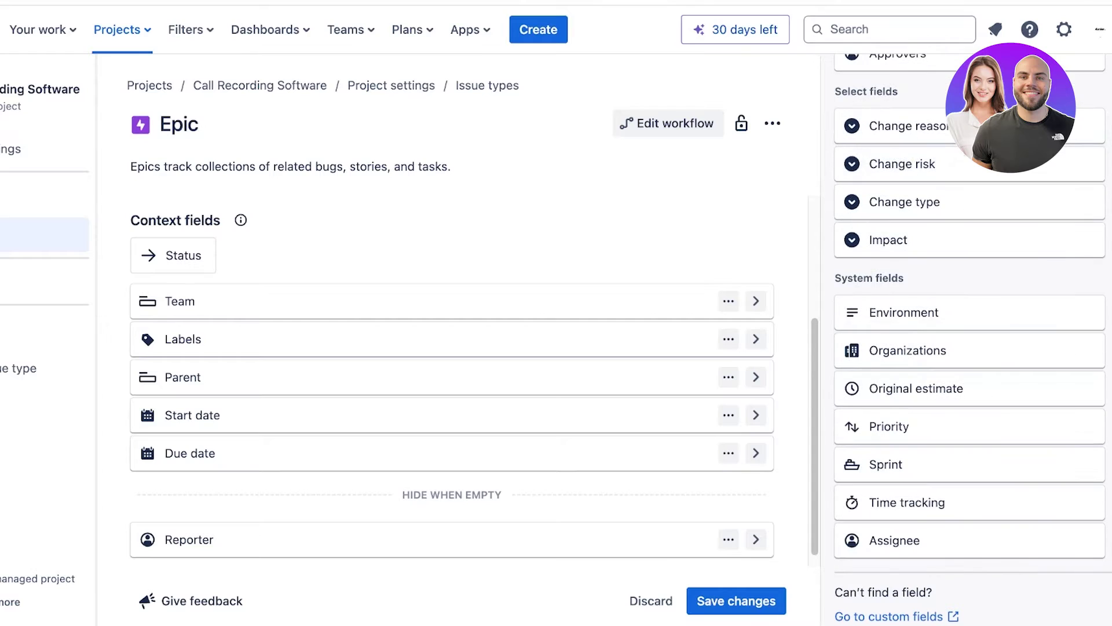
Put Assignee back at the top of the context fields, then remove it again.
left_click_drag(894, 540, 191, 300)
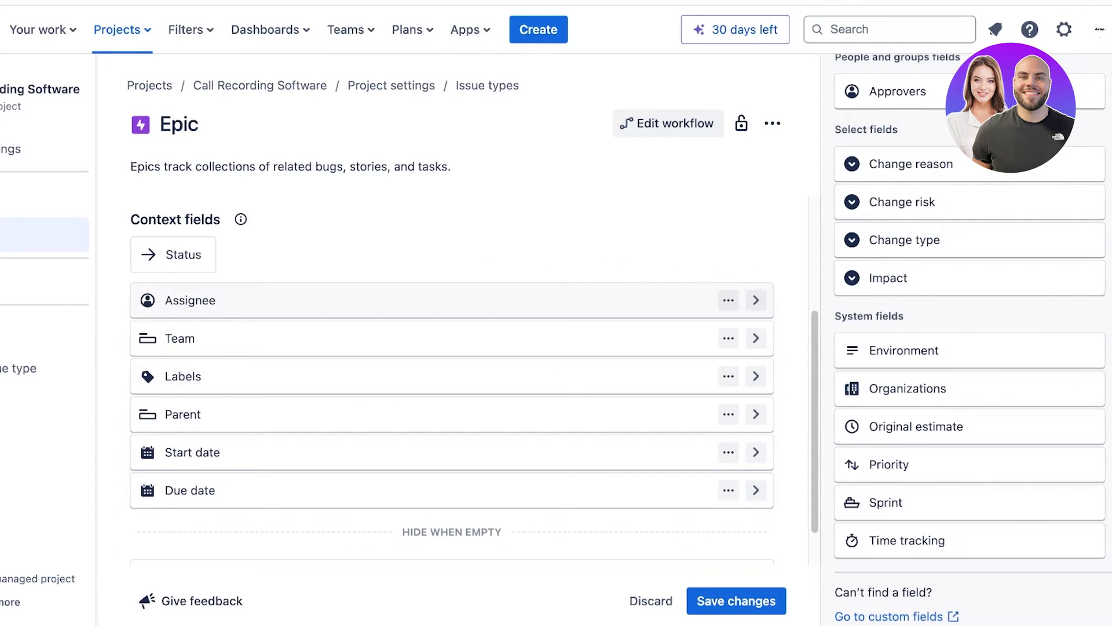
left_click(728, 300)
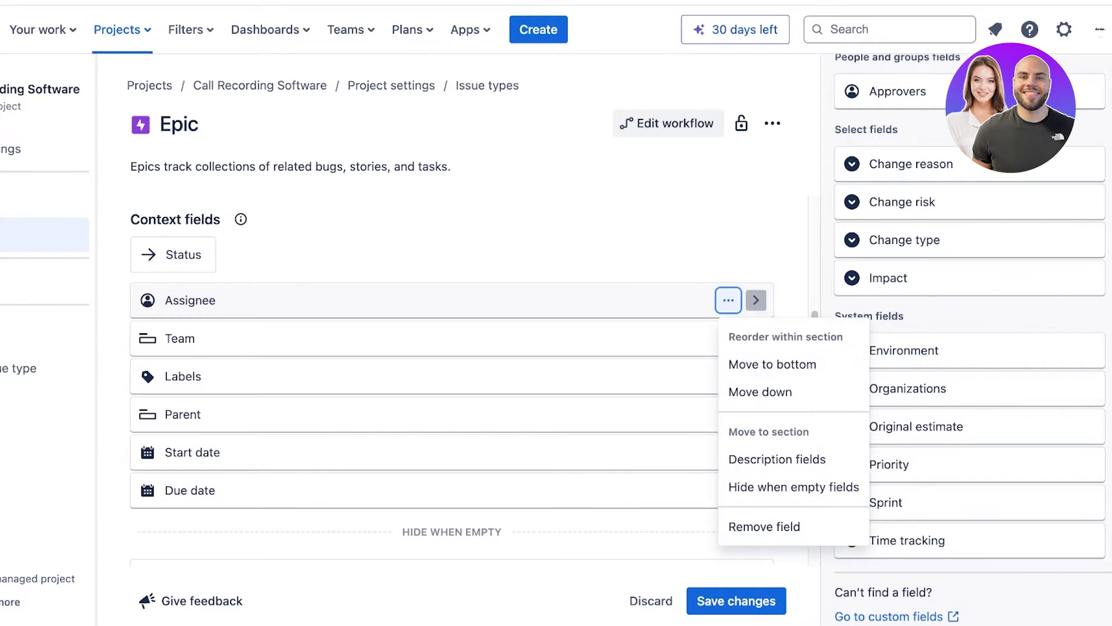
left_click(764, 526)
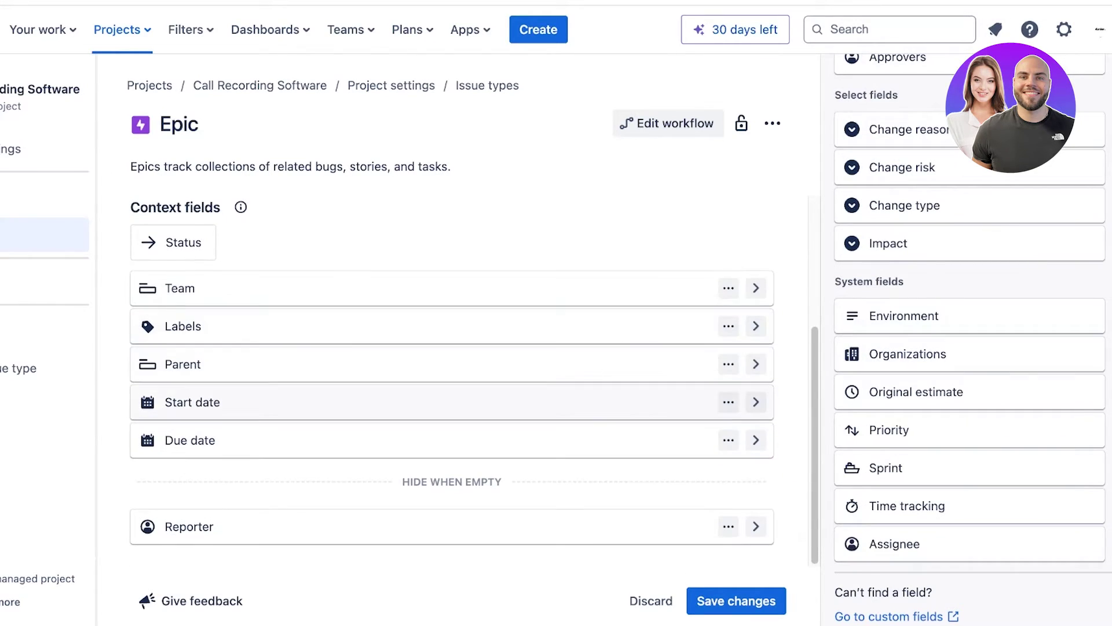
scroll(887, 232, "up", 15)
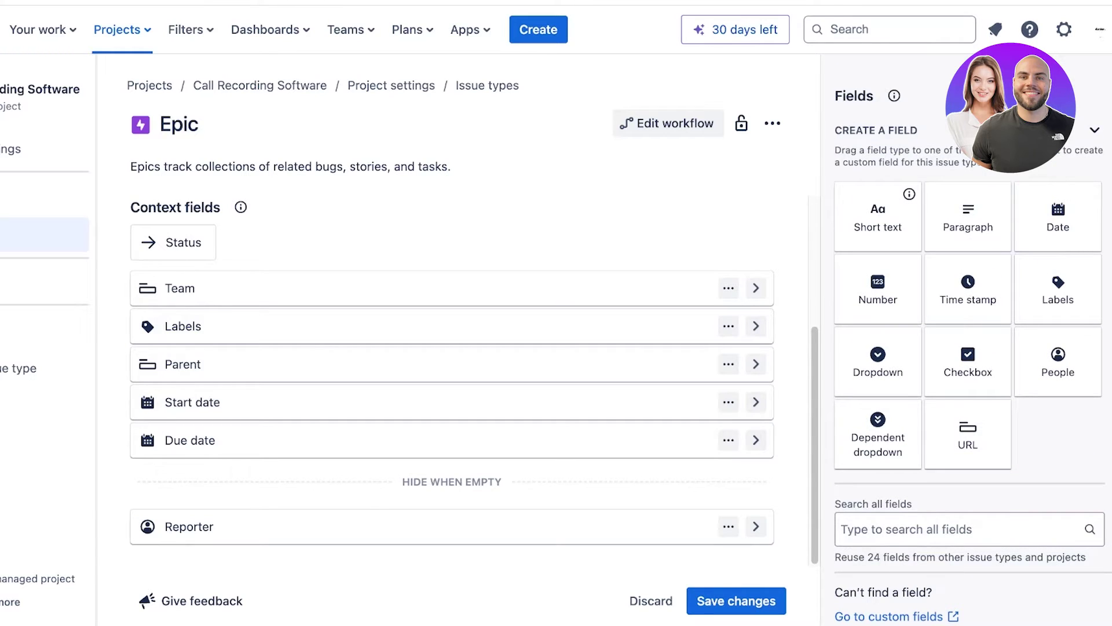
Add a short text field named 'Project Lead' with the description '(name of the lead)'.
left_click_drag(878, 217, 453, 346)
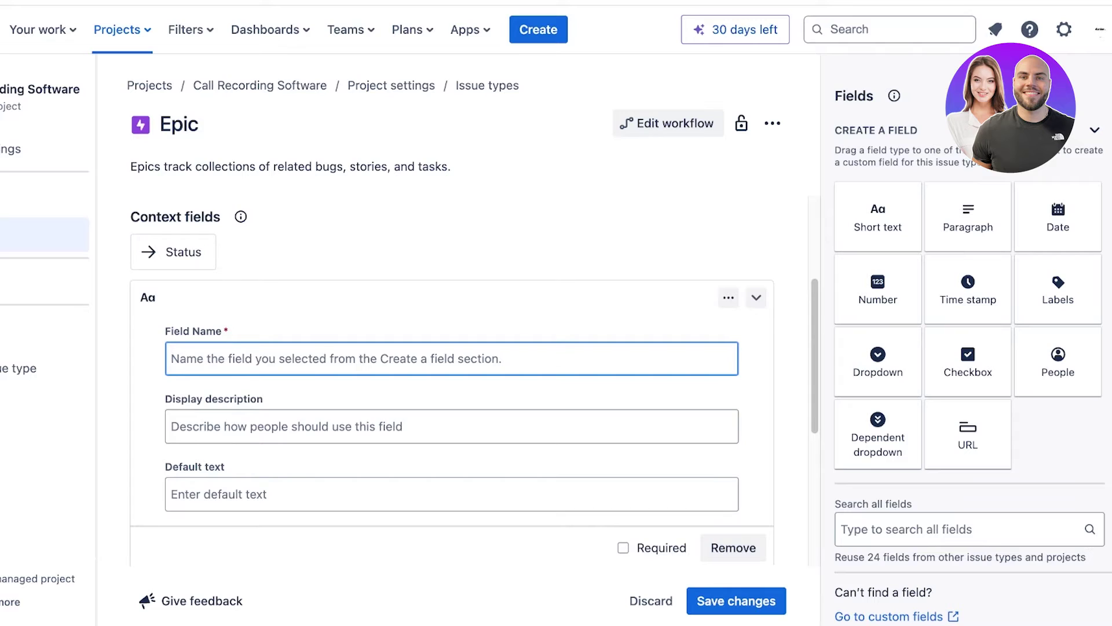
type("Project Lead")
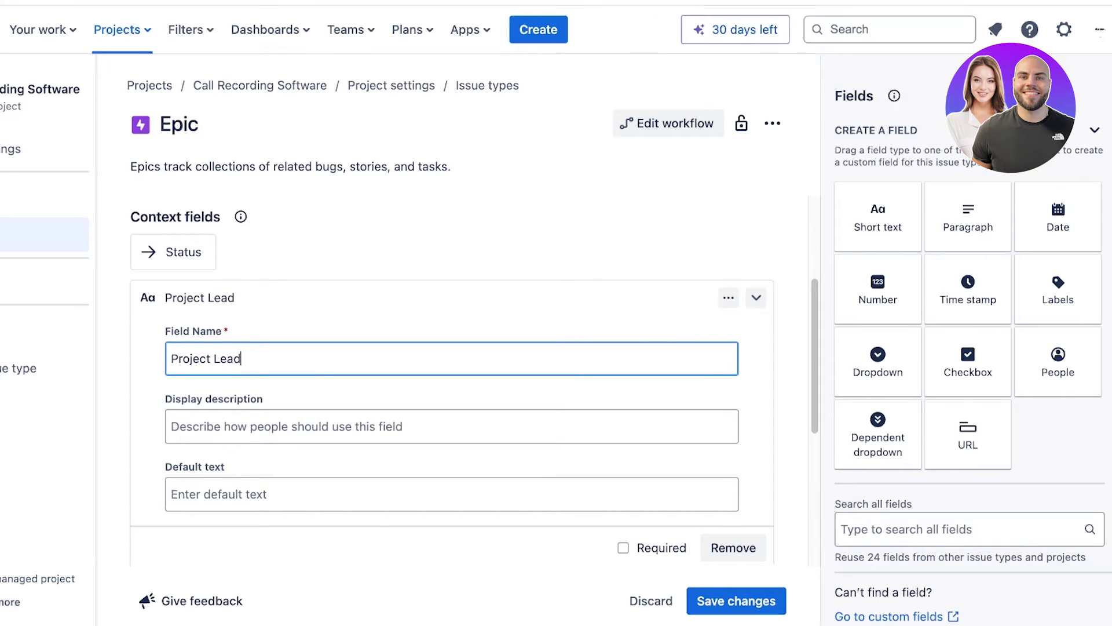
scroll(453, 380, "down", 1)
left_click(453, 424)
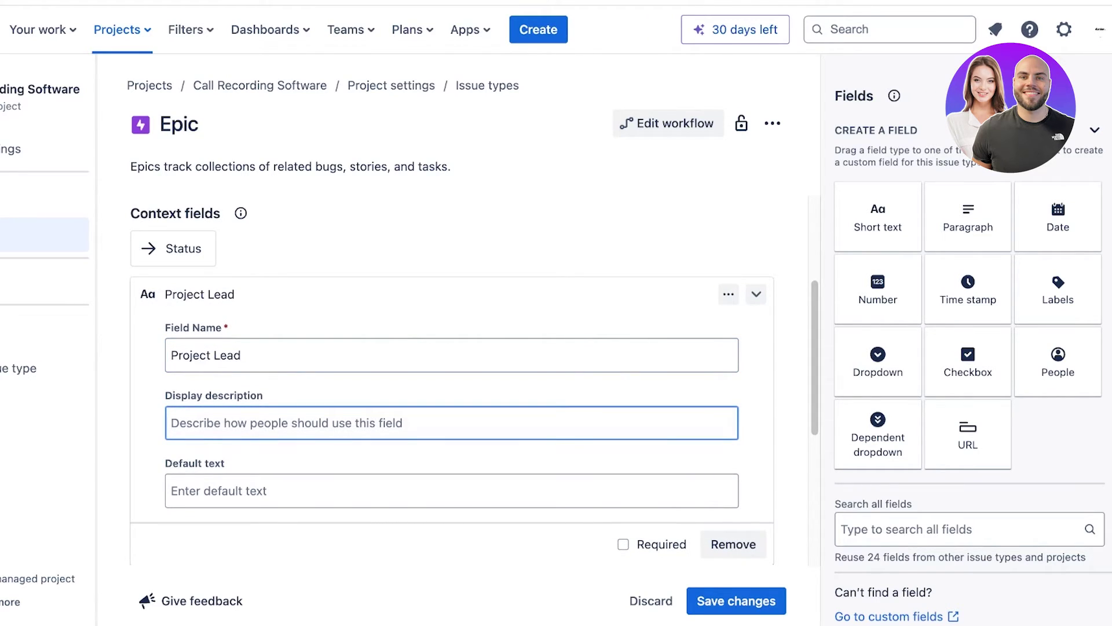
type("(name of the lead")
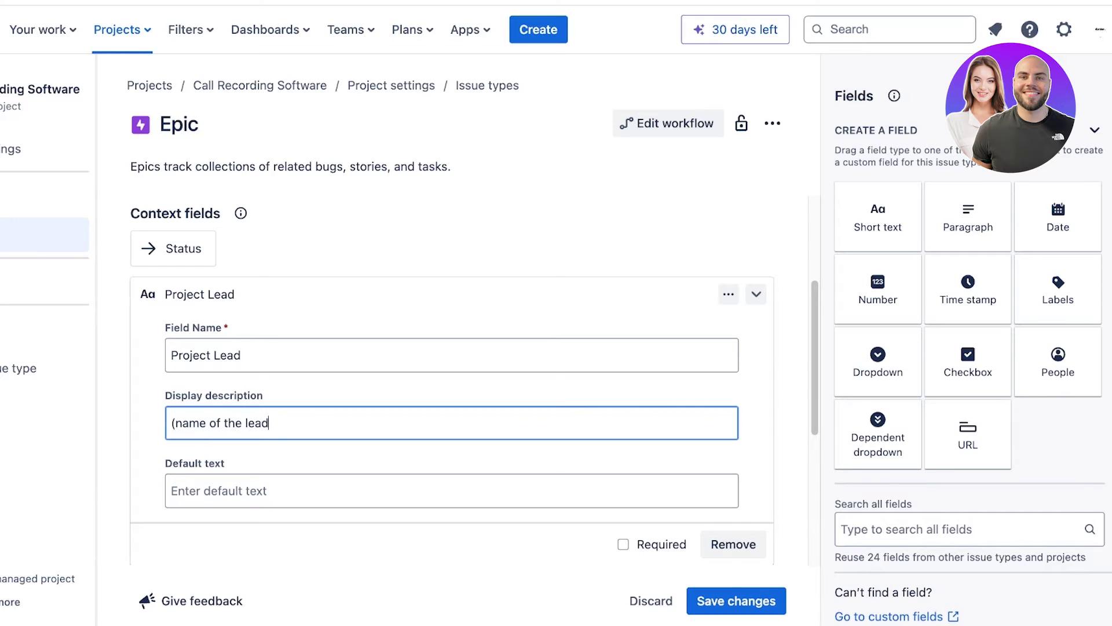
type(")")
scroll(452, 382, "down", 4)
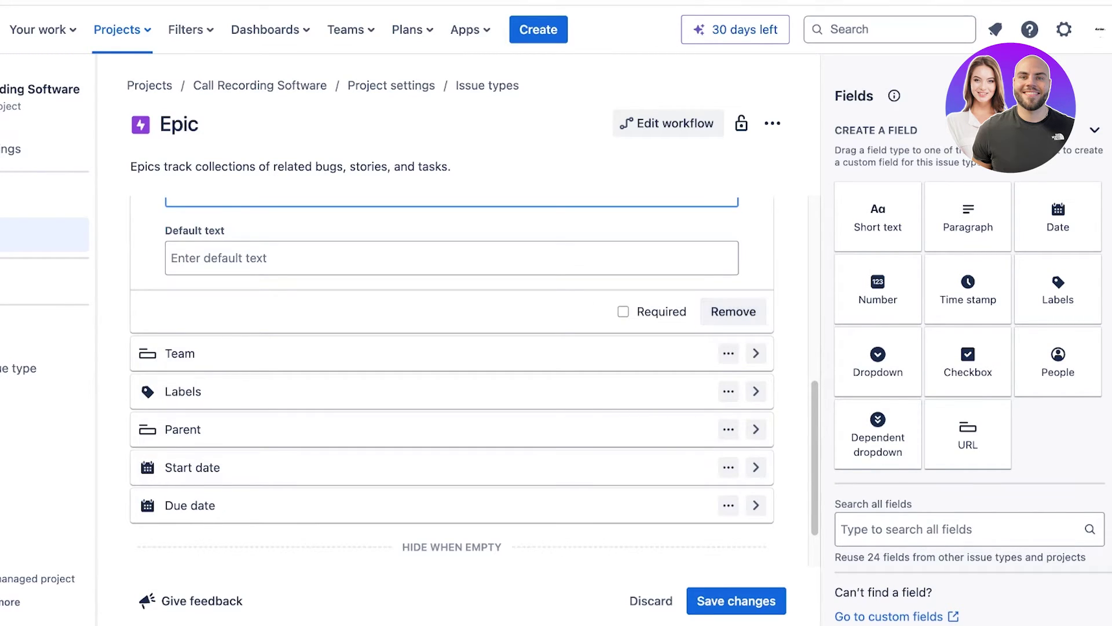
scroll(623, 353, "up", 1)
Make the Project Lead field required and collapse its settings.
left_click(623, 353)
scroll(624, 353, "up", 5)
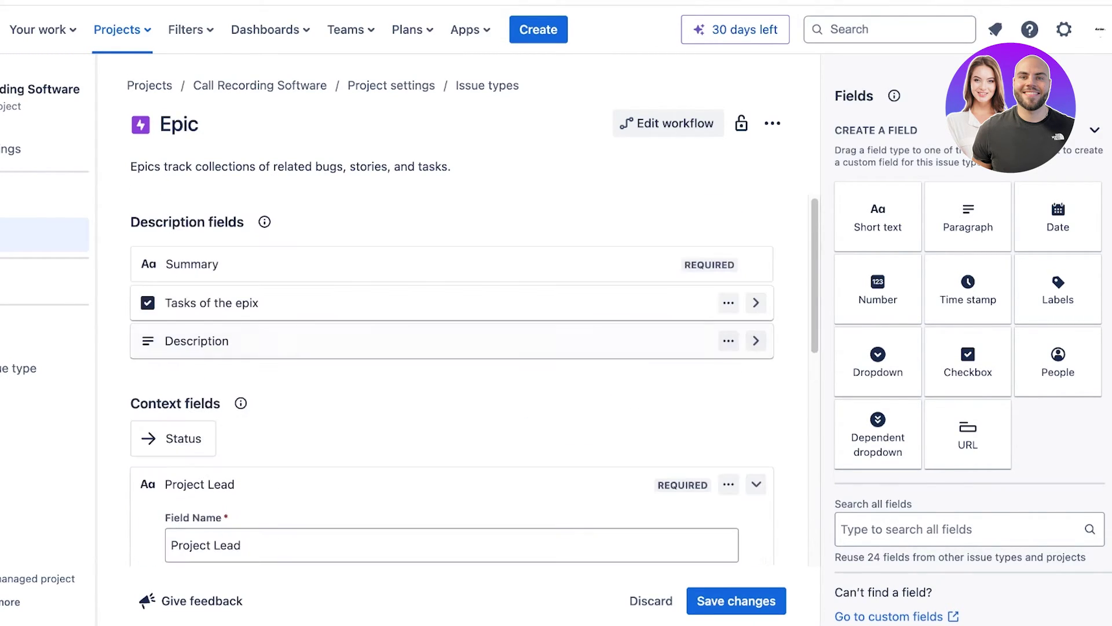
left_click(756, 485)
scroll(452, 383, "down", 3)
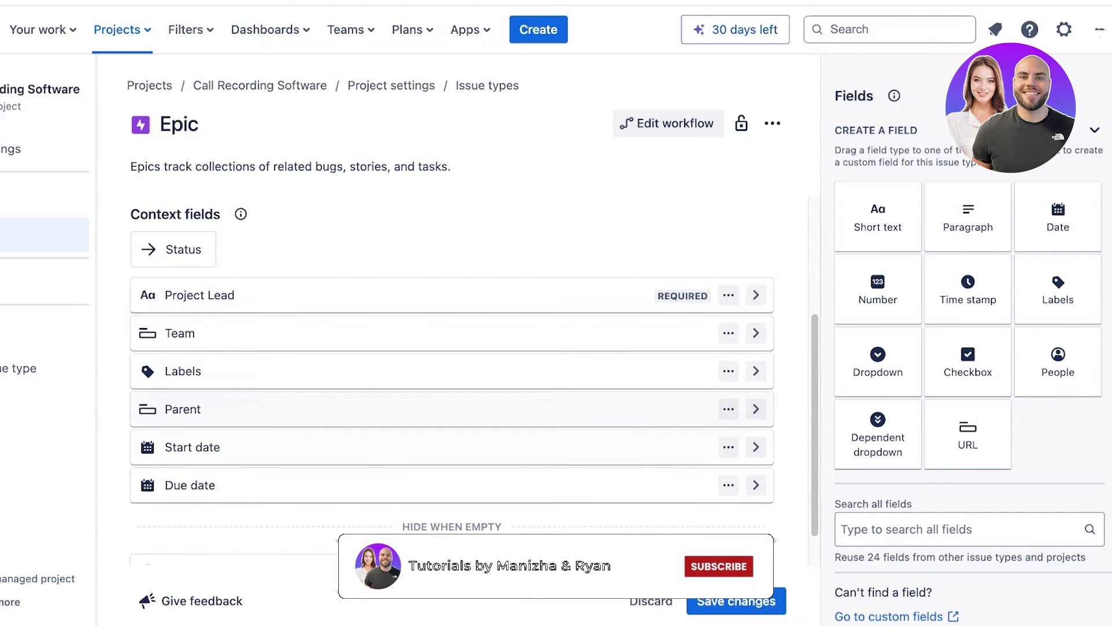
scroll(452, 371, "up", 1)
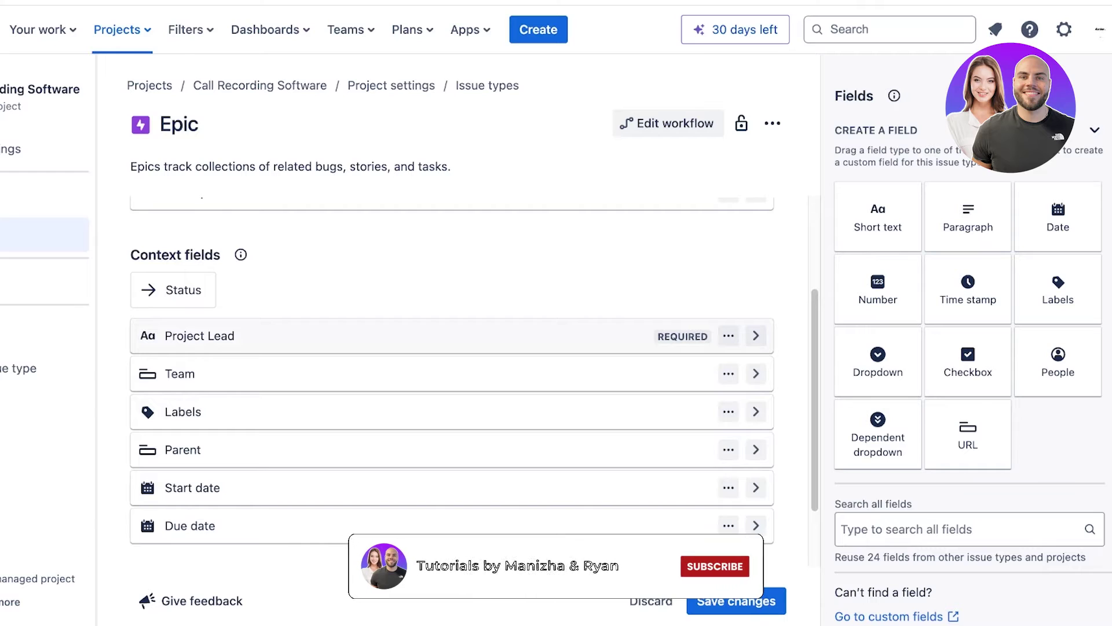
scroll(452, 336, "down", 2)
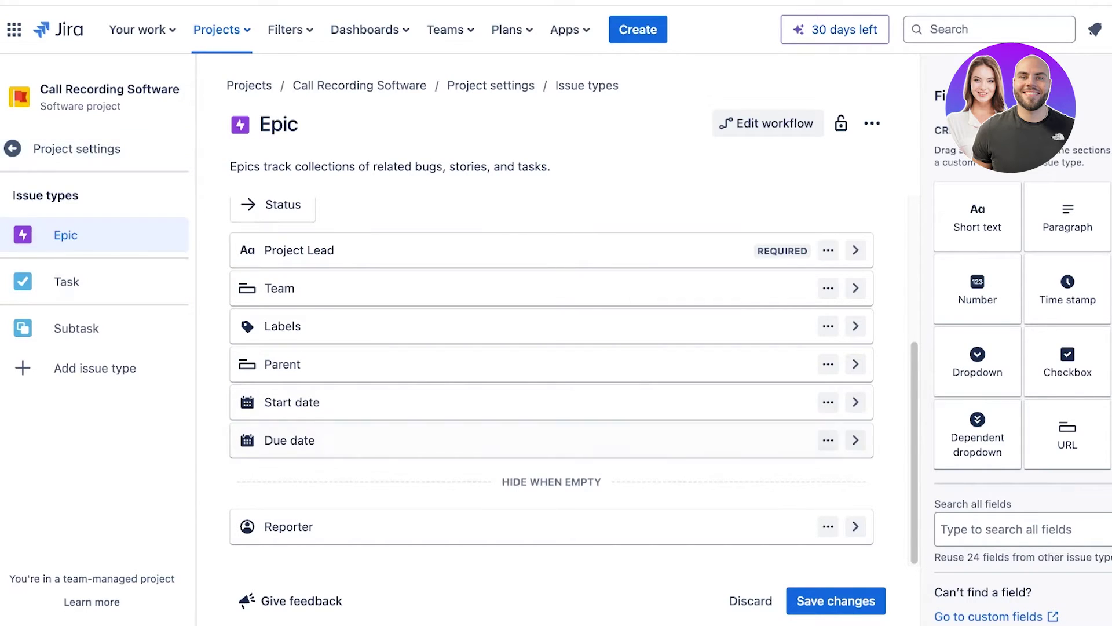
Save the Epic layout changes, then view the Task issue type's fields.
left_click(836, 601)
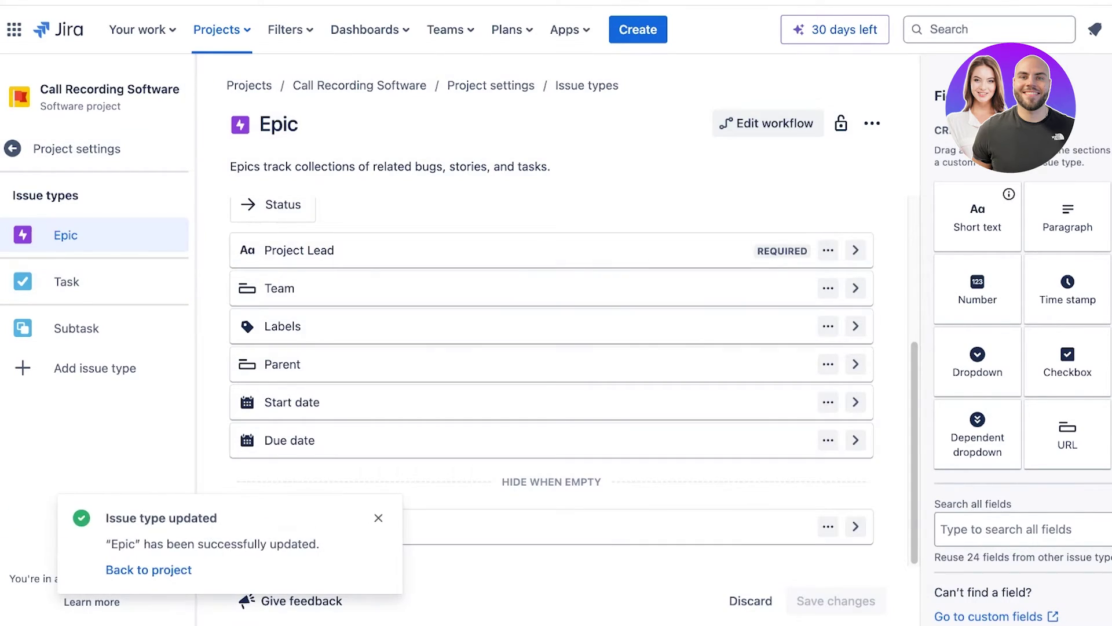
left_click(67, 281)
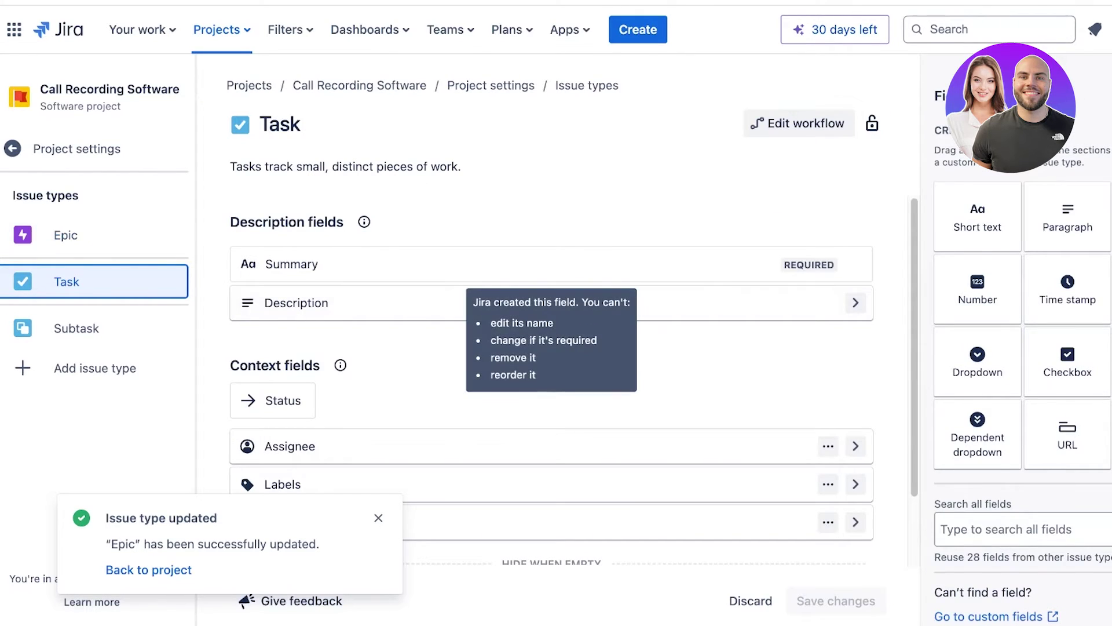
scroll(551, 371, "down", 2)
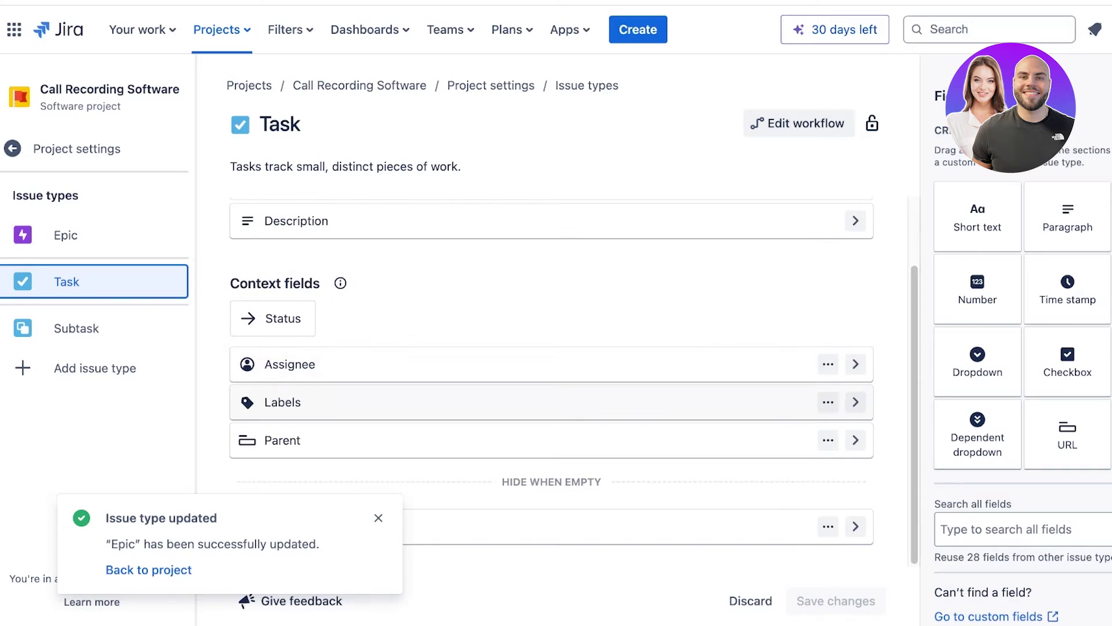
scroll(552, 370, "up", 2)
scroll(552, 370, "down", 2)
scroll(552, 370, "up", 2)
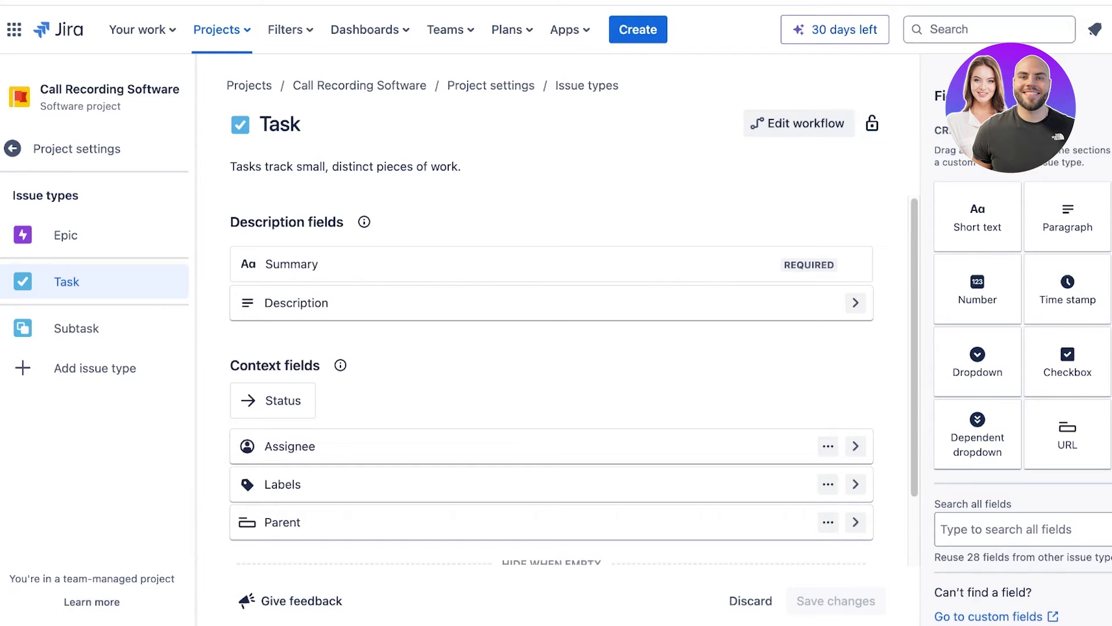
scroll(552, 370, "down", 2)
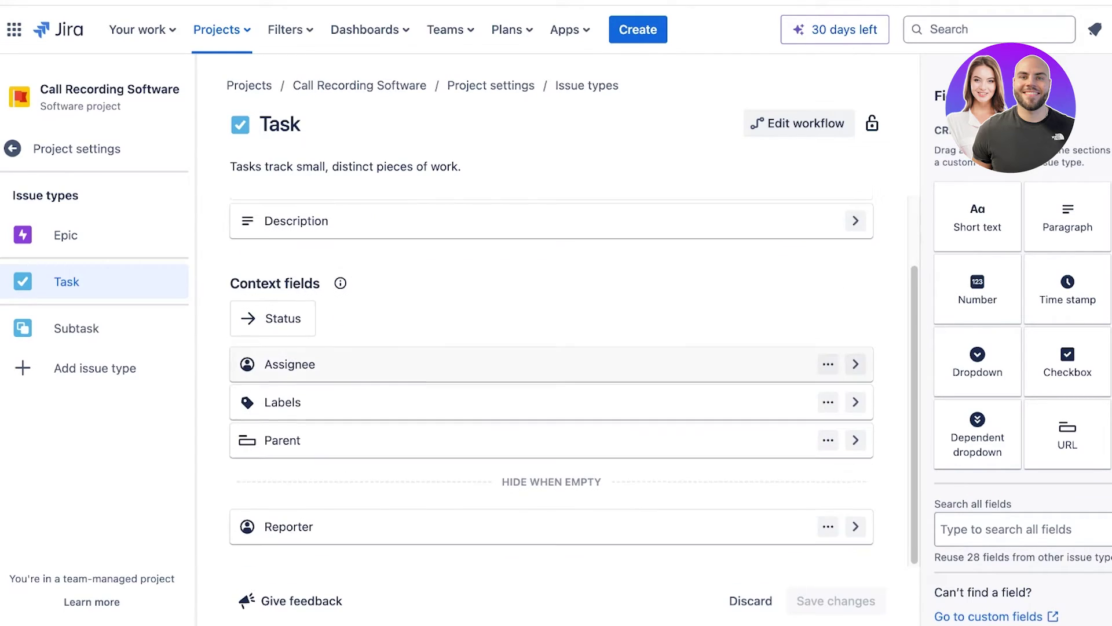
scroll(552, 371, "up", 2)
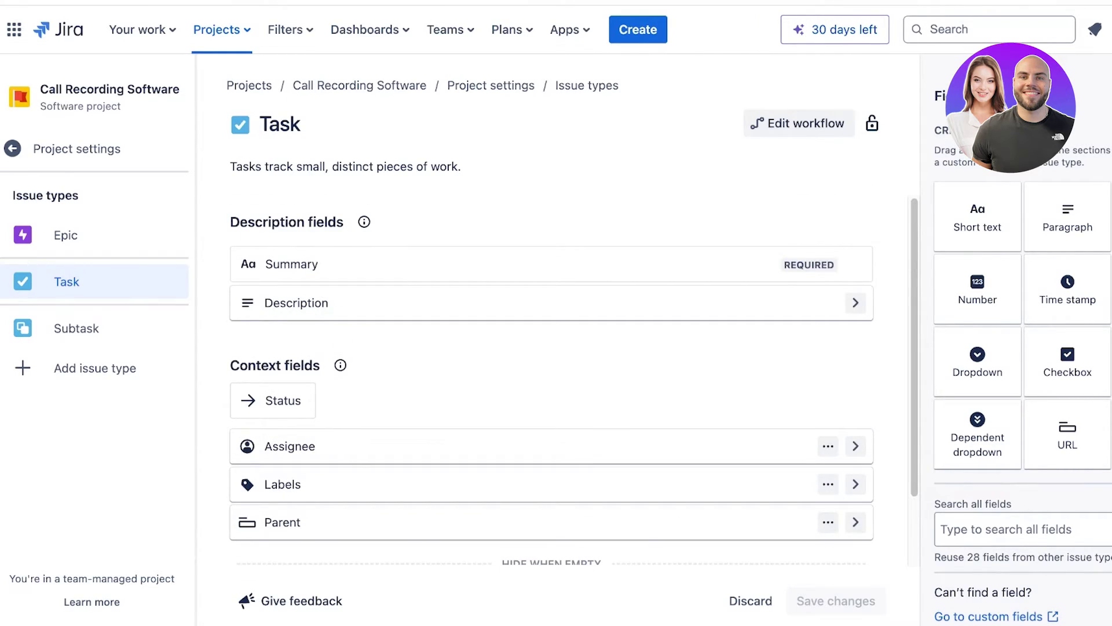
scroll(1068, 362, "down", 1)
scroll(1068, 361, "up", 1)
View the Subtask fields, cancel the Add issue type suggestions, and return to the Details page.
left_click(77, 328)
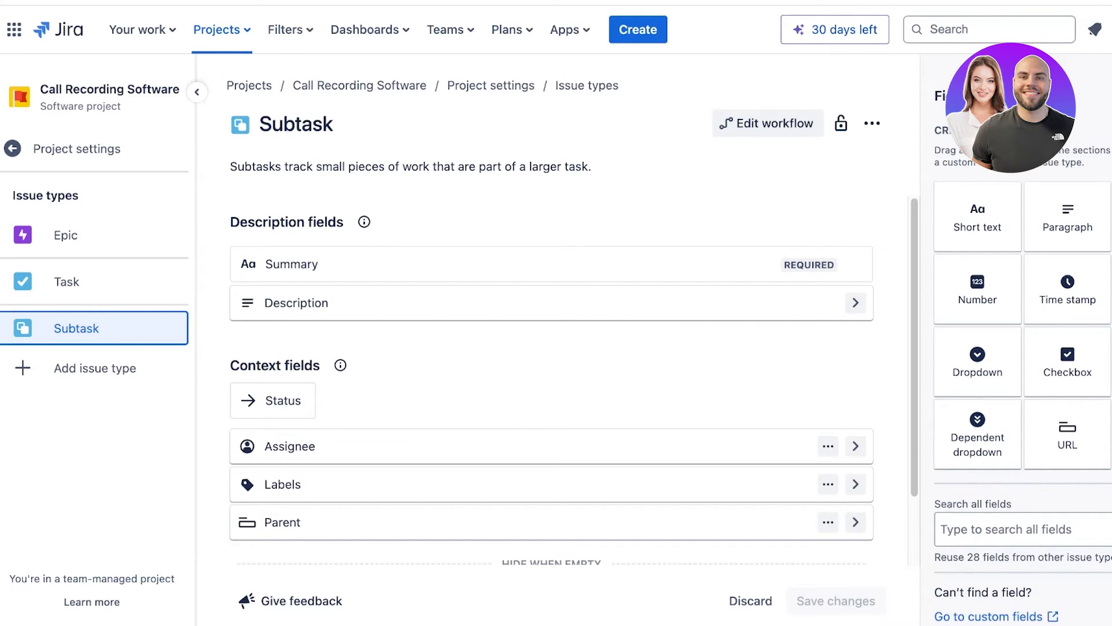
left_click(95, 368)
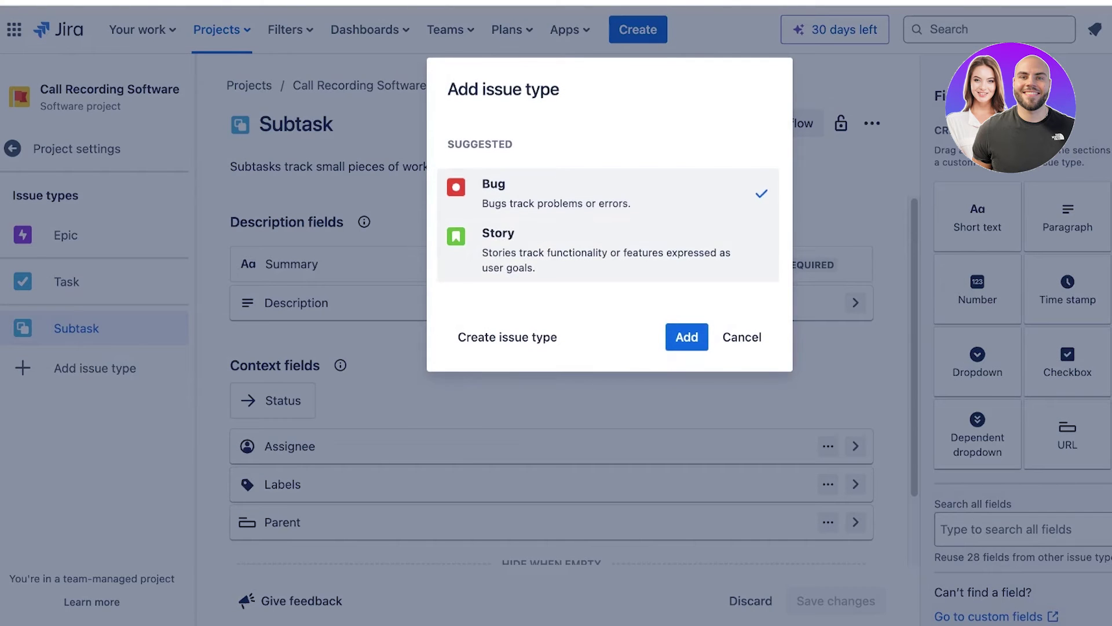
left_click(743, 337)
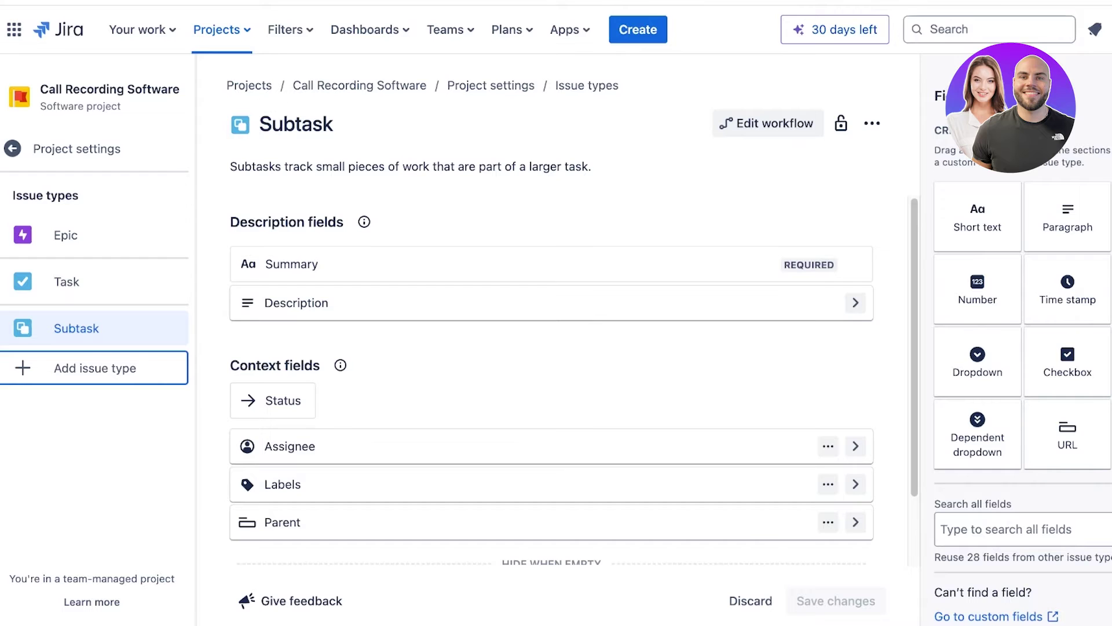
left_click(95, 367)
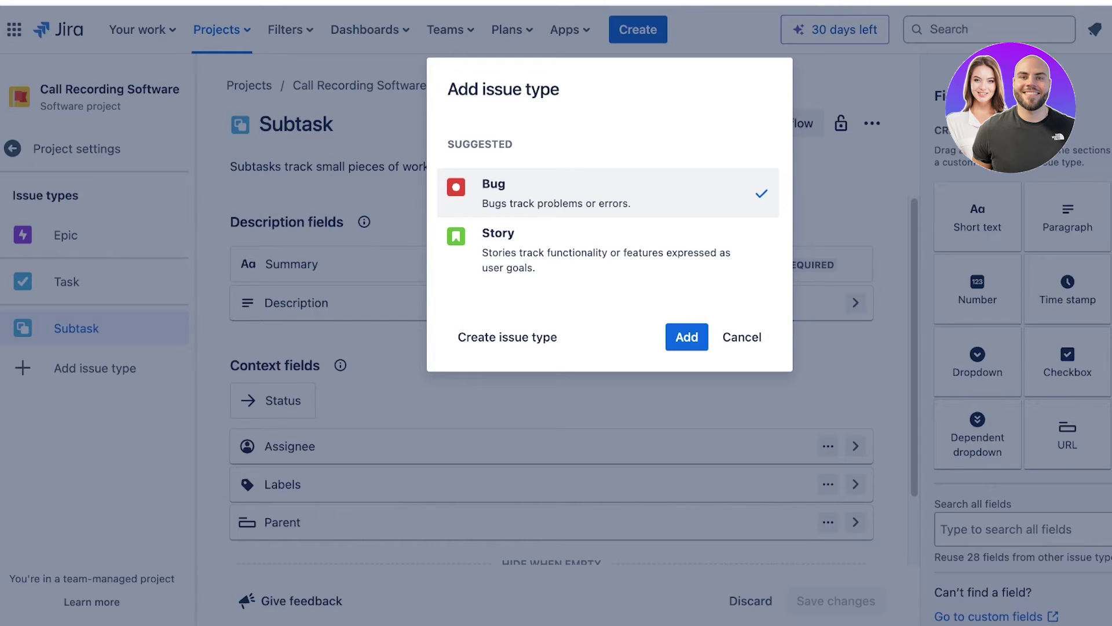
left_click(608, 250)
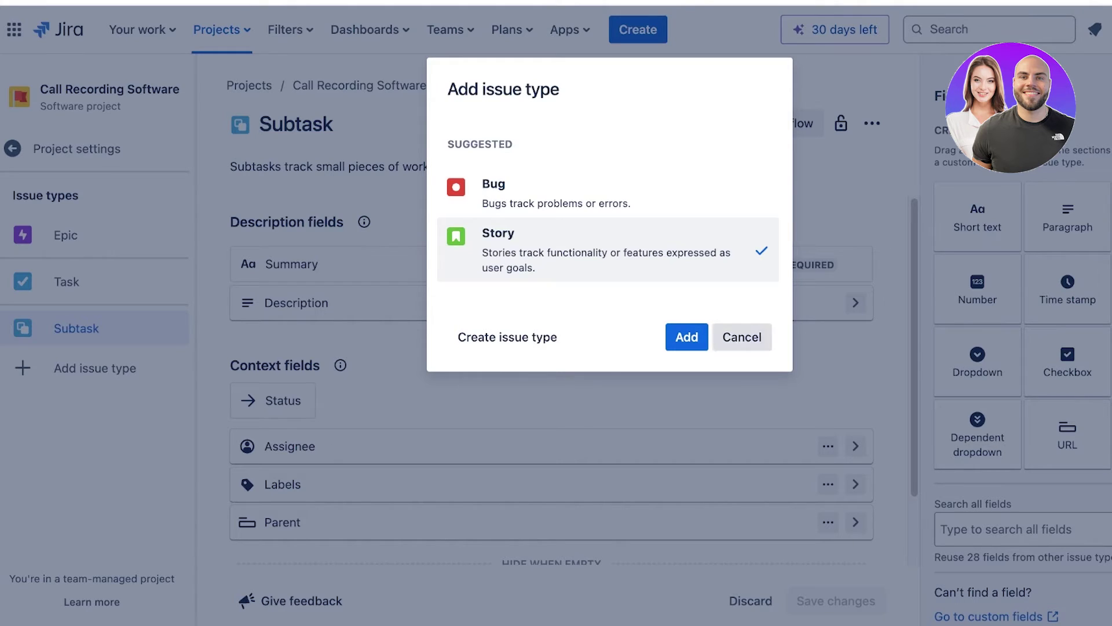
left_click(742, 337)
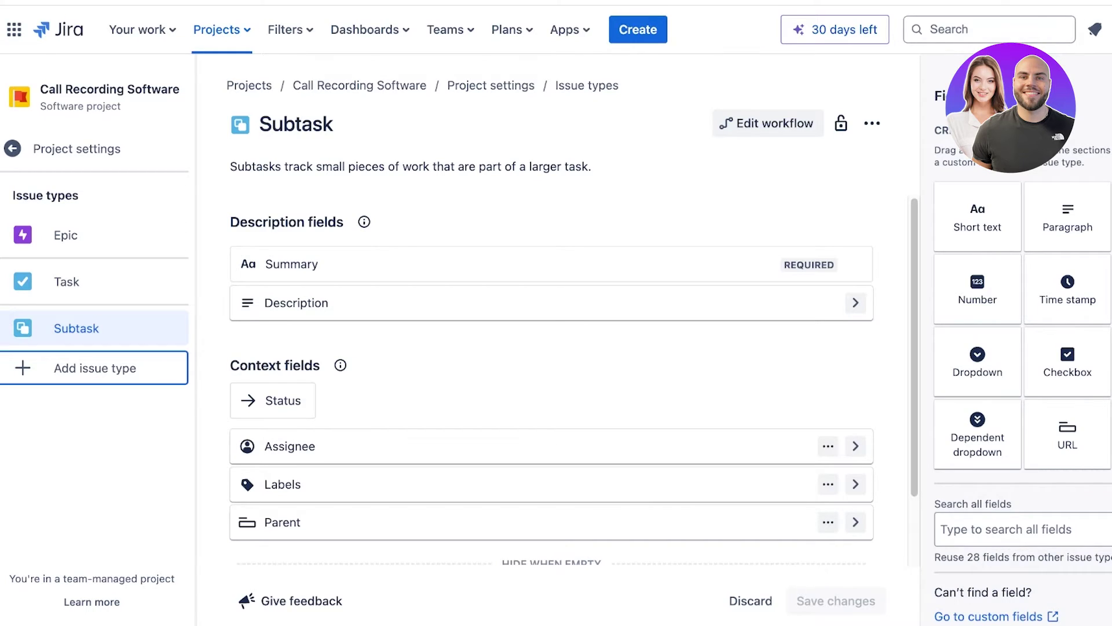
left_click(77, 149)
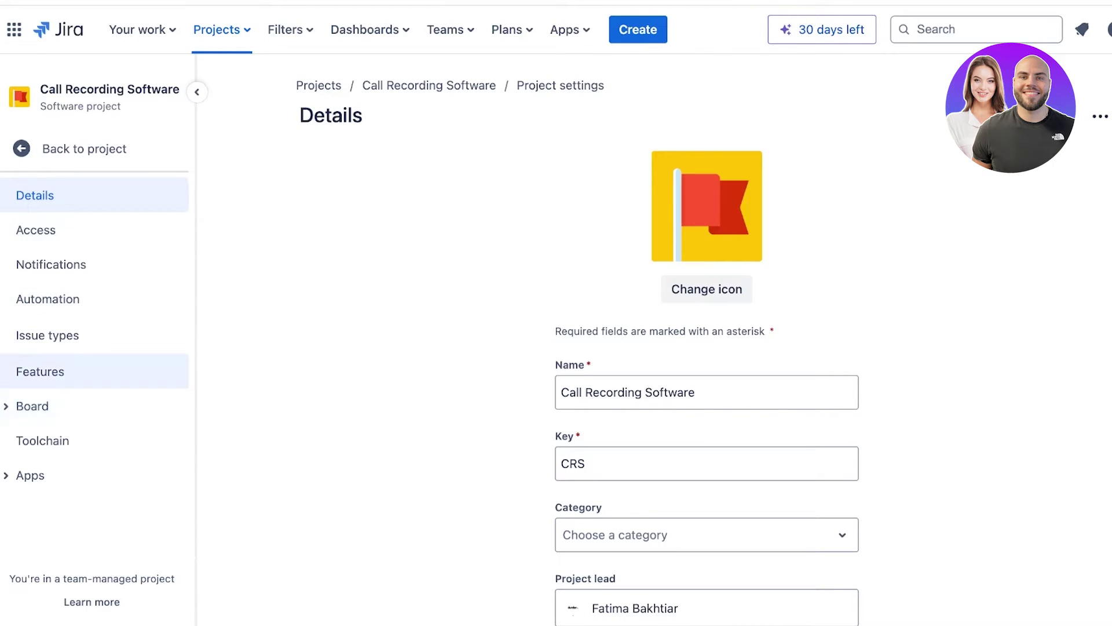
Open the project's Features settings page.
left_click(40, 372)
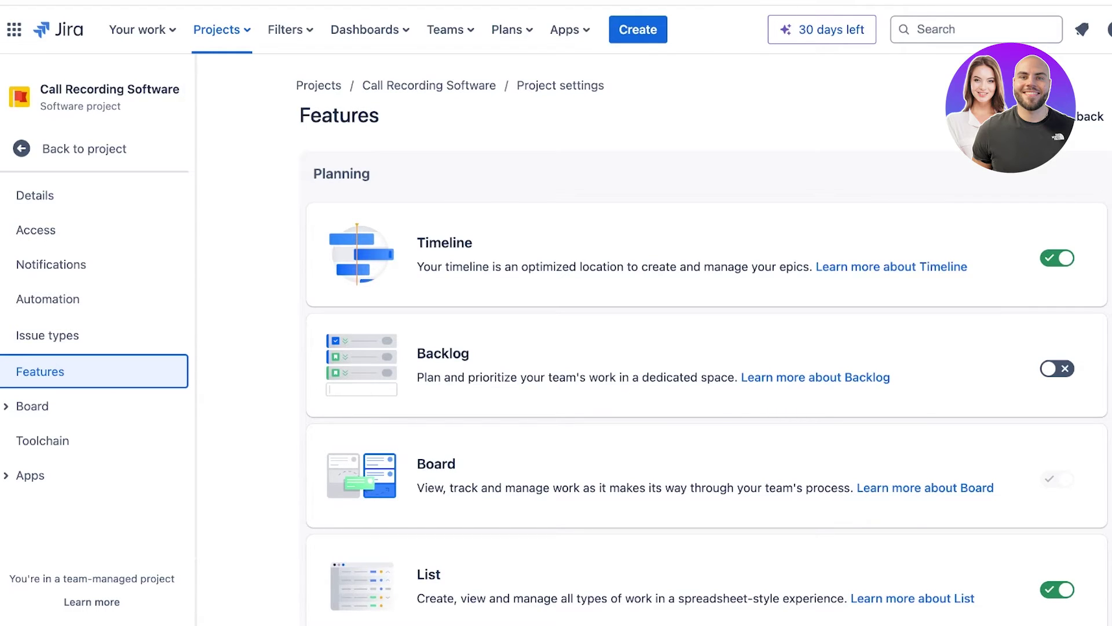
scroll(707, 347, "down", 3)
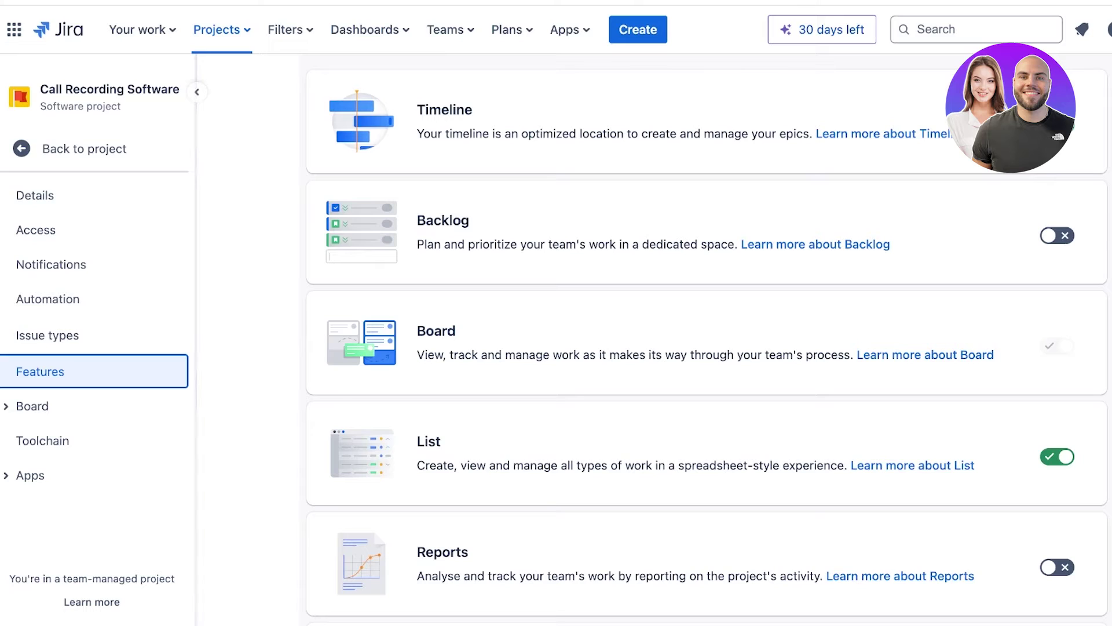
scroll(706, 348, "up", 1)
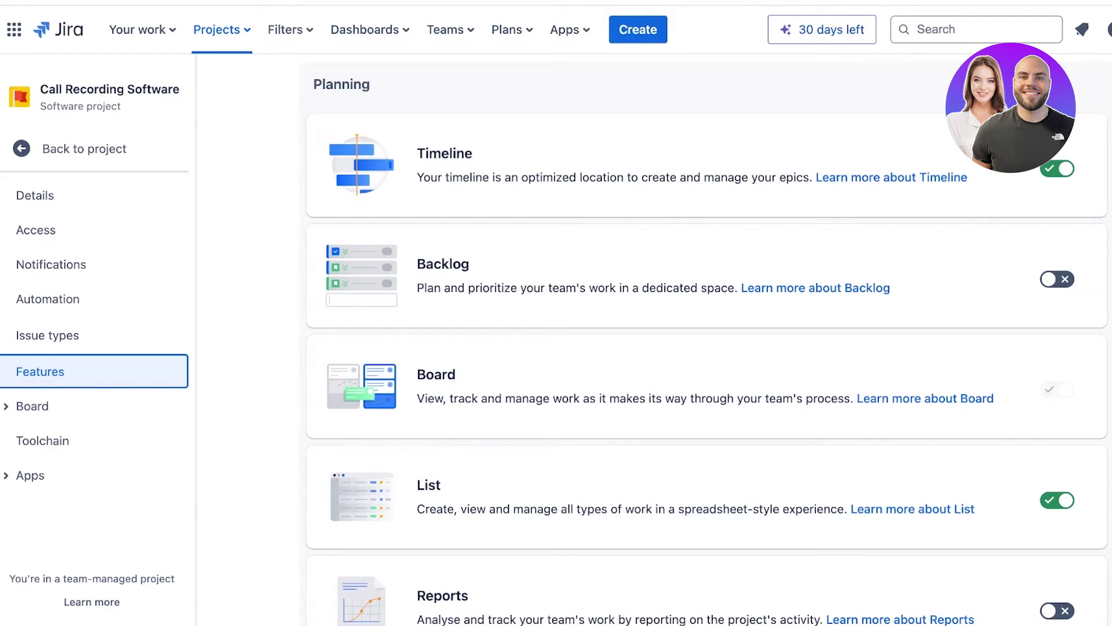
scroll(707, 348, "down", 4)
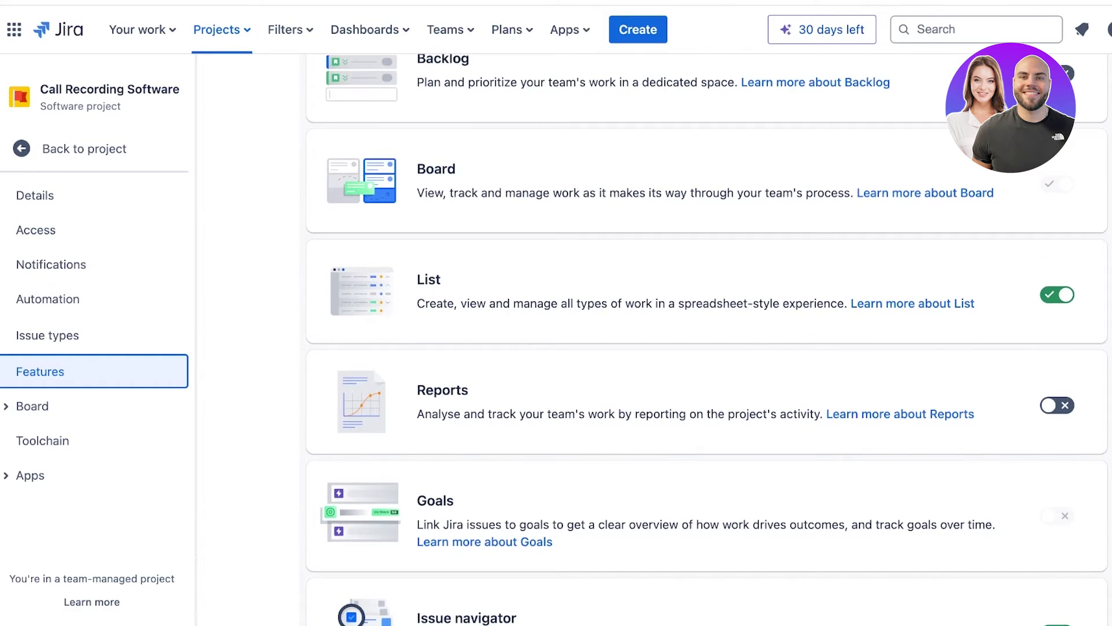
scroll(707, 336, "down", 9)
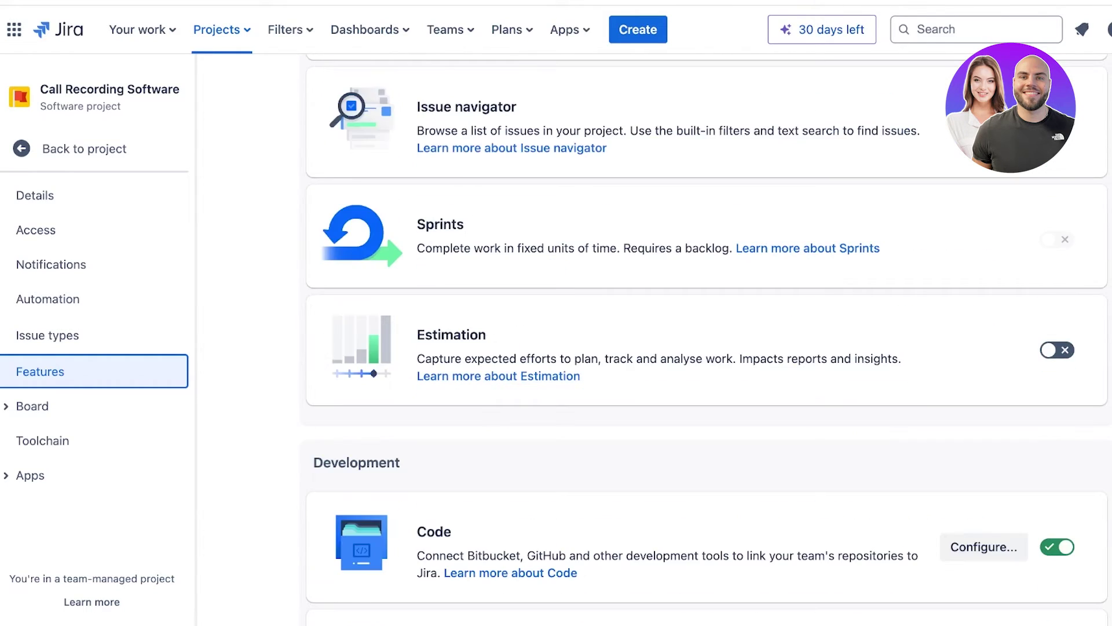
scroll(707, 336, "up", 3)
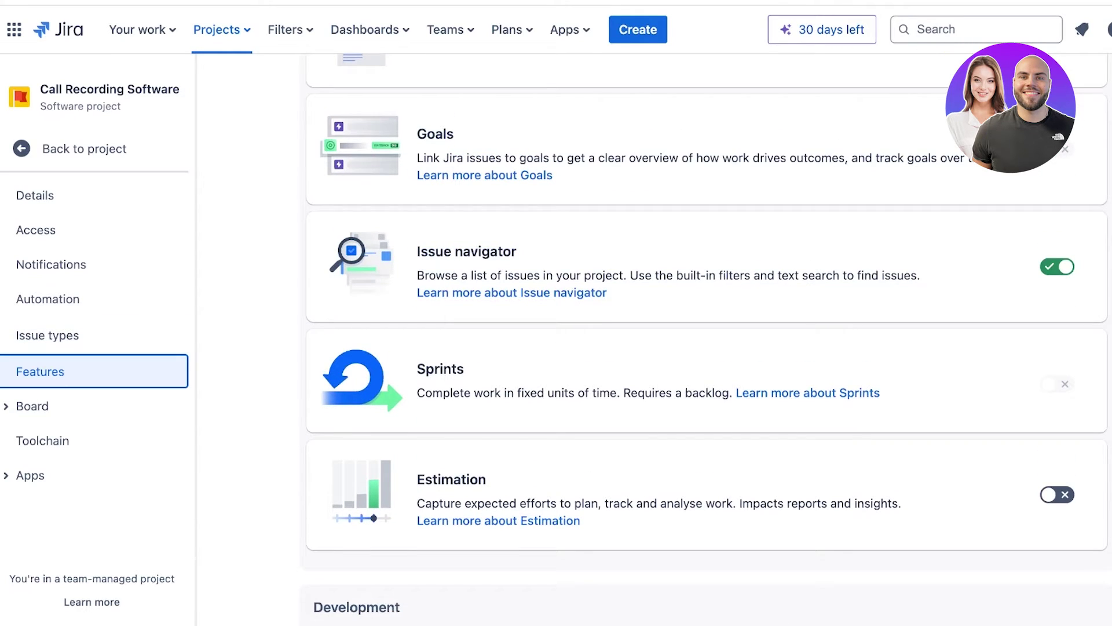
scroll(706, 336, "up", 10)
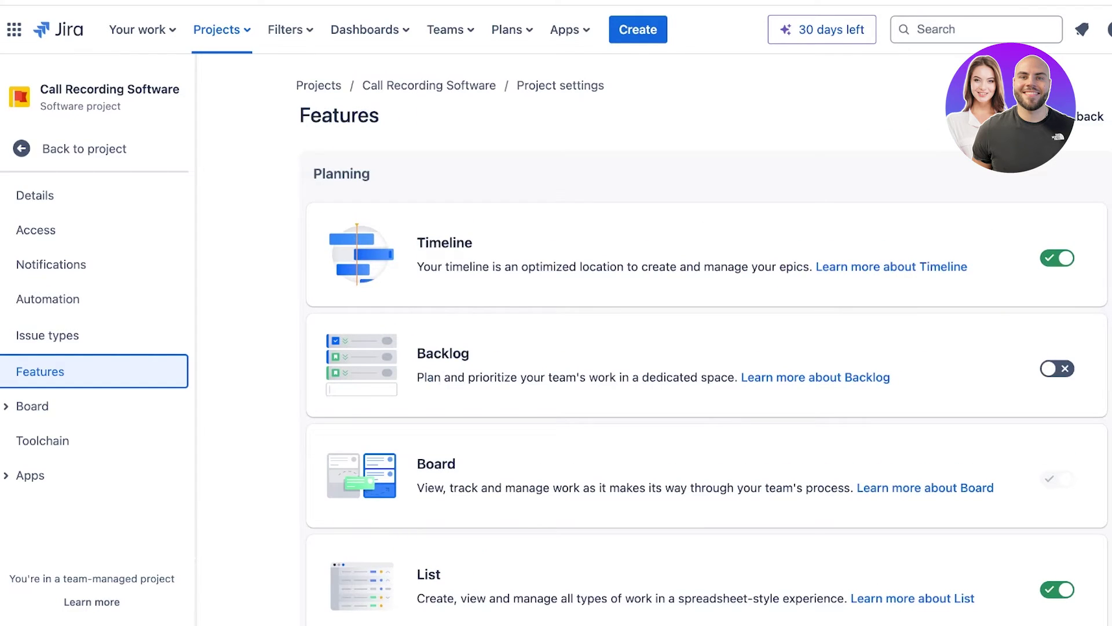
Turn on the Backlog and Sprints features.
left_click(1058, 368)
scroll(707, 342, "down", 8)
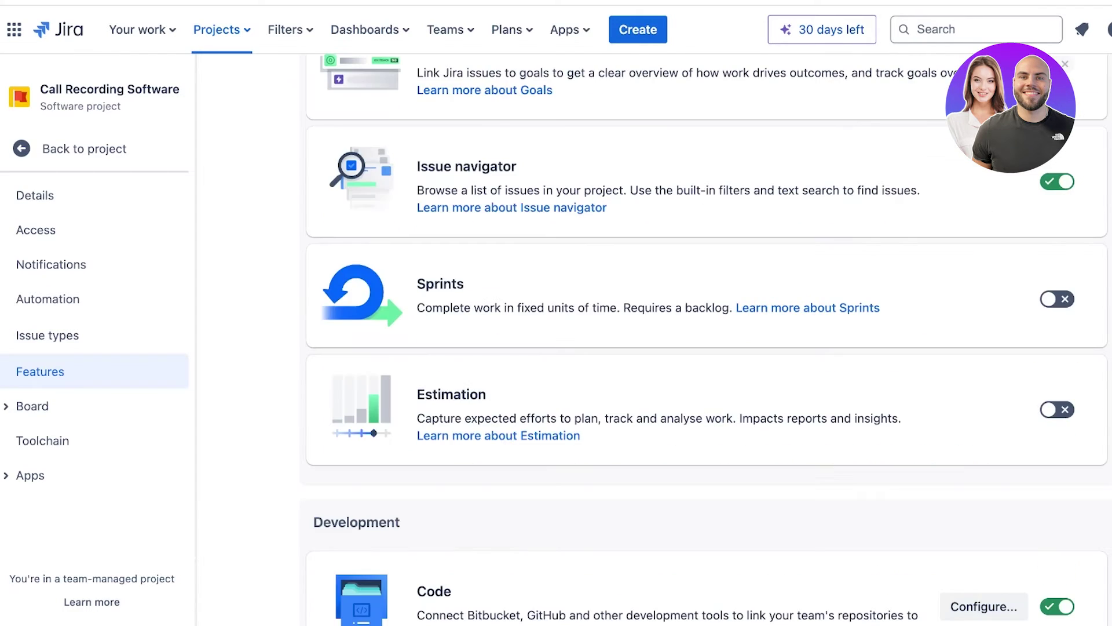
left_click(1057, 299)
scroll(706, 341, "up", 10)
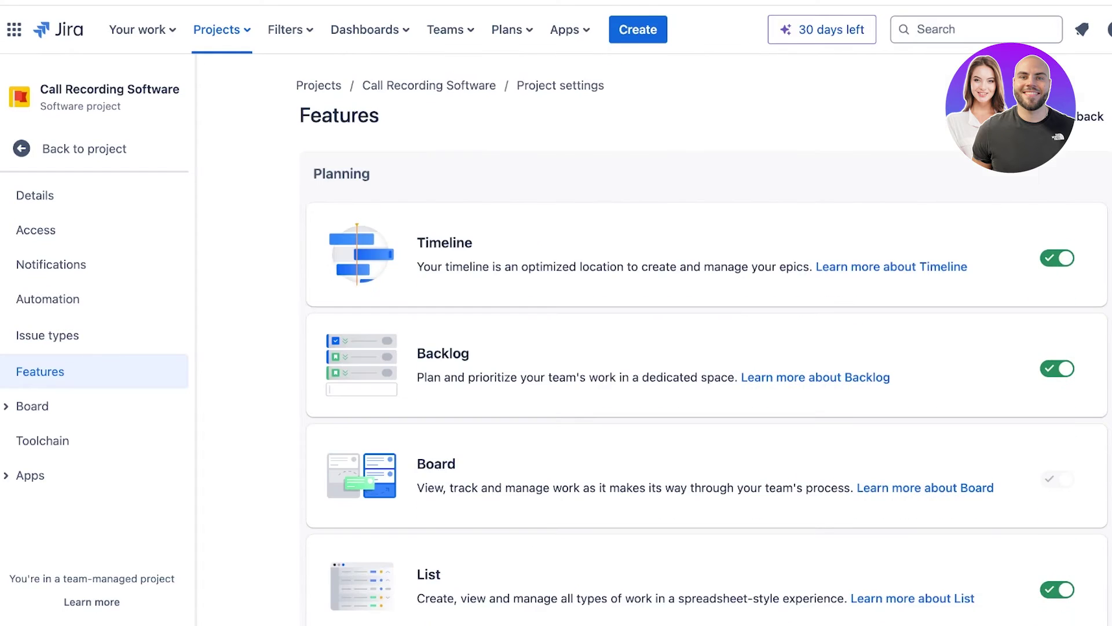
scroll(707, 342, "down", 3)
scroll(706, 342, "up", 3)
scroll(707, 342, "down", 6)
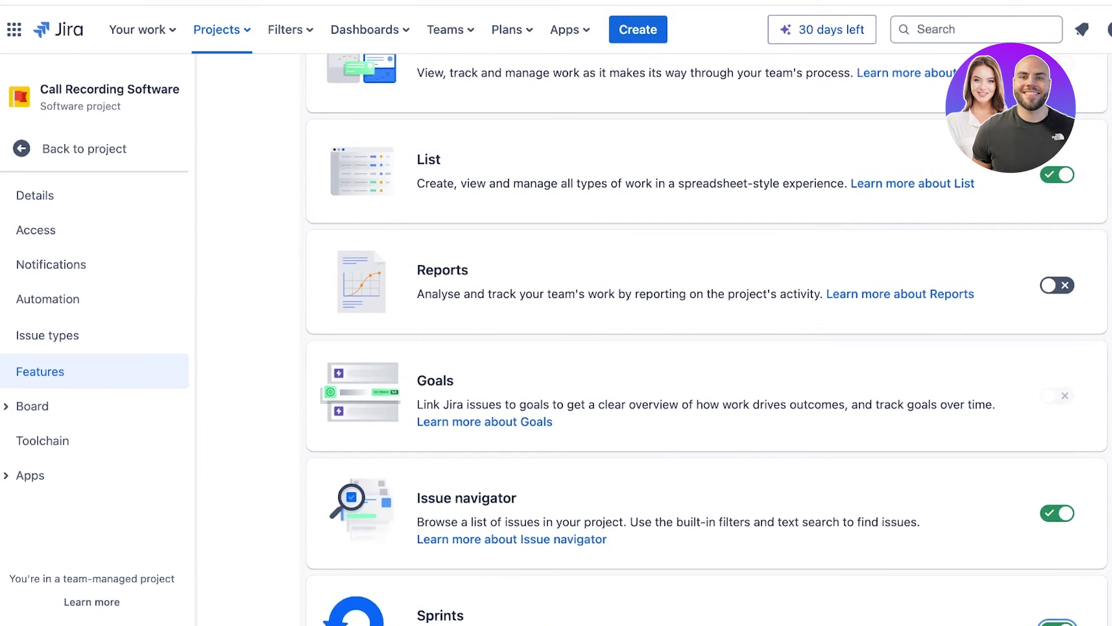
scroll(707, 342, "up", 4)
scroll(707, 341, "down", 10)
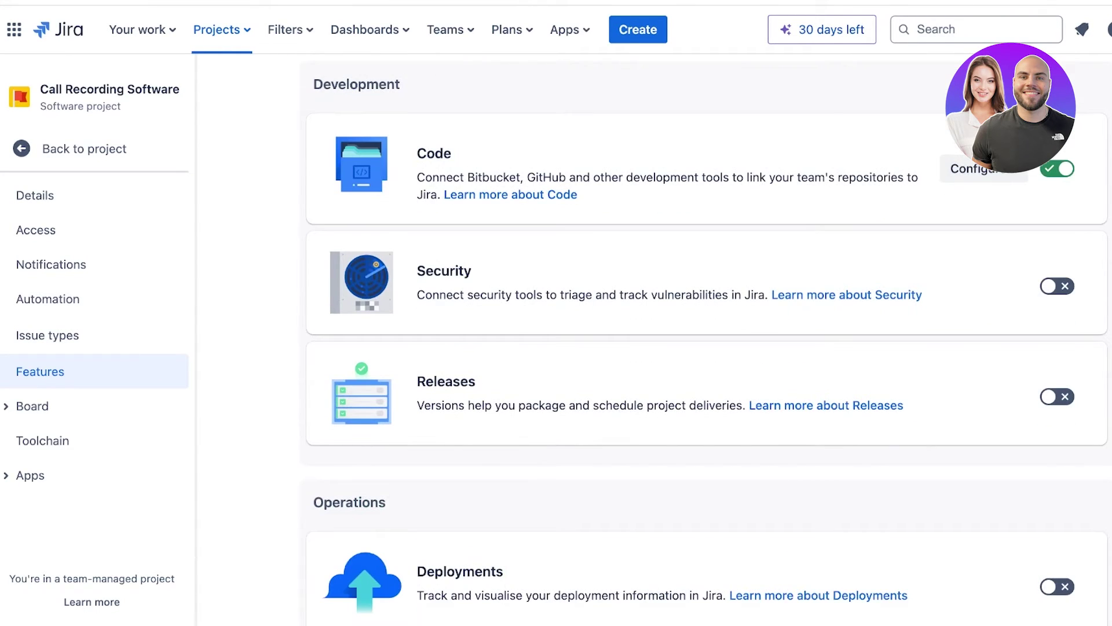
scroll(707, 342, "down", 6)
scroll(707, 342, "up", 18)
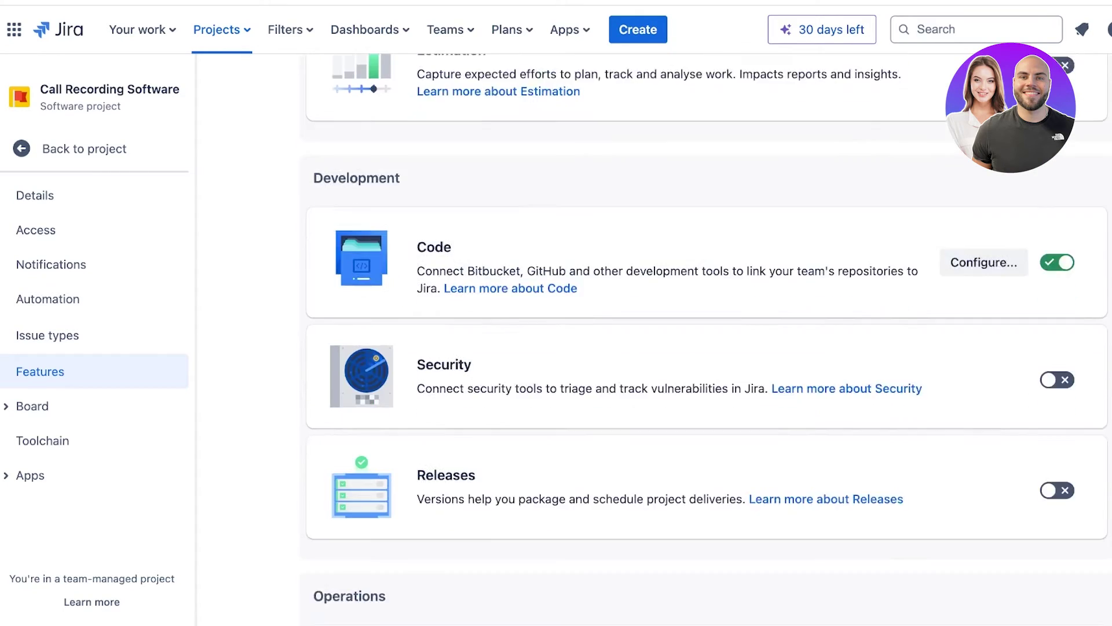
scroll(707, 342, "up", 4)
scroll(707, 342, "down", 8)
scroll(706, 342, "up", 4)
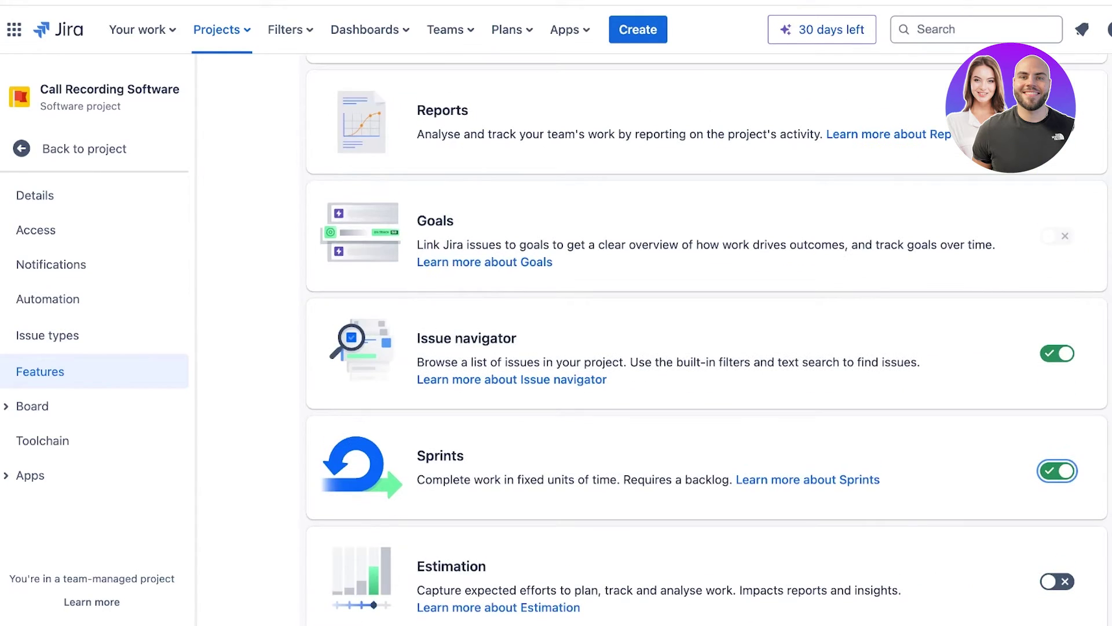
scroll(706, 342, "down", 1)
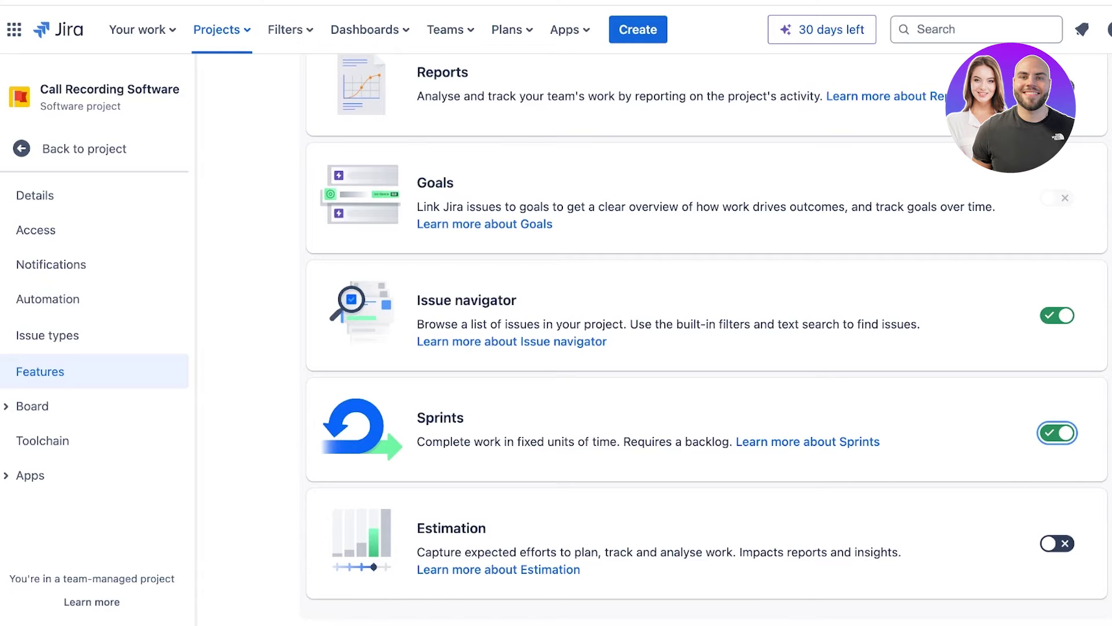
scroll(708, 339, "up", 8)
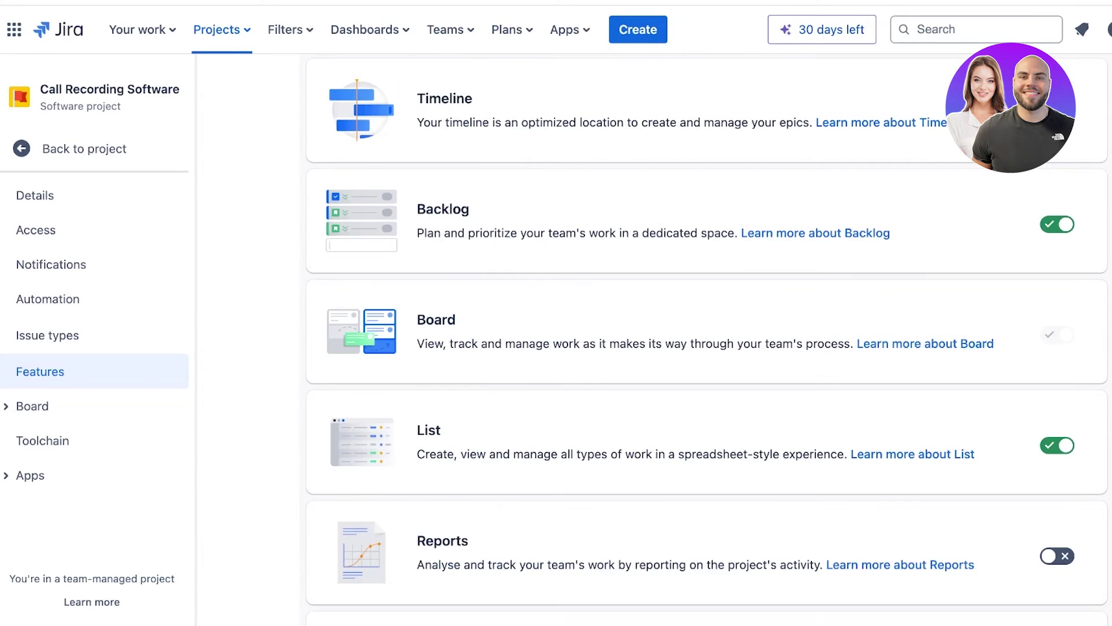
scroll(708, 339, "down", 3)
scroll(707, 339, "up", 5)
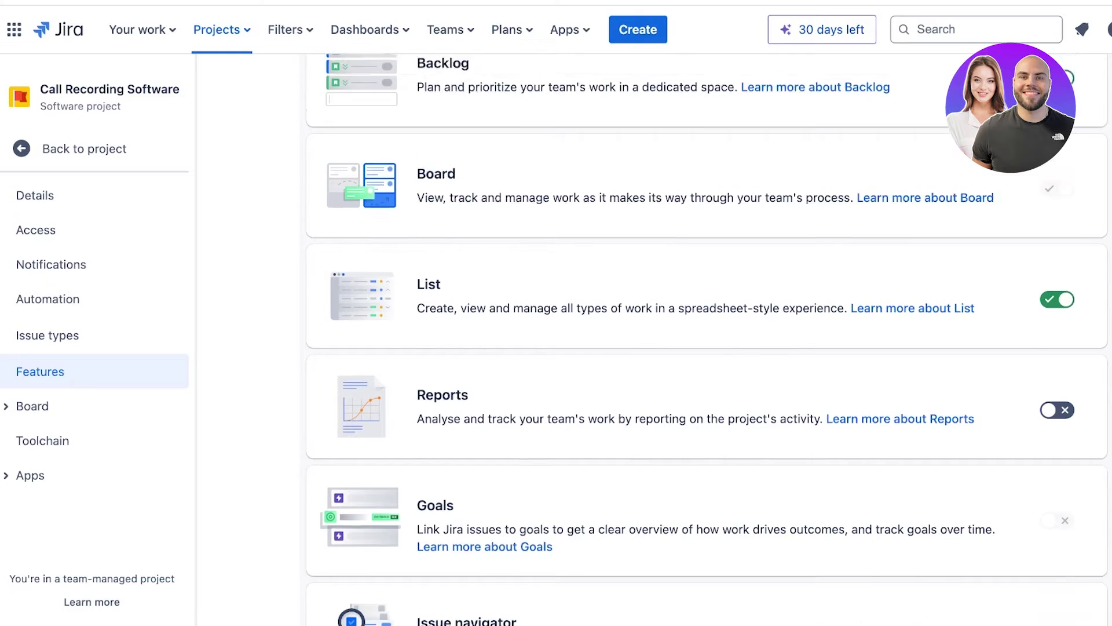
scroll(707, 339, "down", 4)
scroll(707, 339, "down", 3)
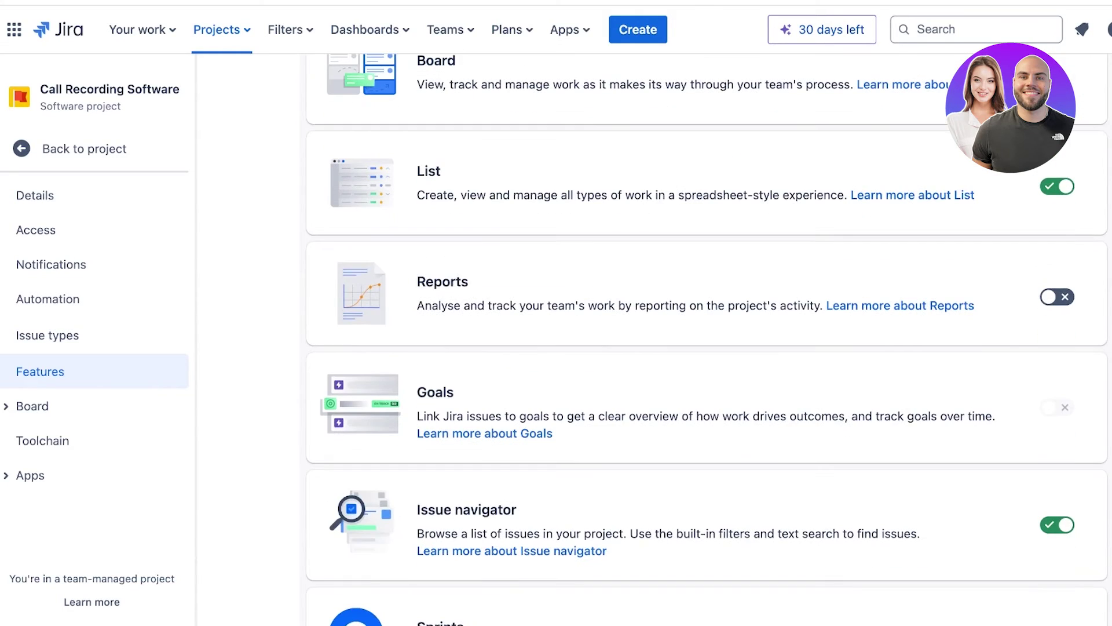
Turn on the Reports feature and expand the Board settings section.
left_click(1057, 296)
scroll(707, 338, "up", 7)
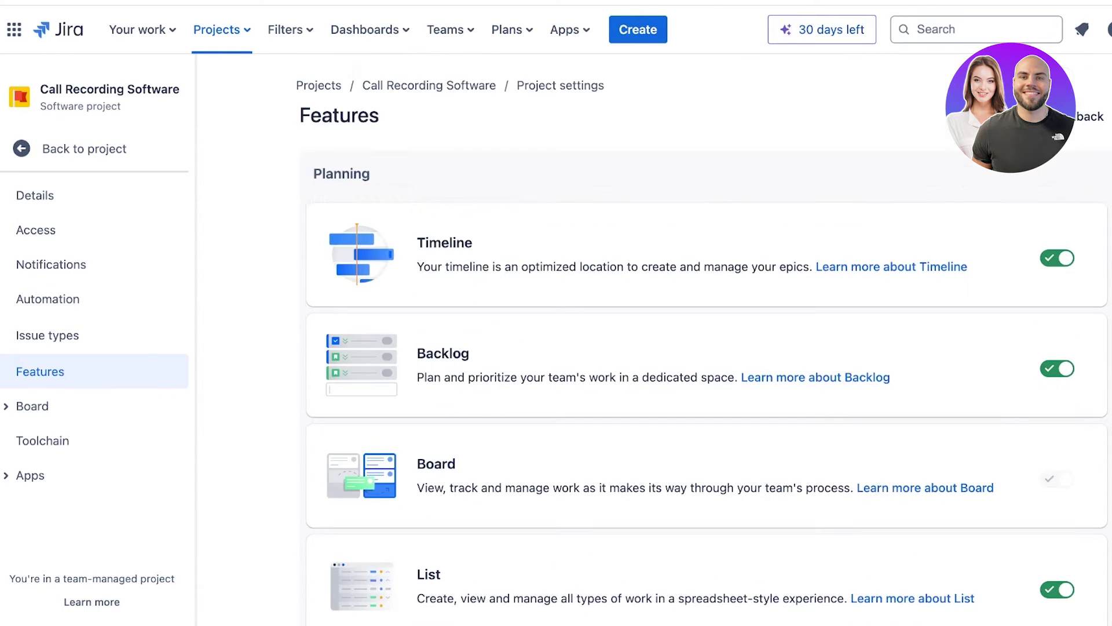
left_click(33, 406)
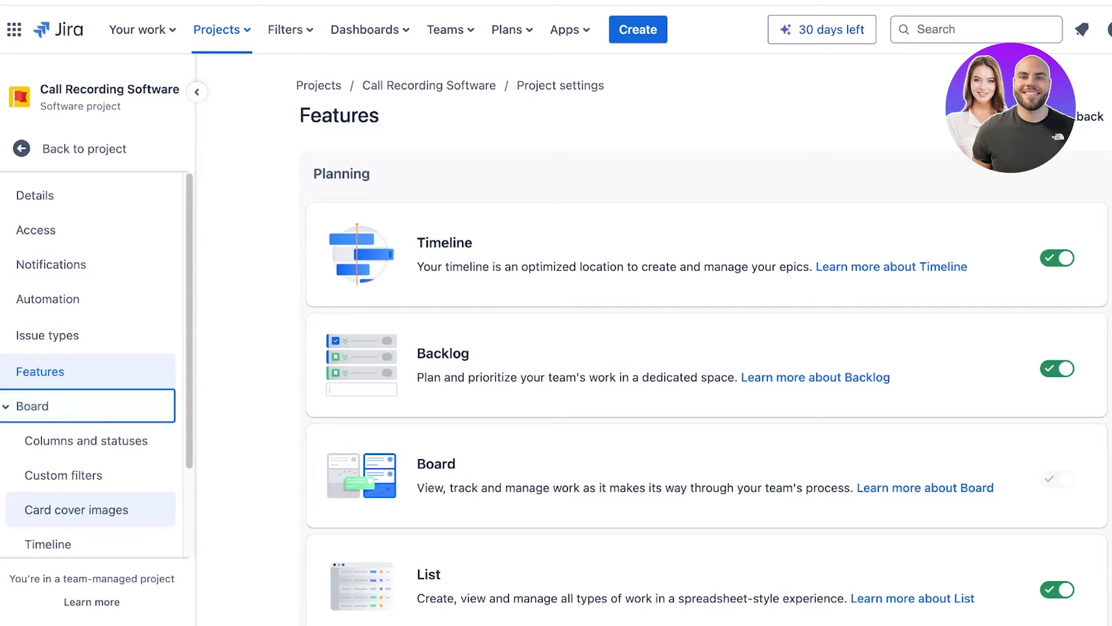
Browse the board's Columns and statuses, Custom filters, Card cover images, Timeline and Insights settings.
left_click(86, 440)
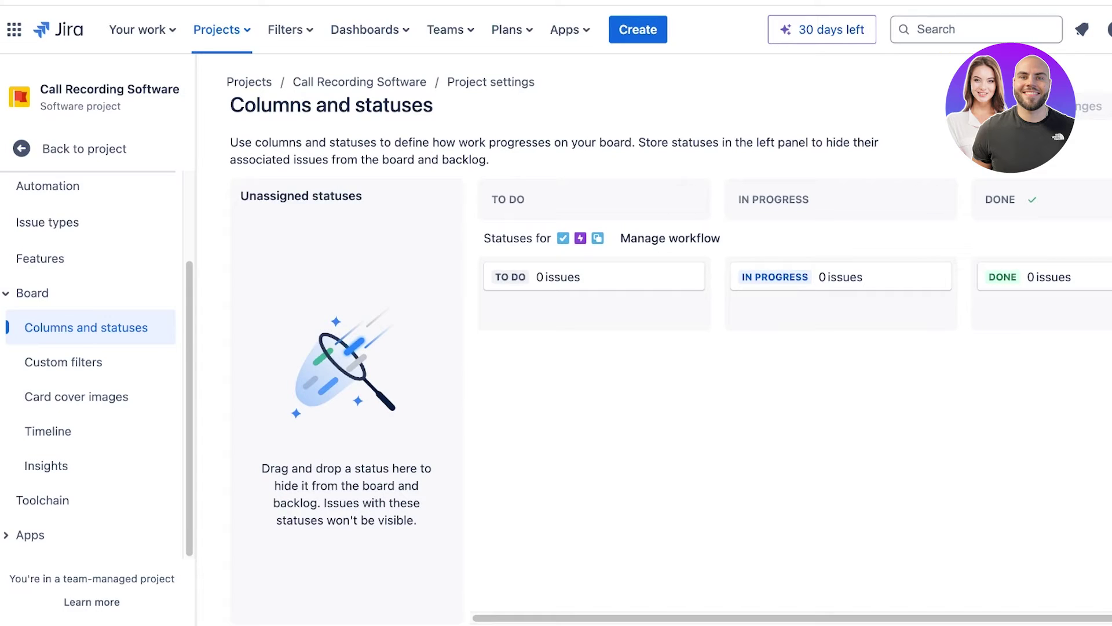
scroll(794, 261, "right", 2)
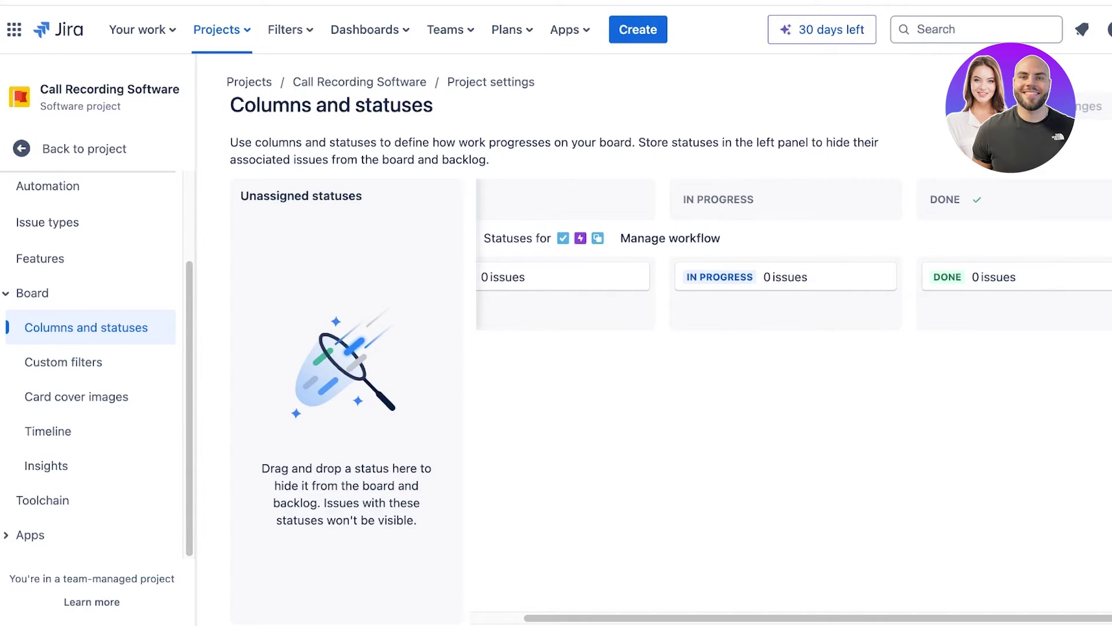
scroll(794, 261, "left", 2)
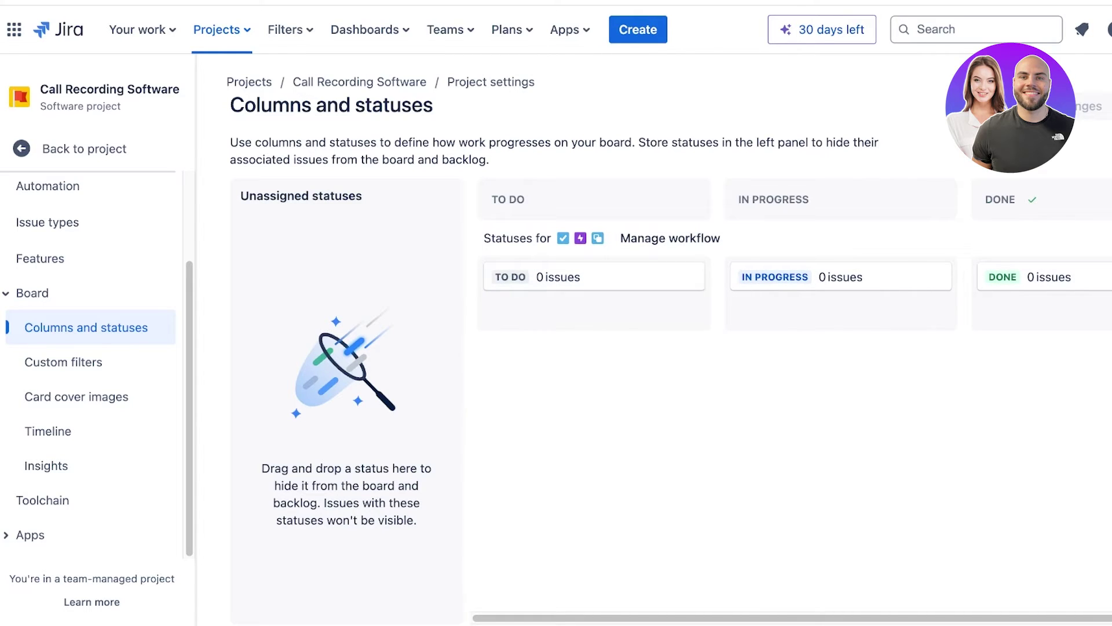
left_click(64, 362)
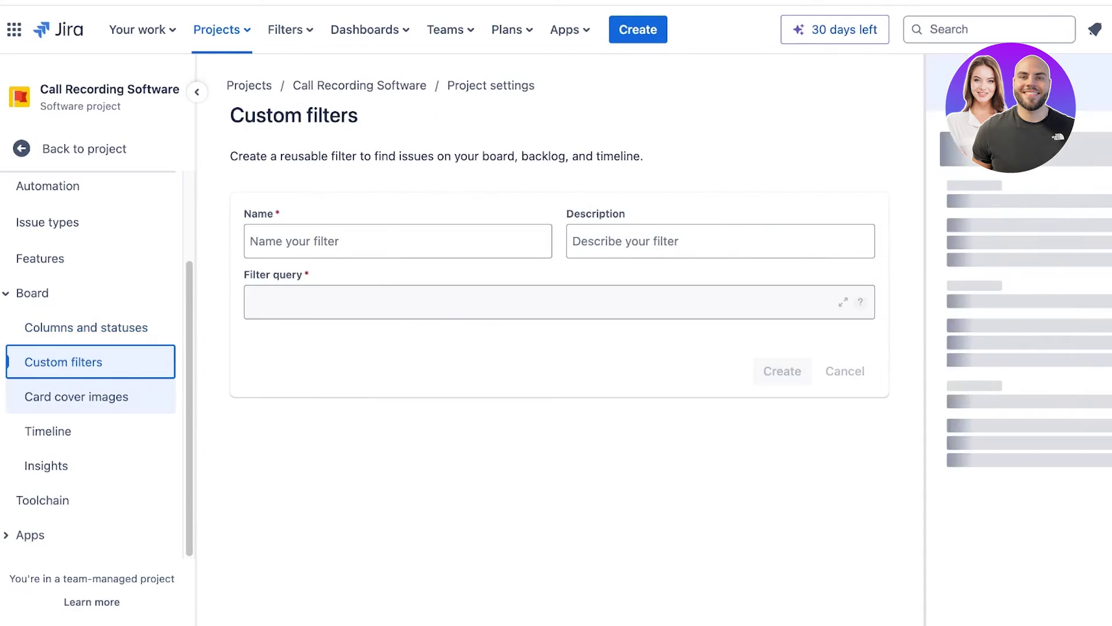
left_click(77, 397)
left_click(48, 431)
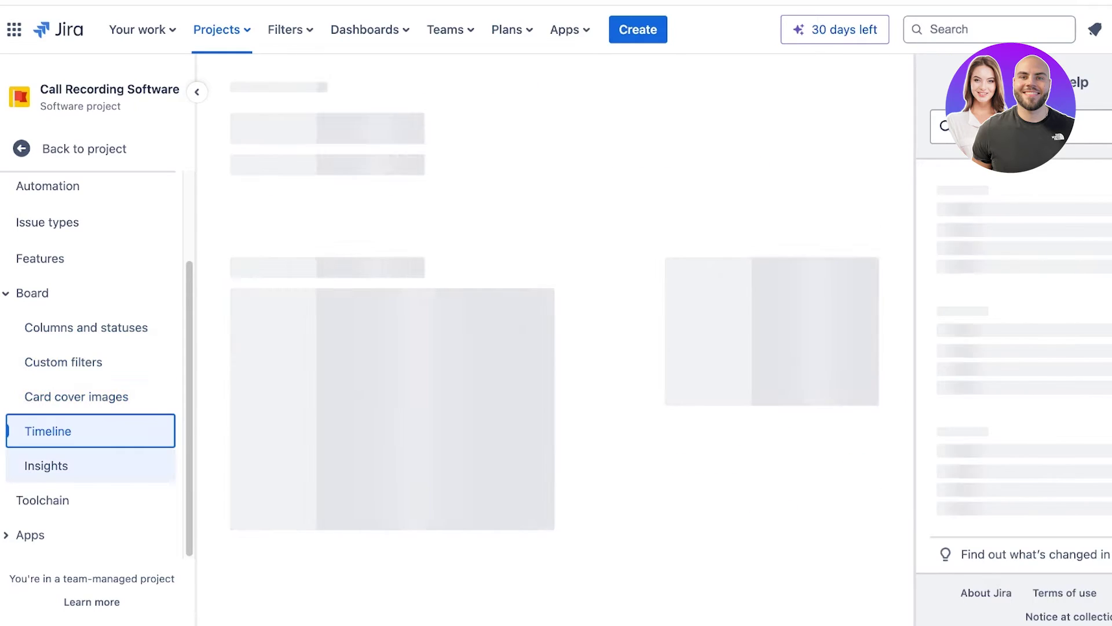
left_click(46, 466)
scroll(93, 500, "down", 3)
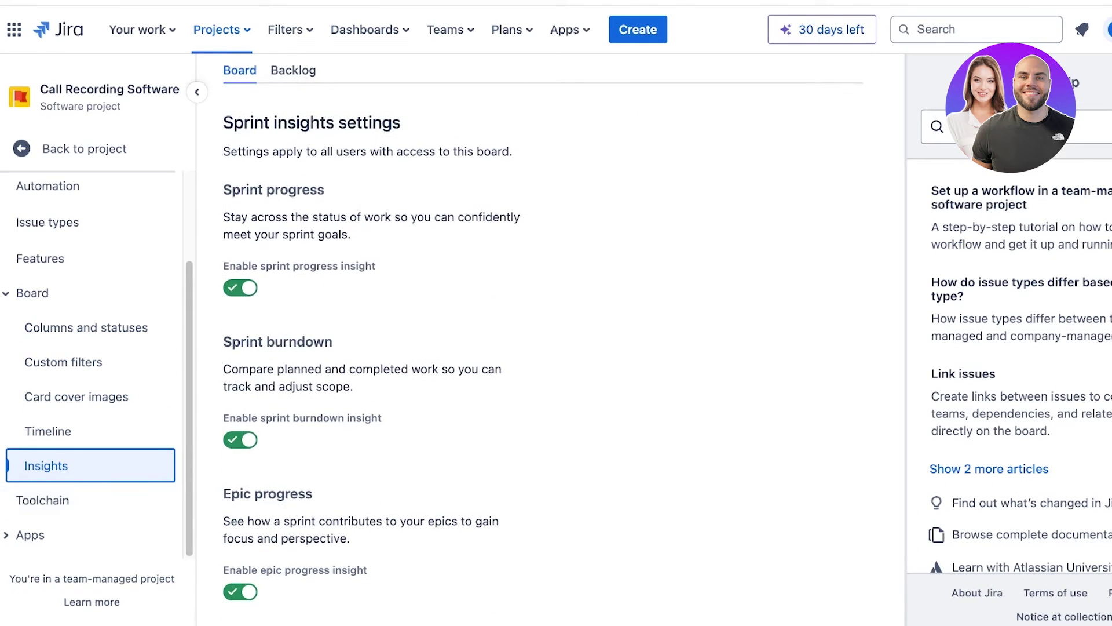
left_click(222, 30)
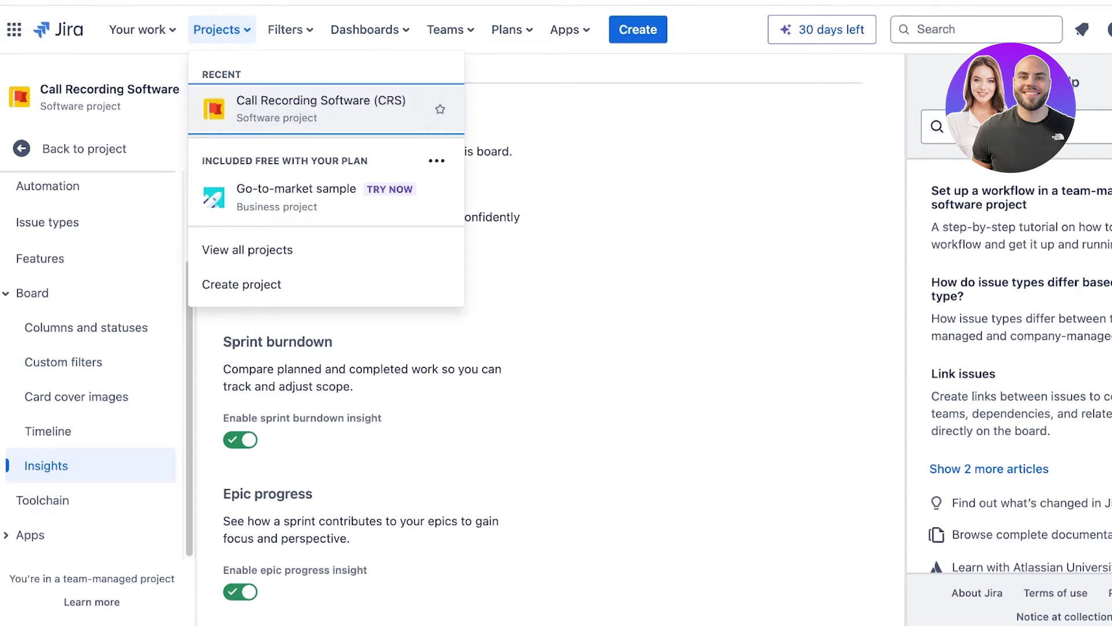
Open the Call Recording Software project, close the help panel, and go to its issues list.
left_click(285, 105)
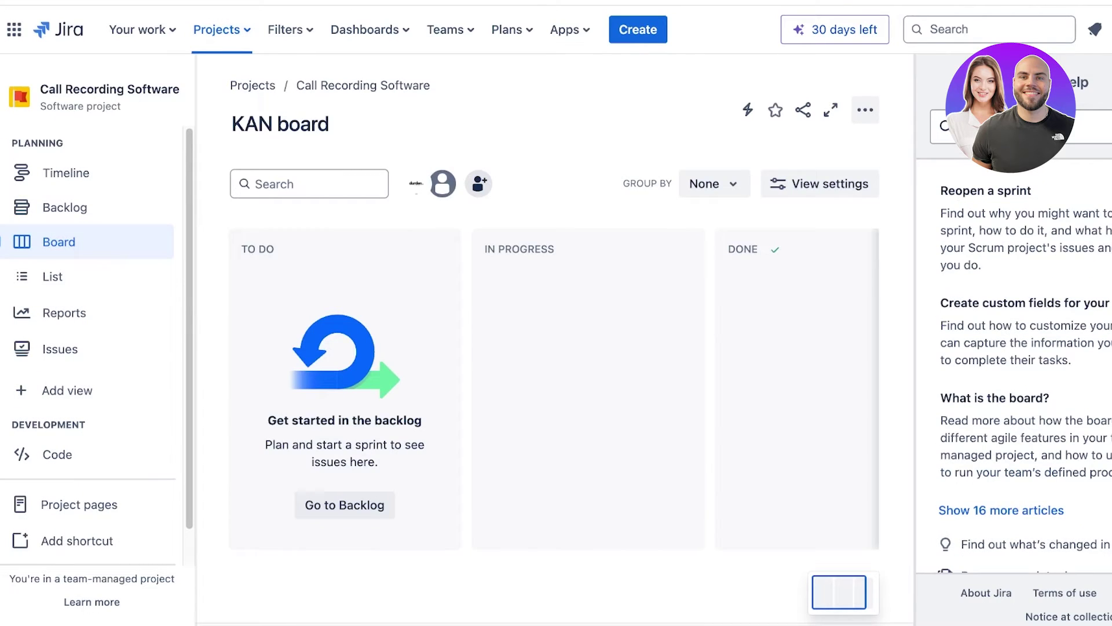
left_click(1109, 82)
left_click(59, 242)
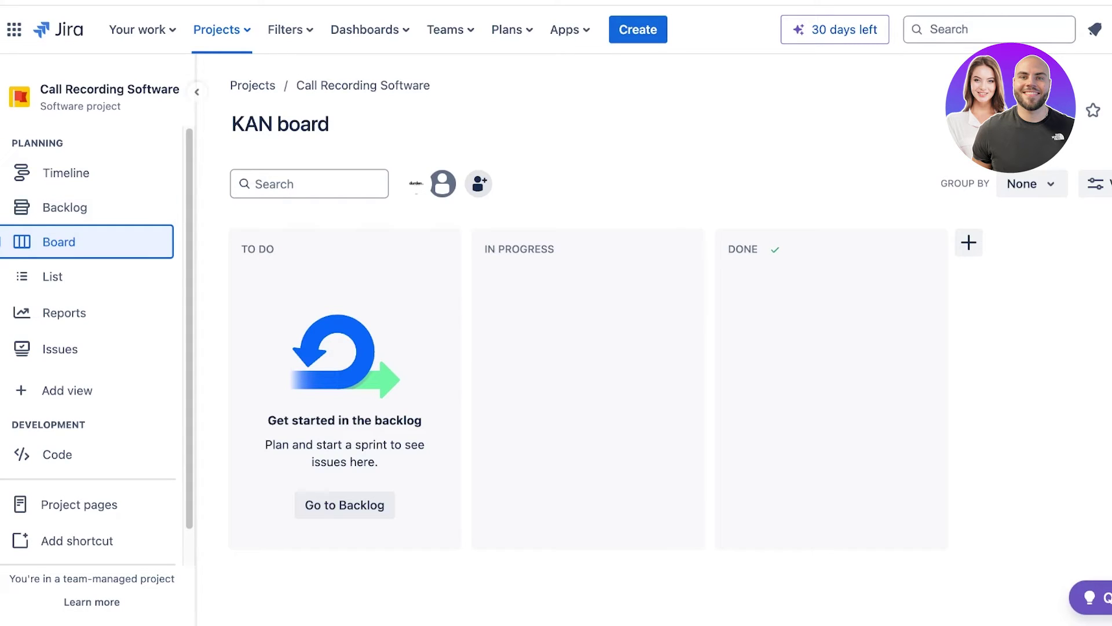
left_click(59, 349)
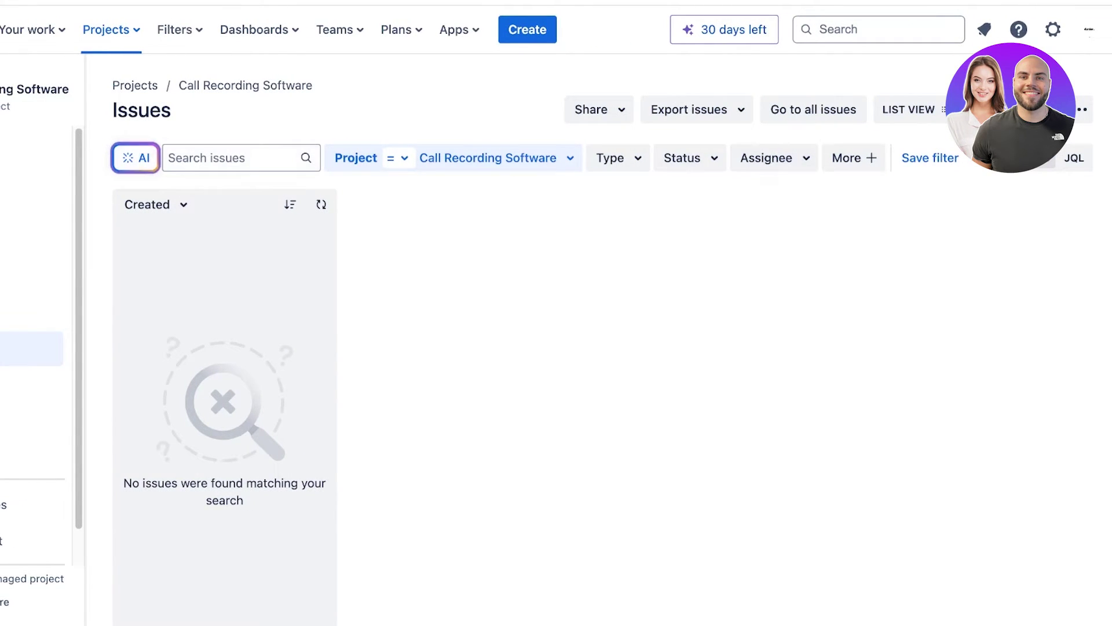
Explore the issues list options, keeping the project filter as equals and ordering by Created.
left_click(527, 29)
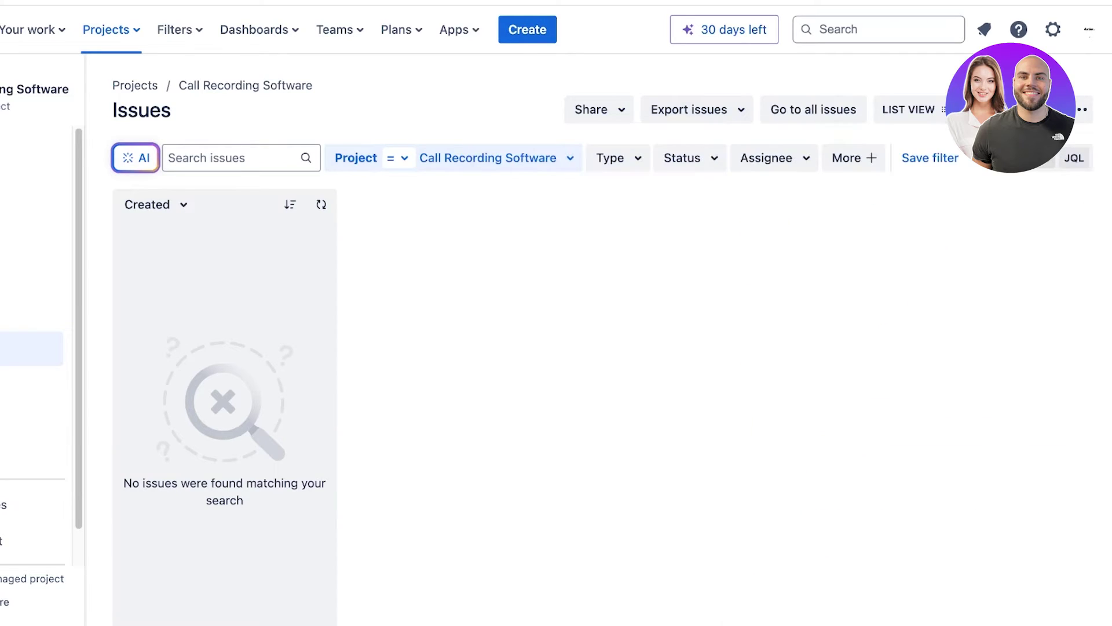
left_click(1065, 154)
left_click(399, 158)
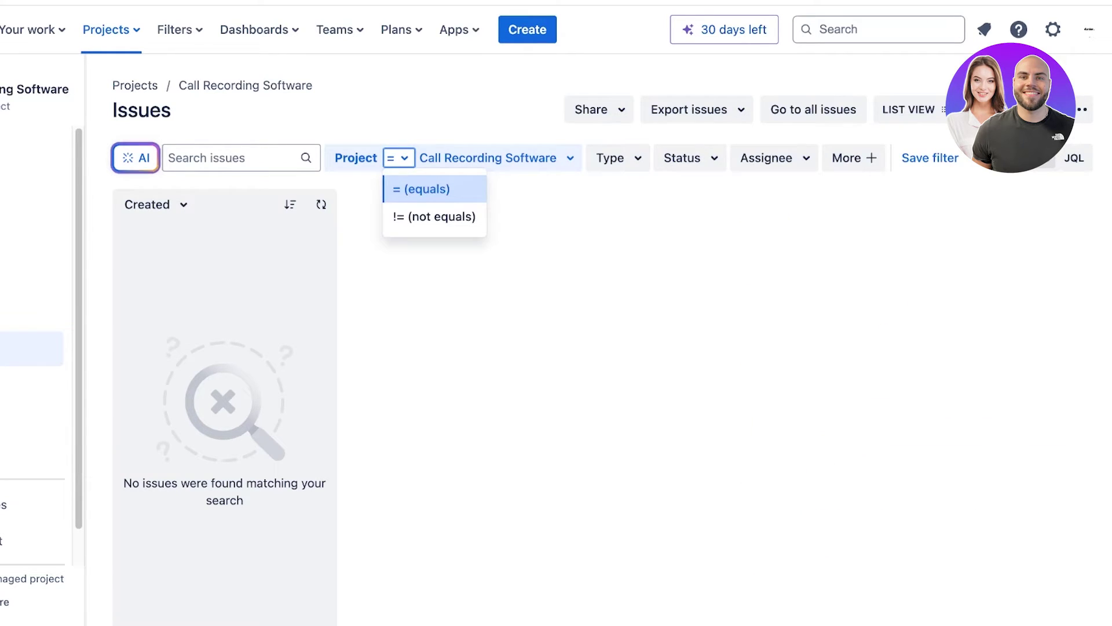
left_click(398, 158)
left_click(156, 204)
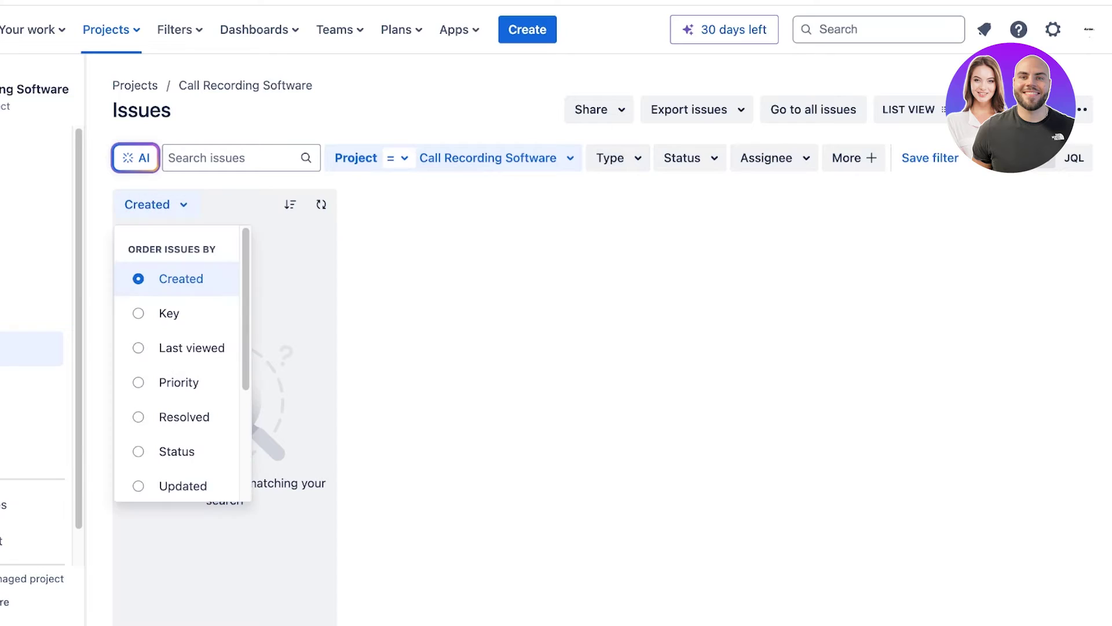
left_click(180, 279)
left_click(136, 157)
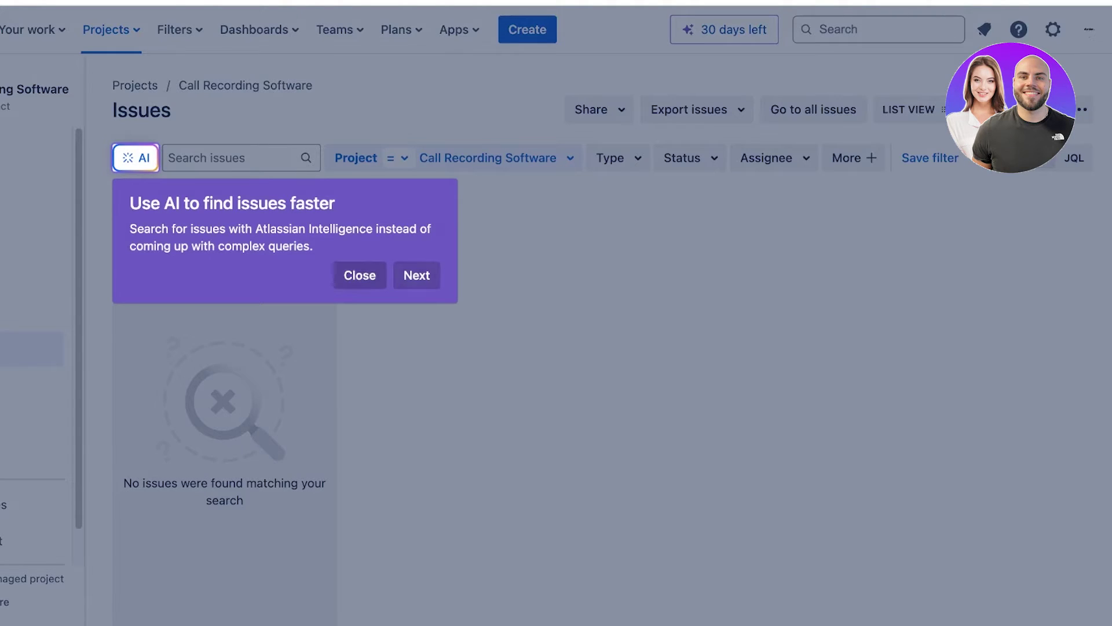
left_click(360, 275)
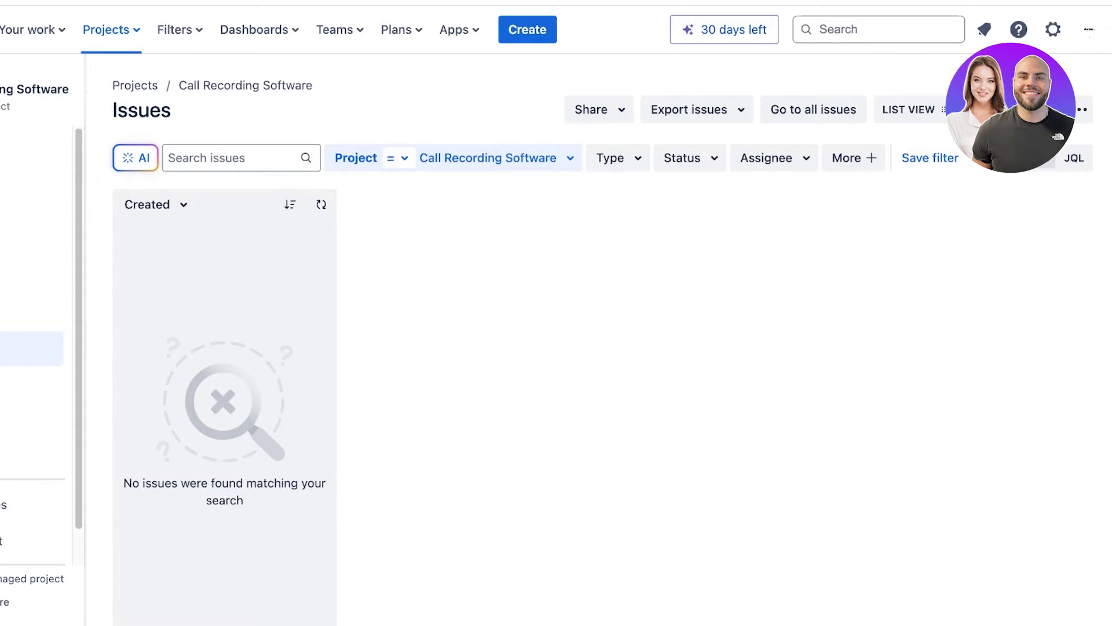
left_click(1082, 110)
left_click(992, 177)
View all issues and their extra filter fields, then return to the Call Recording Software board.
left_click(814, 109)
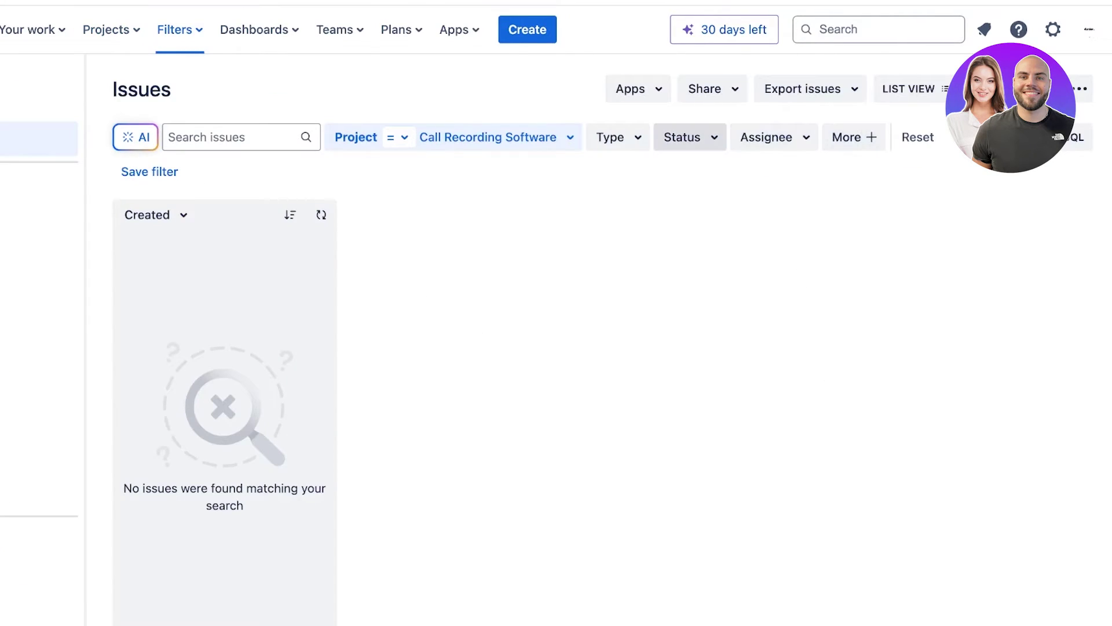
left_click(854, 137)
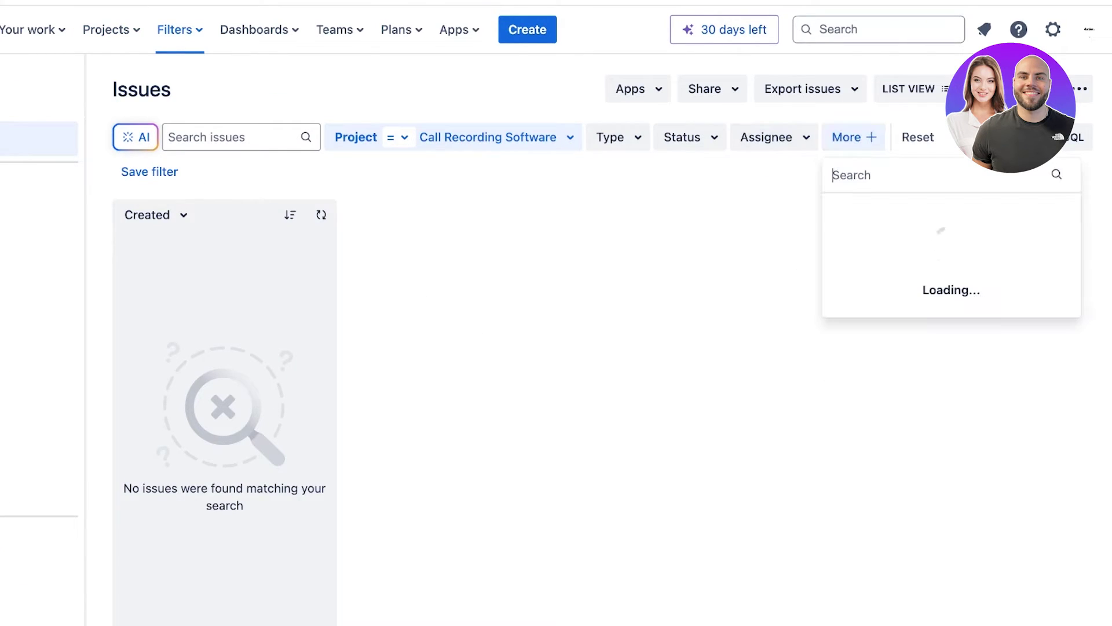
scroll(950, 329, "down", 3)
scroll(950, 329, "up", 3)
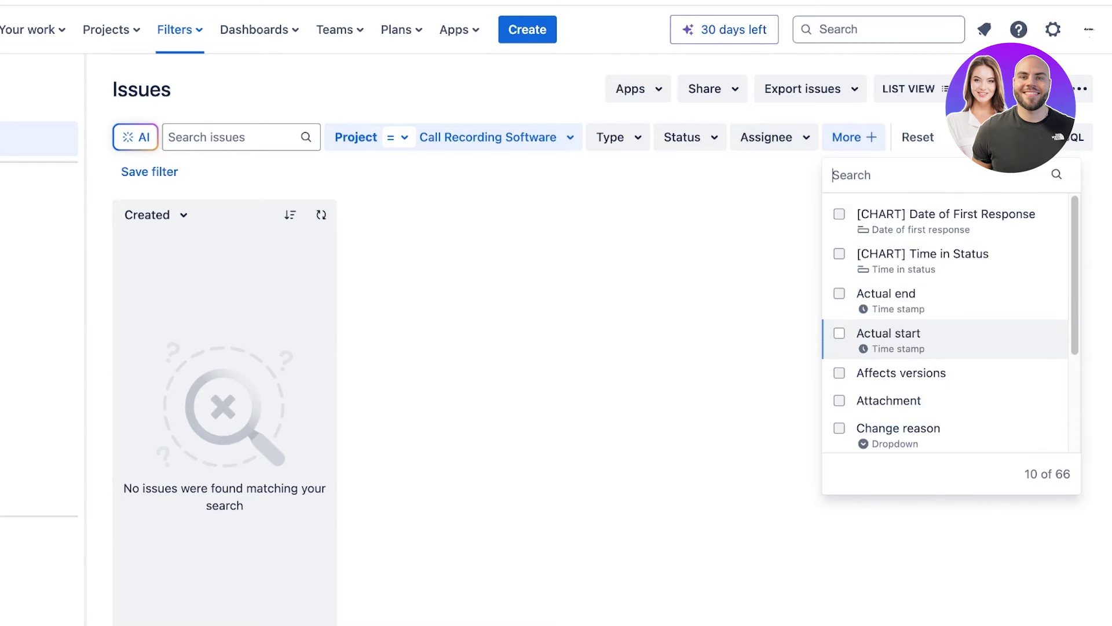
left_click(649, 308)
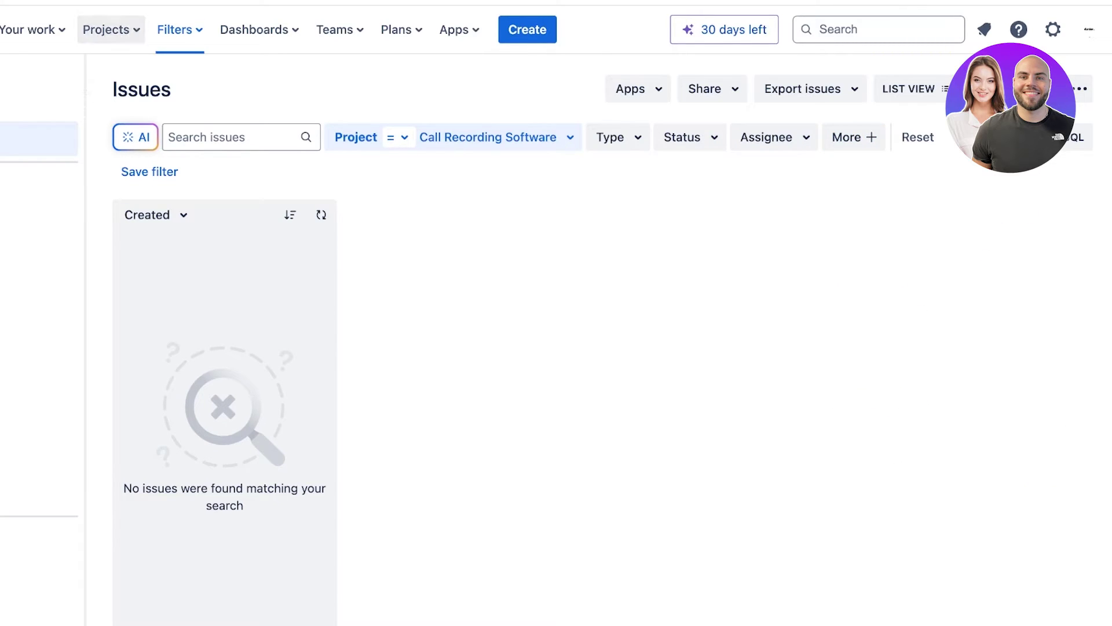
left_click(106, 29)
left_click(310, 94)
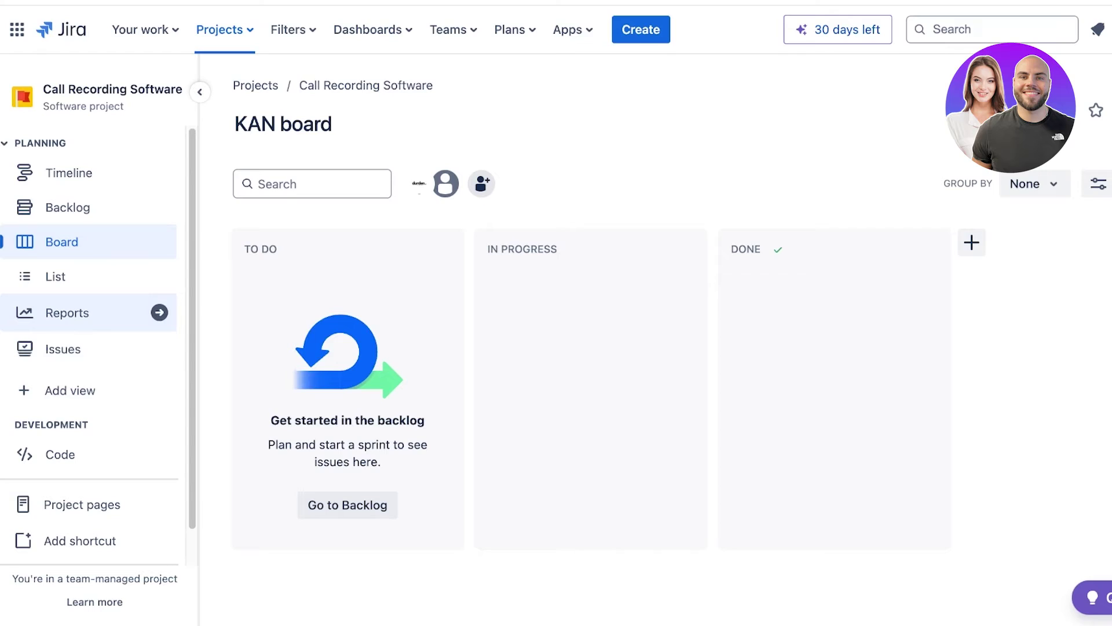
Visit the Timeline, cancel the new epic entries, and switch to the project Backlog.
left_click(69, 173)
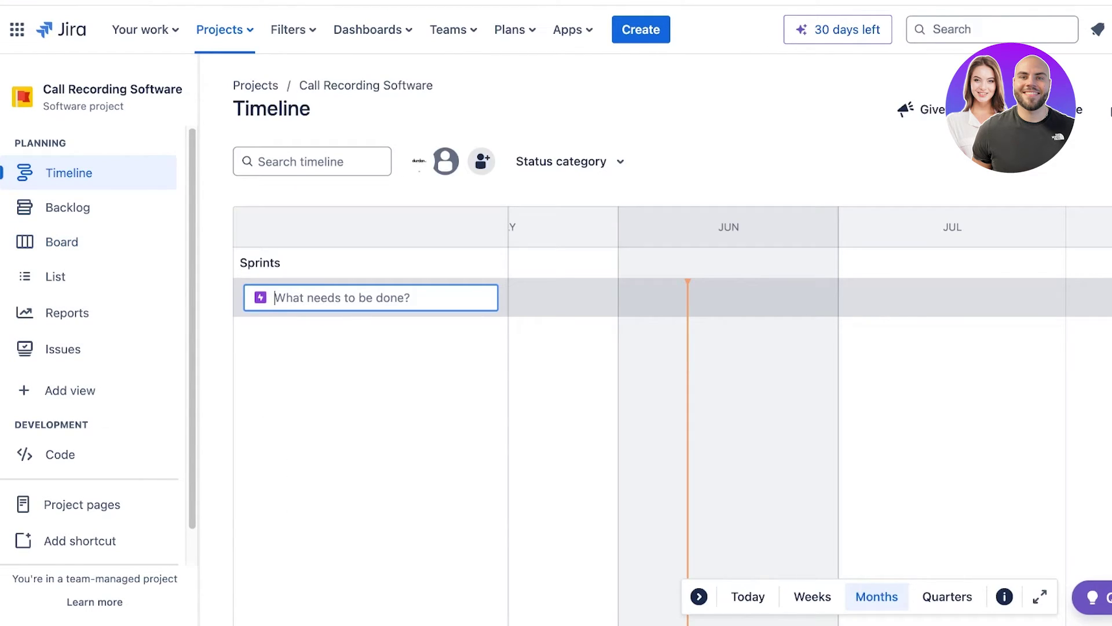
key("Escape")
left_click(300, 298)
key("Escape")
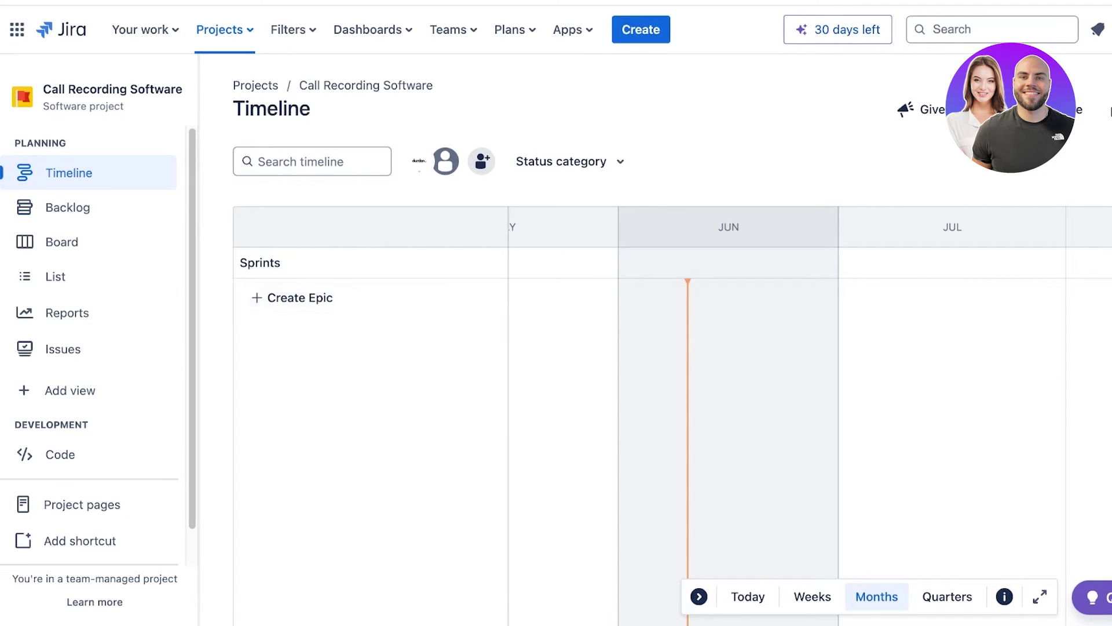
left_click(300, 298)
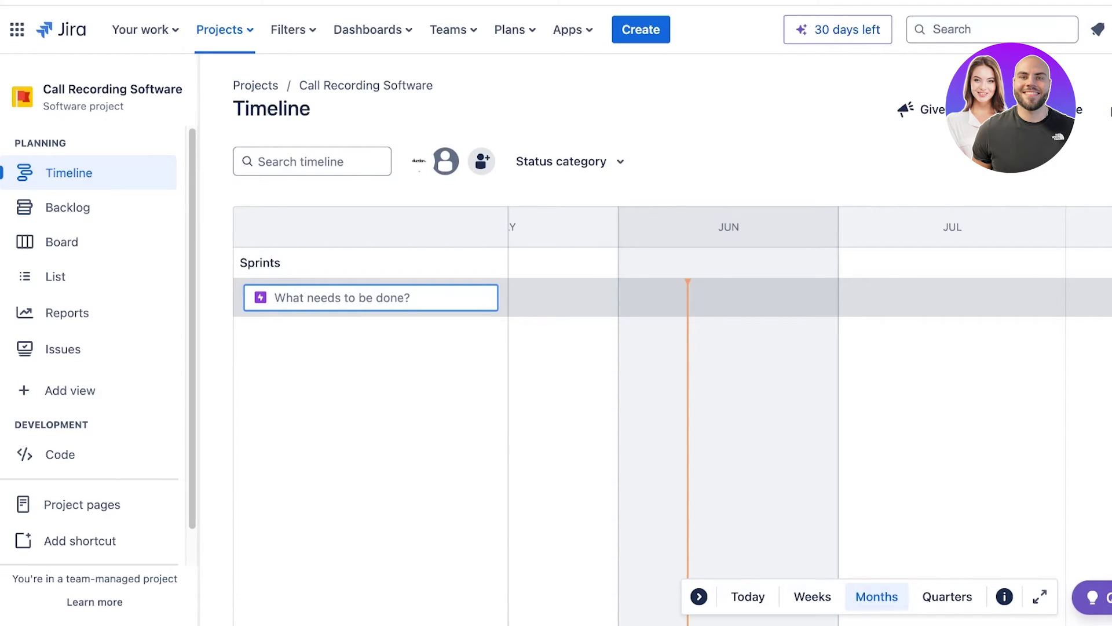
key("Escape")
left_click(67, 207)
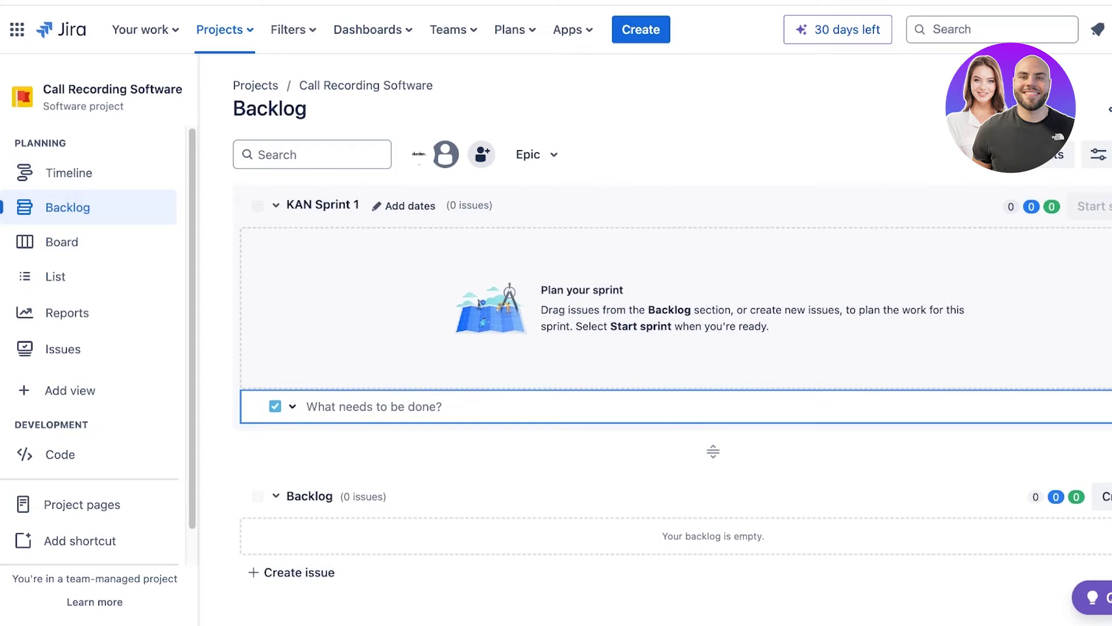
Start a backlog issue and add Story as a project issue type.
scroll(672, 377, "down", 1)
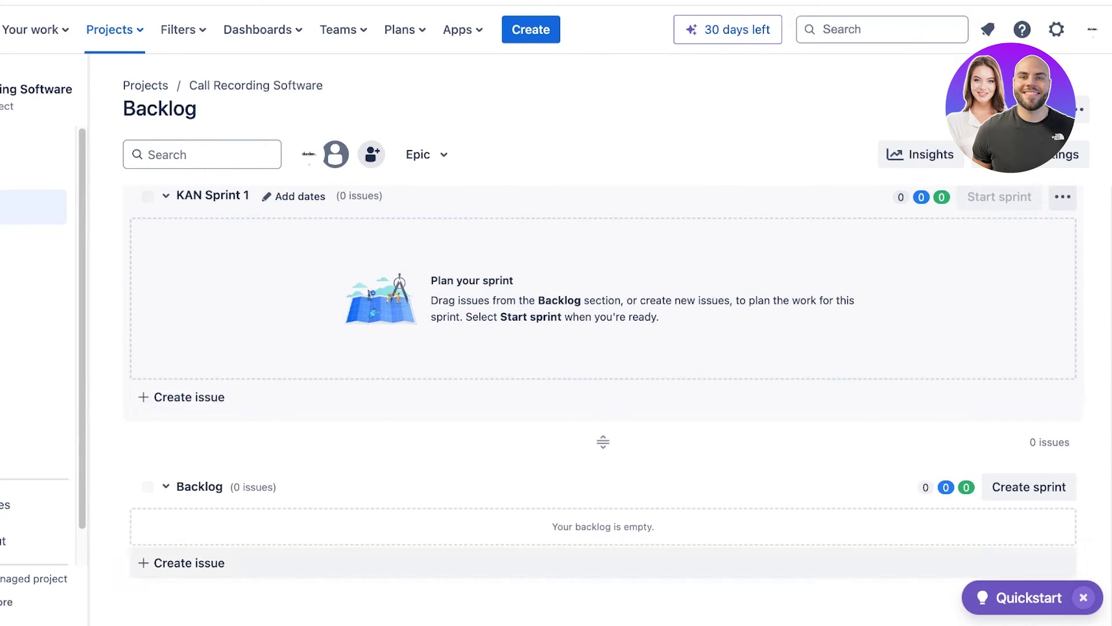
left_click(287, 572)
left_click(173, 562)
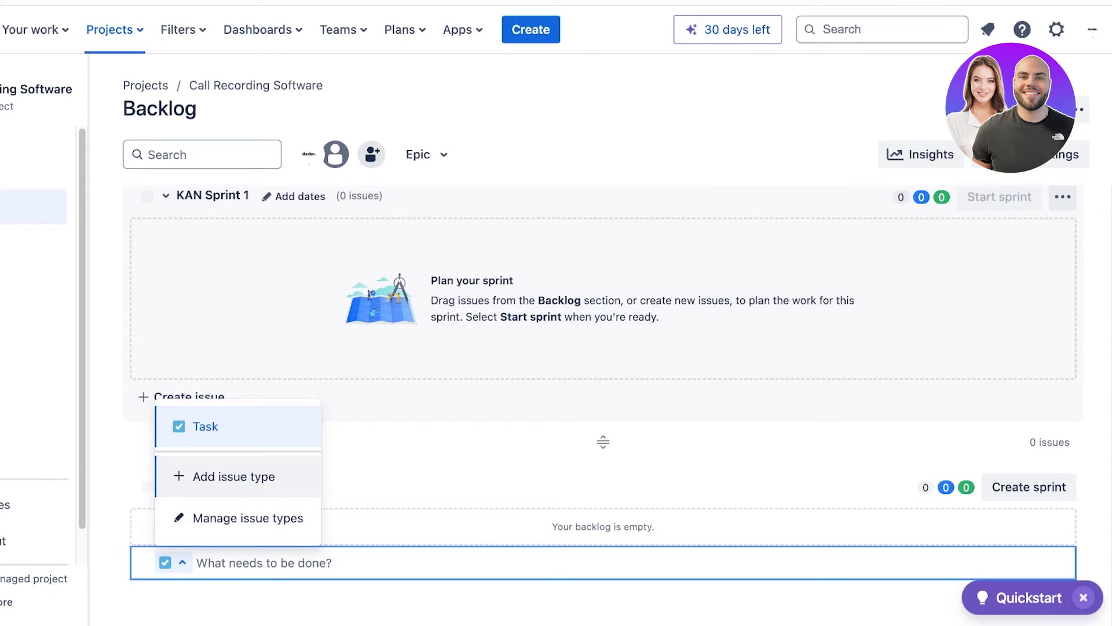
left_click(233, 477)
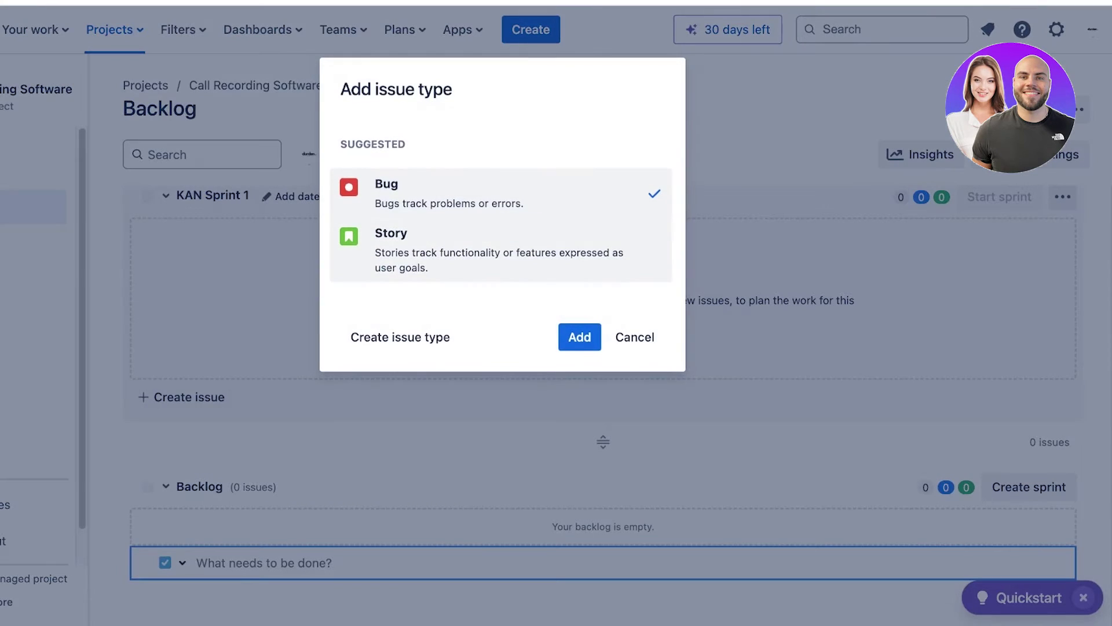
left_click(501, 251)
left_click(579, 338)
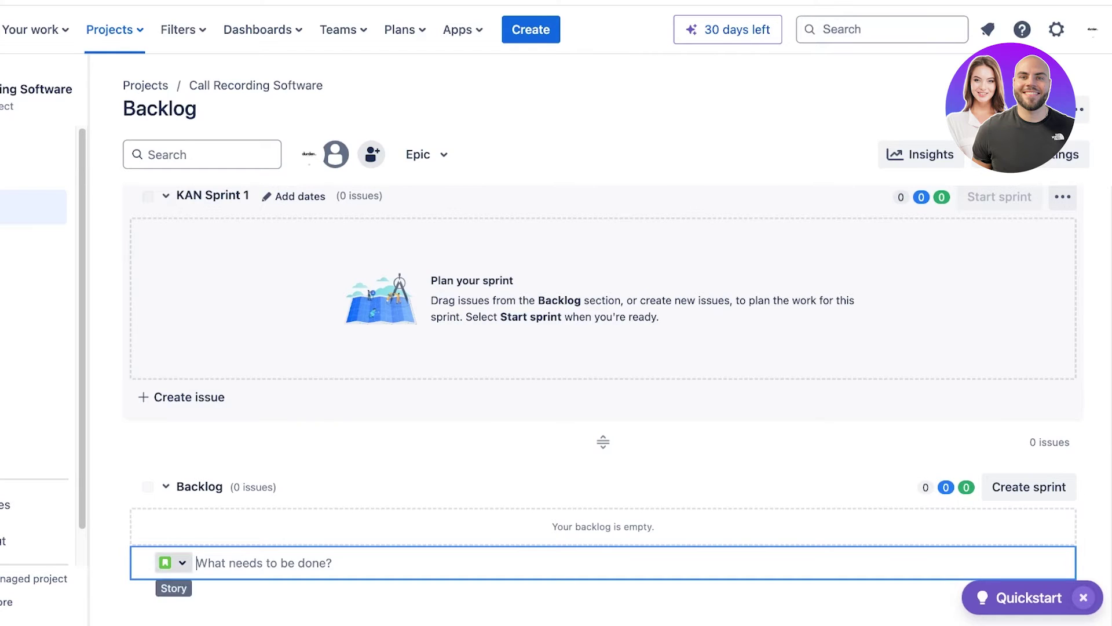
Add Bug as an issue type as well, then pick Story for the new issue.
left_click(170, 562)
left_click(234, 476)
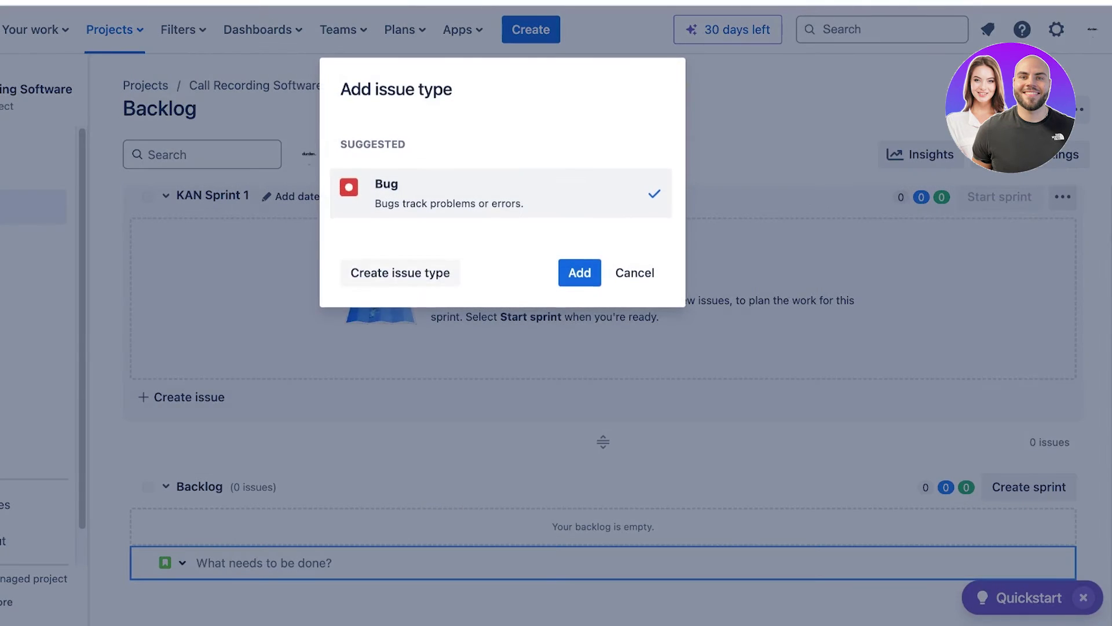
left_click(579, 273)
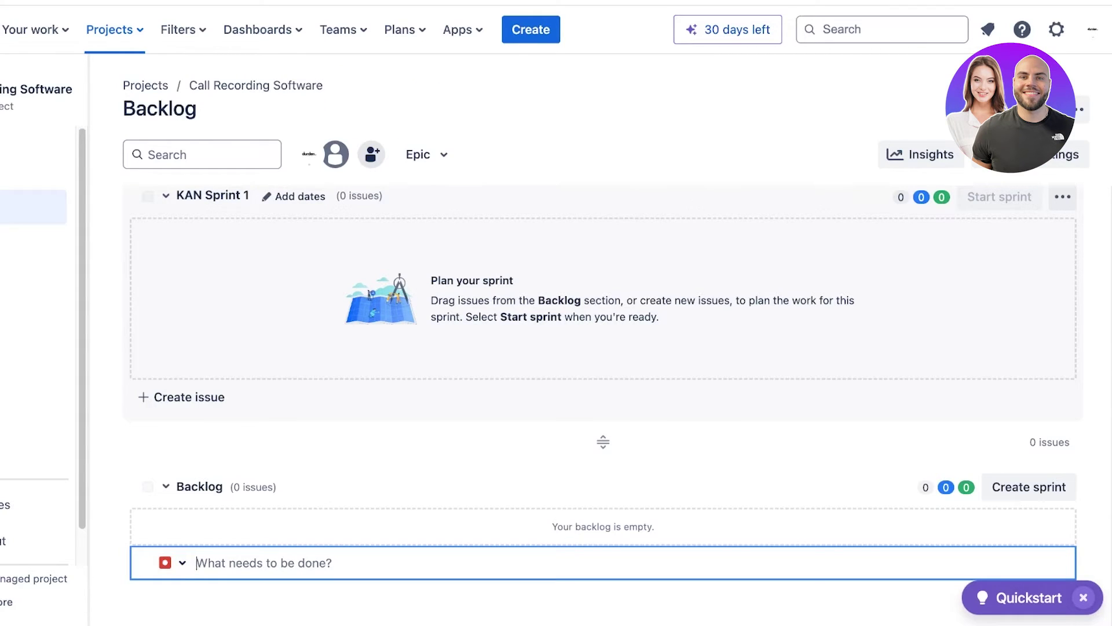
left_click(173, 563)
left_click(204, 385)
left_click(174, 562)
Create the Task 'create a code for a no detectable call recoreder' in the backlog.
left_click(206, 343)
type("create ")
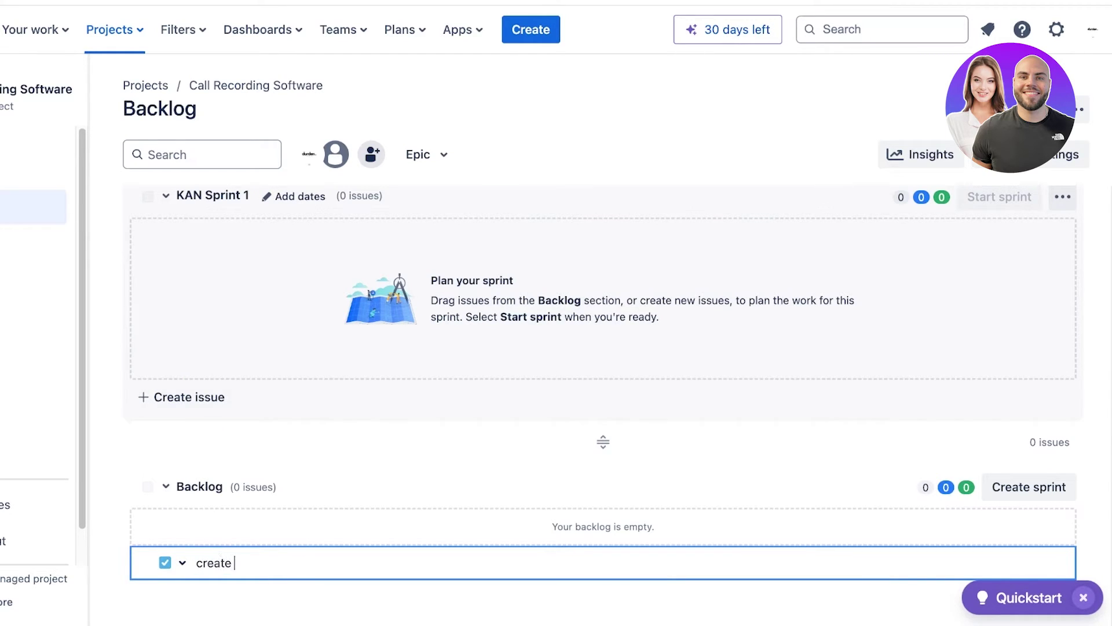
type("a code for a no detectable ")
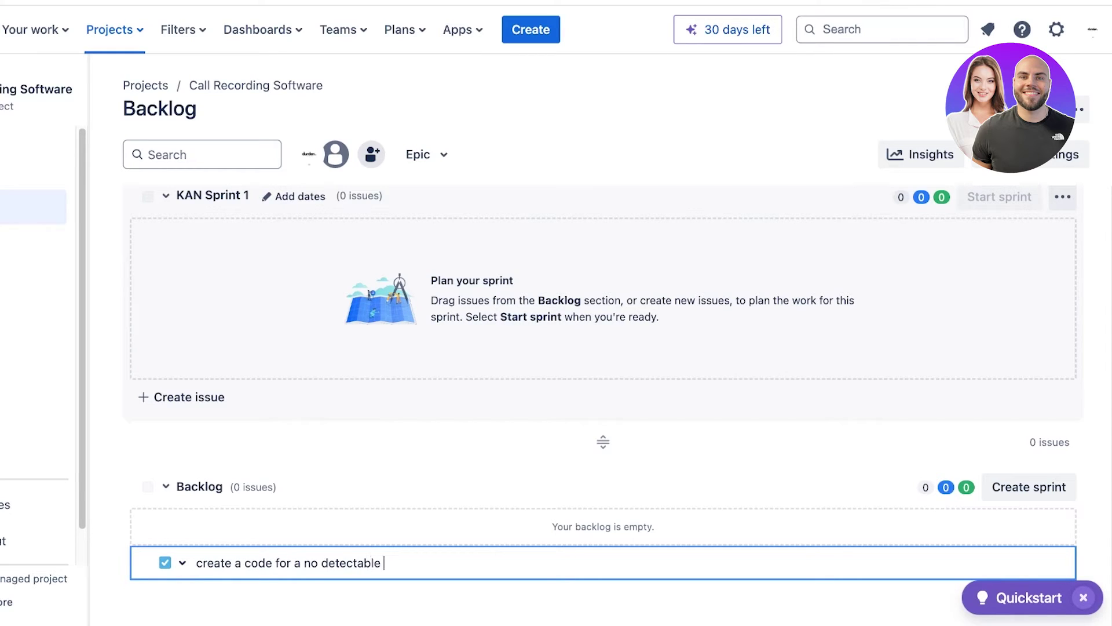
type("call recoreder")
key("Return")
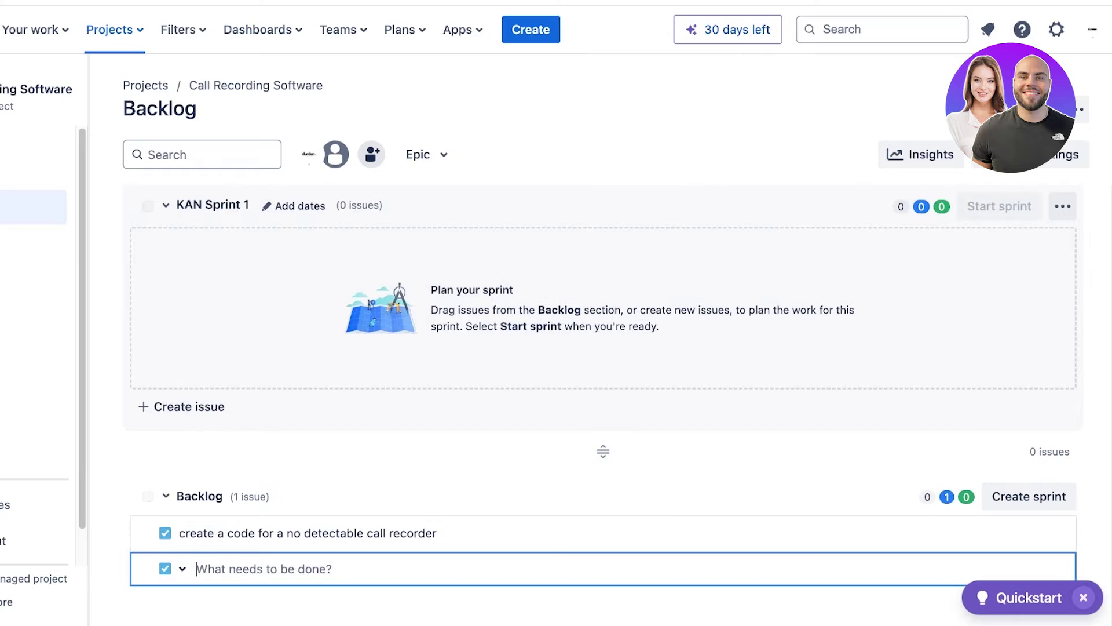
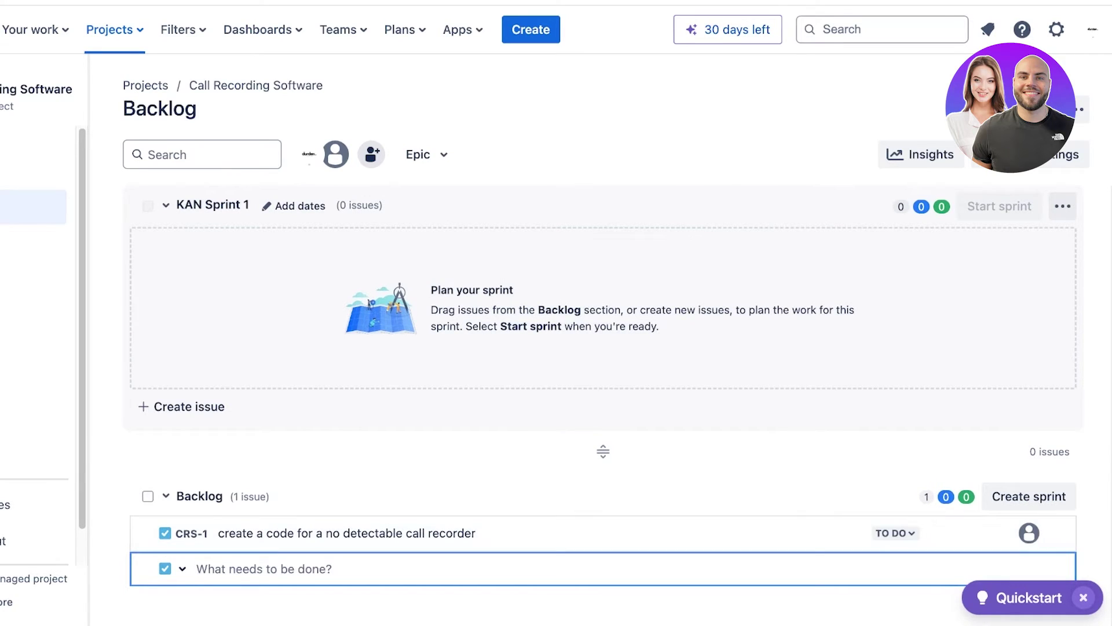
Set the second backlog issue below CRS-1 to the Story issue type.
left_click(174, 569)
left_click(209, 390)
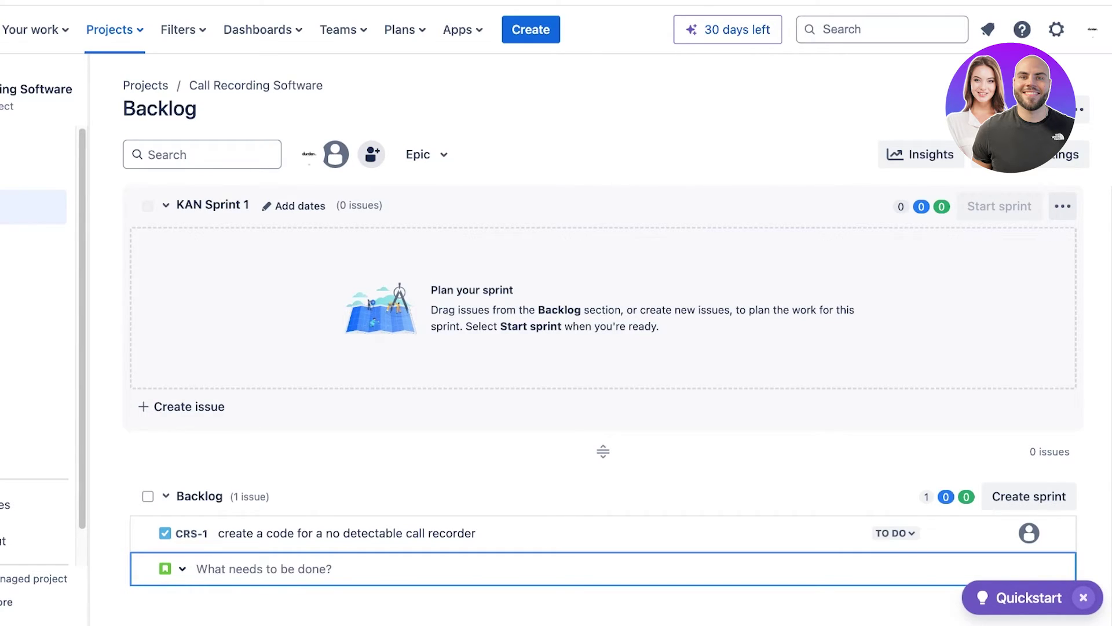
Add backlog story CRS-2 'create a deal for unlimed use', create KAN Sprint 2, and open the board.
type("create a")
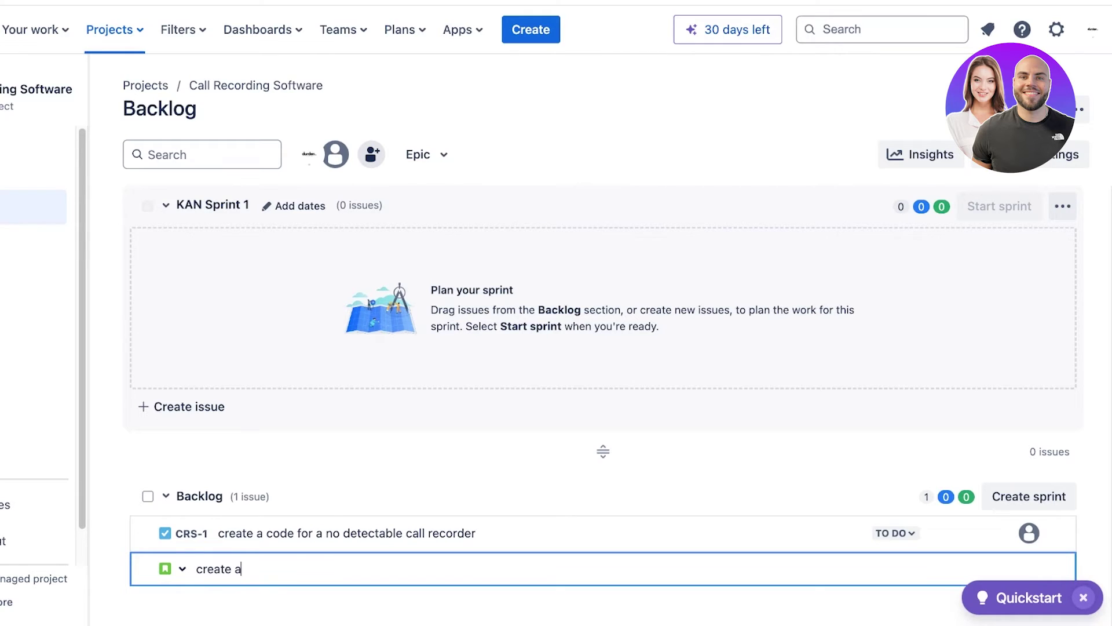
type(" deal fi")
key("BackSpace")
type("or unlimed ")
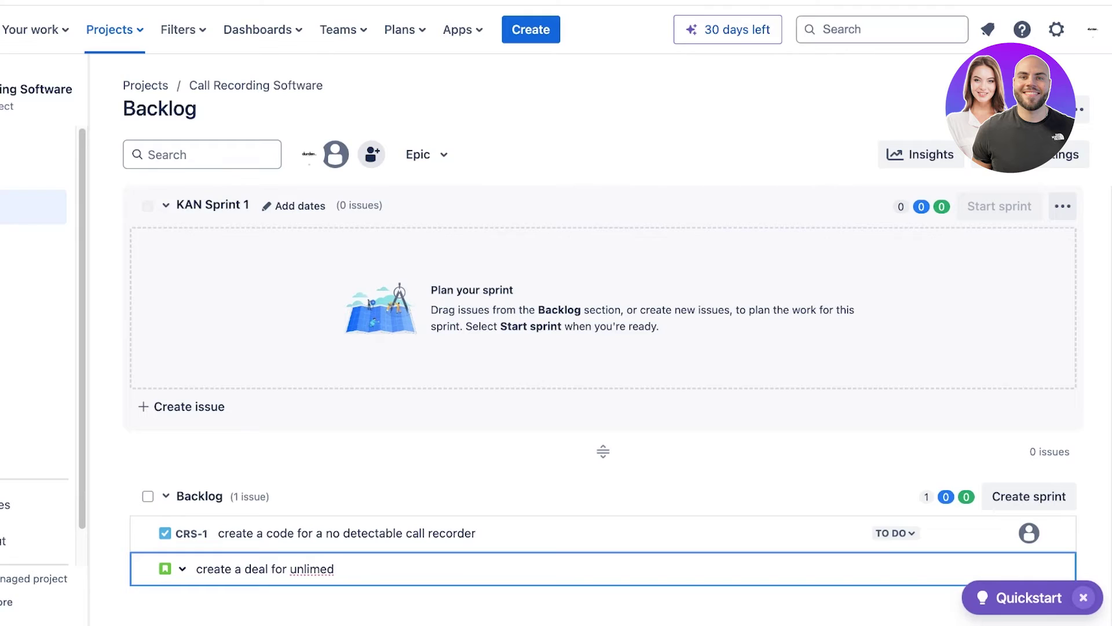
type("use")
key("Return")
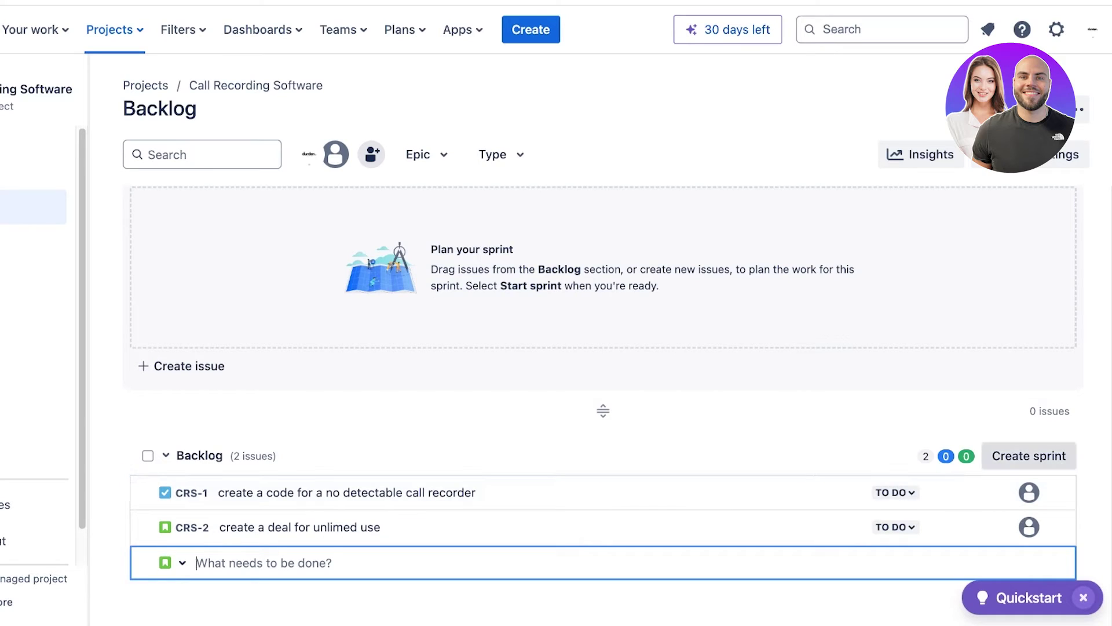
left_click(1029, 455)
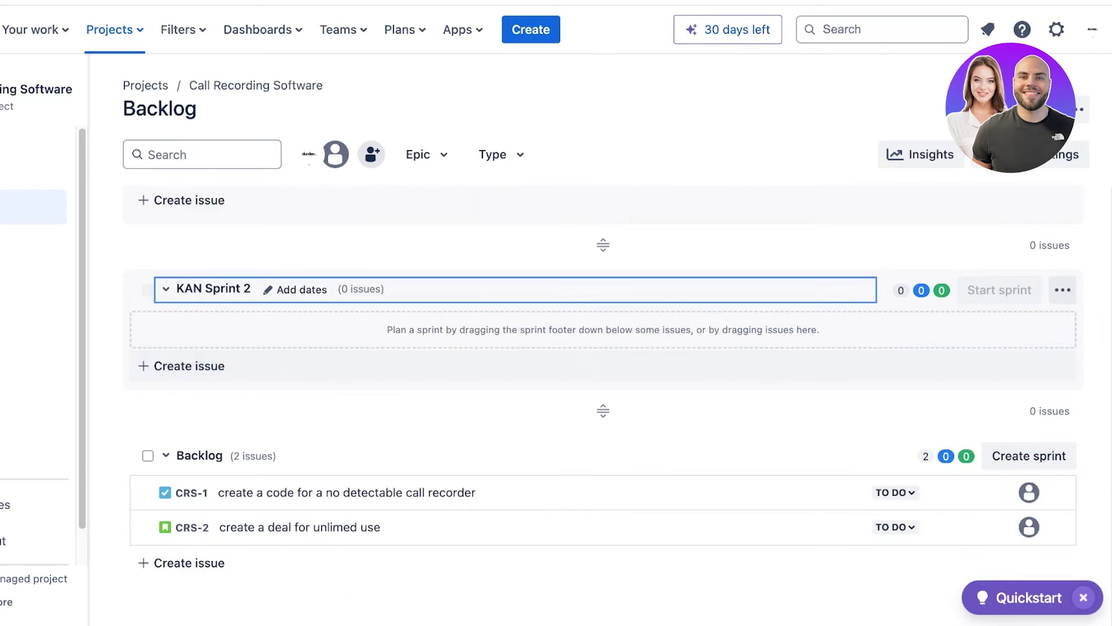
left_click(33, 242)
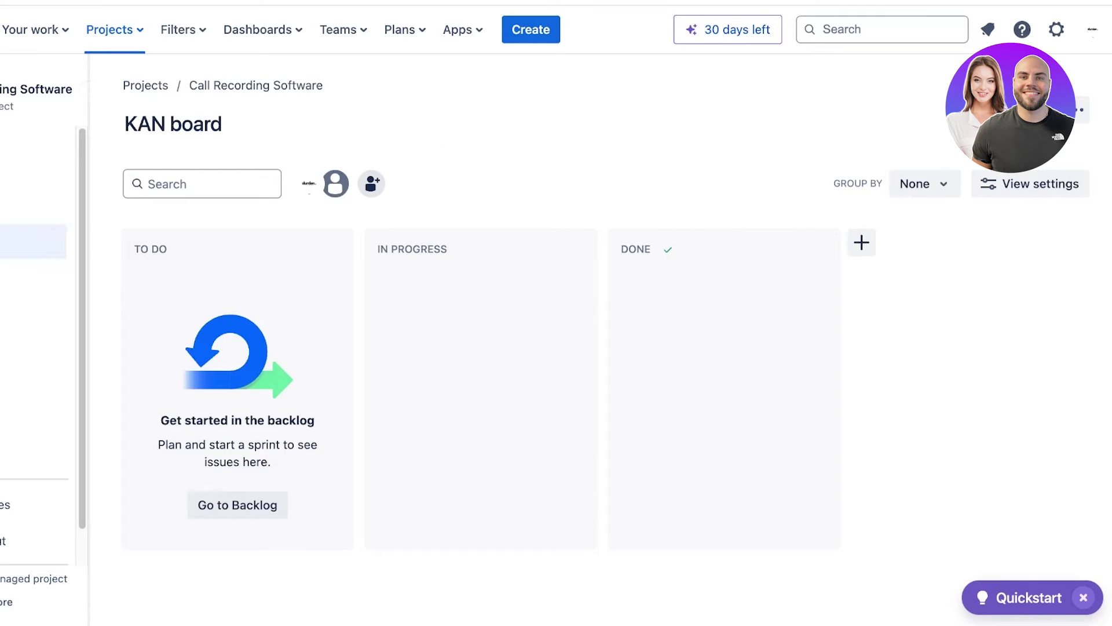
Leave the board ungrouped, review its column and status configuration, then return to the backlog.
left_click(924, 184)
left_click(921, 227)
left_click(1076, 110)
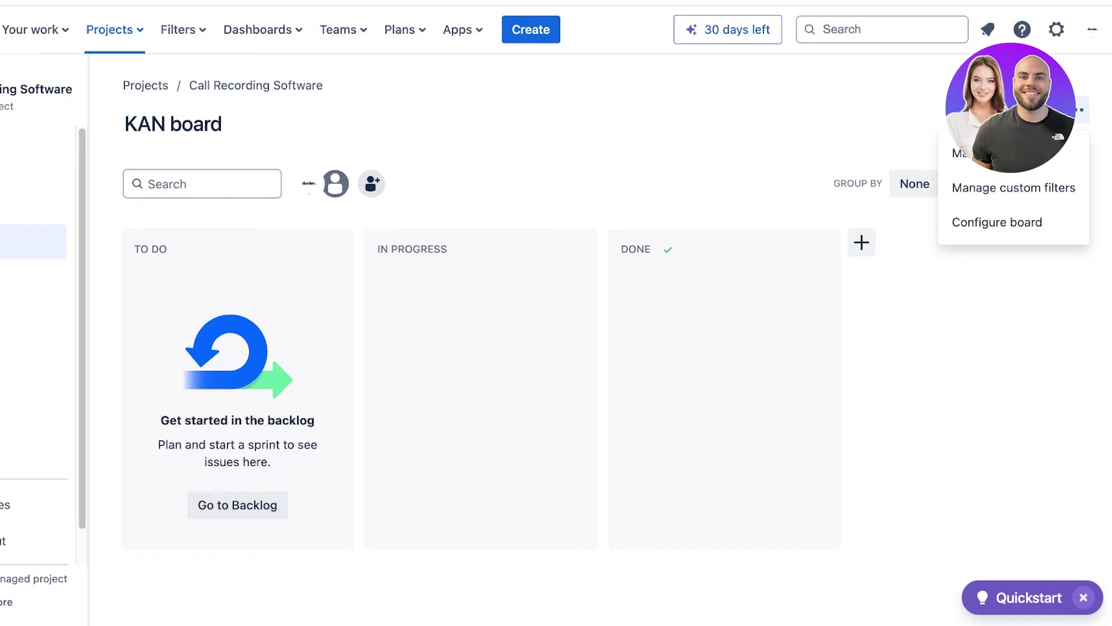
left_click(997, 222)
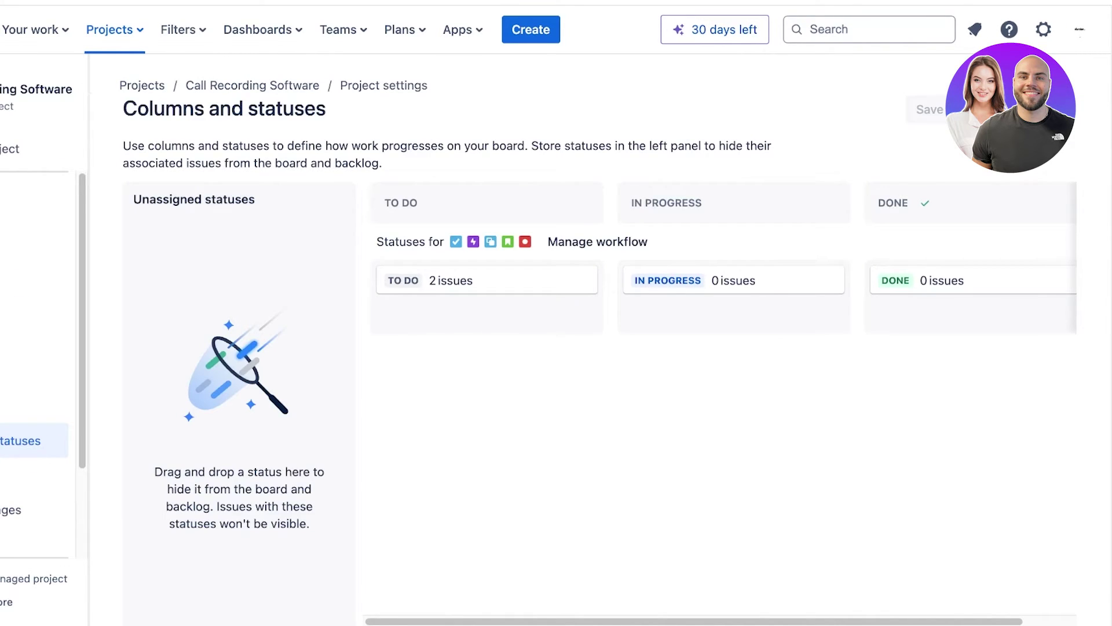
left_click(10, 149)
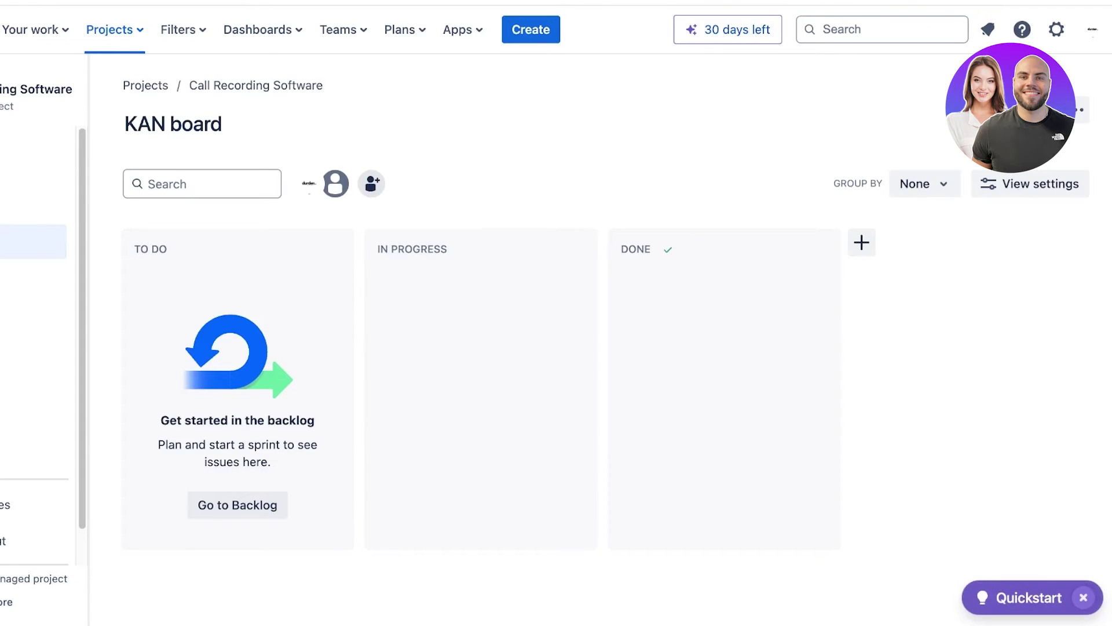
left_click(17, 208)
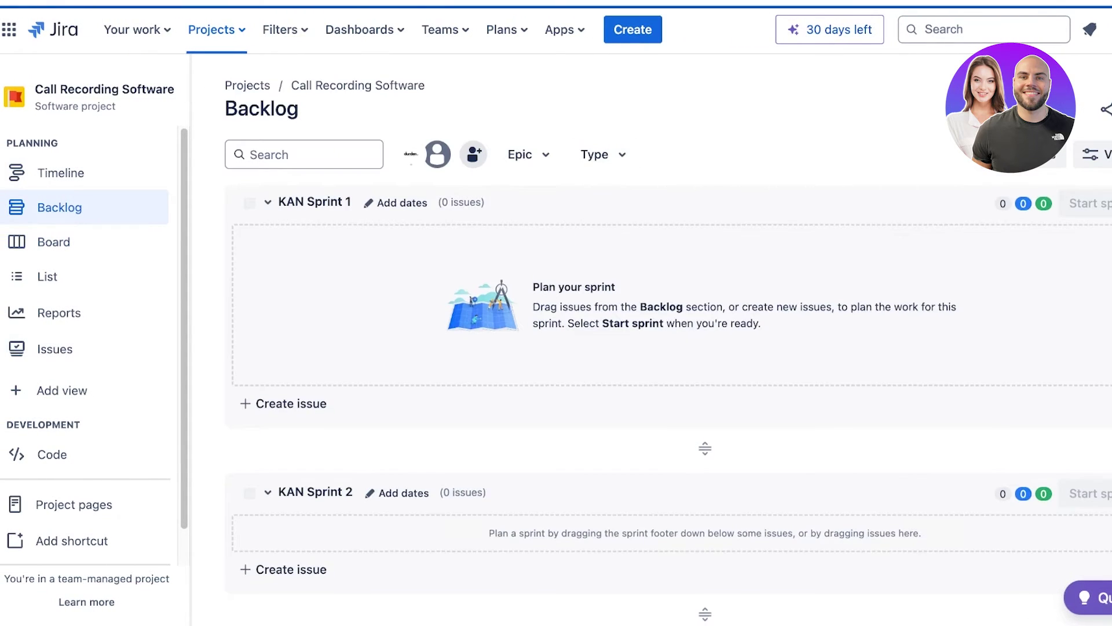
Show the project's List view with CRS-1 and CRS-2, both To Do and unassigned.
scroll(666, 377, "down", 4)
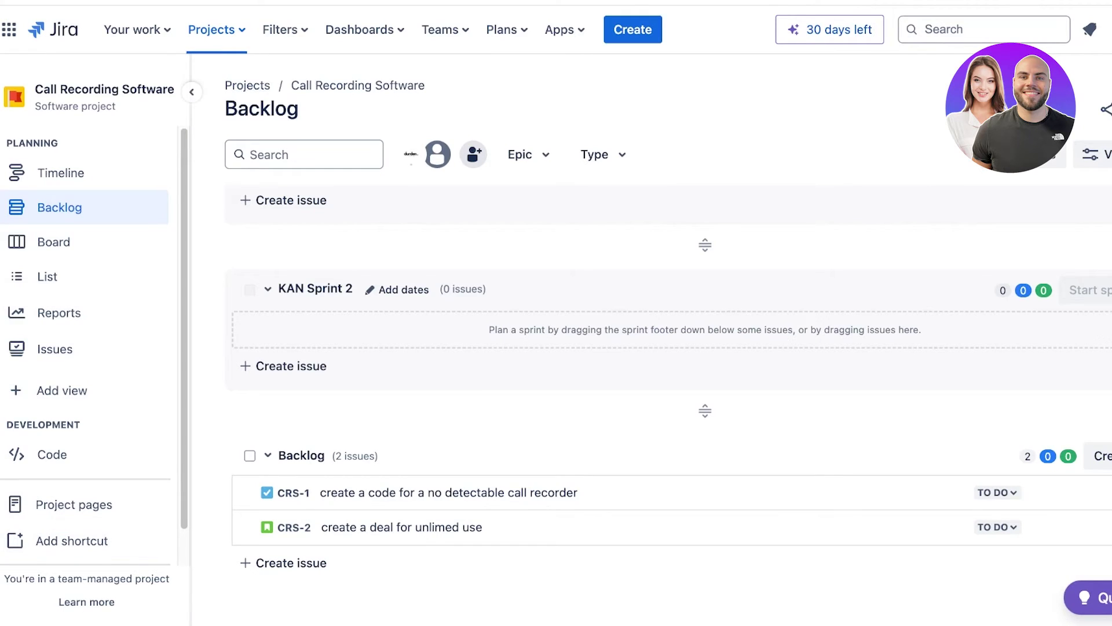
left_click(54, 242)
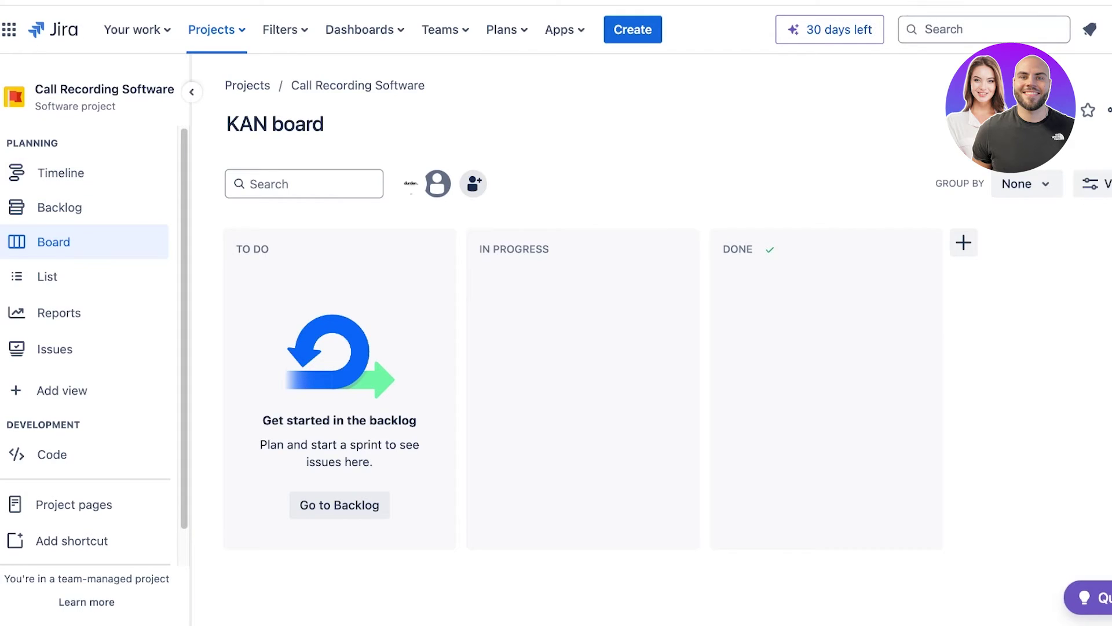
left_click(48, 276)
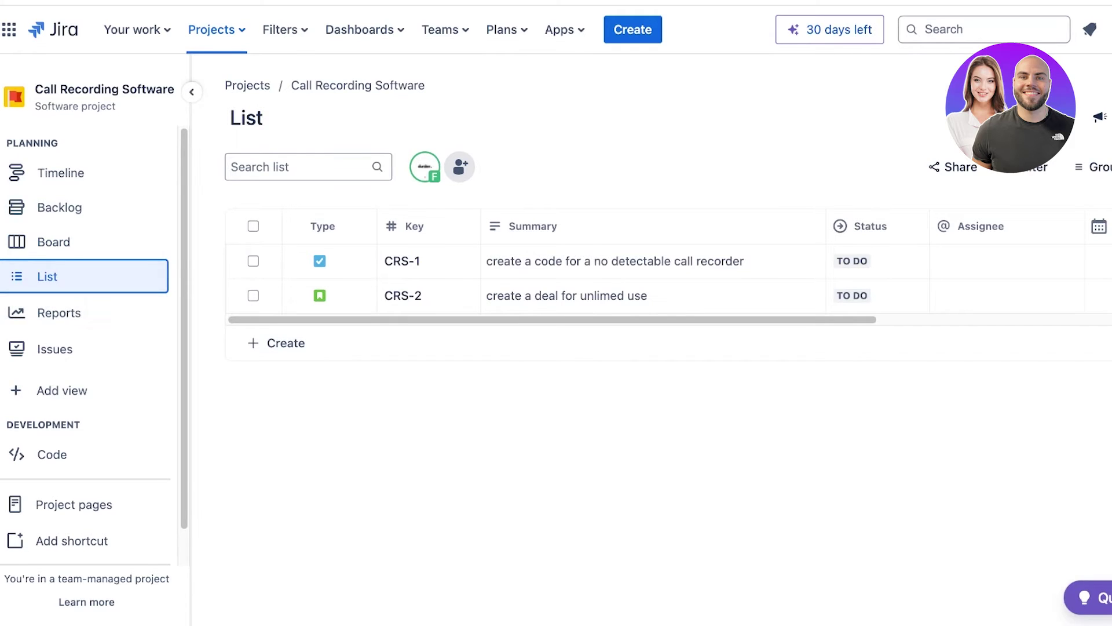
left_click(278, 343)
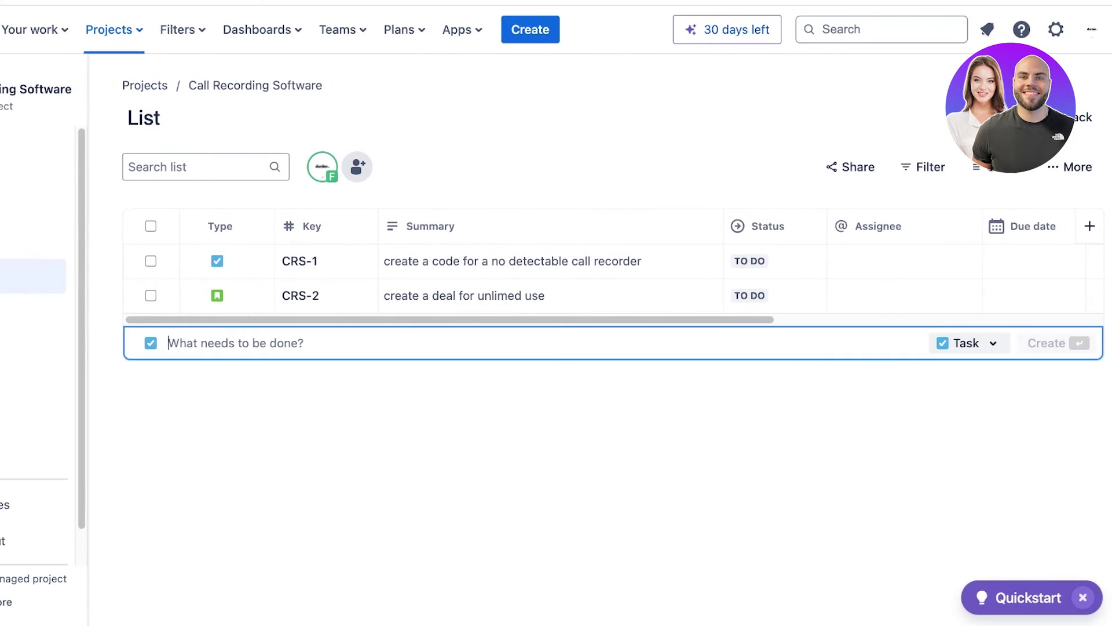
left_click(970, 343)
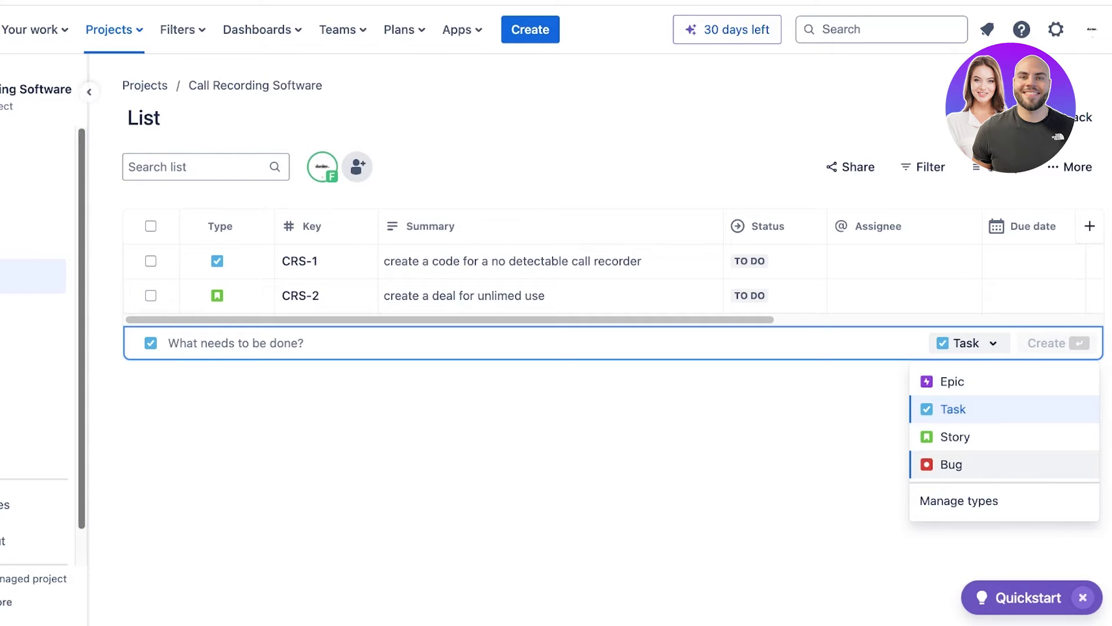
left_click(513, 262)
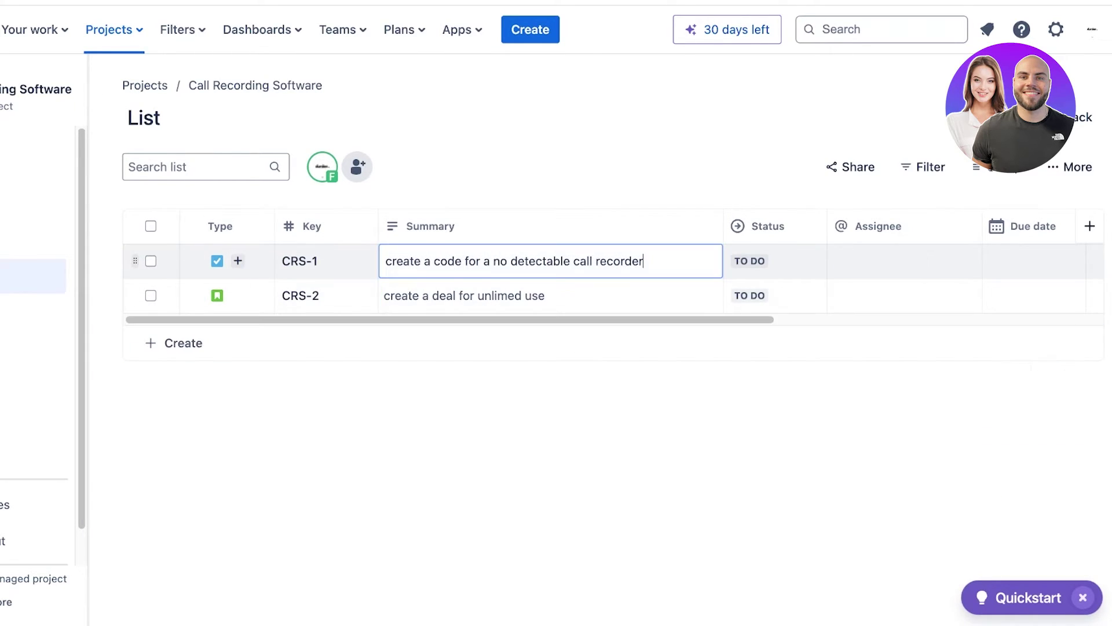
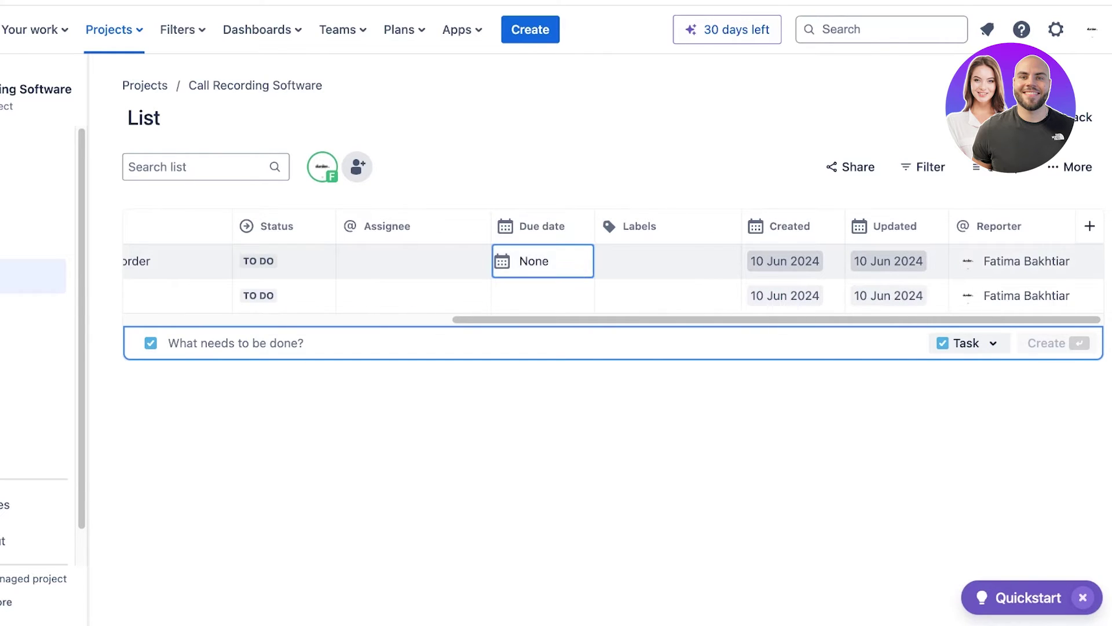
Try due dates of 4 Jun, then 28 Jun 2024 for CRS-1 and 27 Jun for CRS-2, then dismiss the error.
left_click(561, 404)
left_click(543, 261)
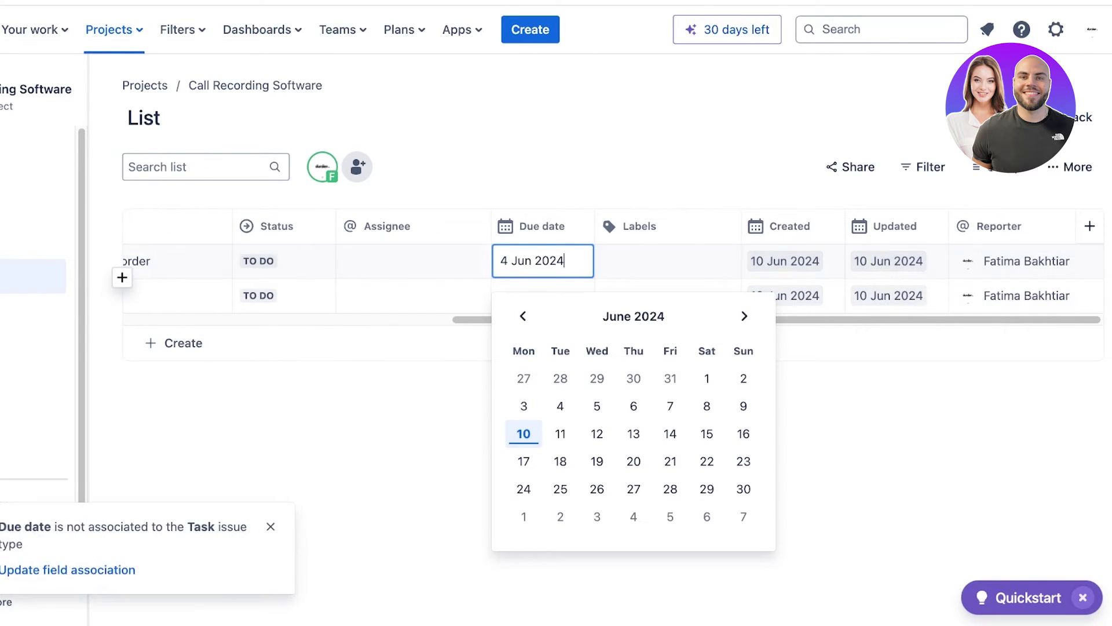
left_click(670, 489)
left_click(542, 296)
left_click(634, 523)
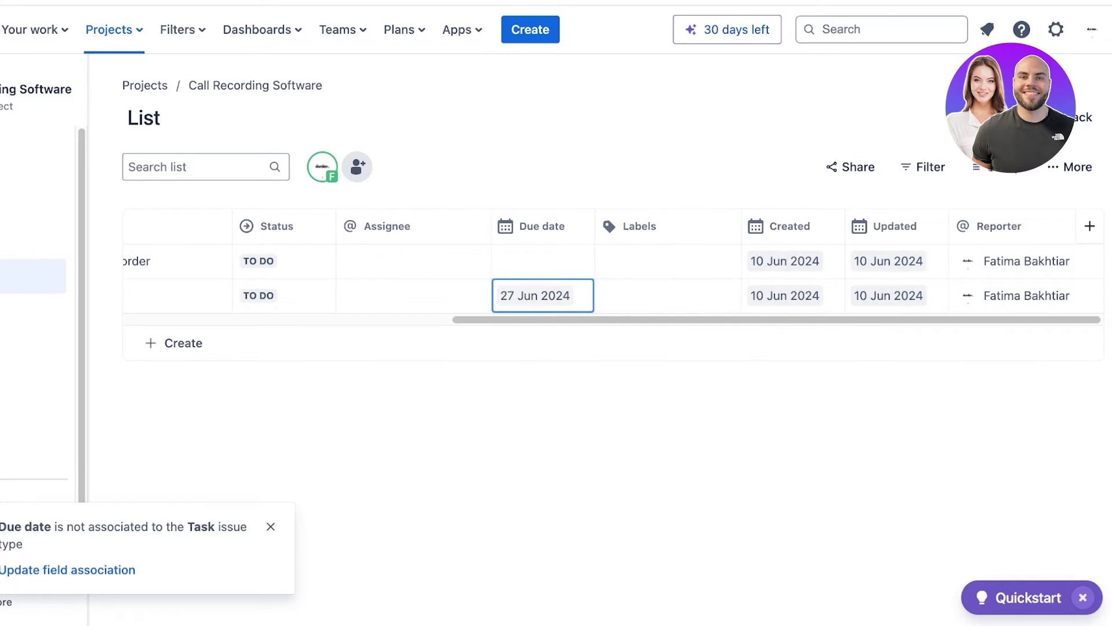
left_click(271, 526)
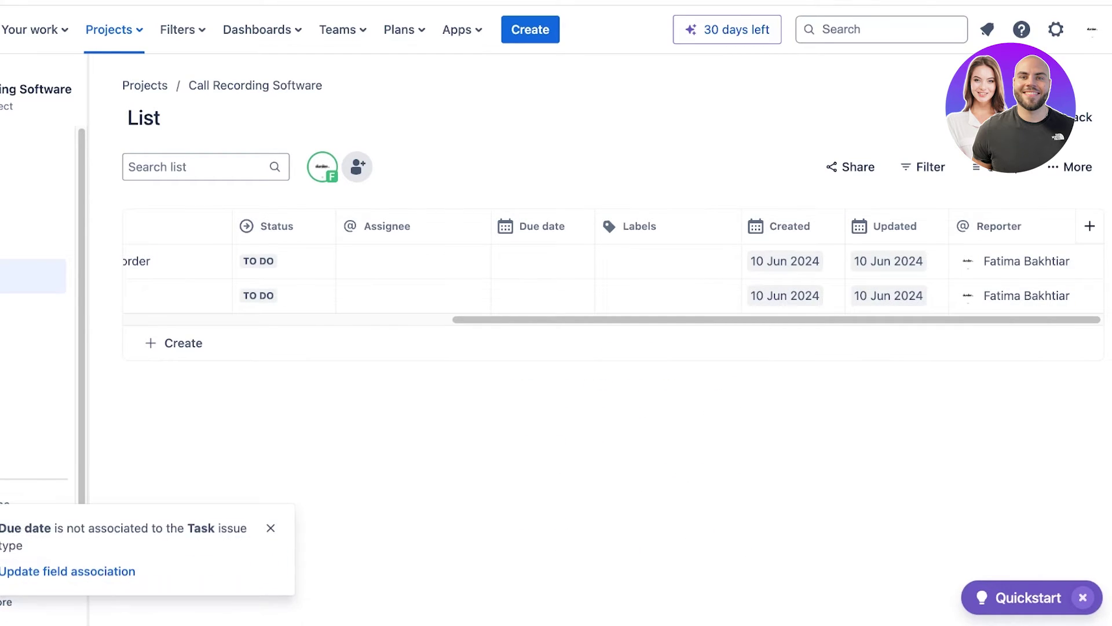
Check CRS-1's label choices without adding one, then go to the project's Project pages.
left_click(667, 267)
left_click(270, 526)
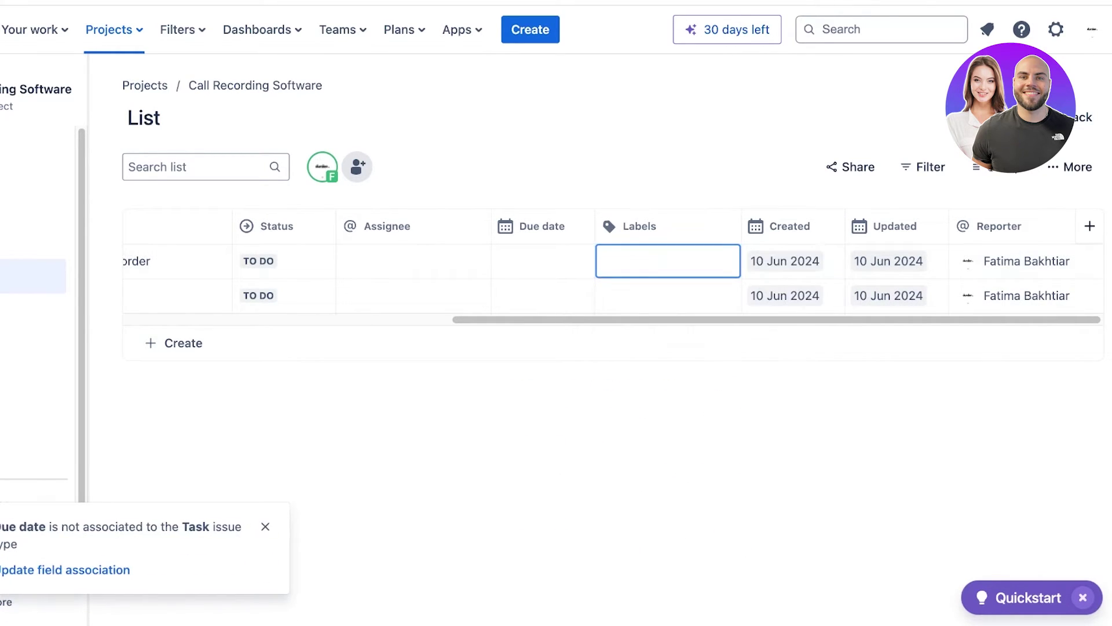
left_click_drag(637, 319, 304, 319)
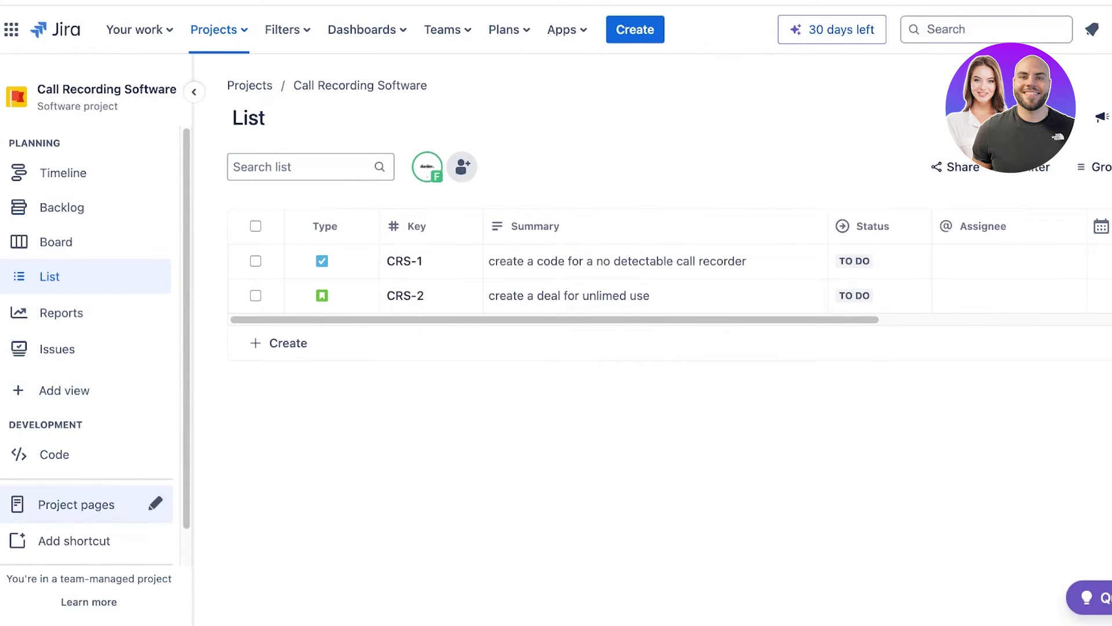
left_click(76, 504)
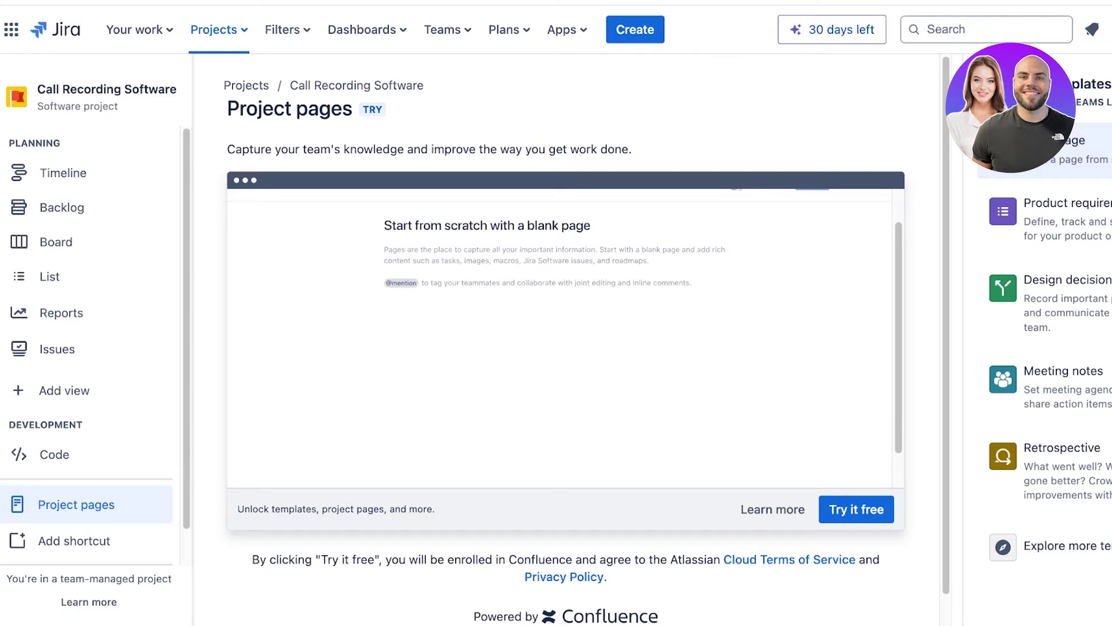
scroll(568, 336, "down", 1)
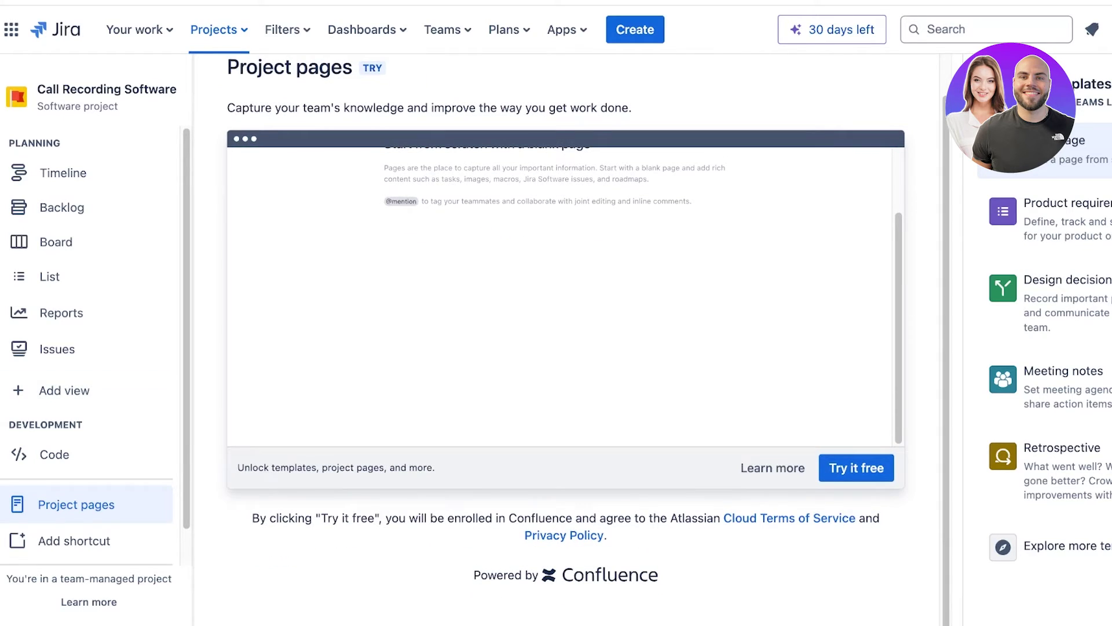
scroll(568, 336, "up", 1)
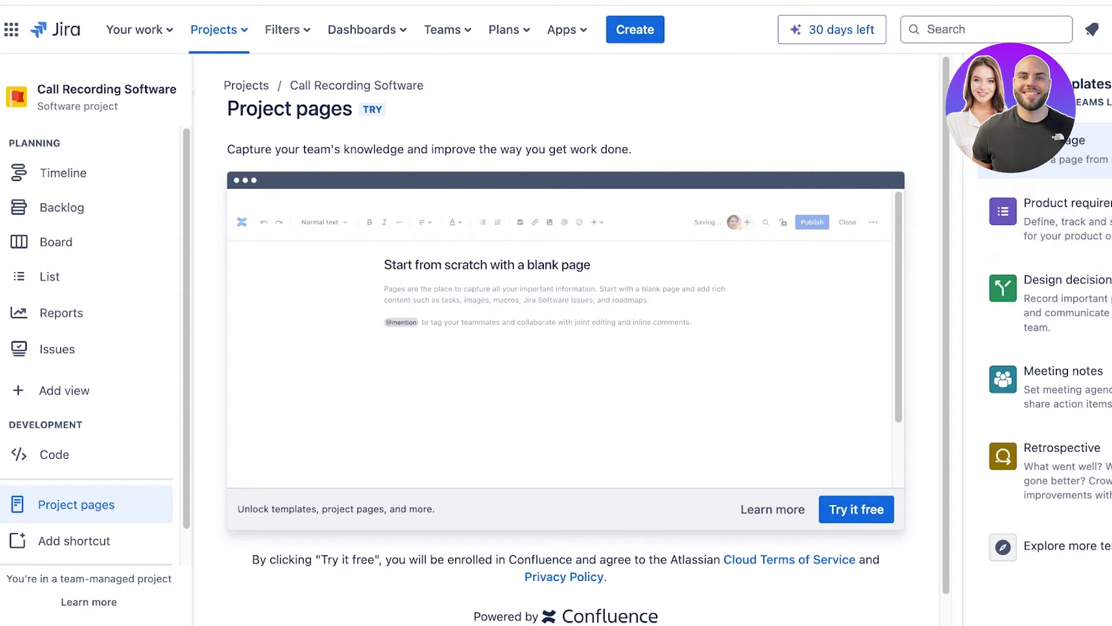
left_click(288, 30)
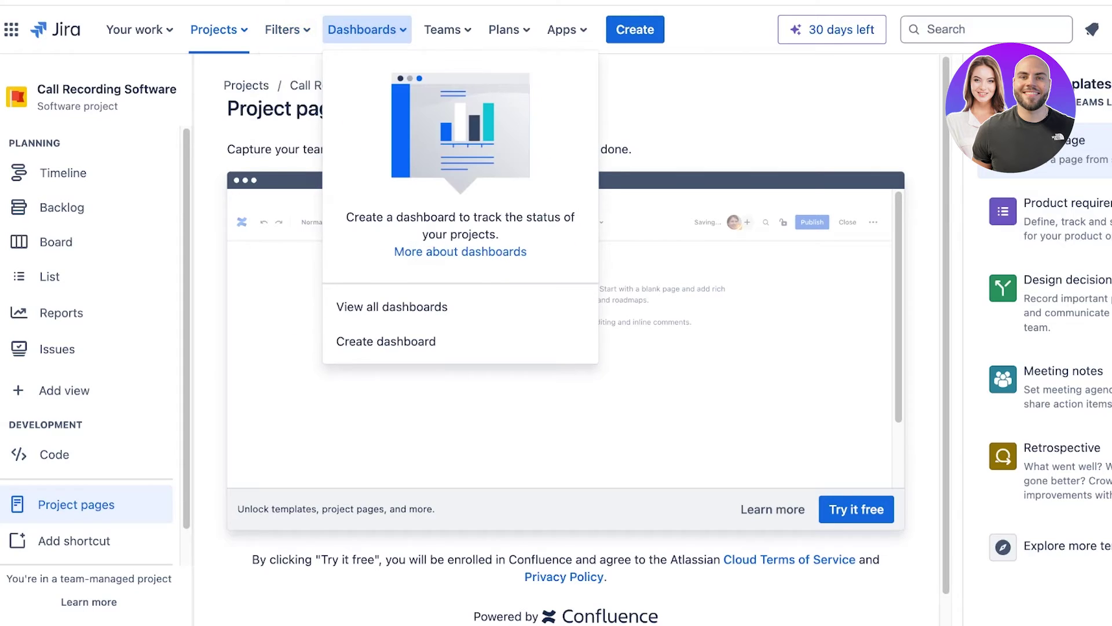
Check the Plans and Apps menus, browse the app marketplace, then return to Your work.
left_click(509, 29)
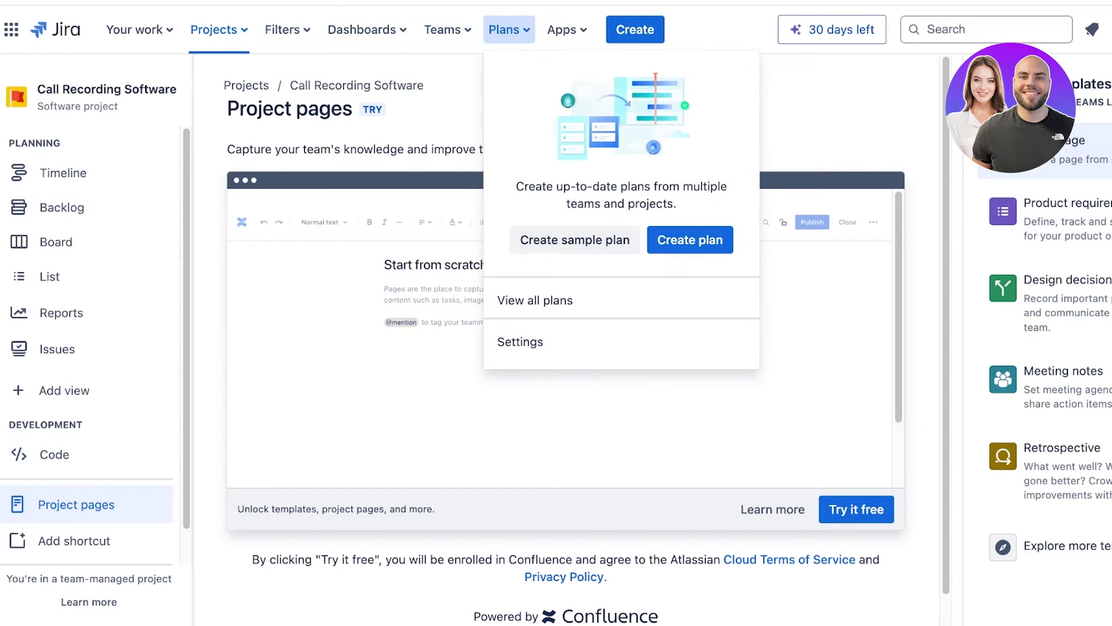
left_click(567, 30)
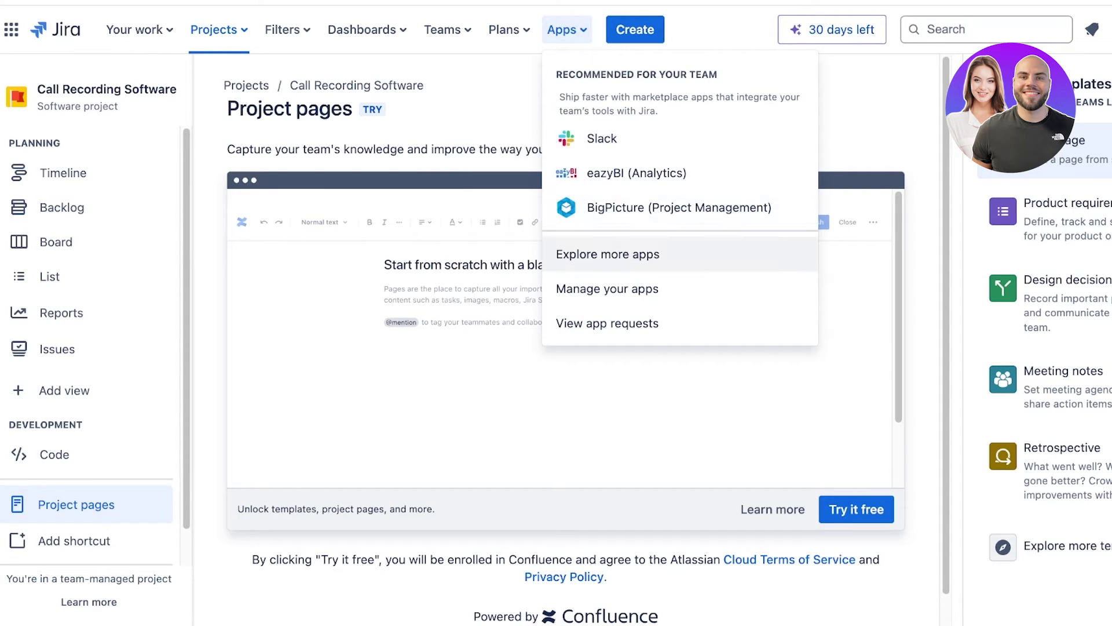
left_click(608, 254)
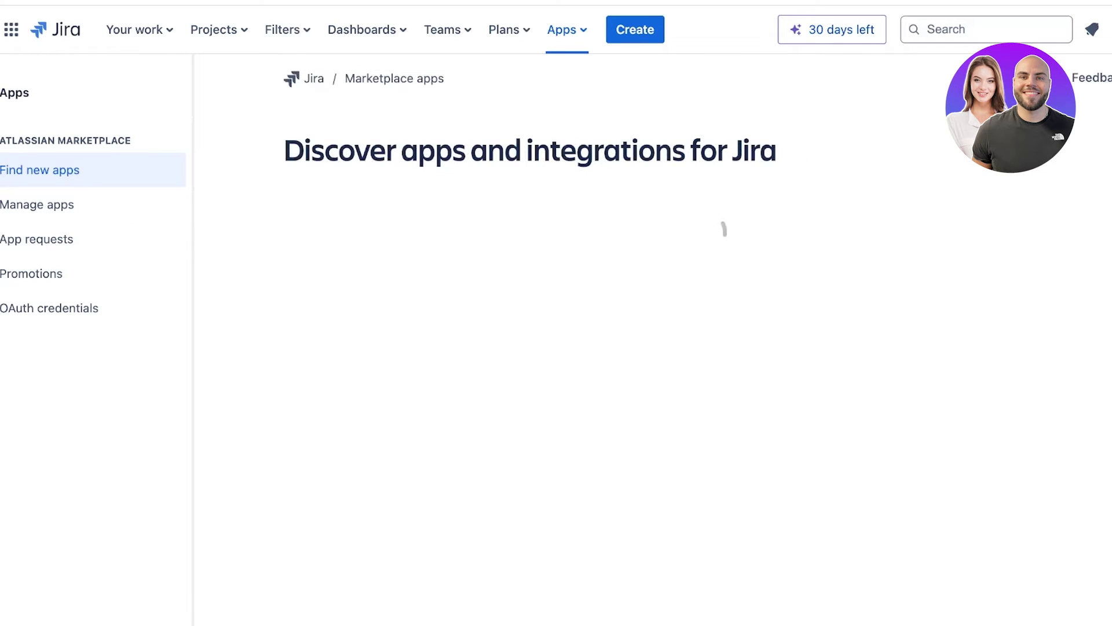
scroll(652, 340, "down", 5)
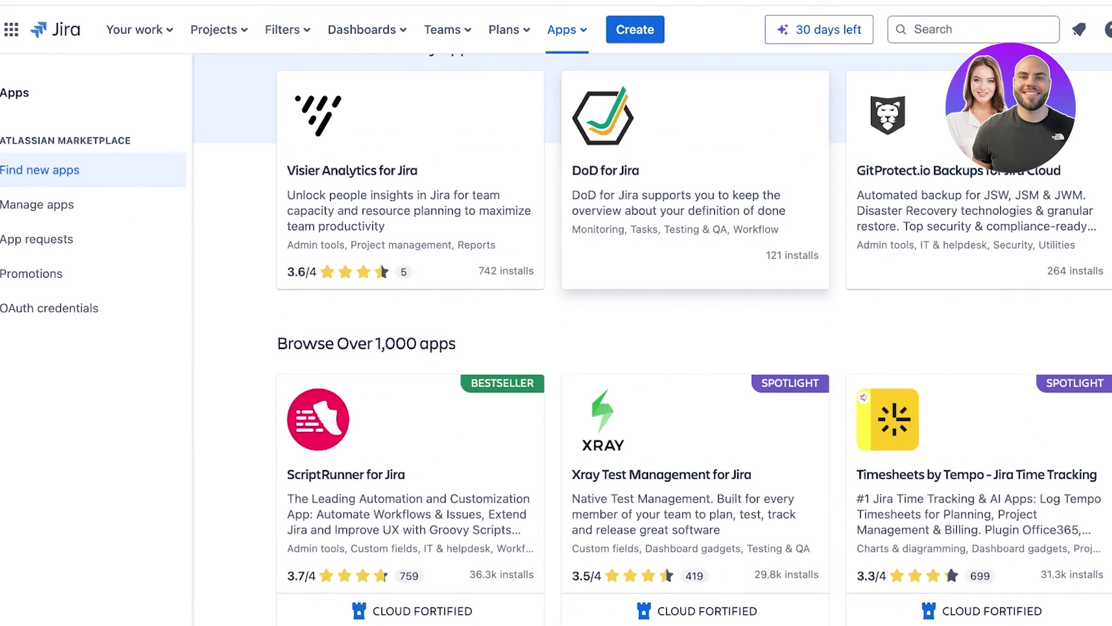
scroll(692, 341, "down", 8)
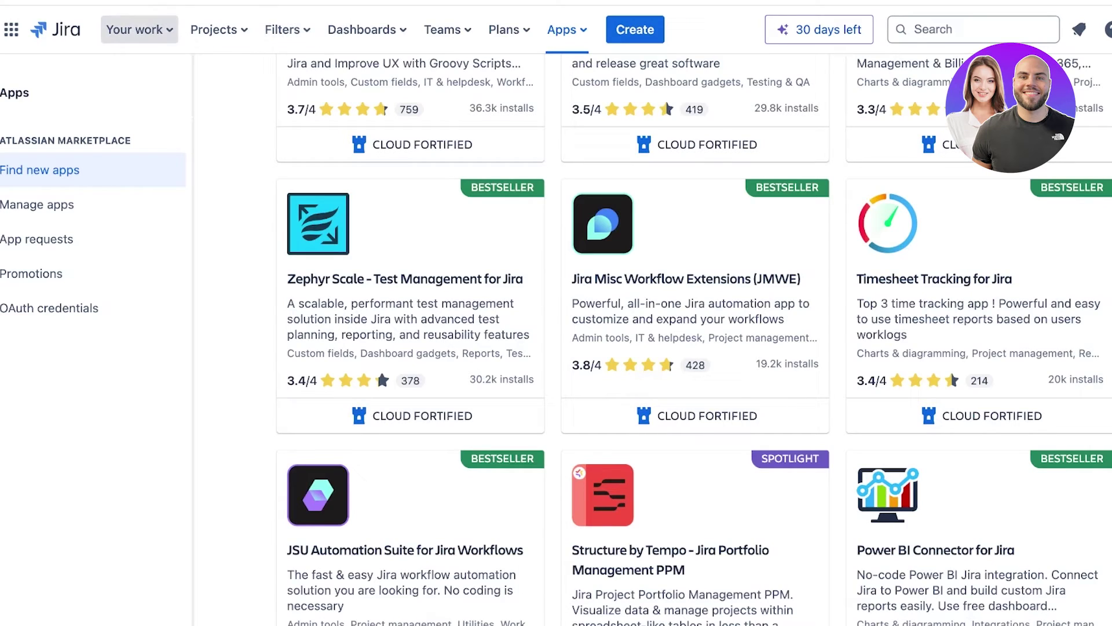
left_click(56, 29)
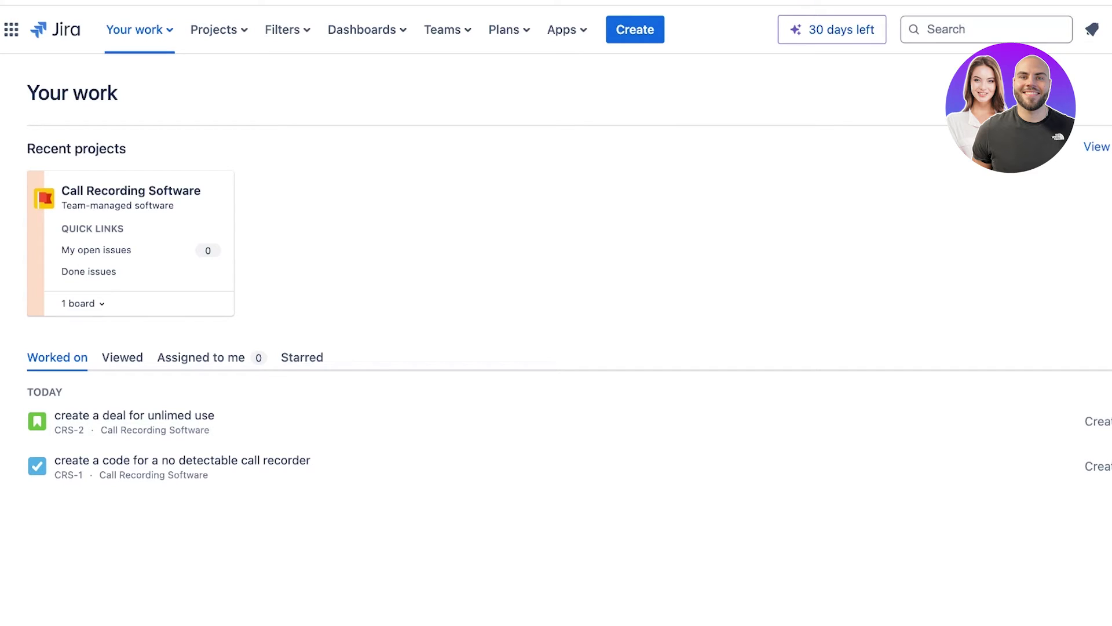
Cancel the new issue form and choose Create project from the Projects menu.
left_click(636, 30)
key("Escape")
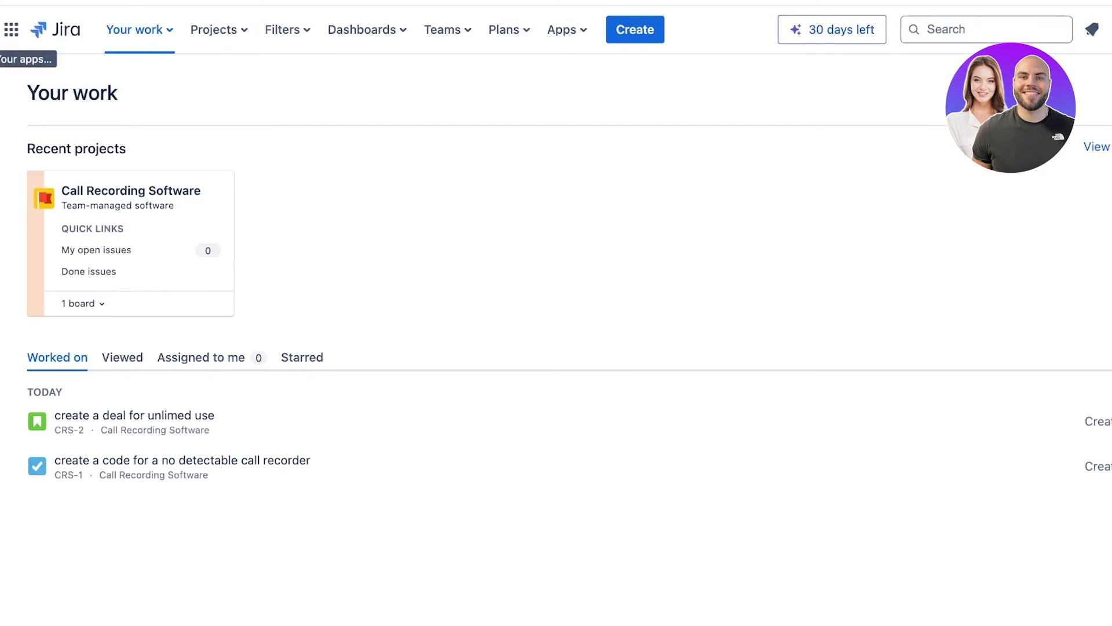
left_click(219, 29)
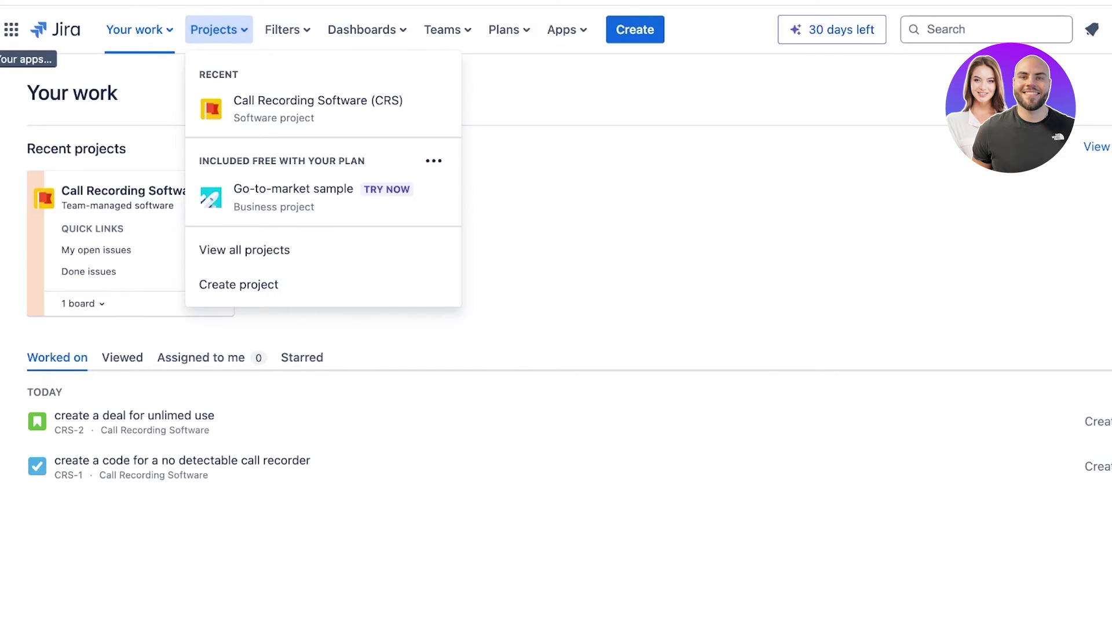
left_click(238, 284)
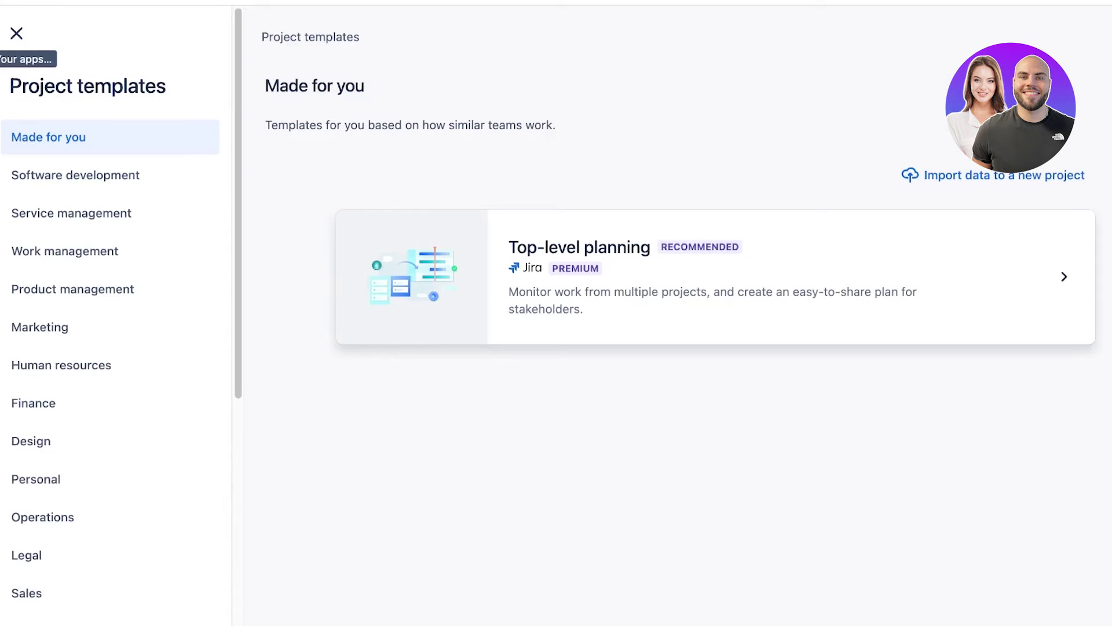
View the Software development, Service management, Marketing, Human resources and Personal template categories.
left_click(75, 175)
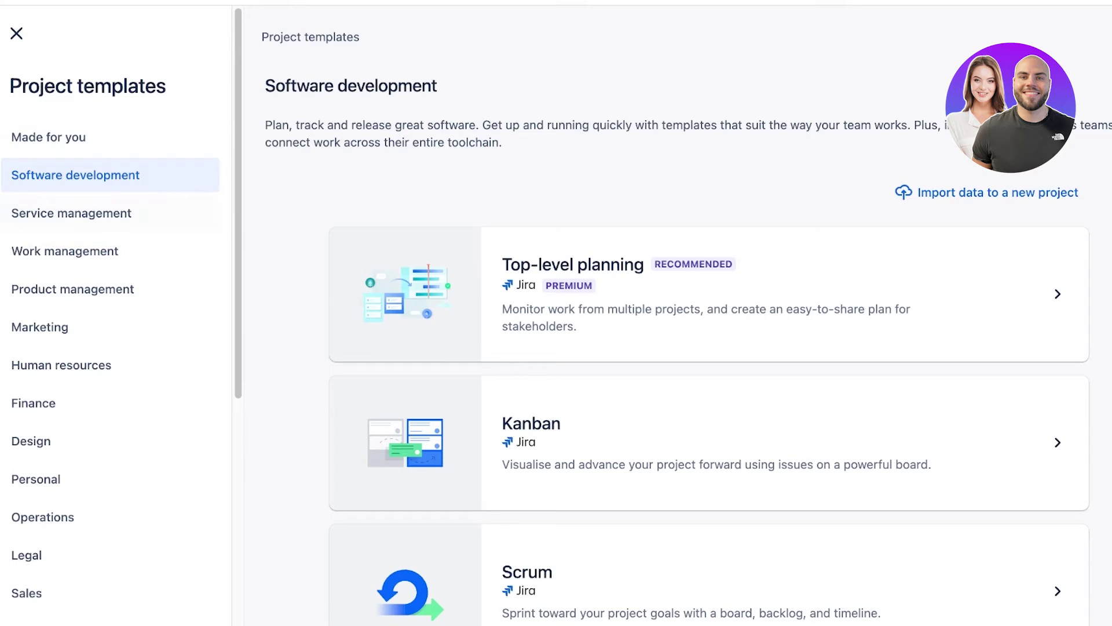
left_click(71, 213)
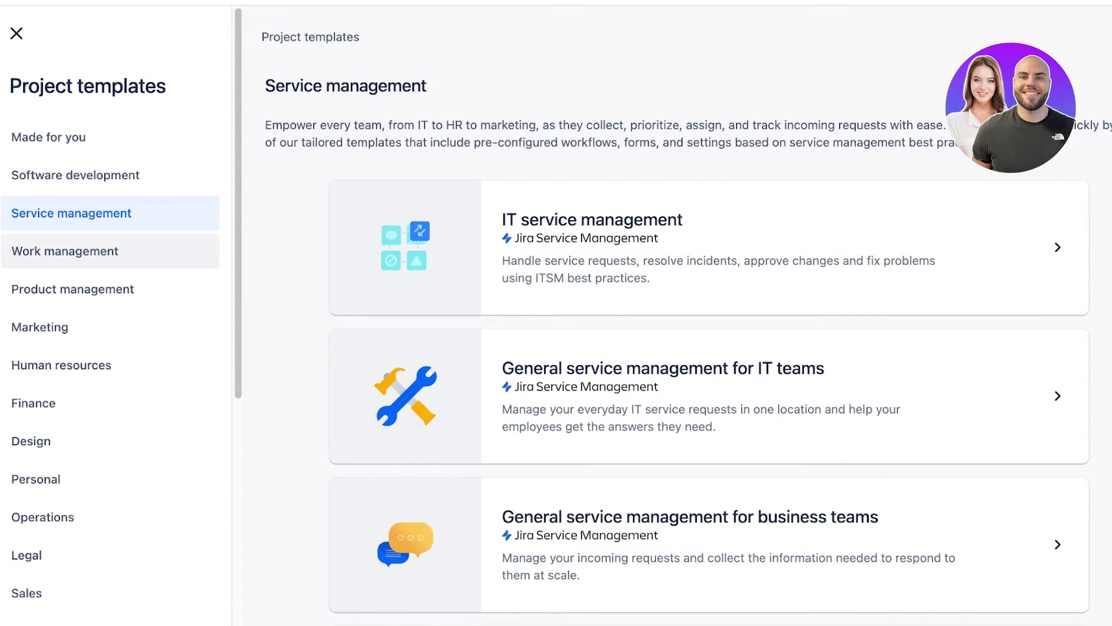
left_click(40, 328)
left_click(61, 365)
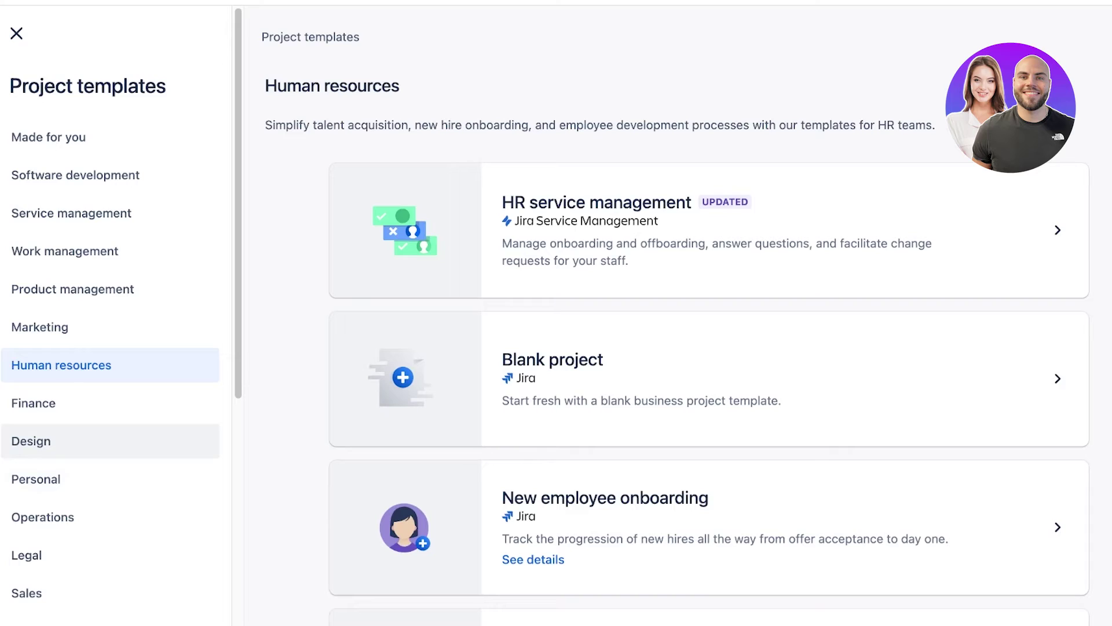
scroll(111, 441, "down", 1)
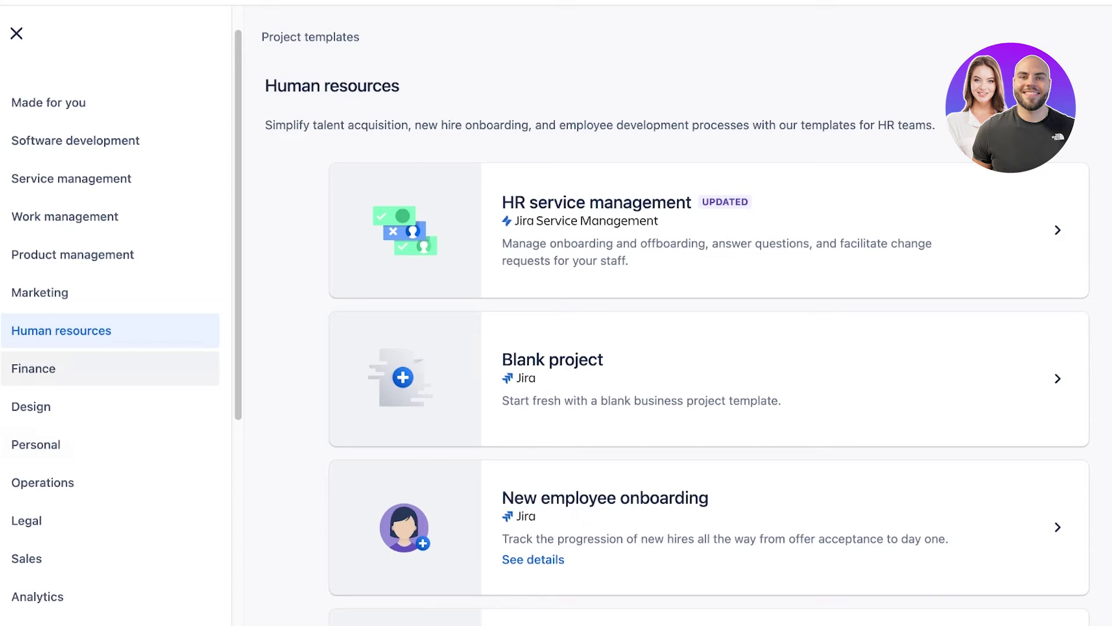
left_click(35, 444)
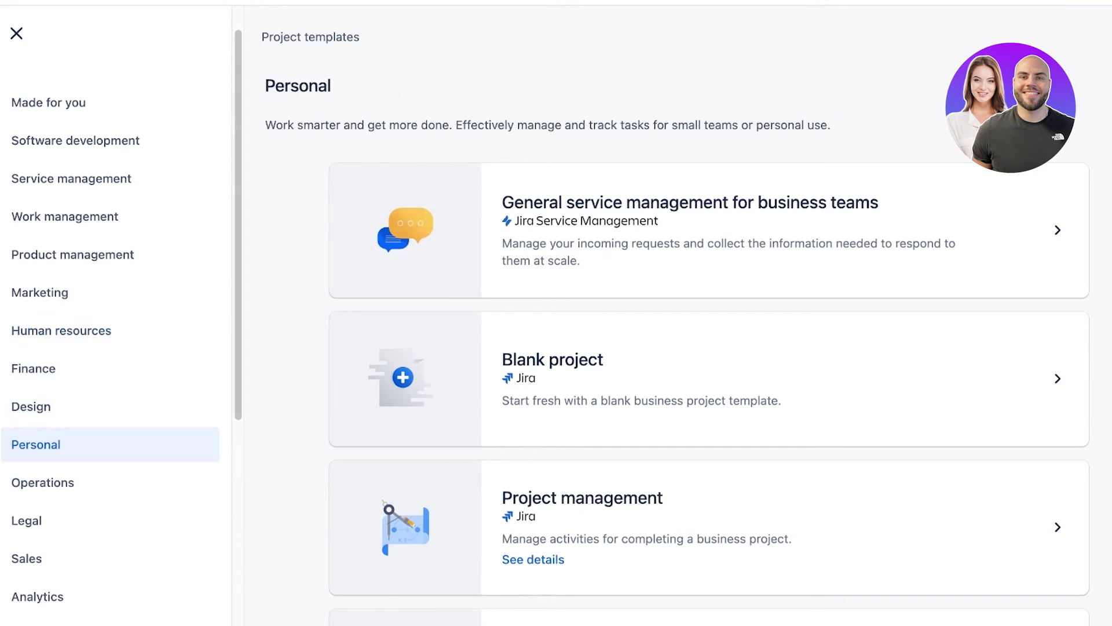
scroll(110, 479, "down", 5)
View the Facilities, IT, Analytics, Sales, Product management and Work management template categories.
left_click(36, 479)
left_click(23, 442)
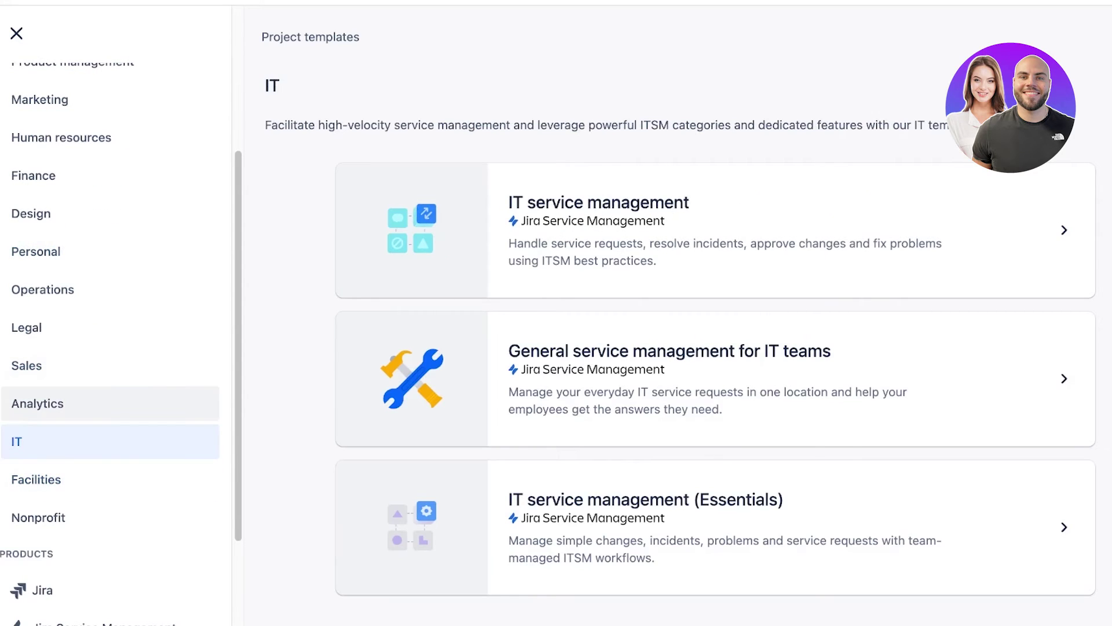
left_click(37, 403)
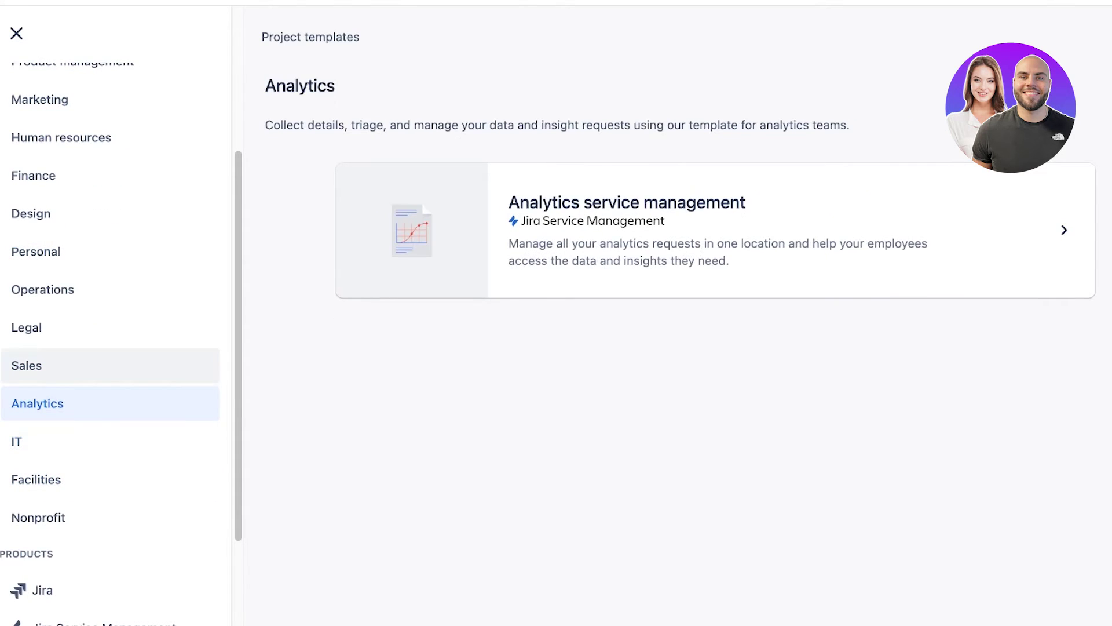
left_click(27, 364)
scroll(110, 377, "down", 2)
scroll(110, 400, "up", 5)
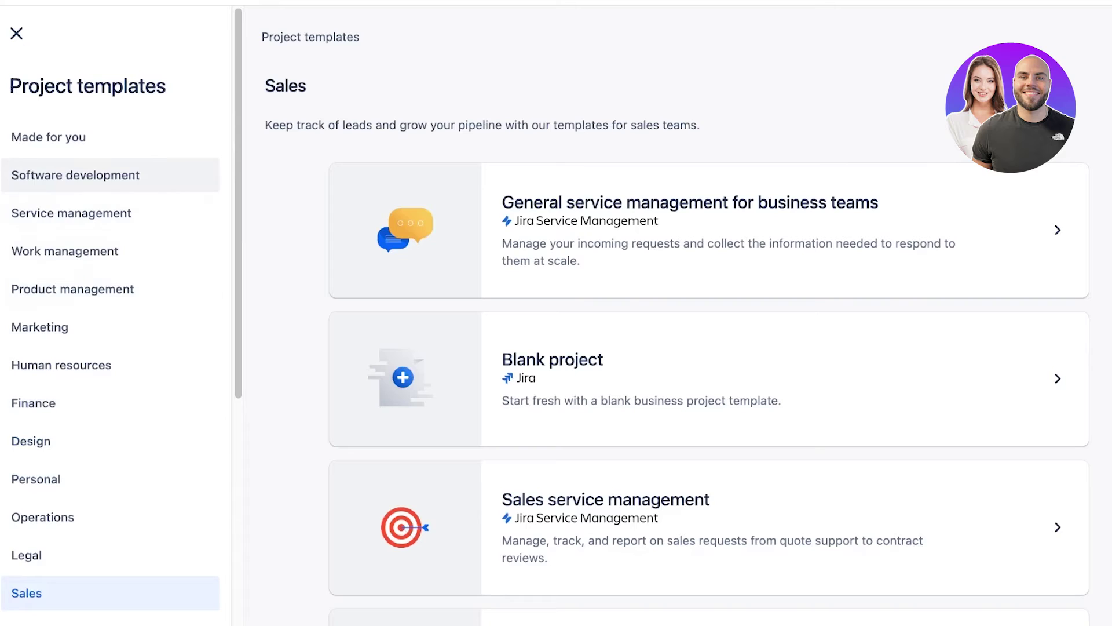
left_click(72, 289)
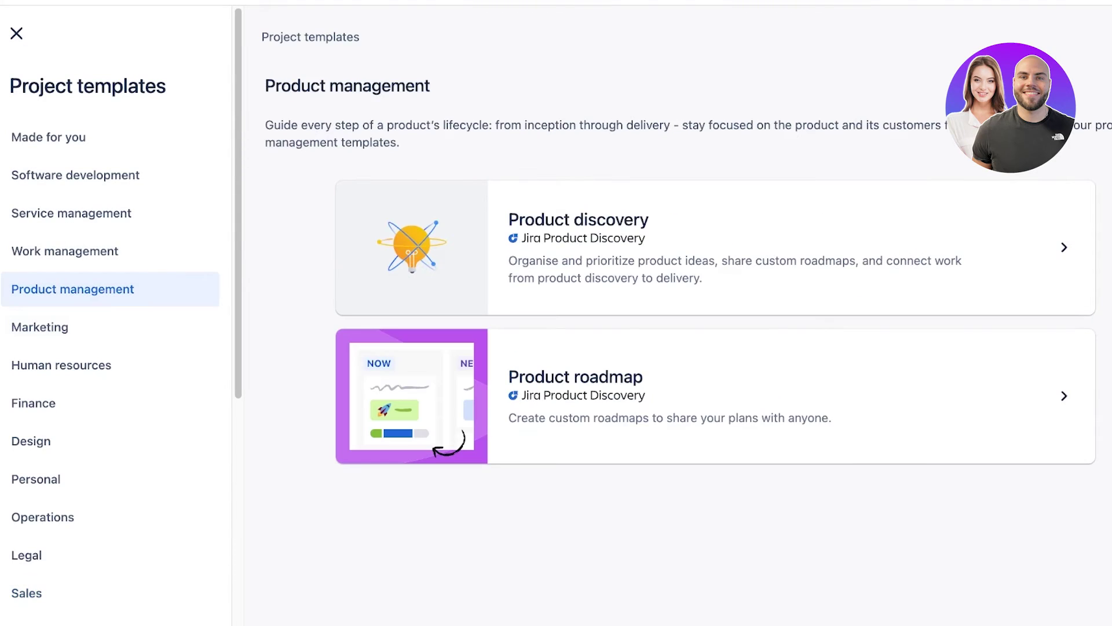
scroll(72, 284, "down", 1)
left_click(65, 249)
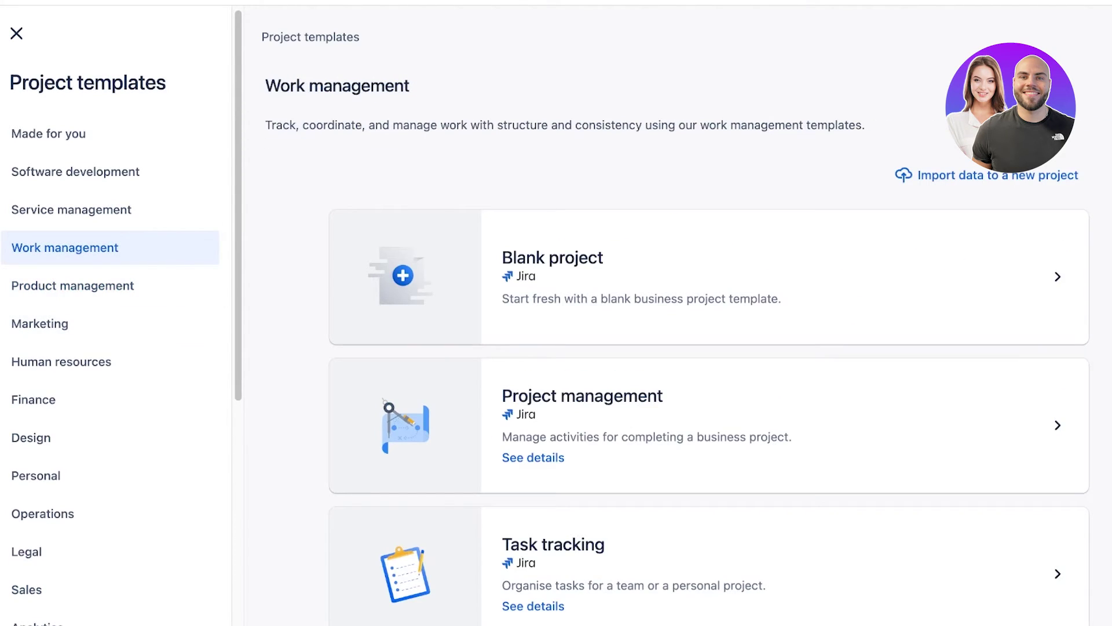
Scroll through the Work management templates to review the options.
scroll(709, 324, "down", 3)
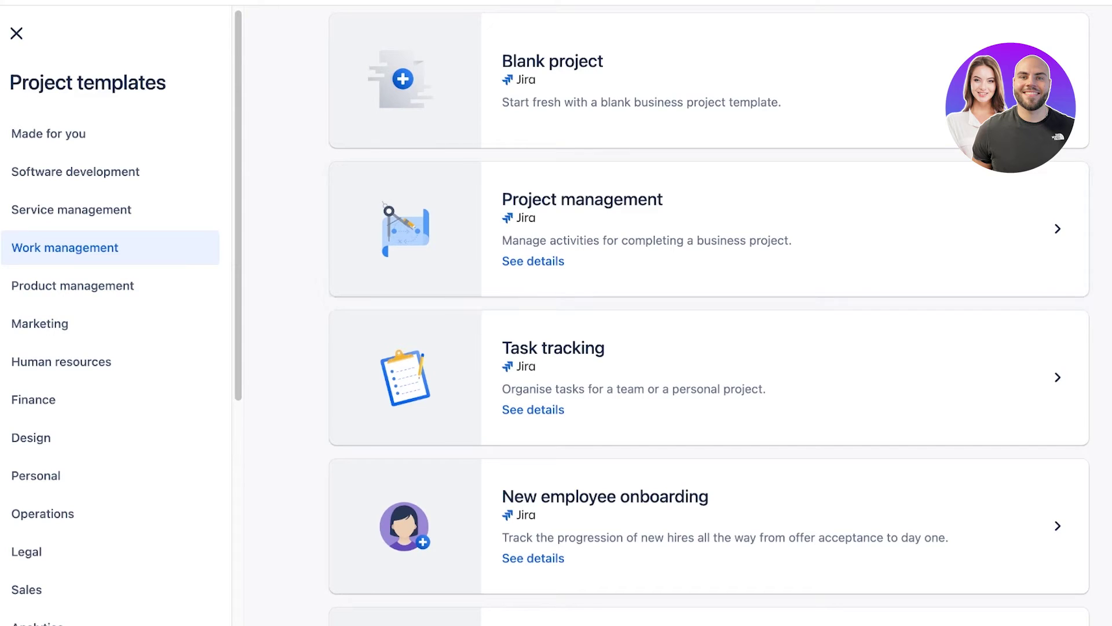
scroll(709, 371, "down", 7)
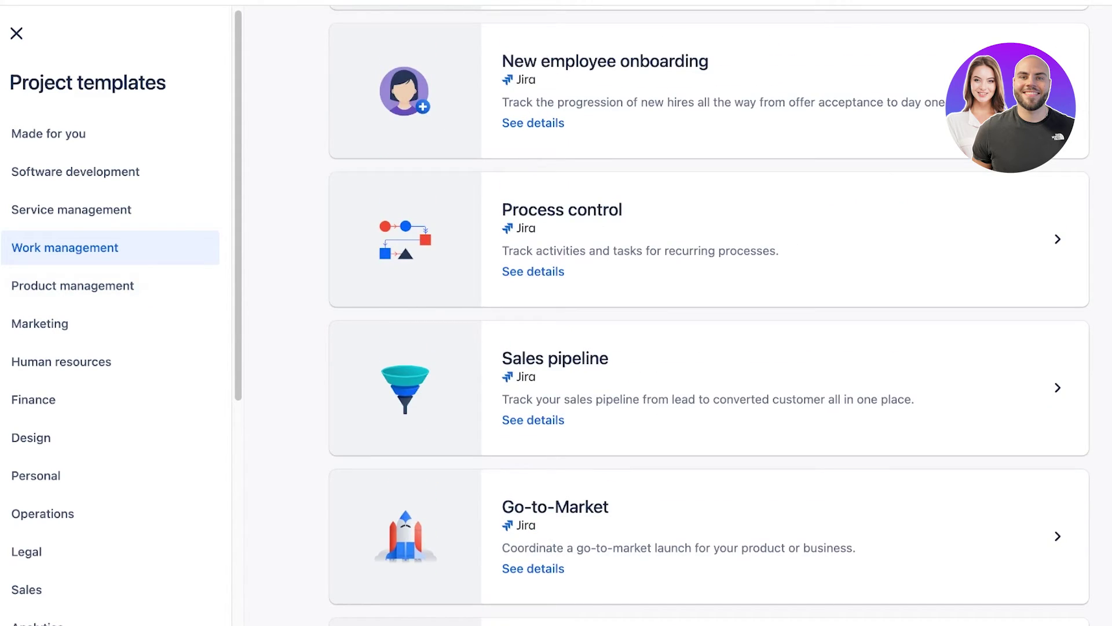
scroll(709, 243, "up", 7)
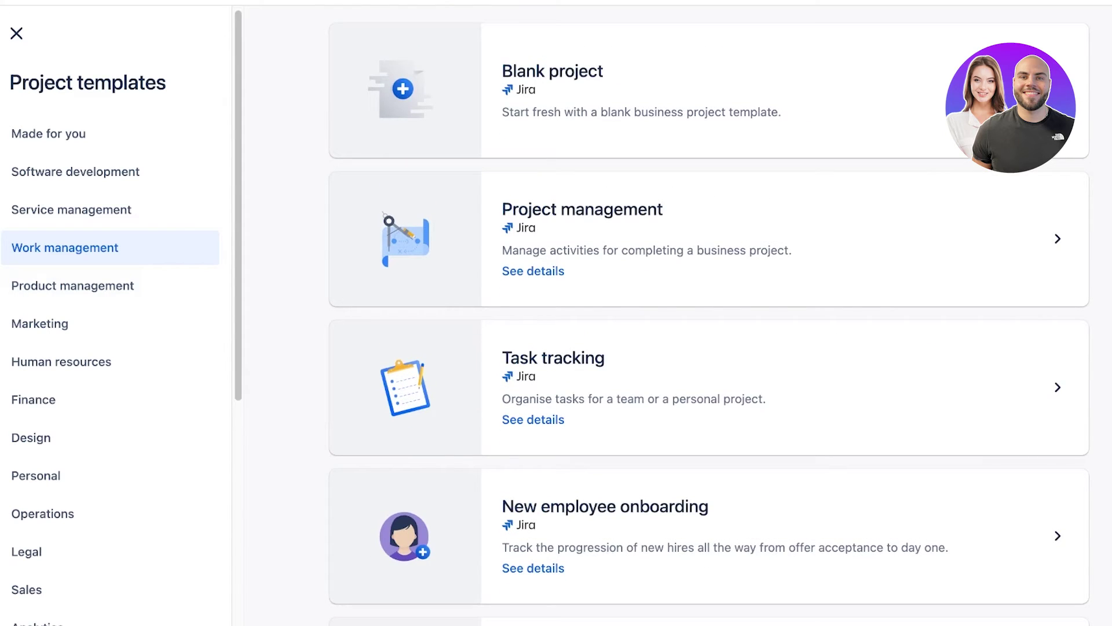
scroll(709, 324, "up", 3)
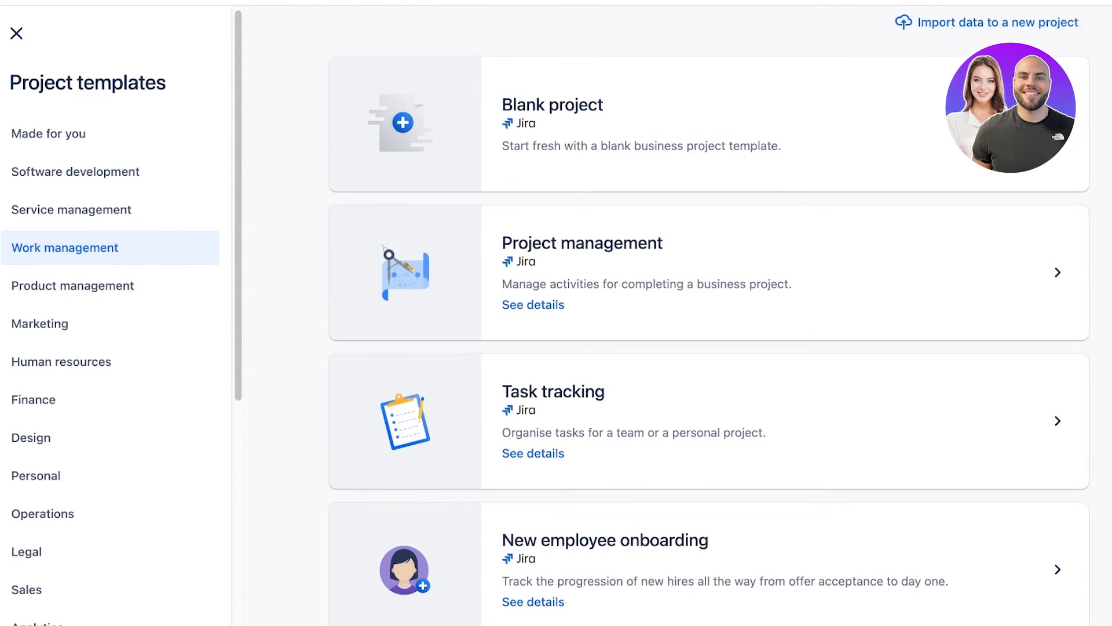
scroll(710, 324, "down", 1)
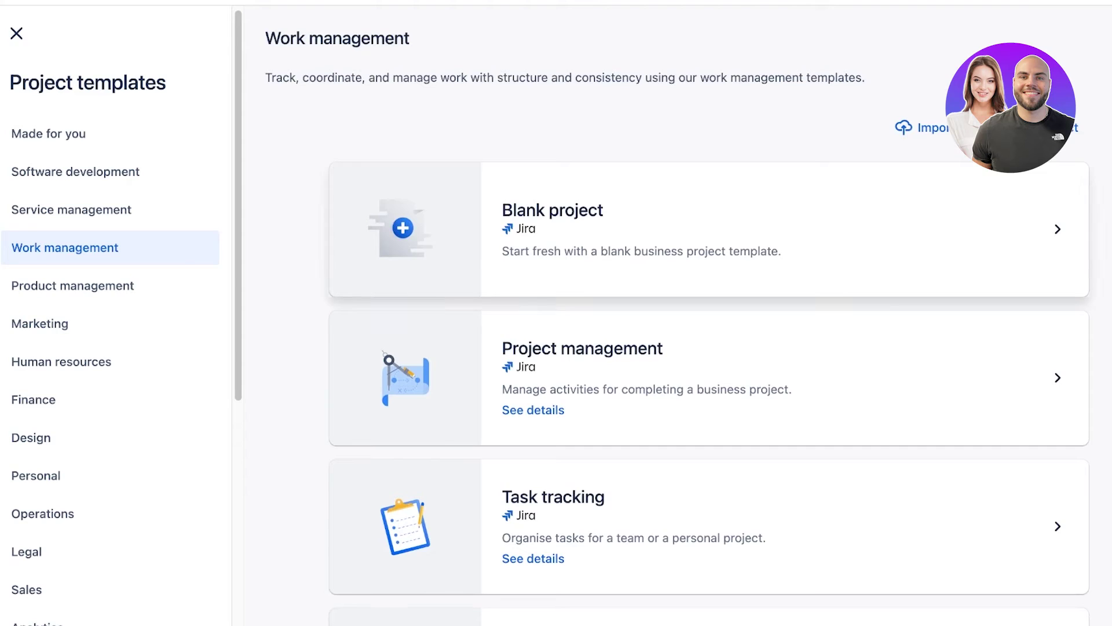
scroll(709, 313, "down", 20)
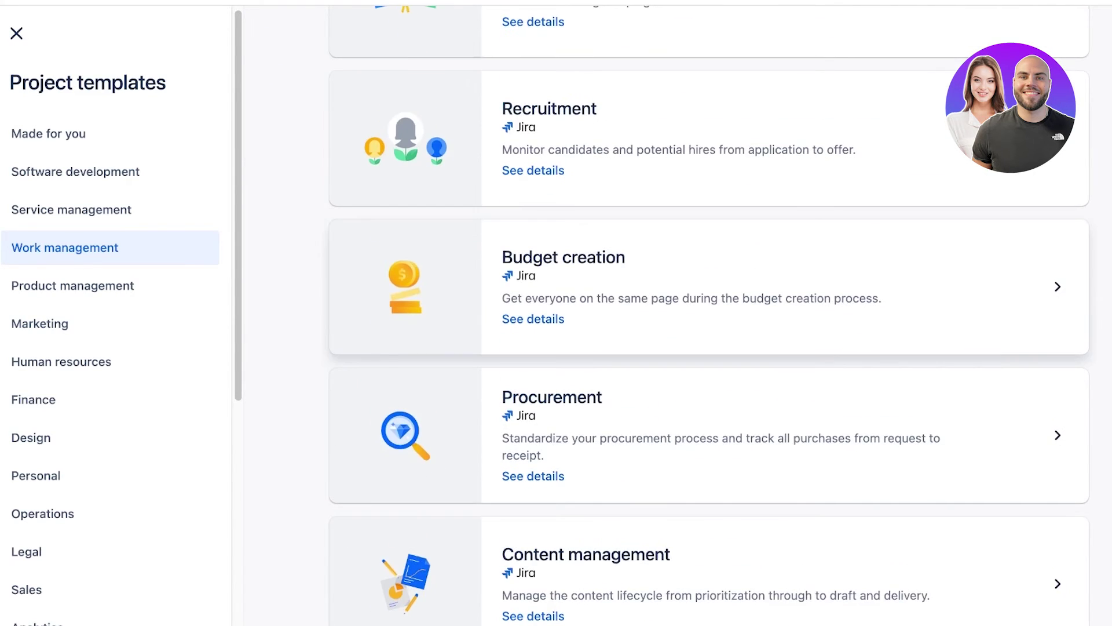
scroll(709, 313, "down", 20)
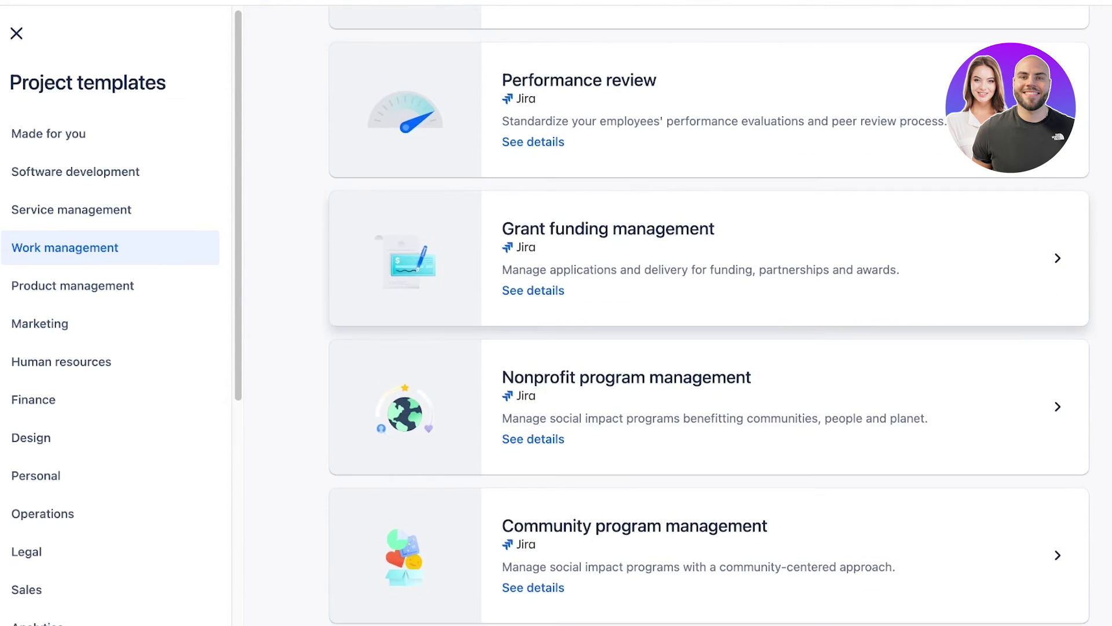
scroll(710, 313, "up", 20)
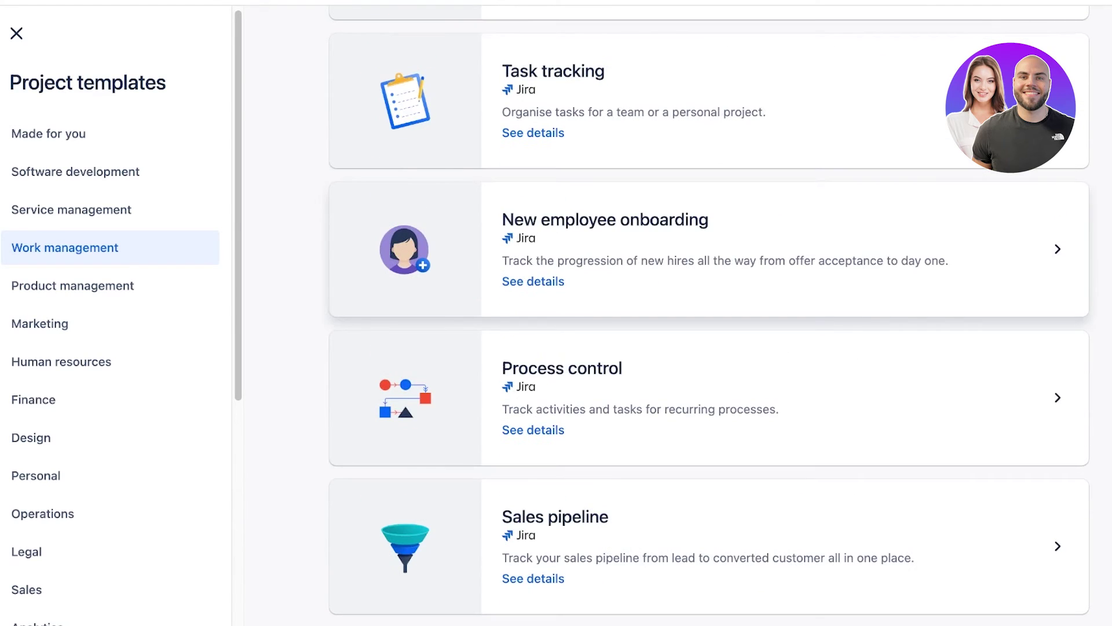
scroll(709, 405, "up", 1)
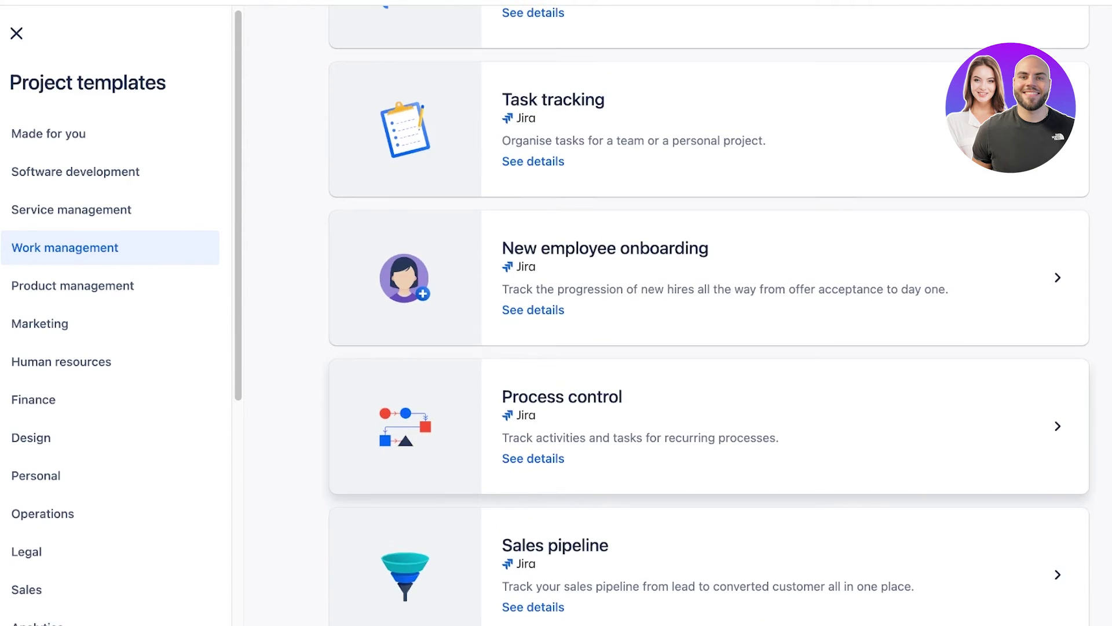
scroll(709, 406, "up", 5)
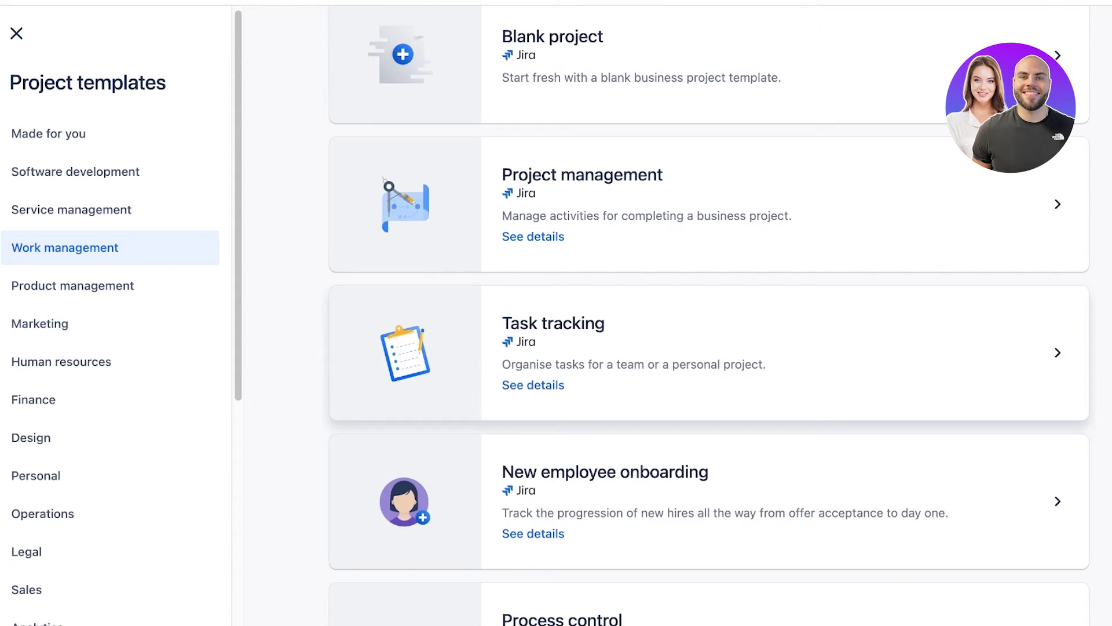
scroll(710, 371, "up", 4)
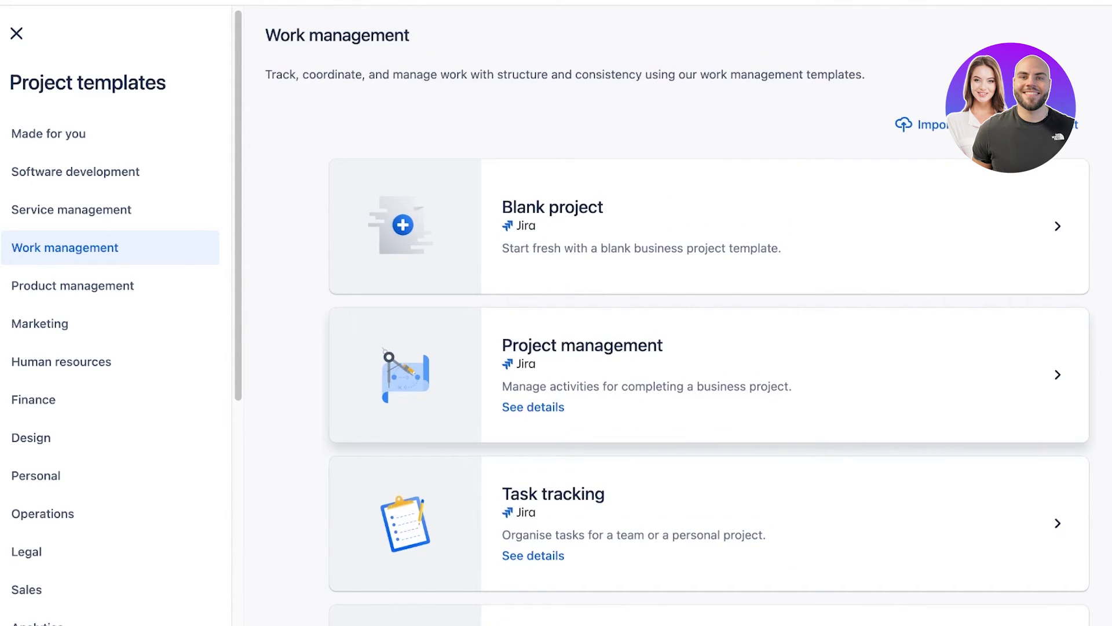
Compare Product management, Marketing and Human resources templates, settling on Marketing's Content management template.
left_click(73, 286)
left_click(40, 324)
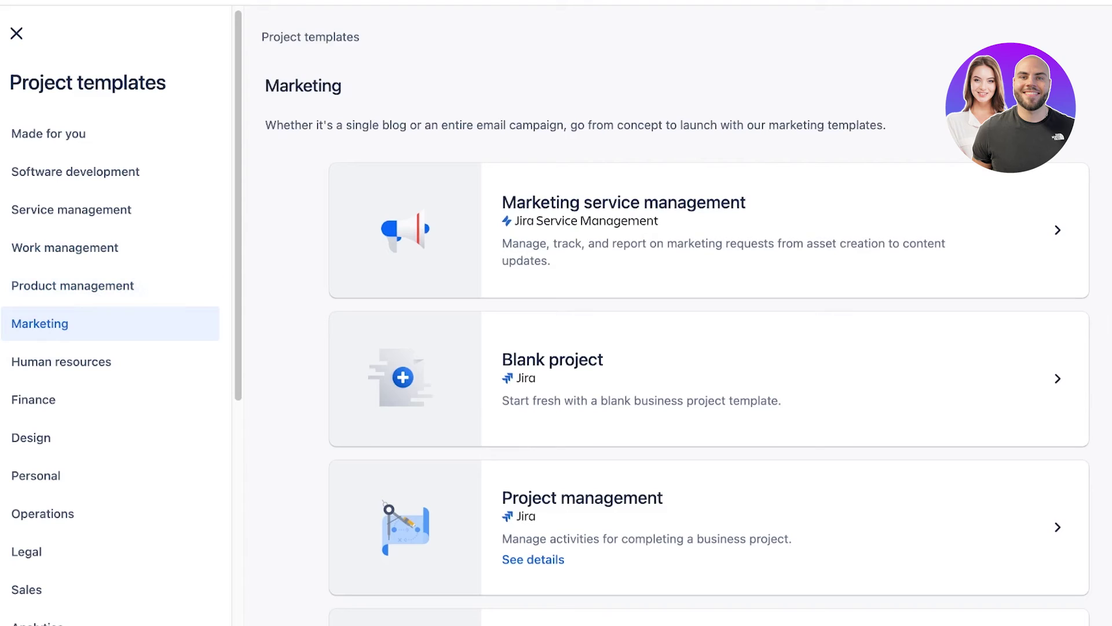
scroll(709, 377, "down", 10)
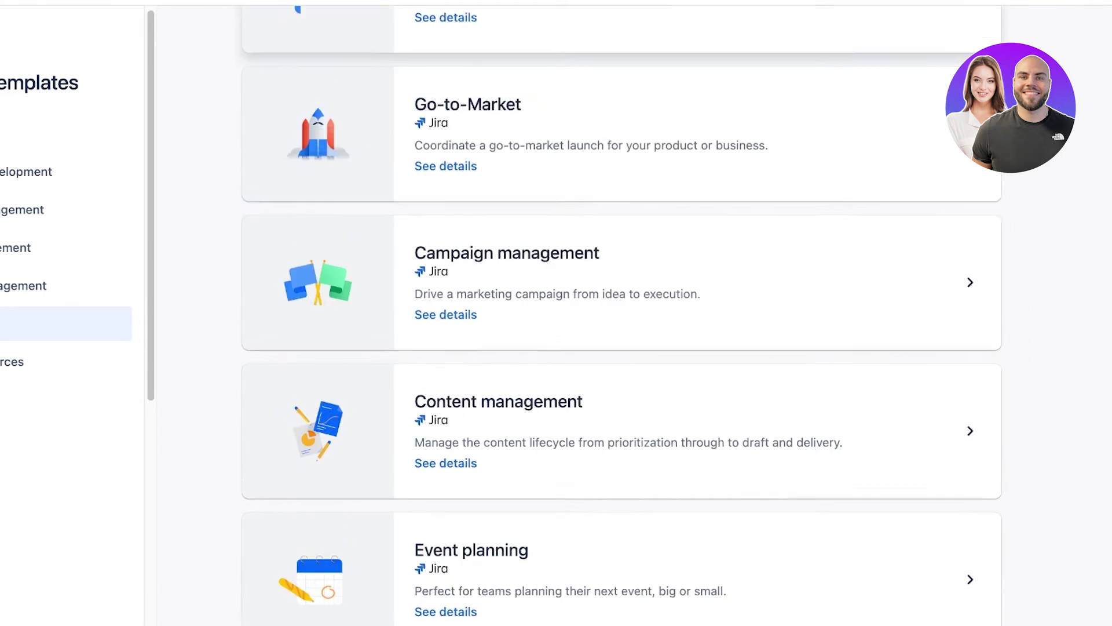
scroll(621, 312, "down", 4)
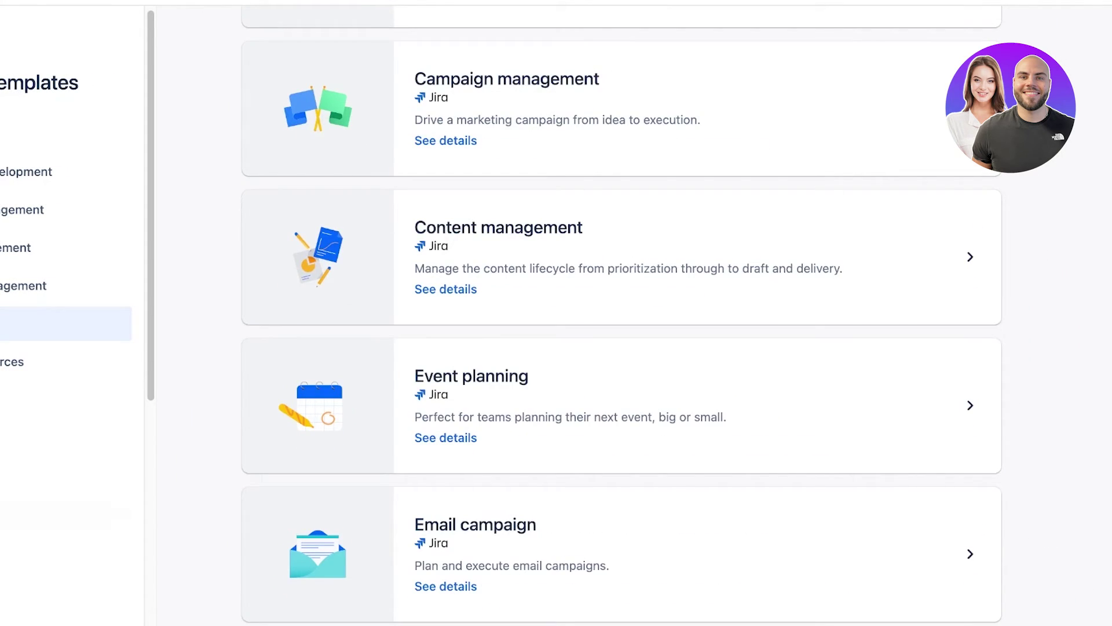
left_click(21, 362)
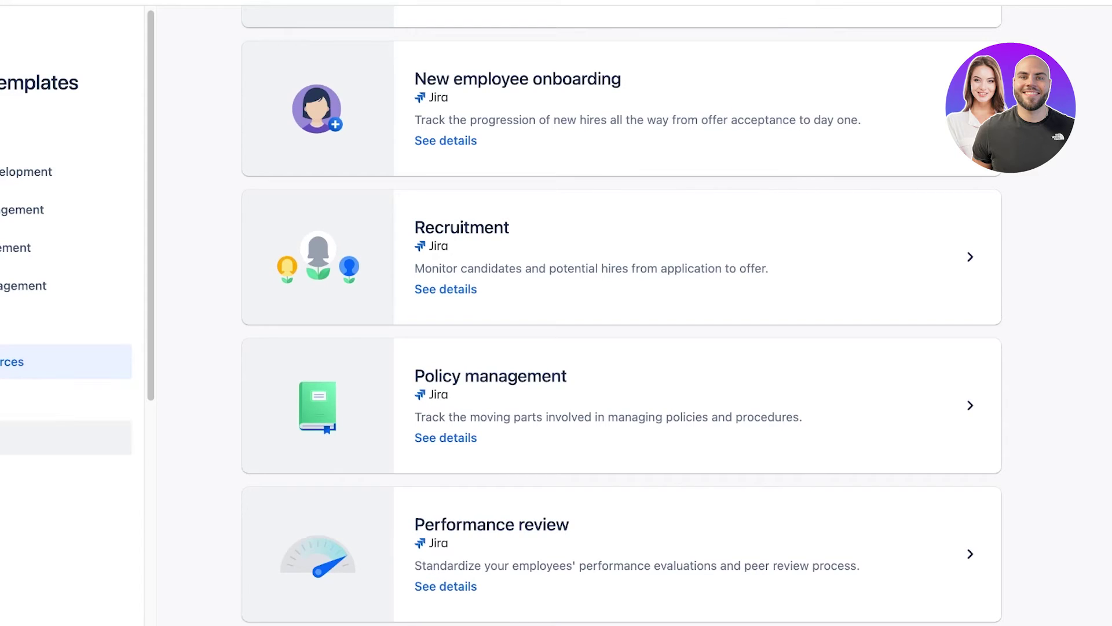
left_click(21, 323)
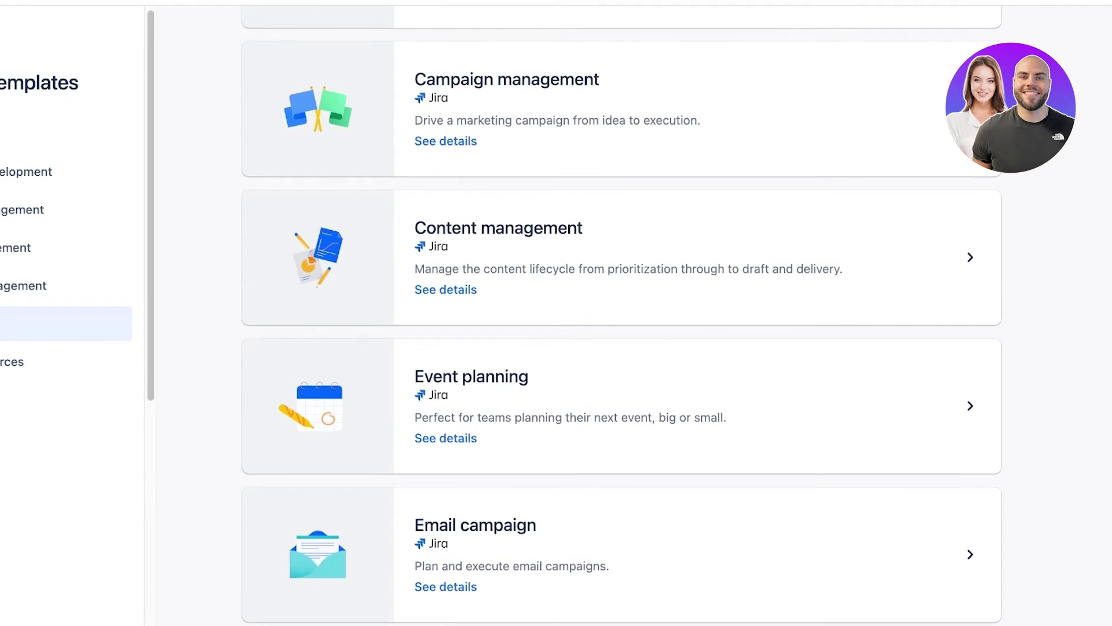
scroll(621, 377, "up", 10)
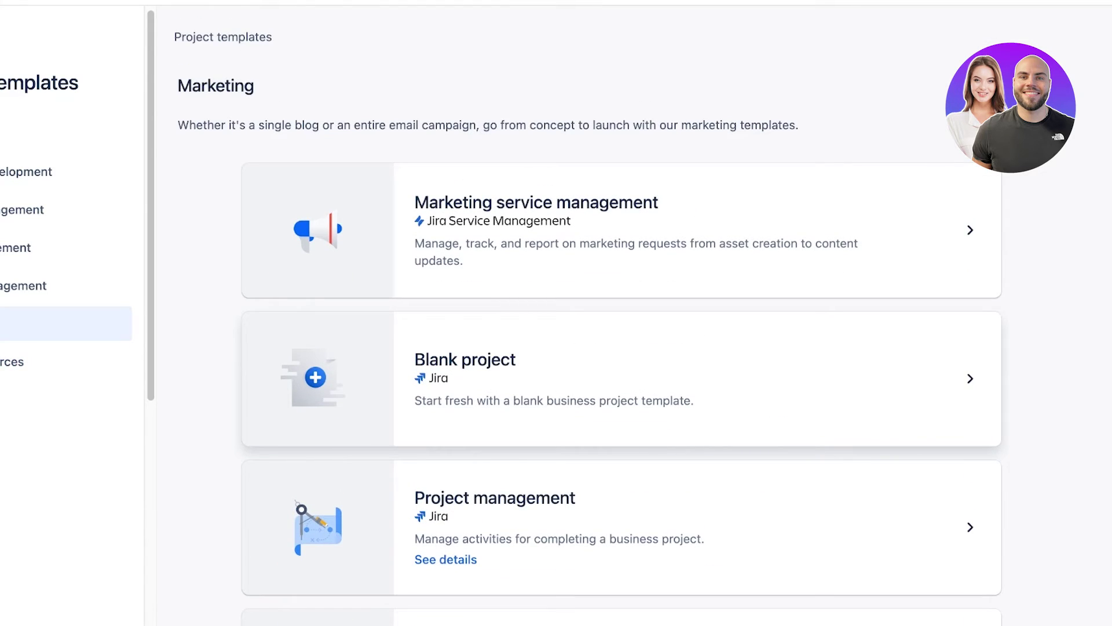
scroll(621, 376, "down", 5)
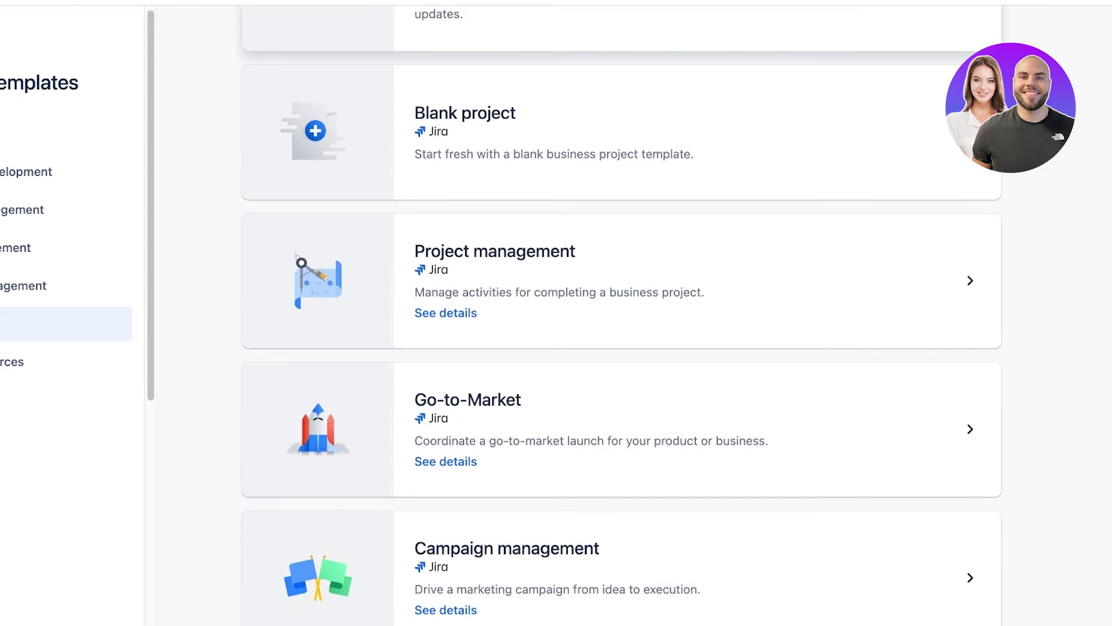
scroll(621, 377, "down", 3)
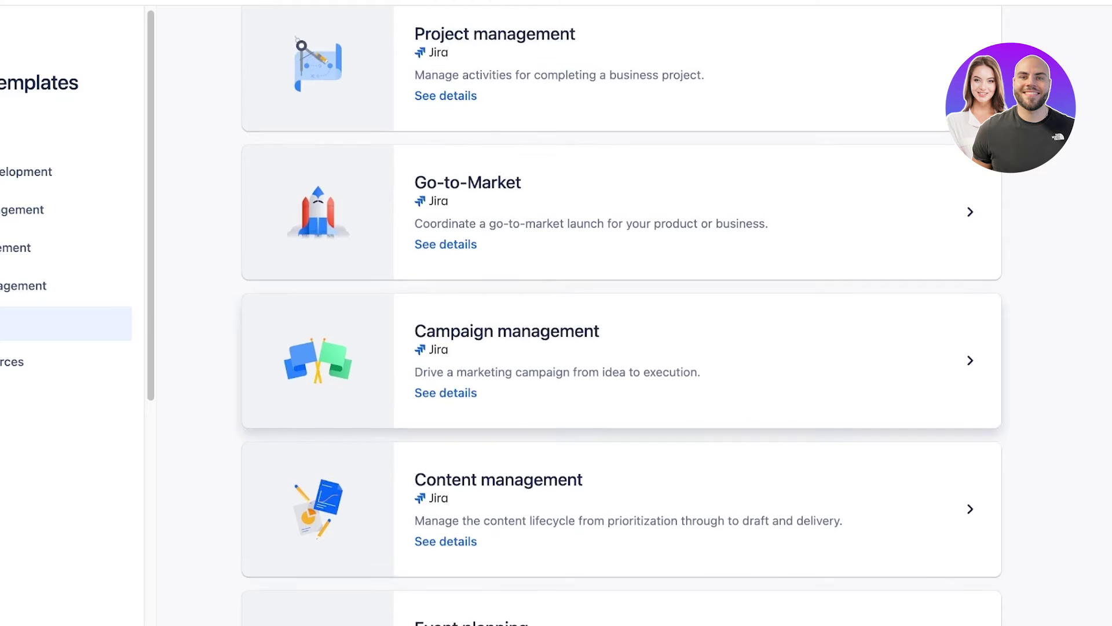
scroll(621, 336, "down", 4)
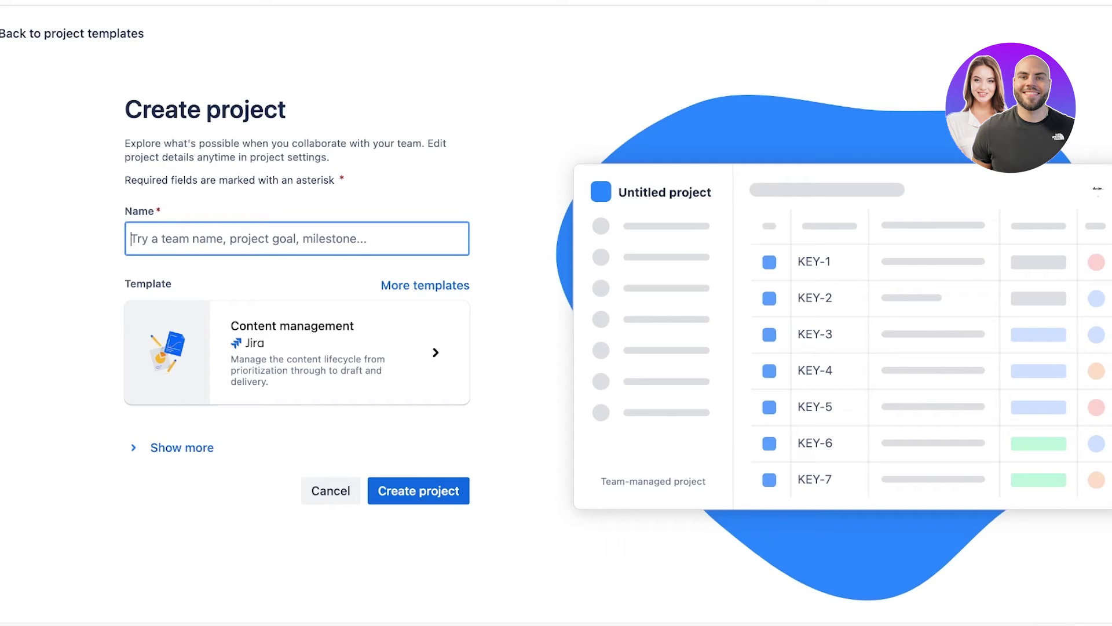
Name the project 'Pink Sapphire Marketing' and create it.
type("A")
key("BackSpace")
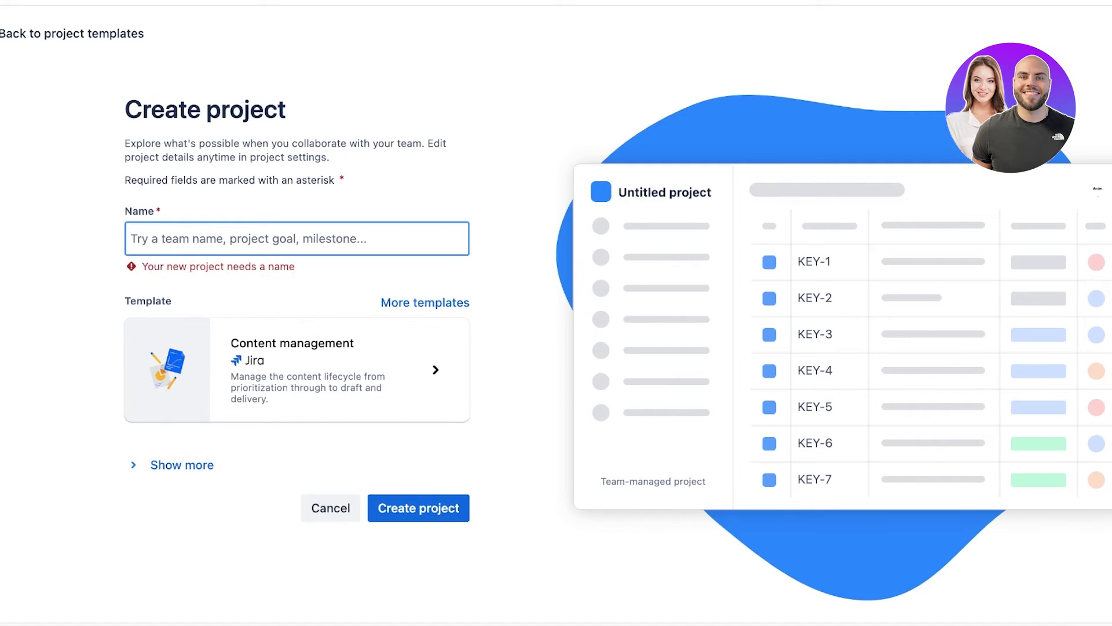
key("BackSpace")
key("BackSpace")
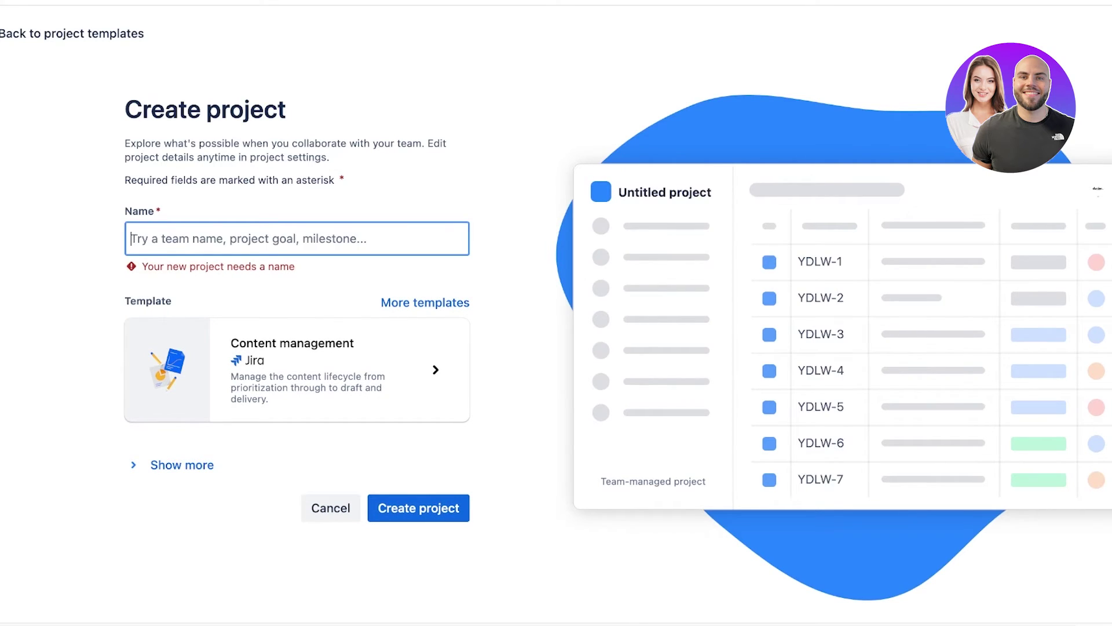
type("Pink ")
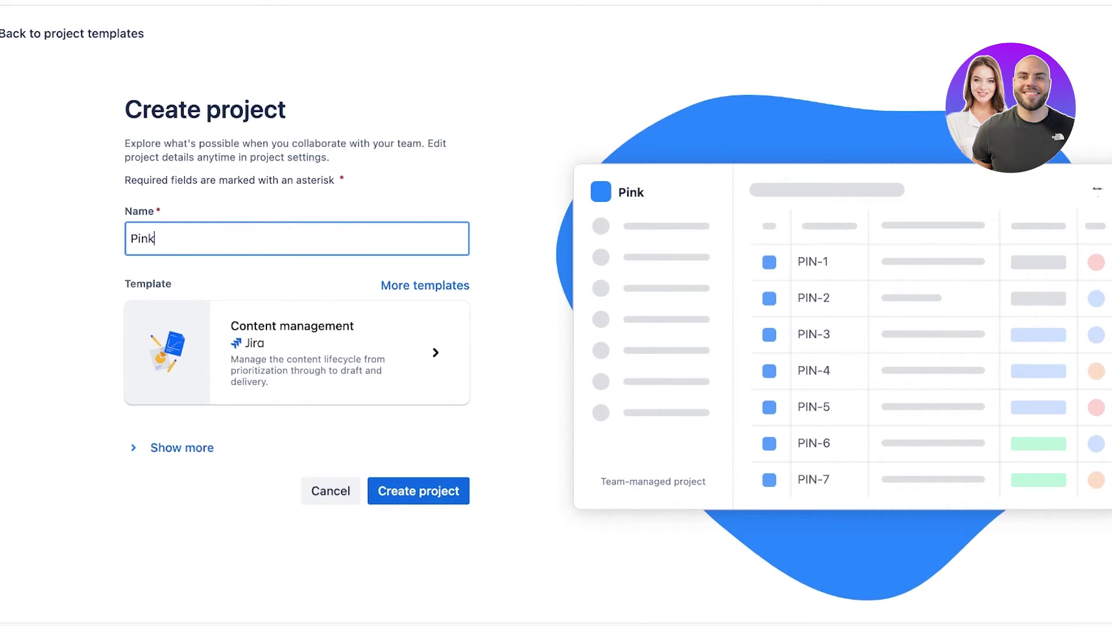
type("Sapphire Marketing")
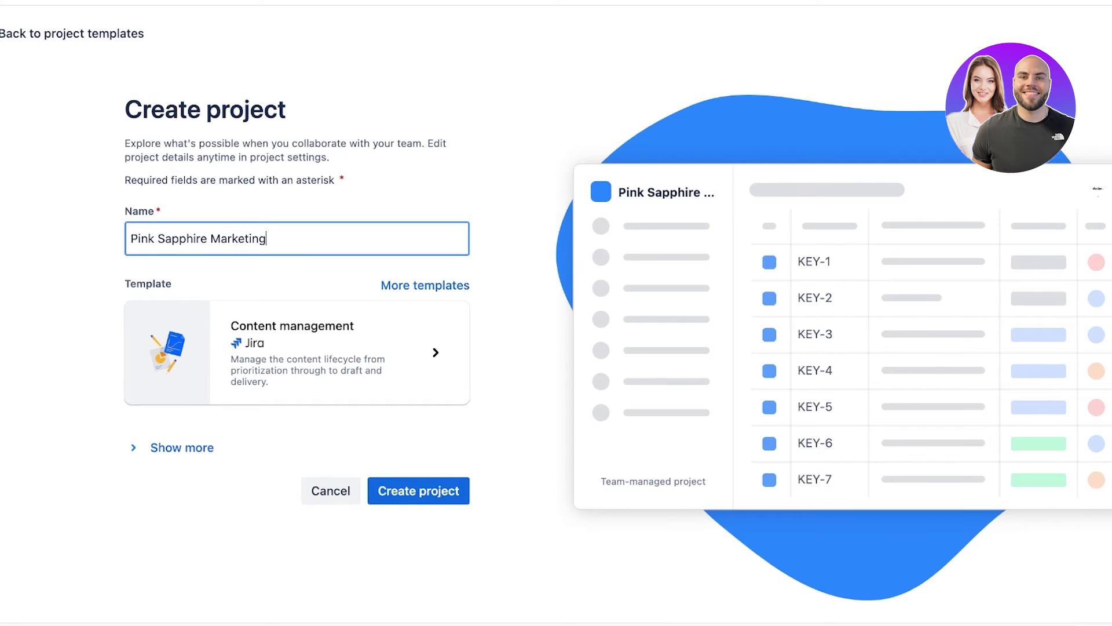
key("Return")
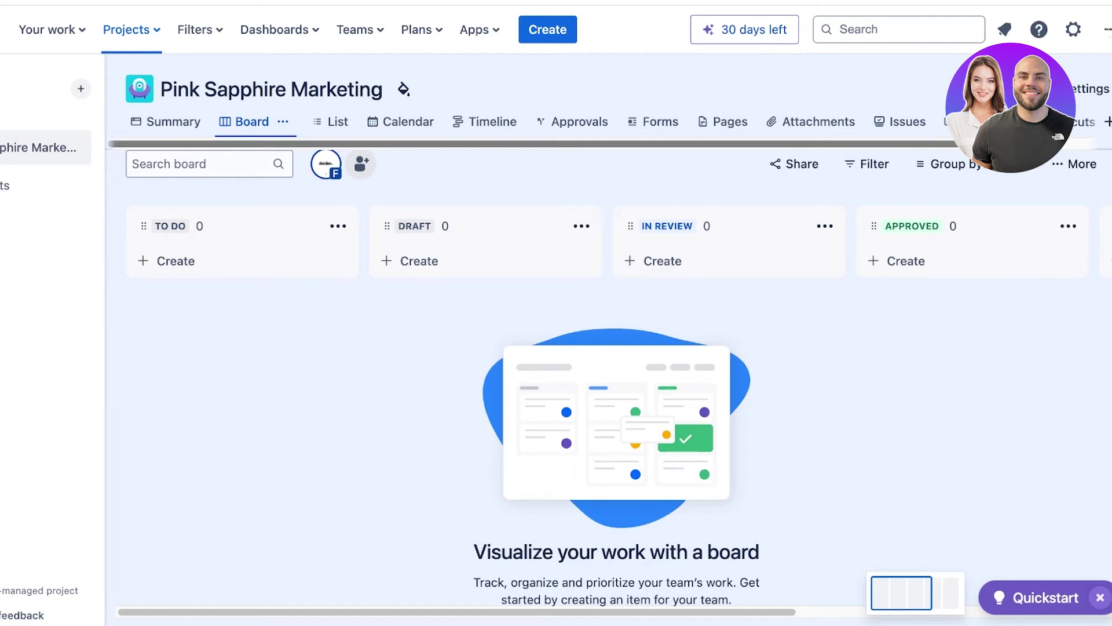
Look at the project's Timeline and Approvals views, then go back to Summary.
left_click(492, 122)
left_click(568, 122)
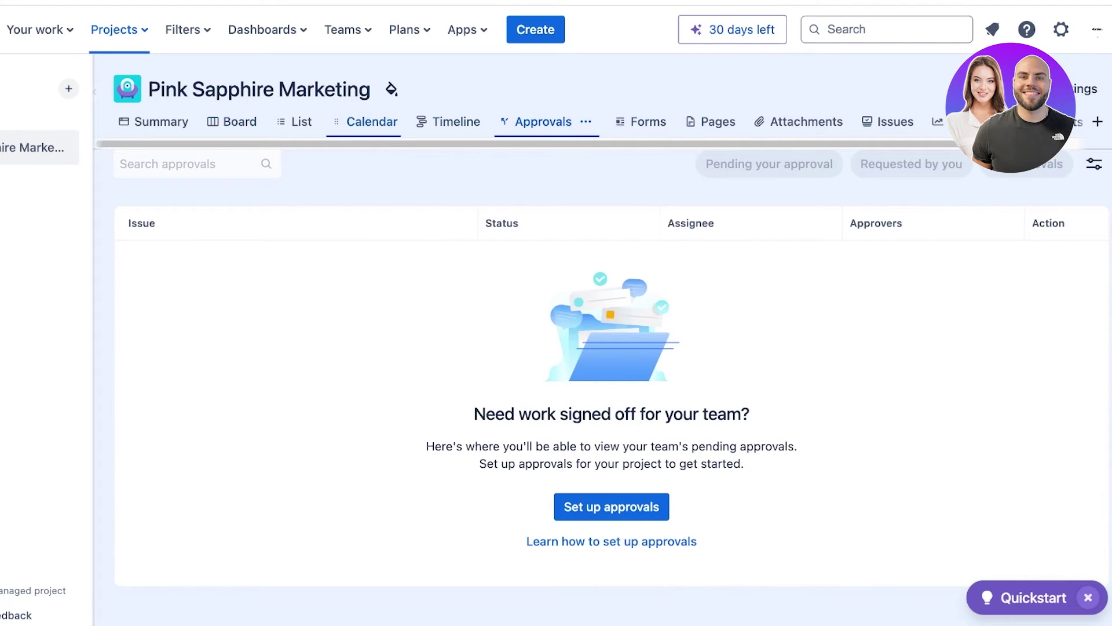
left_click(161, 122)
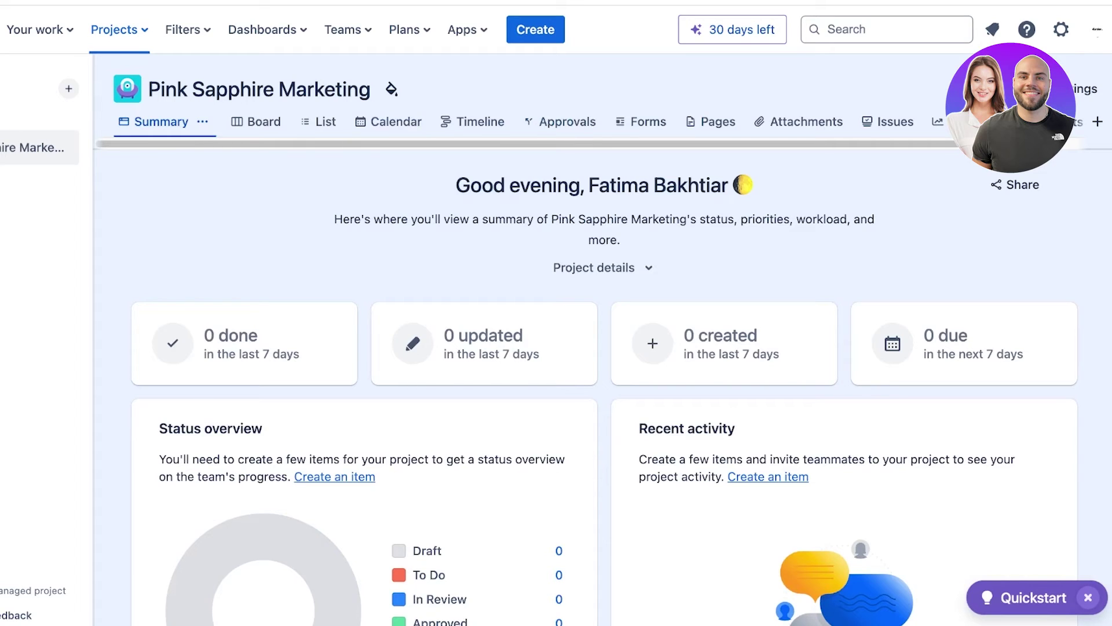
Review the project's Issue types settings, including the Asset description, then return to Summary.
left_click(1087, 88)
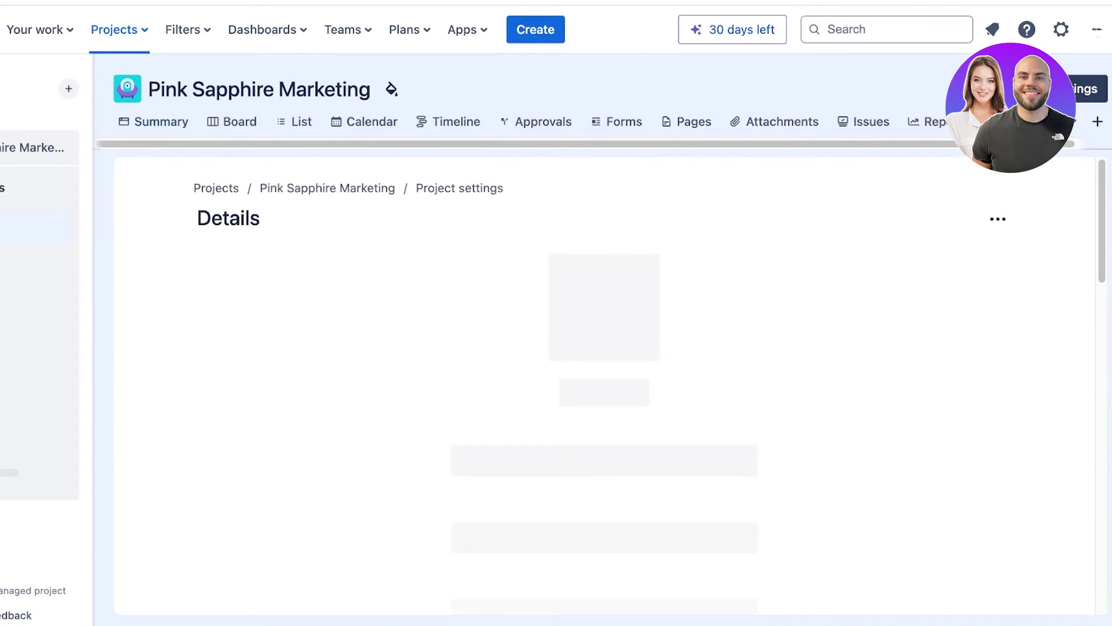
scroll(647, 382, "down", 5)
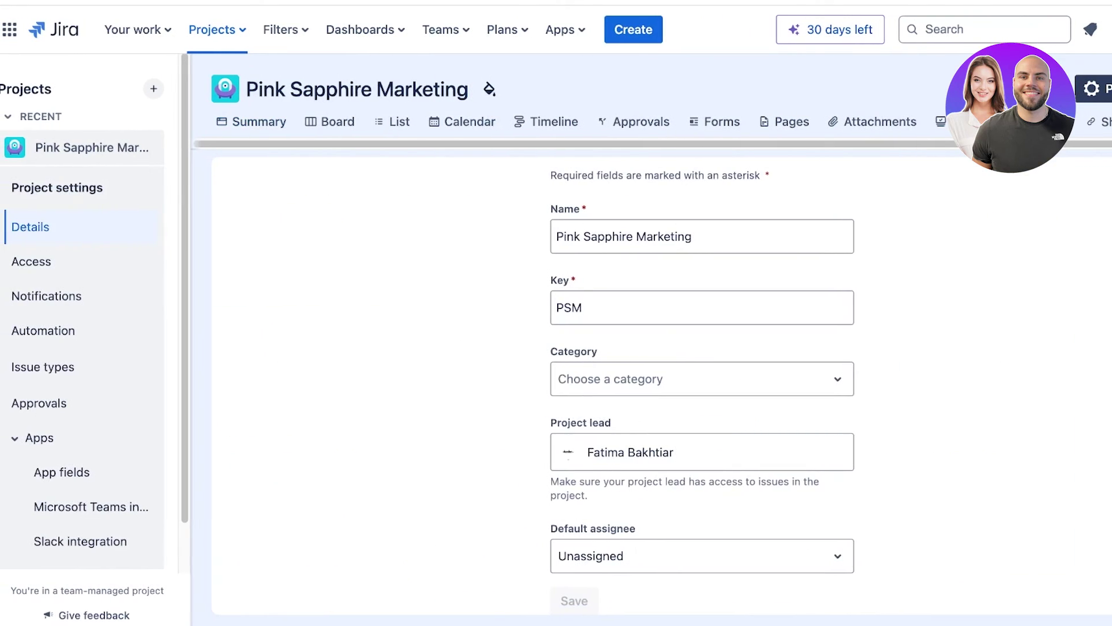
scroll(648, 382, "up", 3)
left_click(75, 366)
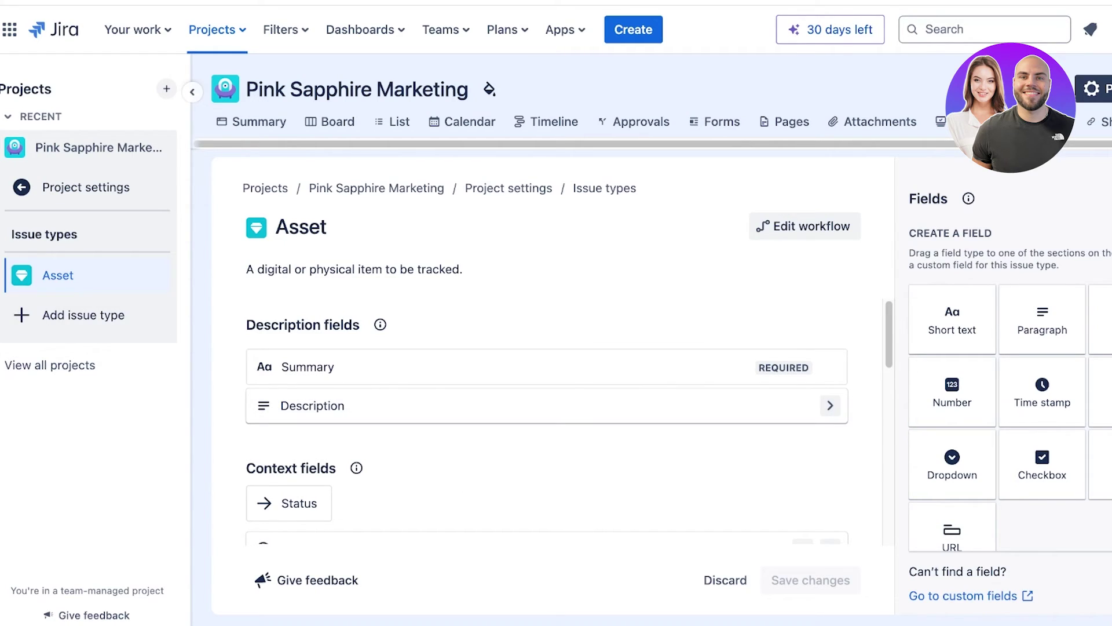
left_click(354, 270)
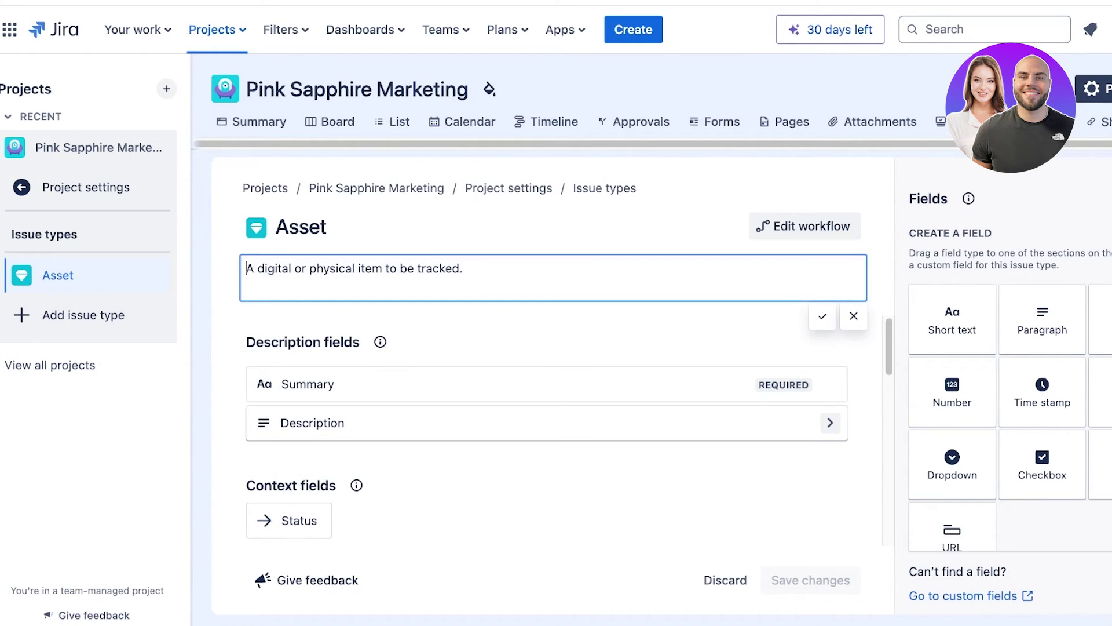
left_click(259, 122)
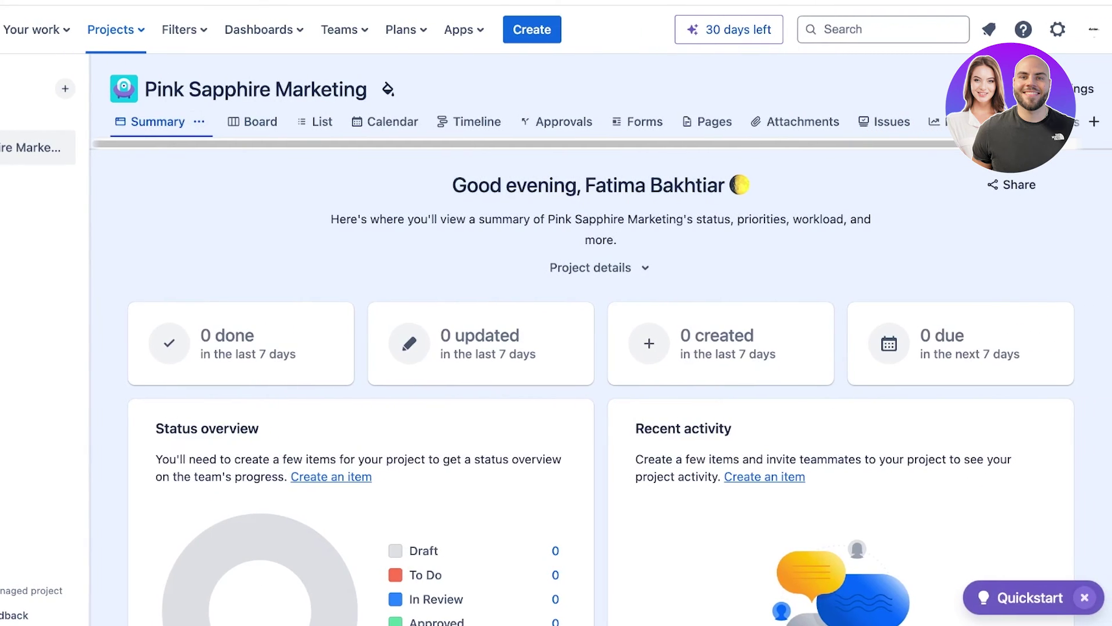
On the board, add a new 'Ideas' status column in the To do category.
left_click(337, 122)
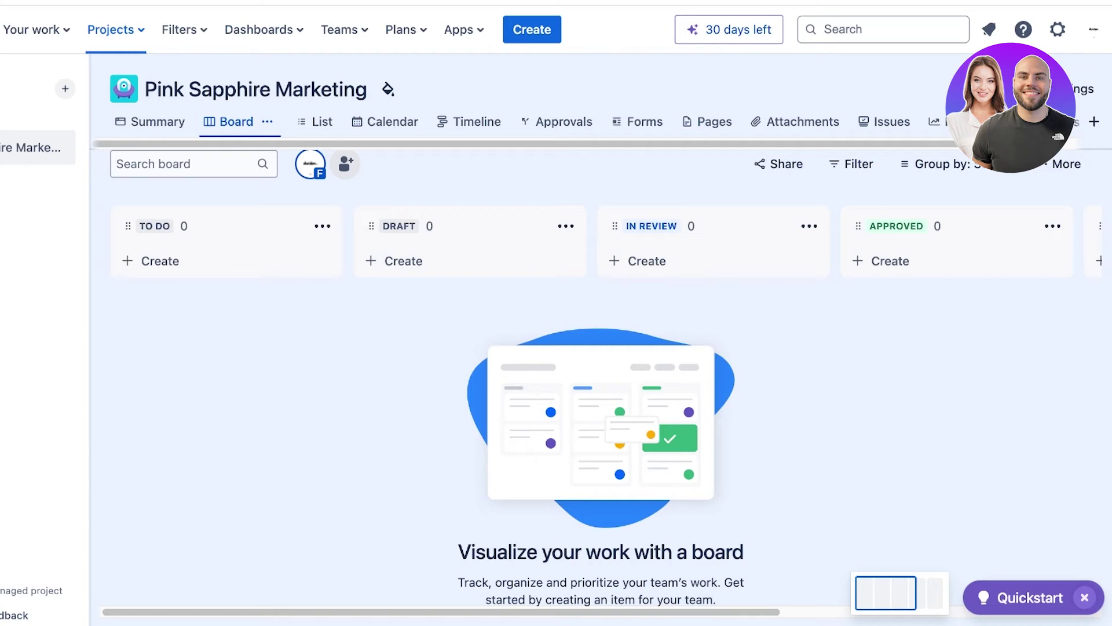
left_click(1085, 598)
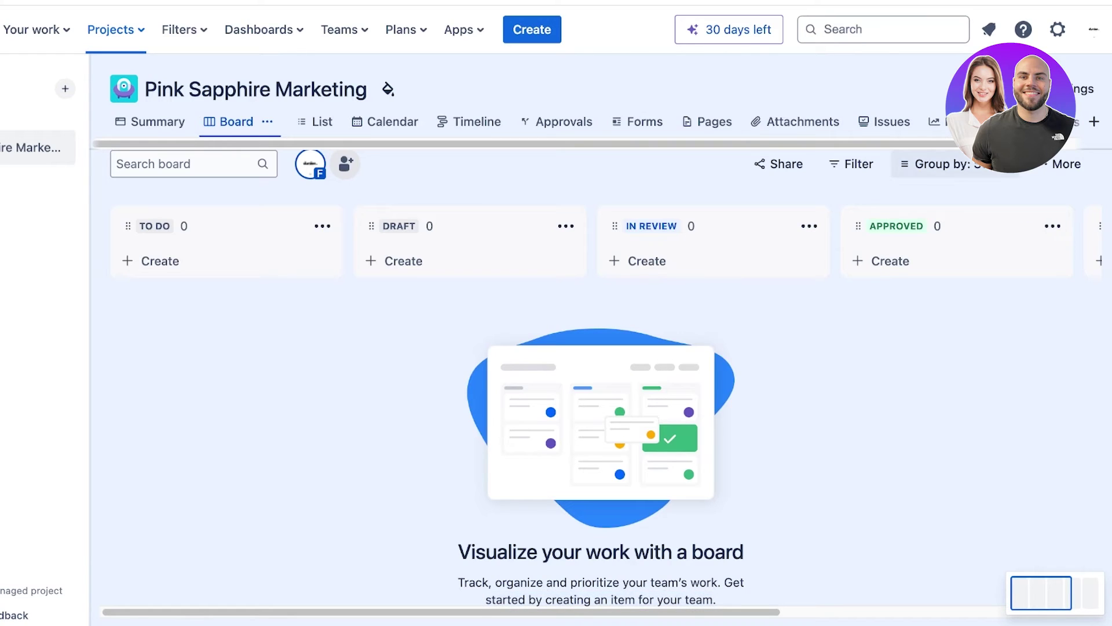
left_click_drag(1005, 144, 1040, 144)
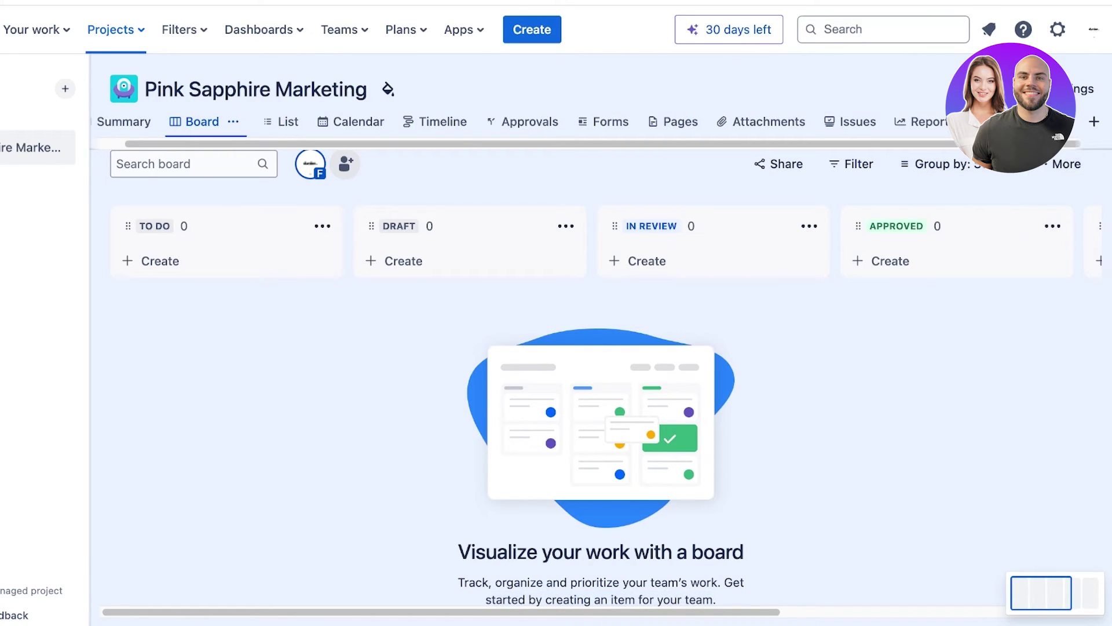
left_click_drag(1042, 593, 1063, 593)
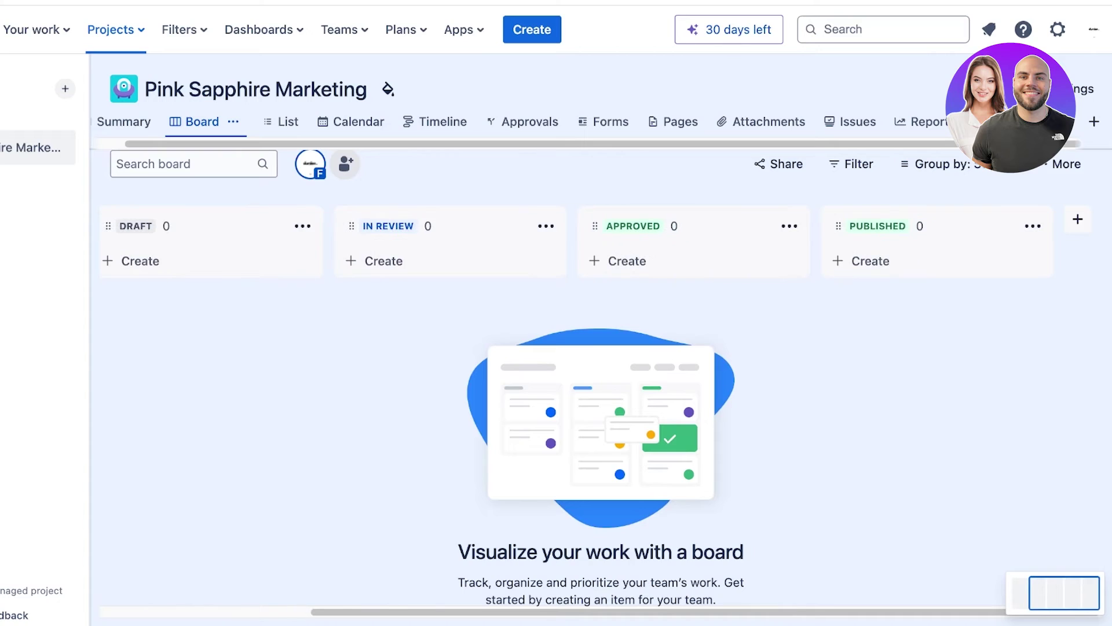
left_click(1077, 219)
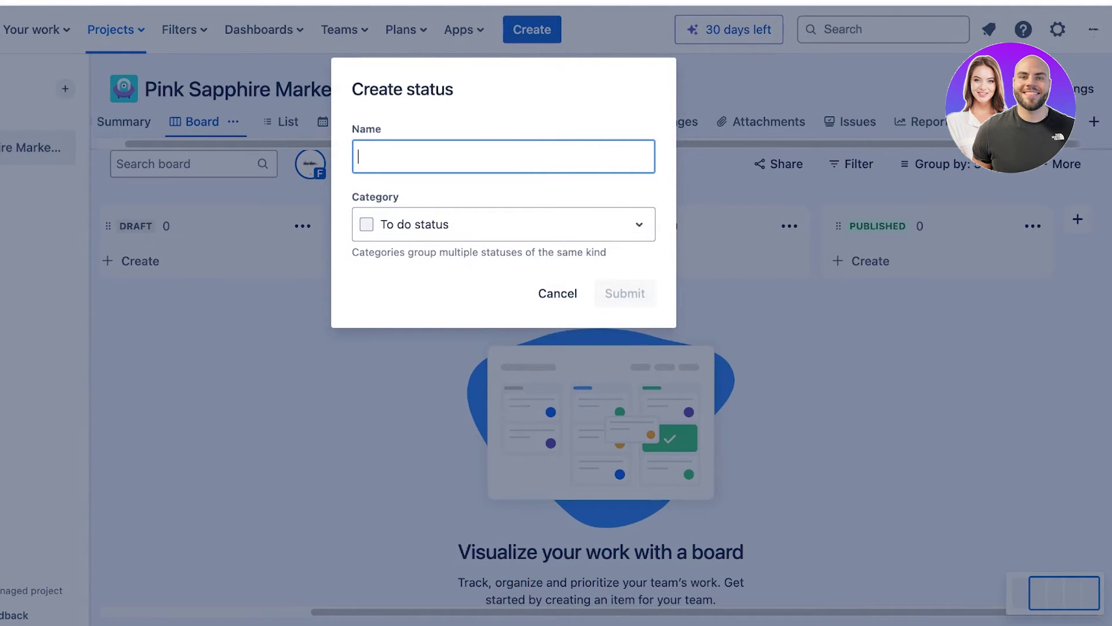
type("G")
key("BackSpace")
type("Ide")
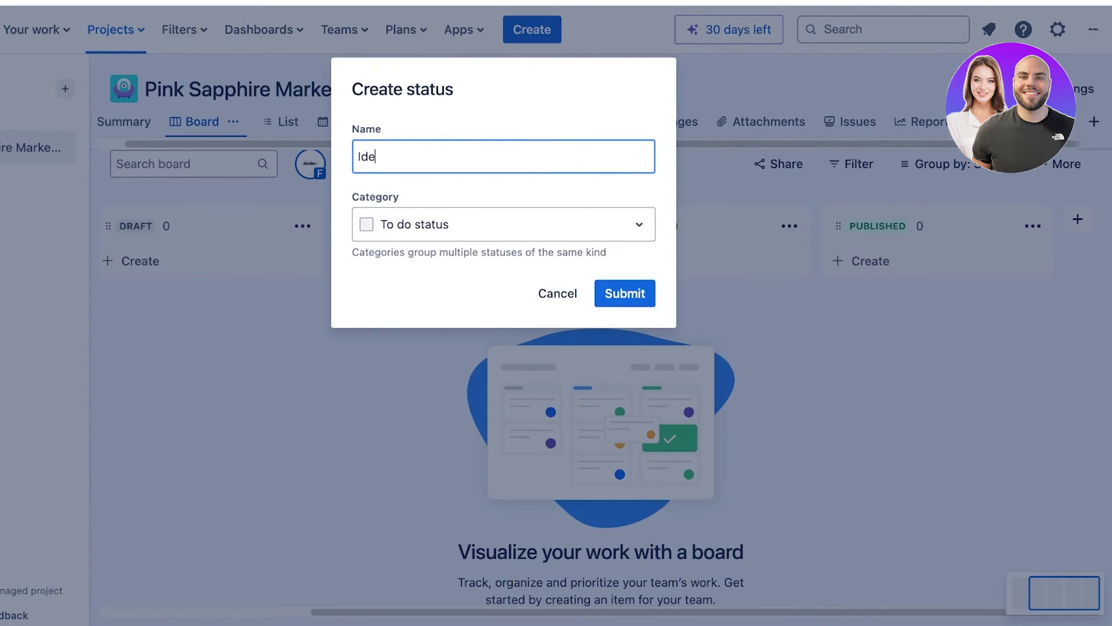
type("as")
left_click(503, 225)
left_click(503, 269)
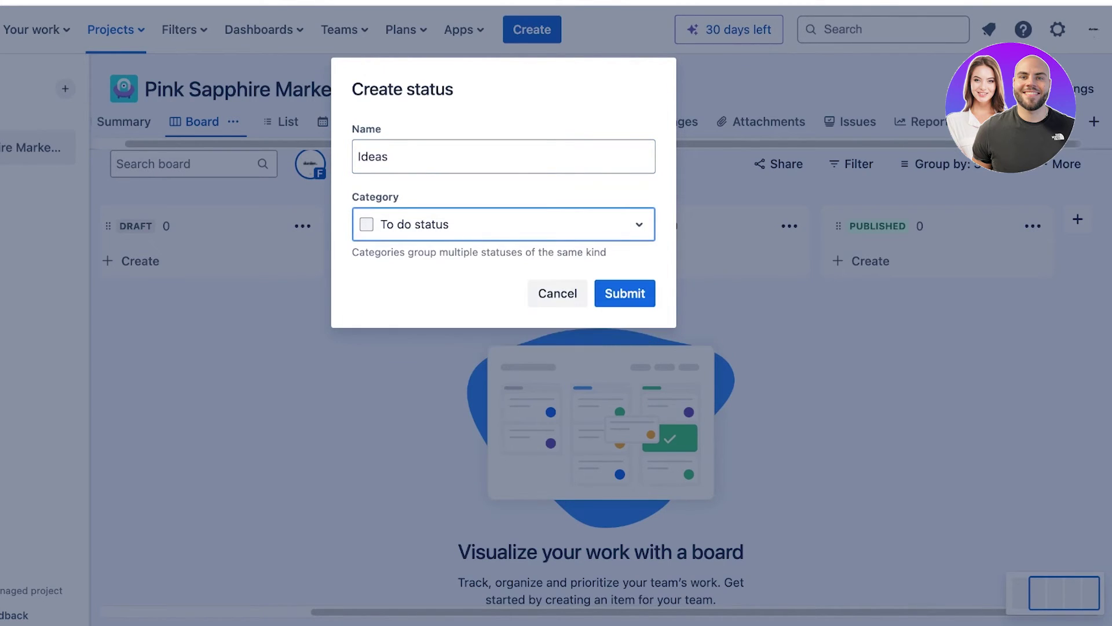
left_click(625, 294)
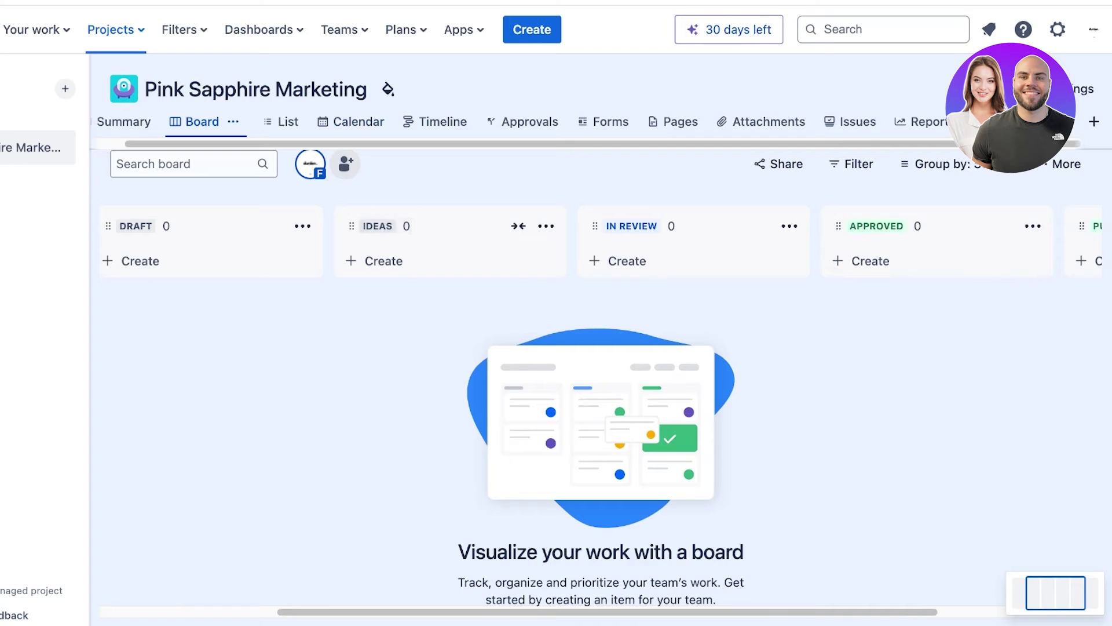
Move the IDEAS column to the first position on the board.
left_click_drag(351, 226, 158, 230)
scroll(174, 229, "left", 4)
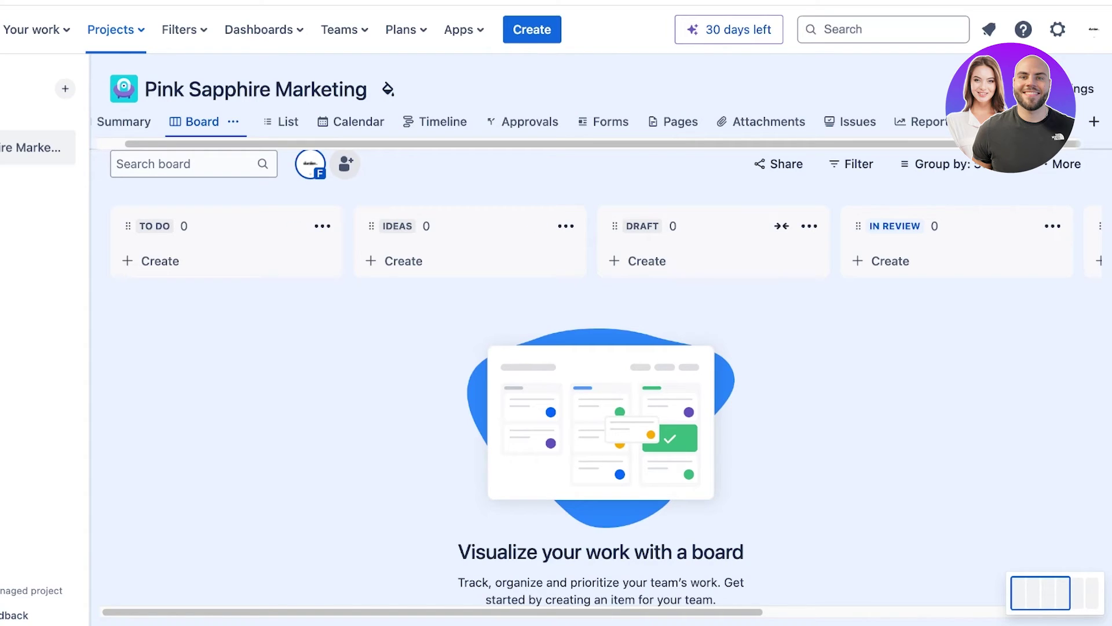
double_click(538, 226)
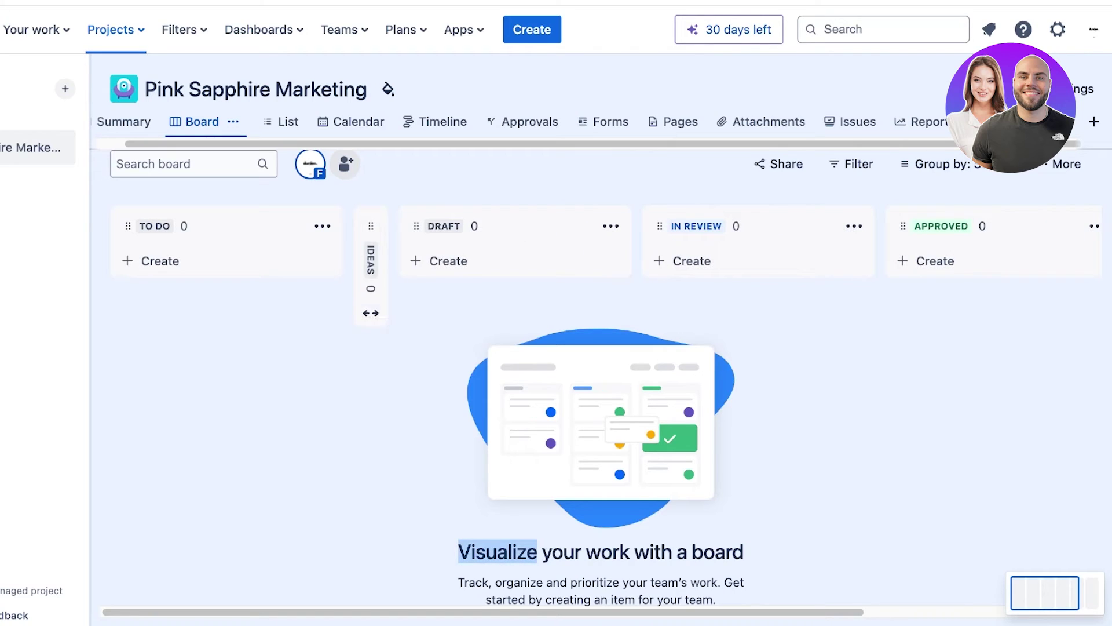
left_click_drag(370, 226, 128, 226)
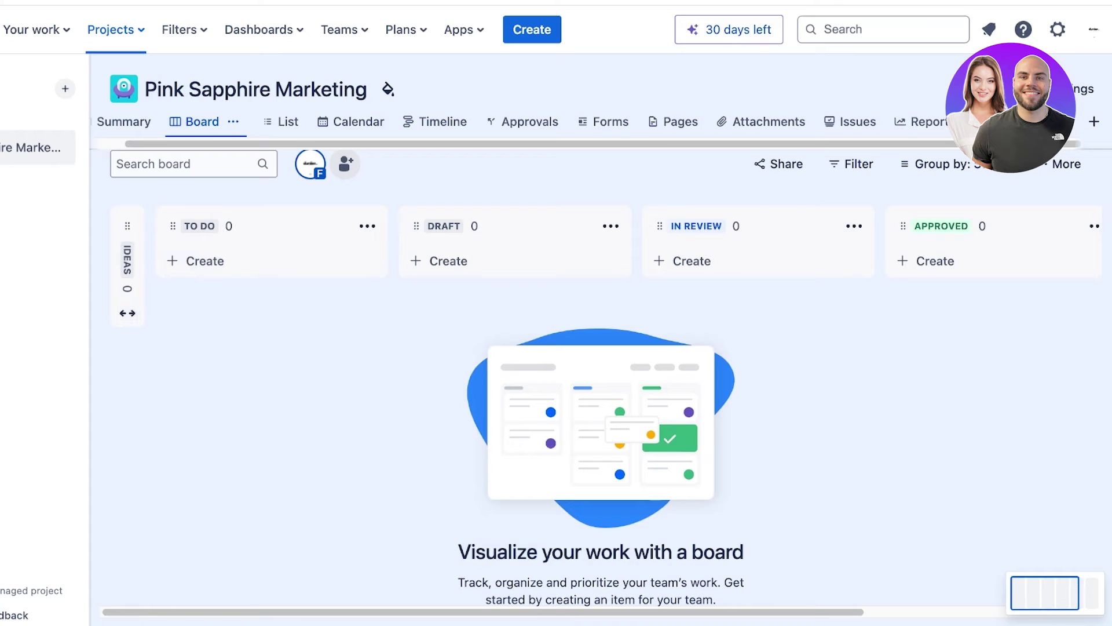
left_click(128, 313)
Open the inline new-issue entry box at the top of the IDEAS column.
left_click(151, 260)
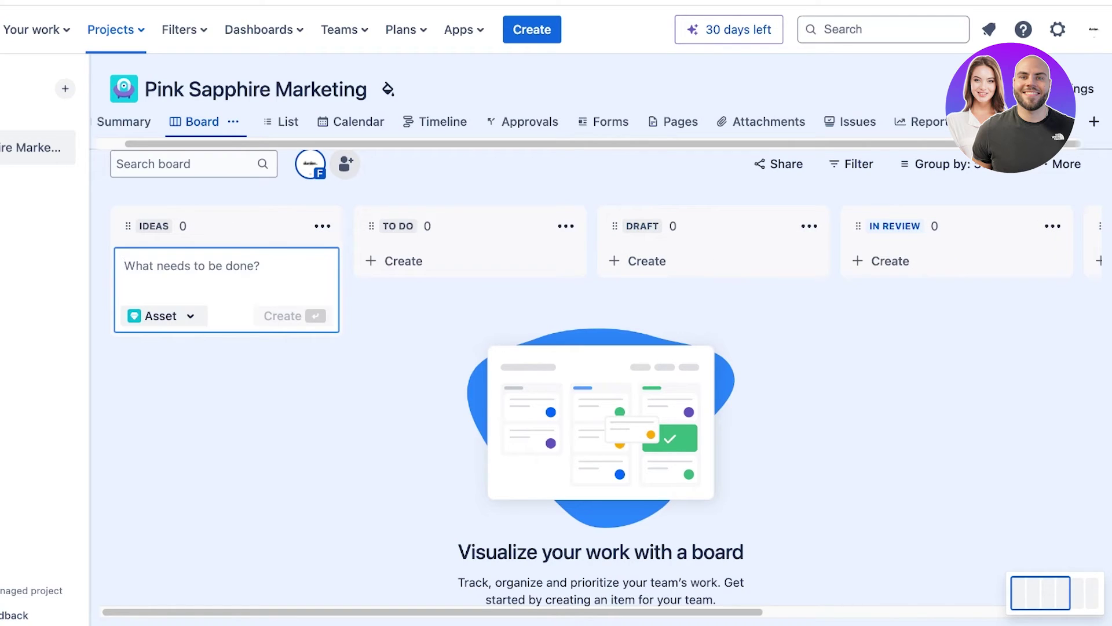
type("S")
key("BackSpace")
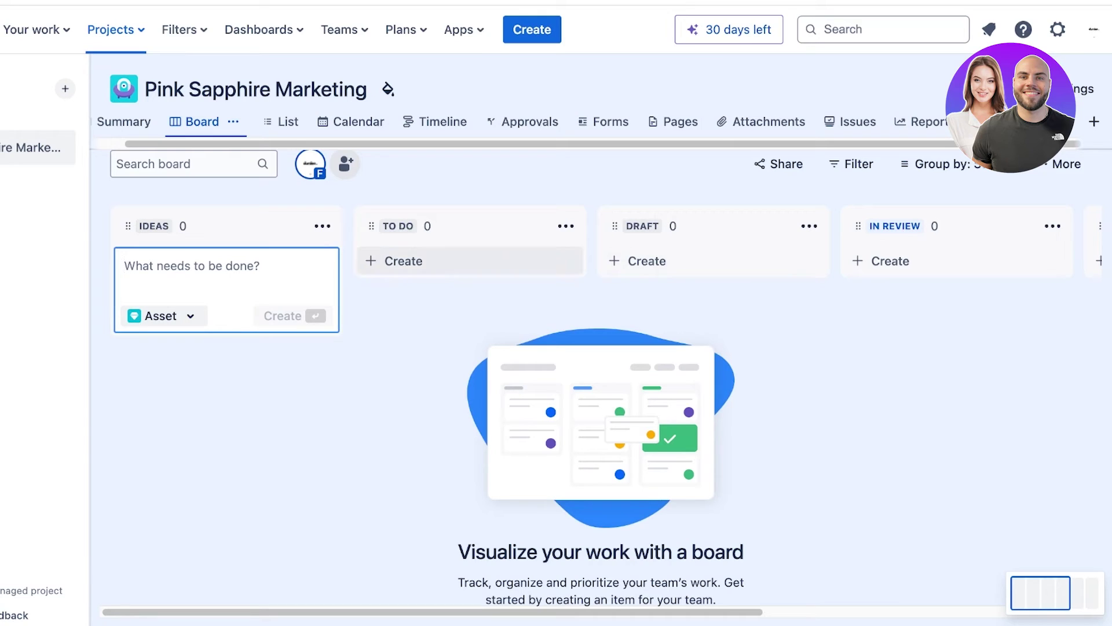
key("Escape")
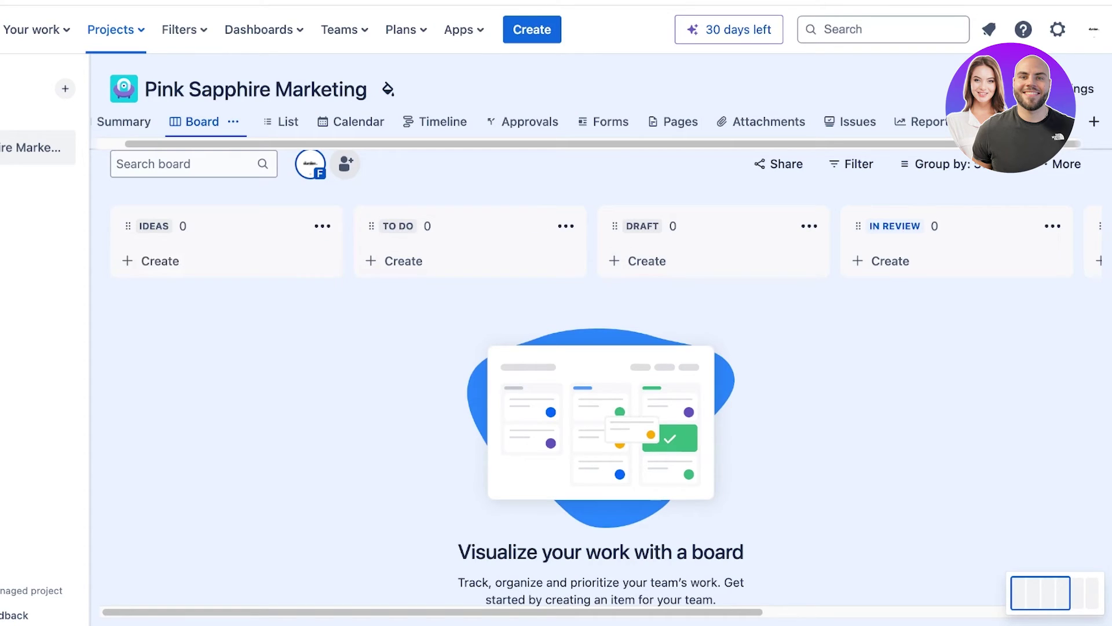
left_click(166, 261)
key("Escape")
left_click(165, 261)
key("Escape")
left_click(165, 261)
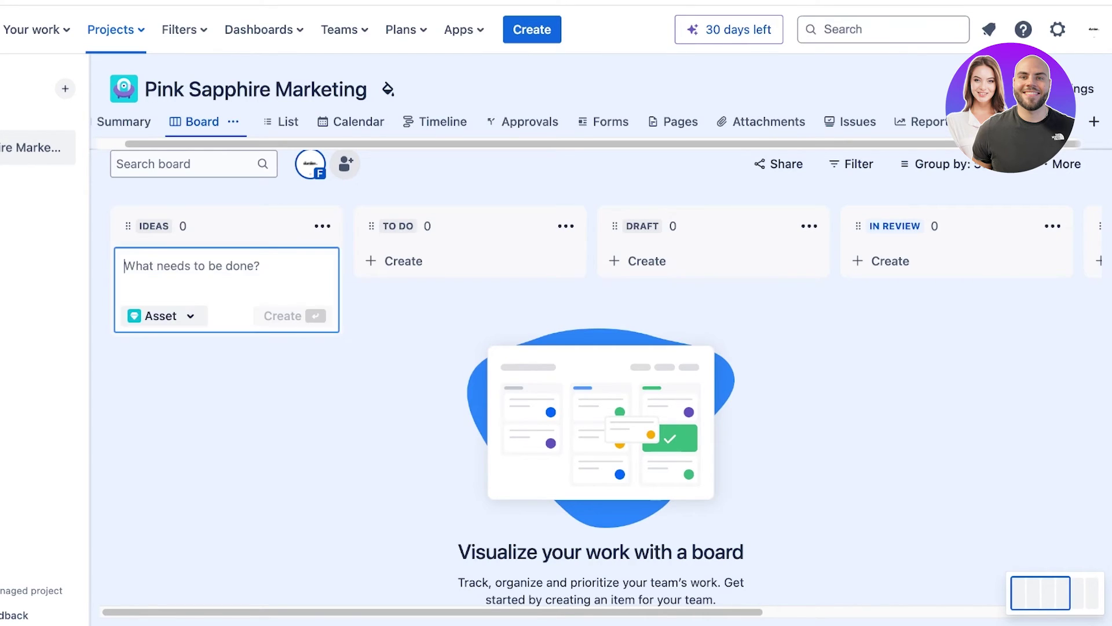
left_click_drag(227, 382, 227, 370)
left_click(165, 262)
Create the issue 'Develop a strategy for launching our bows on our website' in IDEAS.
type("Find goo")
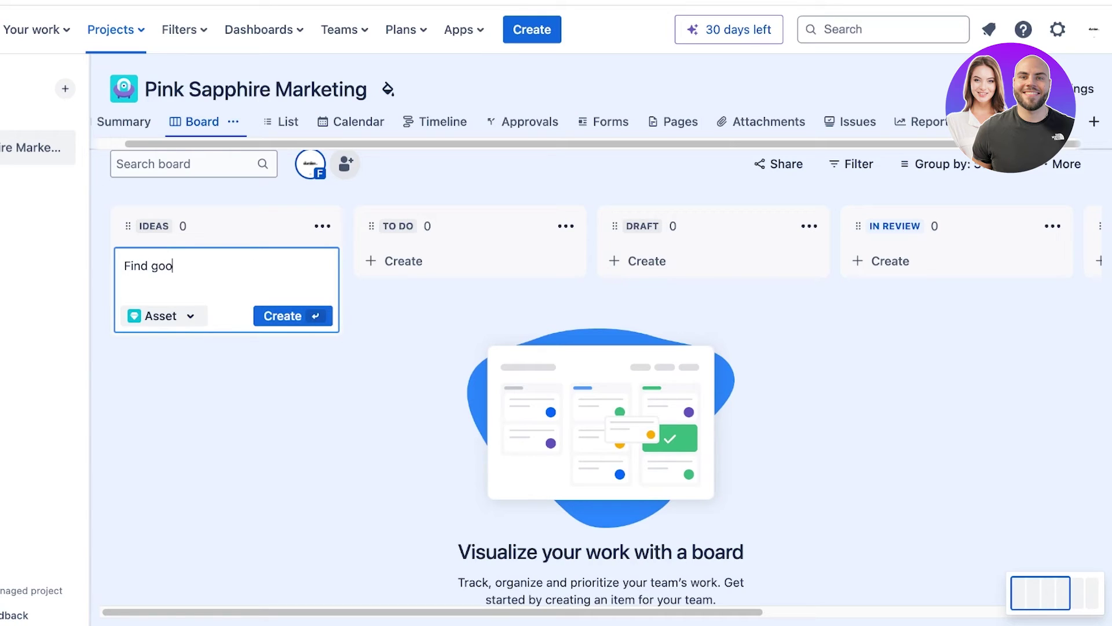
key("super+BackSpace")
type("Develop a strag")
key("BackSpace")
type("tegy for ")
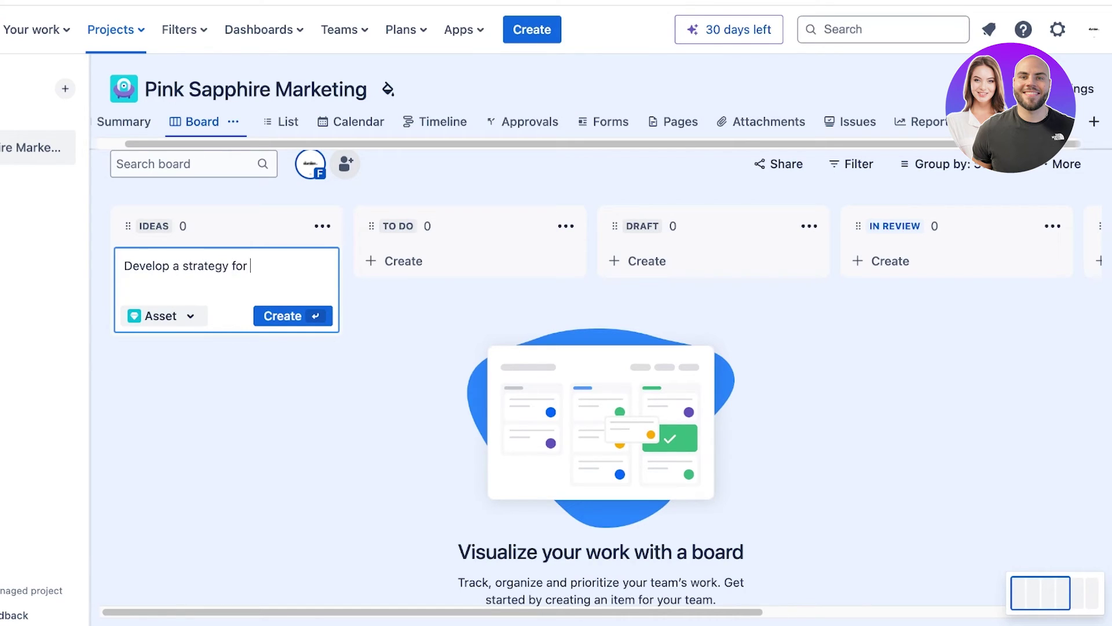
type("launching our bows on our ")
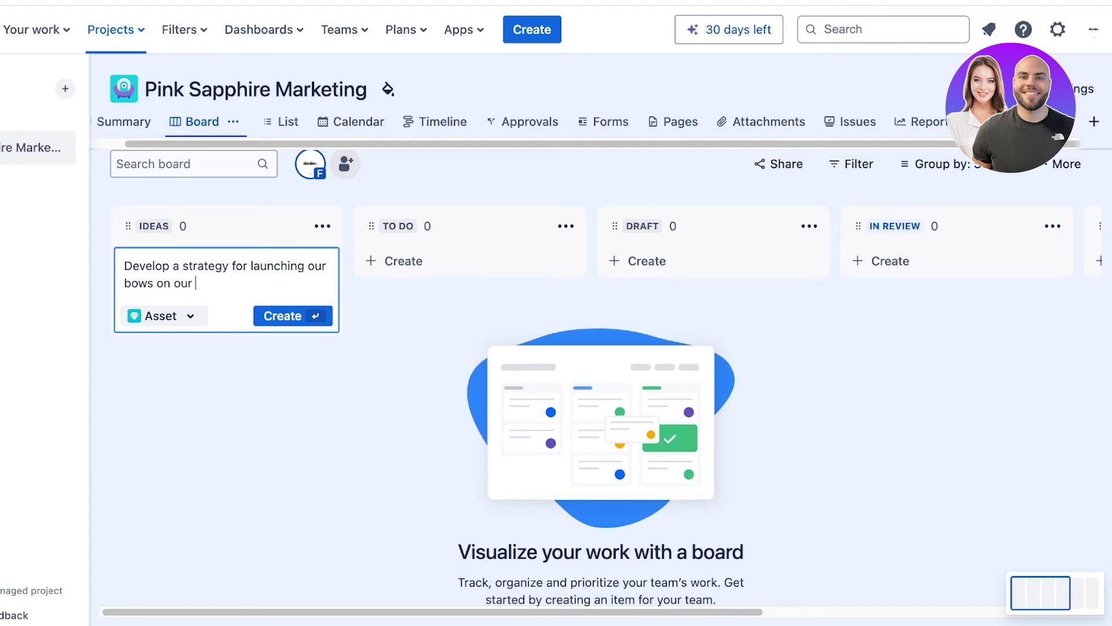
type("website")
key("Return")
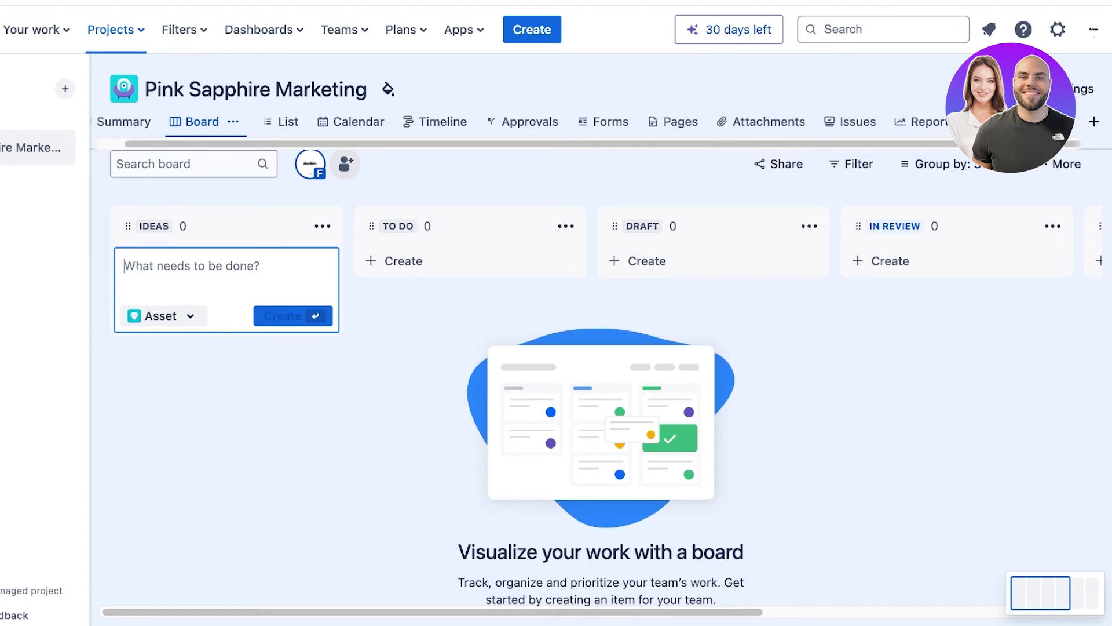
Open PSM-1, look at the link types without linking anything, and close it.
left_click(220, 295)
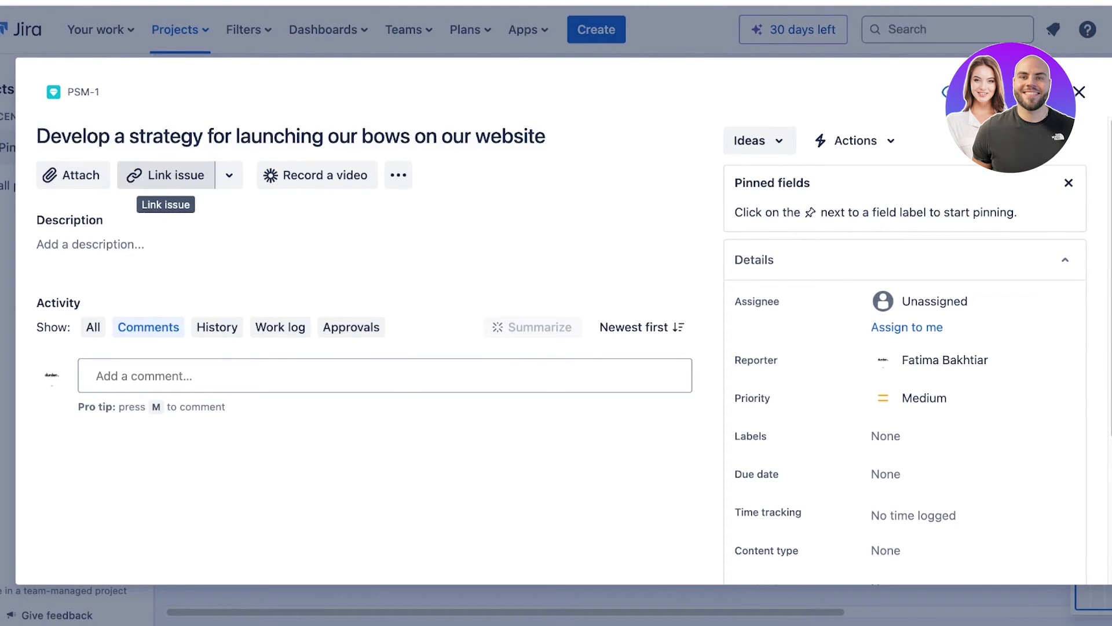
left_click(165, 175)
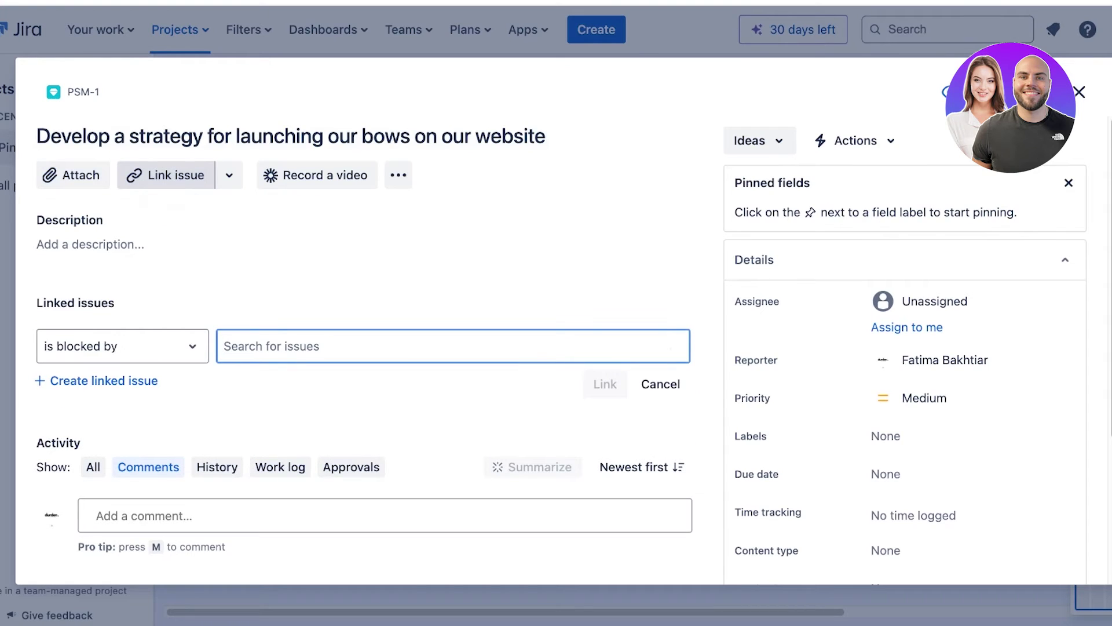
left_click(123, 346)
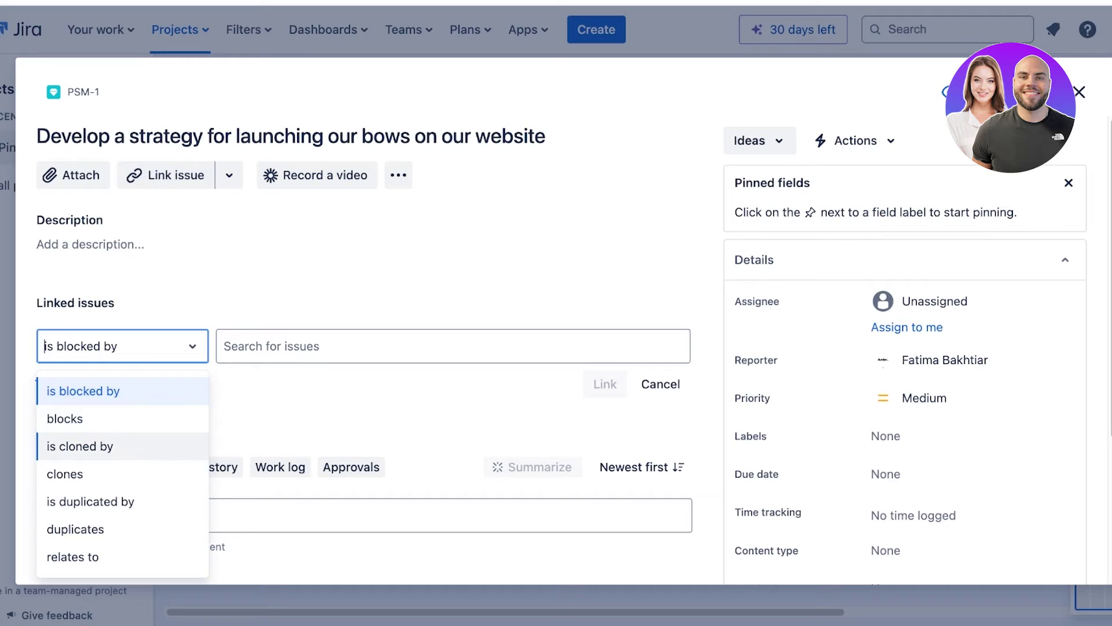
left_click(325, 417)
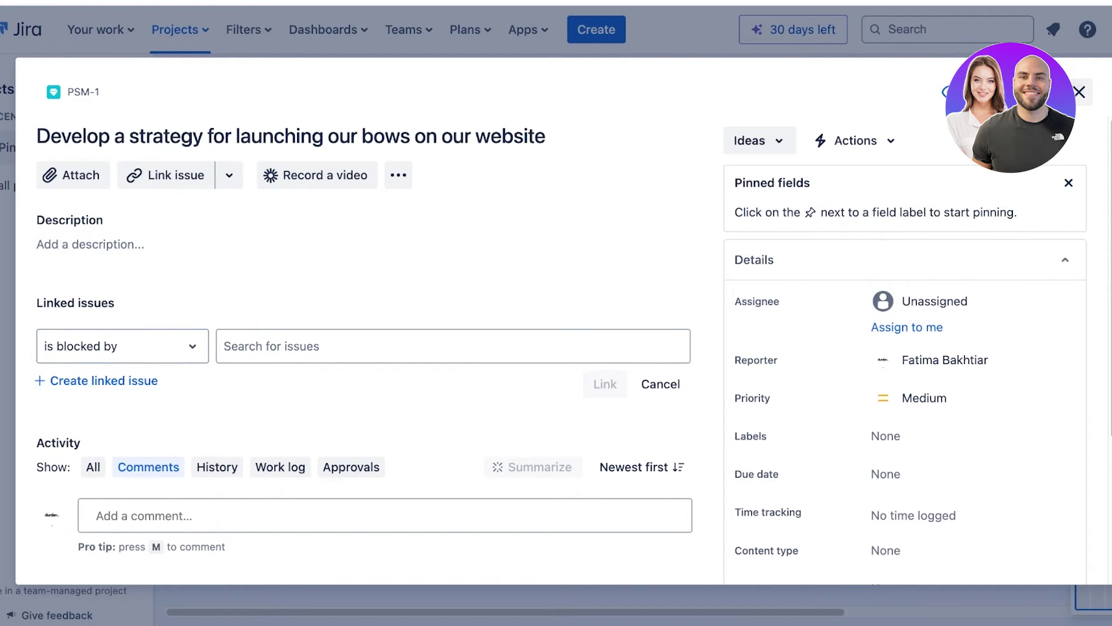
left_click(1080, 92)
left_click(232, 365)
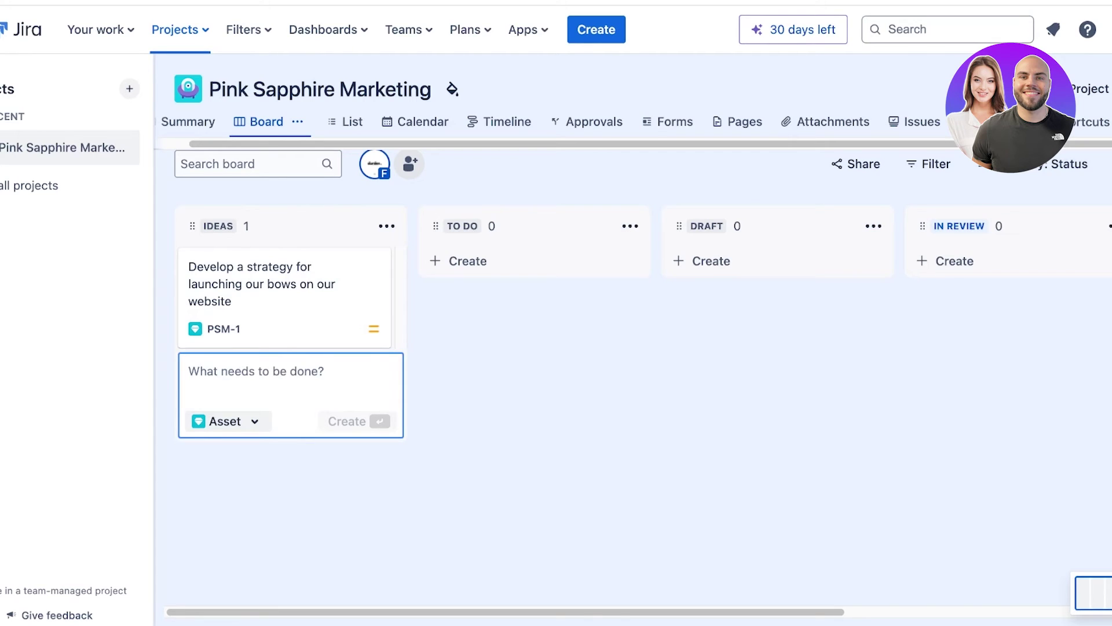
Create the IDEAS issue 'develop insta shots for our bows' (PSM-2).
type("menu")
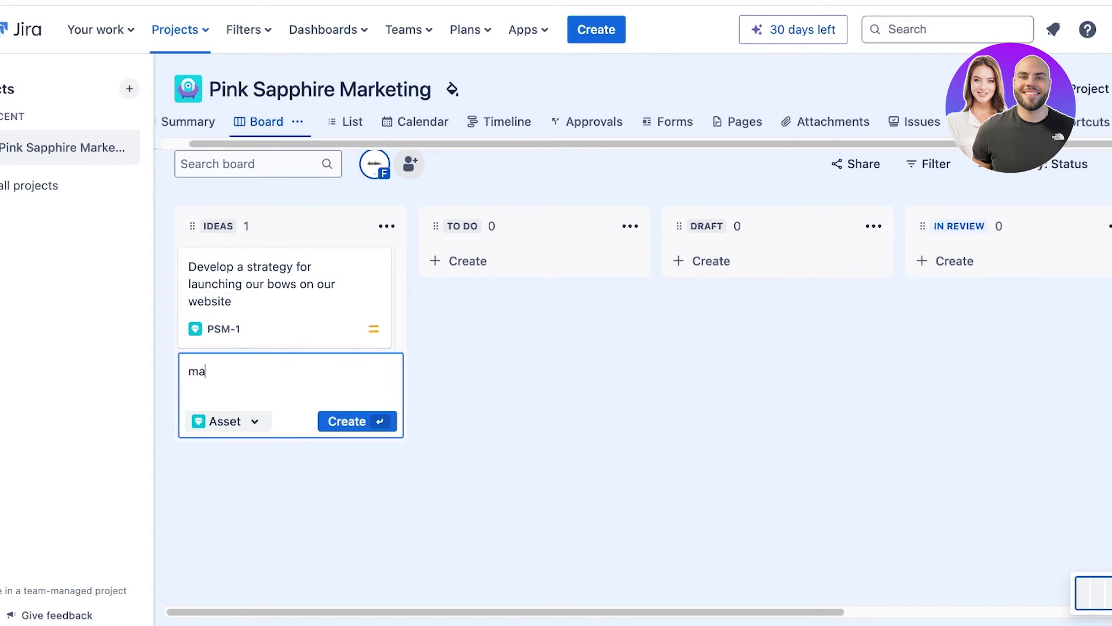
key("BackSpace")
key("BackSpace")
key("BackSpace")
key("BackSpace")
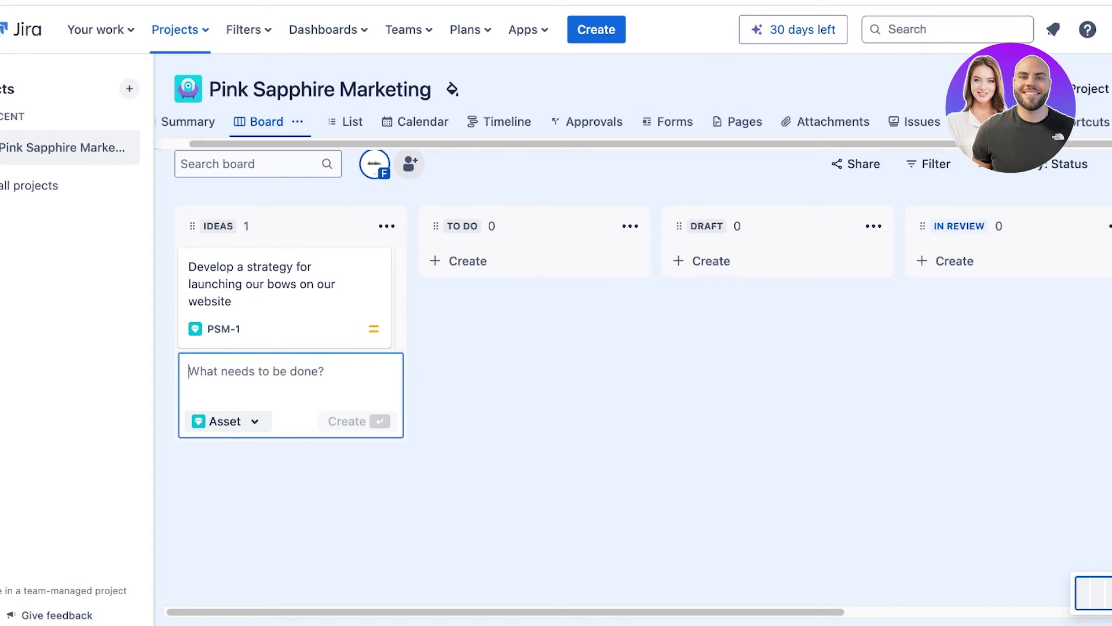
type("develo")
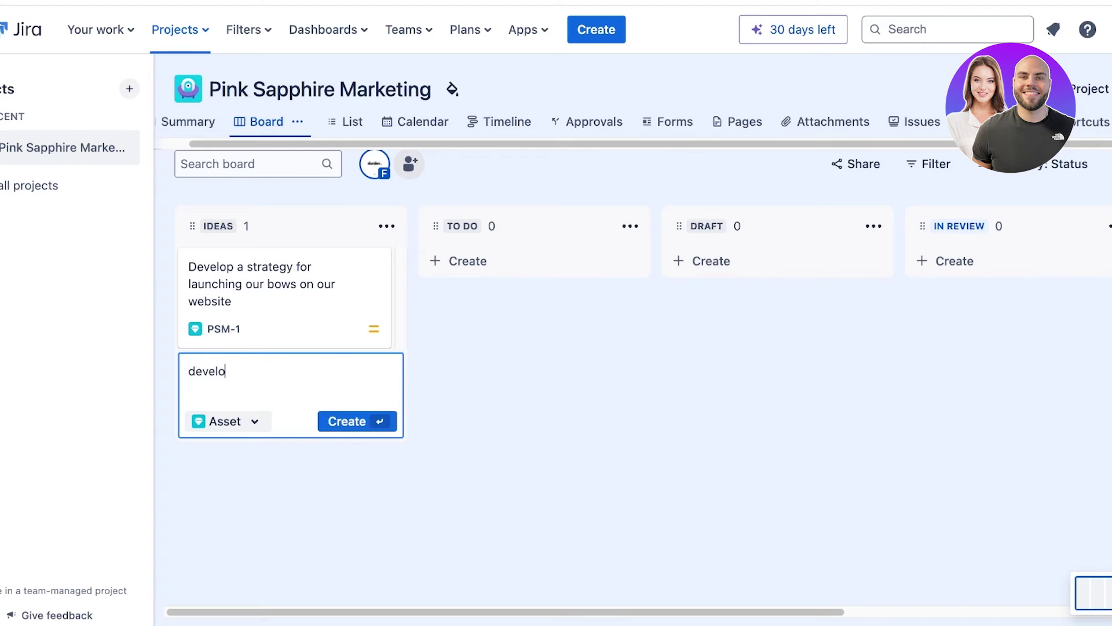
type("p insta shots for")
type("bows")
key("Return")
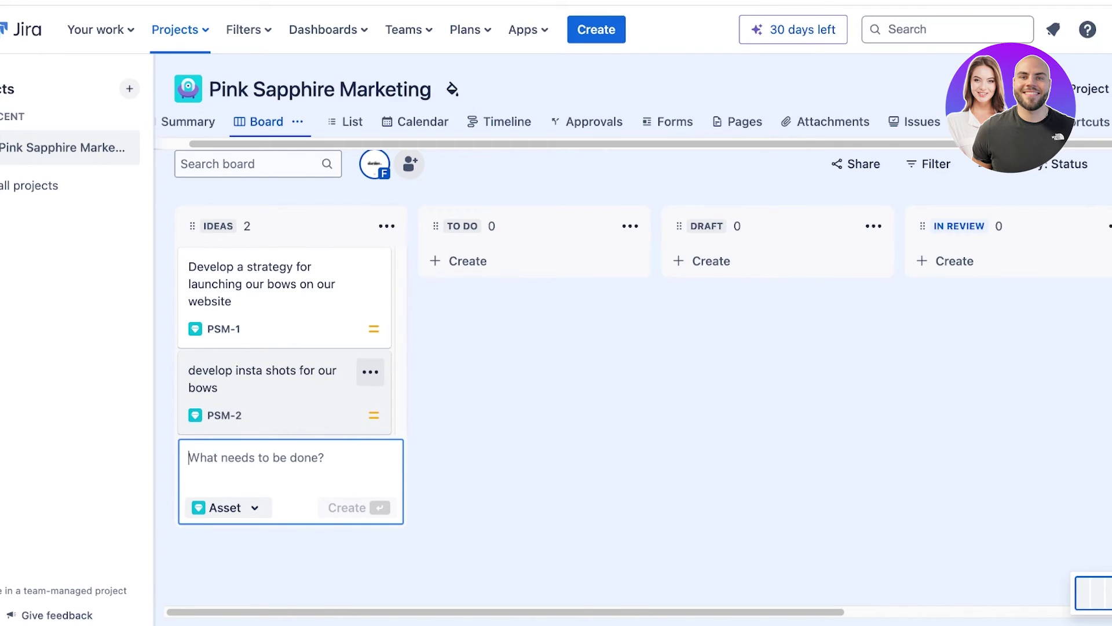
Link PSM-2 to PSM-1 with 'relates to', then close its details.
left_click(285, 400)
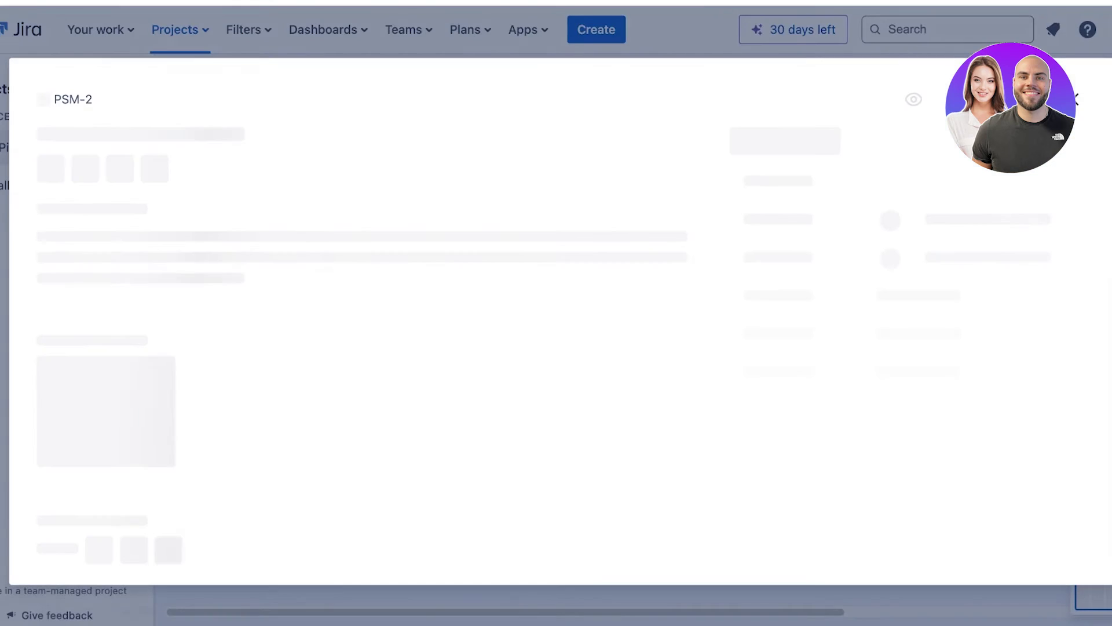
left_click(168, 175)
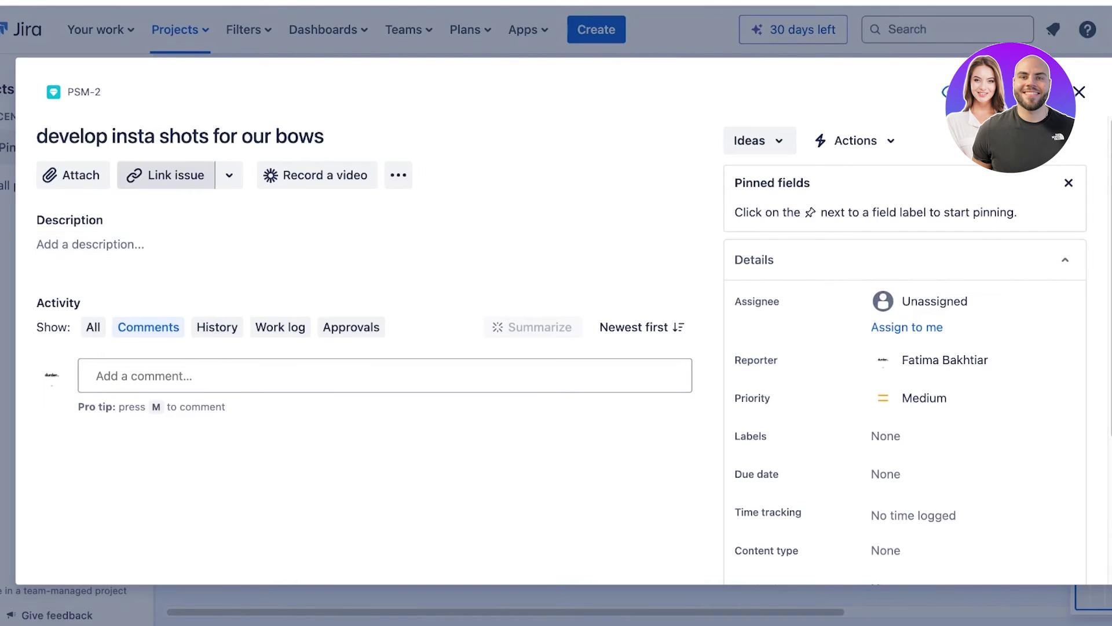
left_click(123, 347)
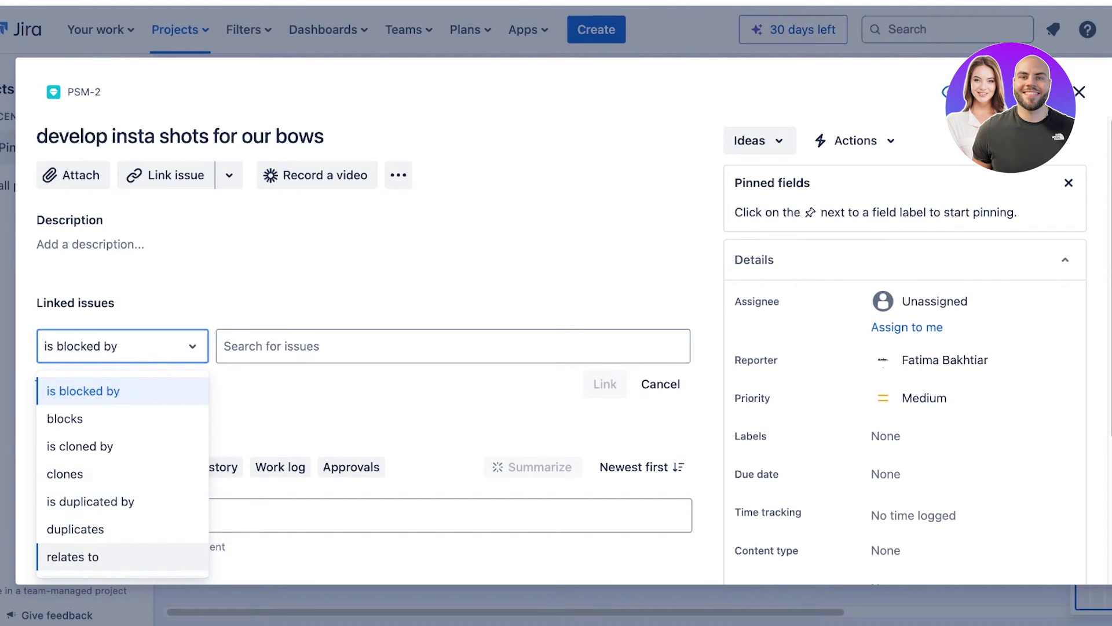
left_click(73, 557)
left_click(427, 414)
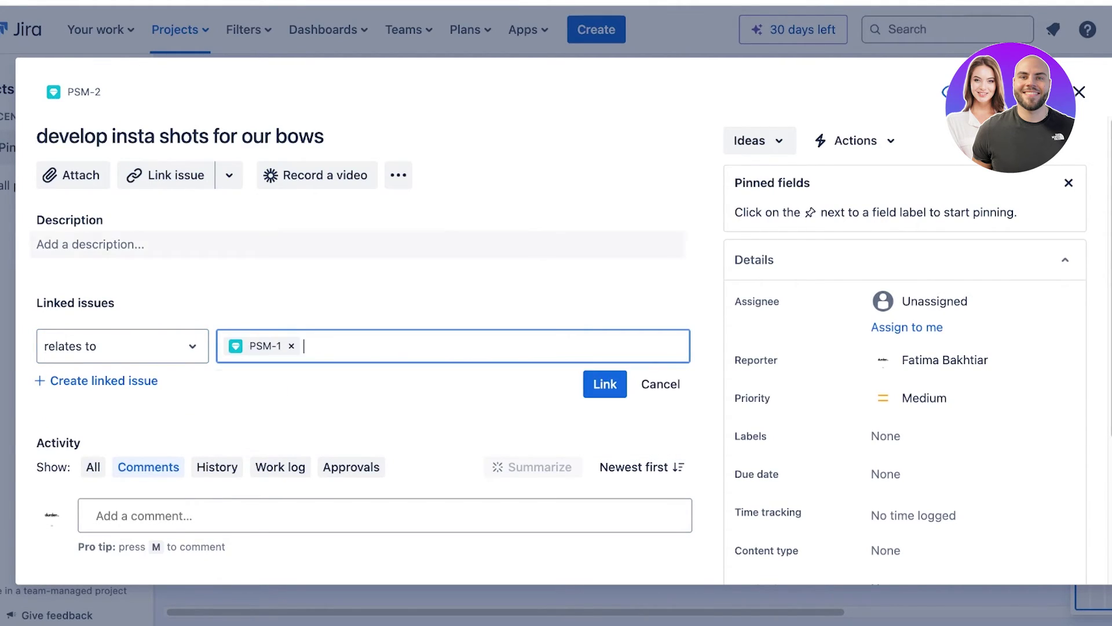
left_click(231, 245)
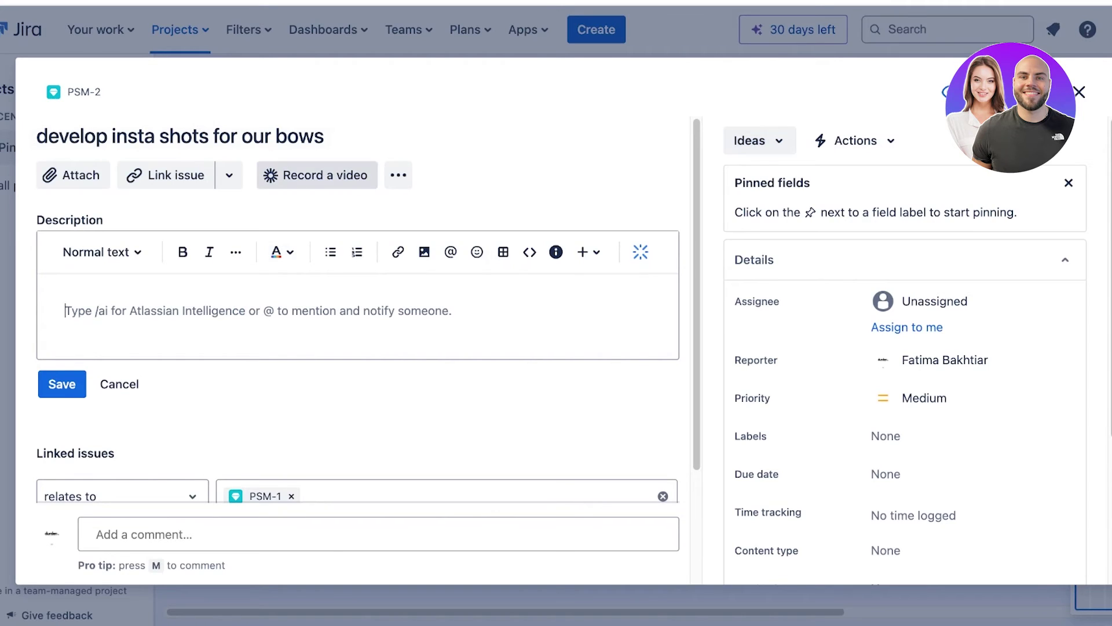
left_click(167, 175)
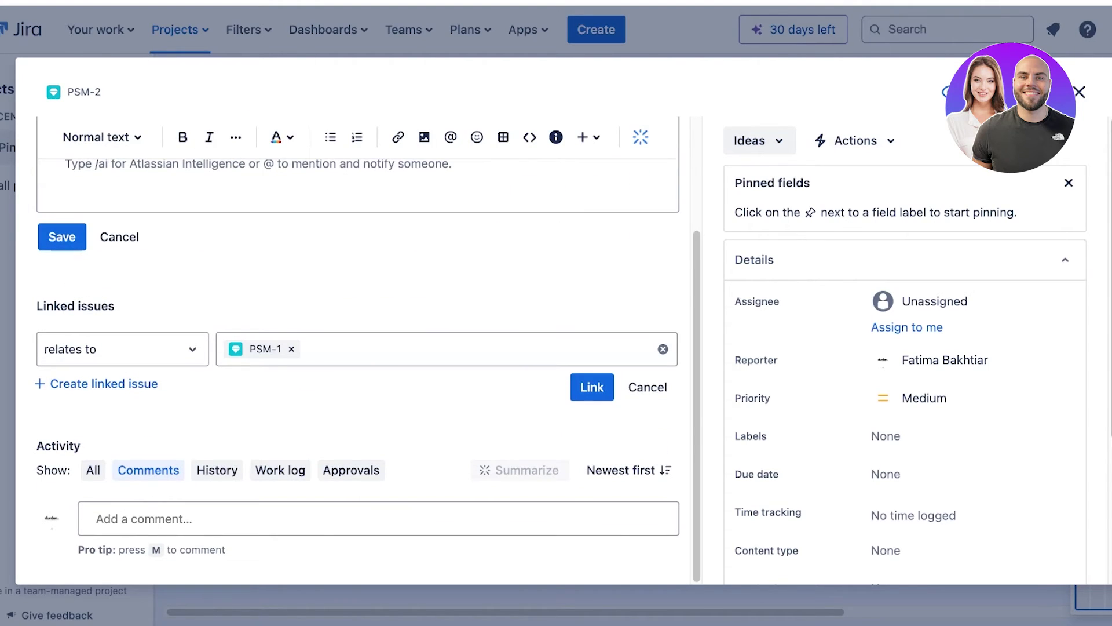
left_click(1080, 92)
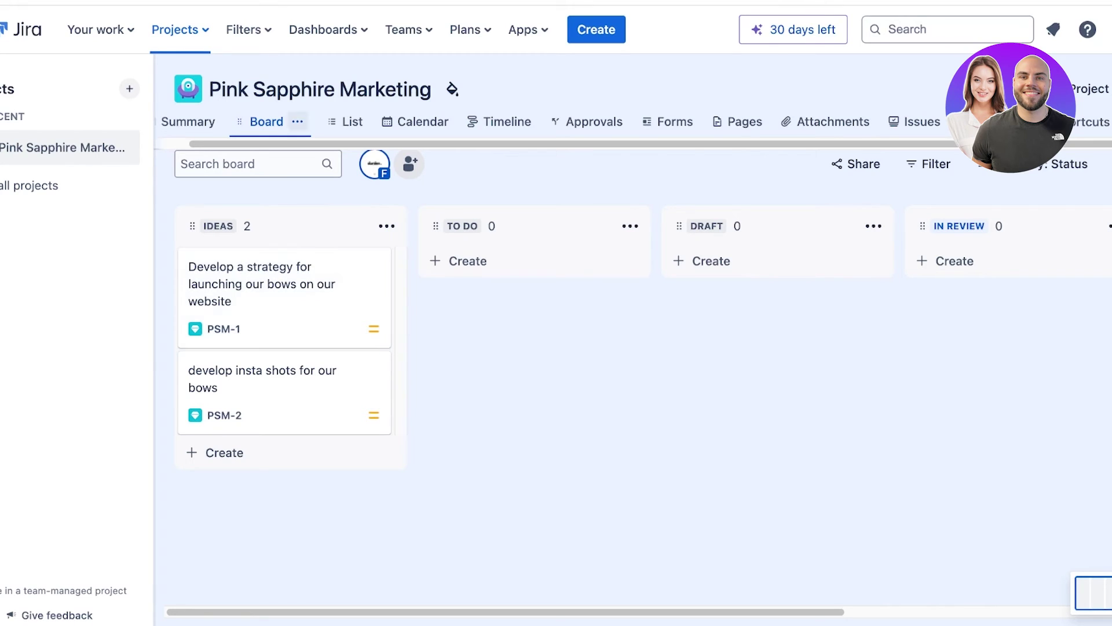
Move PSM-1 and PSM-2 out of Ideas through To Do and into Draft.
left_click(297, 122)
key("Escape")
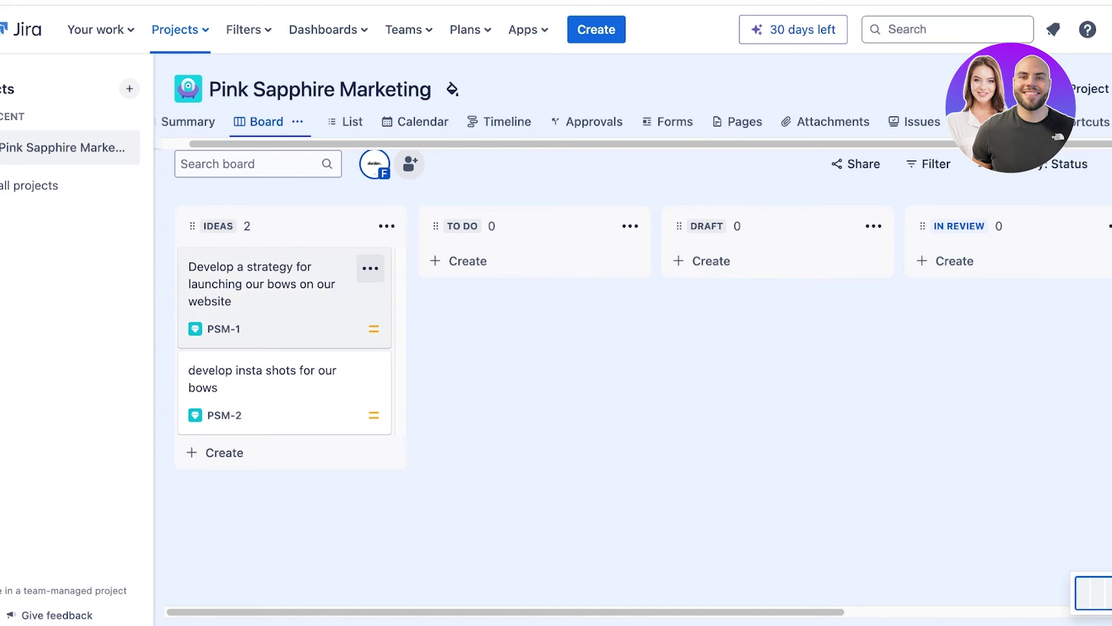
left_click_drag(283, 283, 527, 284)
left_click_drag(284, 278, 753, 284)
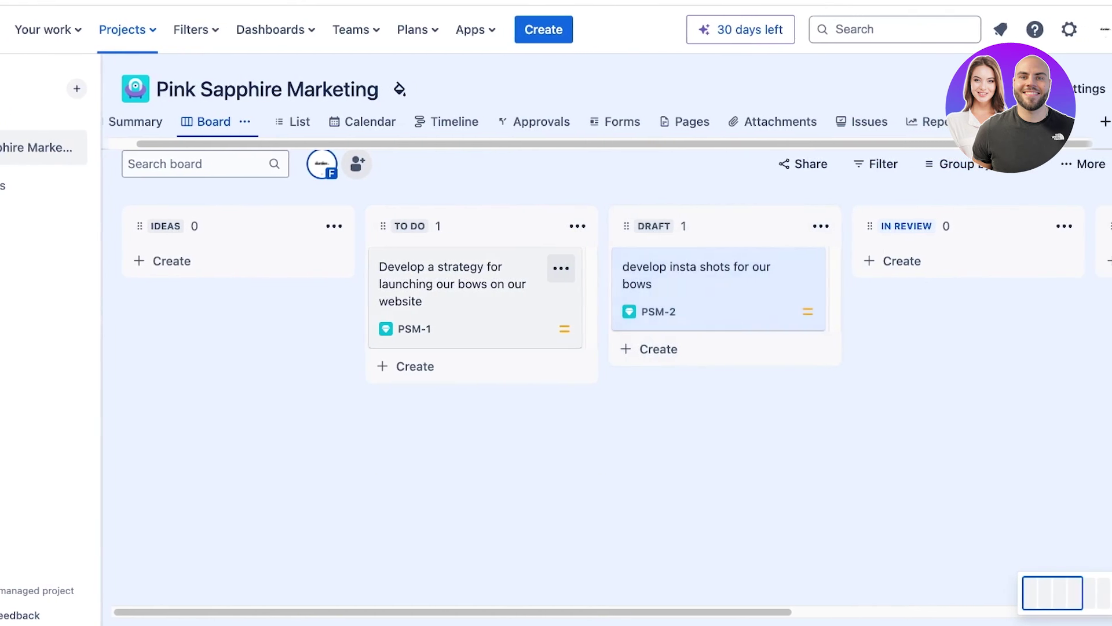
left_click_drag(493, 370, 759, 371)
Drop PSM-1 in the Approved column and PSM-2 in In Review.
left_click_drag(707, 289, 950, 284)
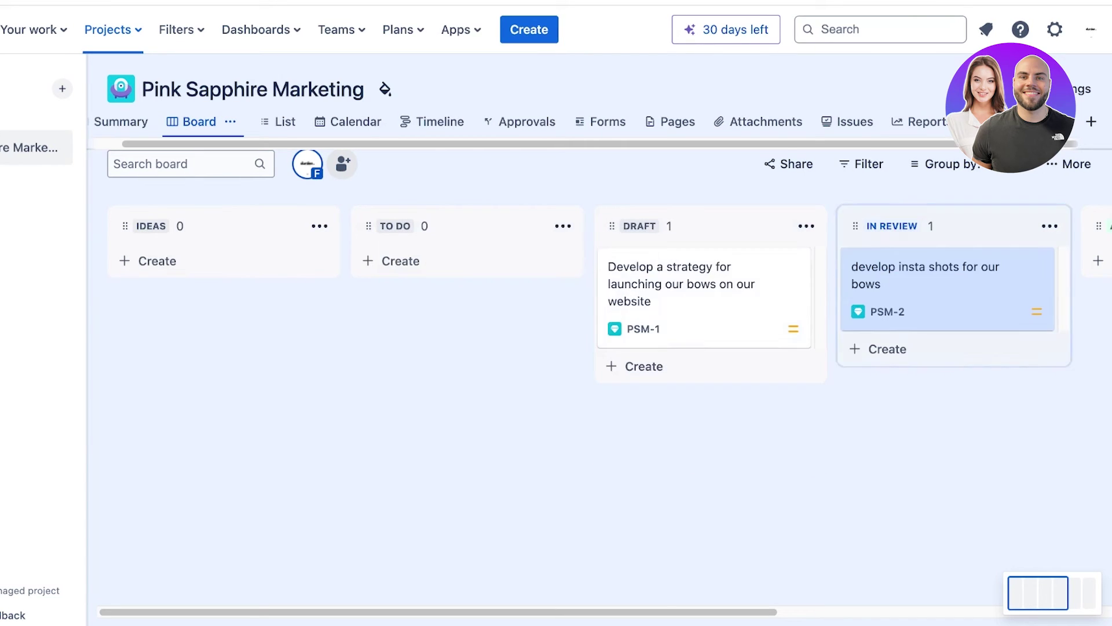
left_click_drag(707, 296, 950, 289)
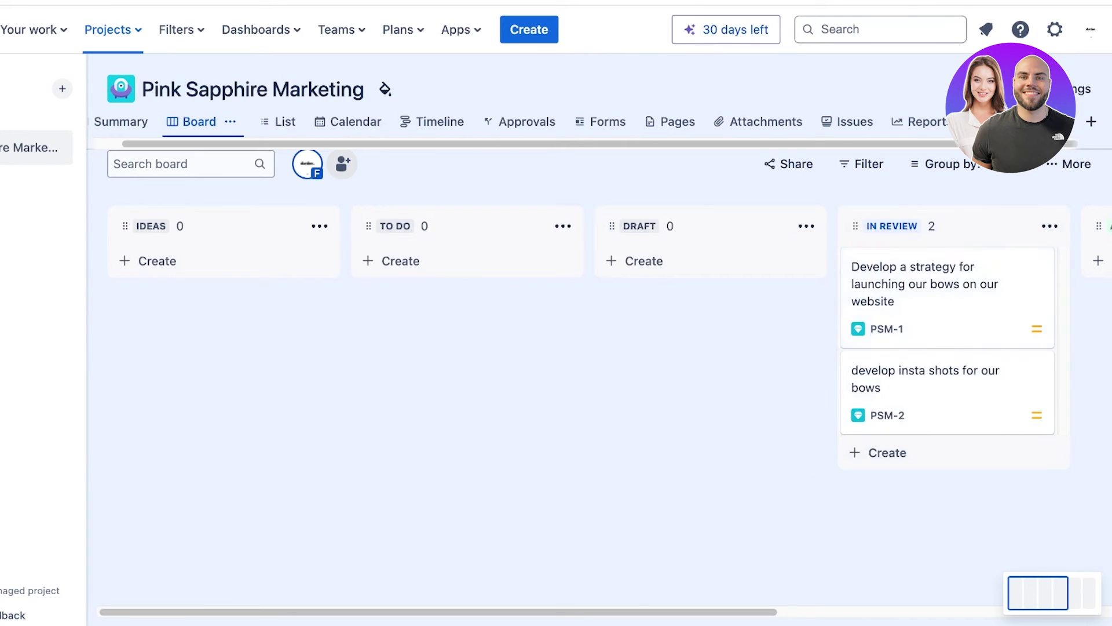
left_click_drag(1039, 592, 1068, 592)
left_click_drag(440, 290, 696, 289)
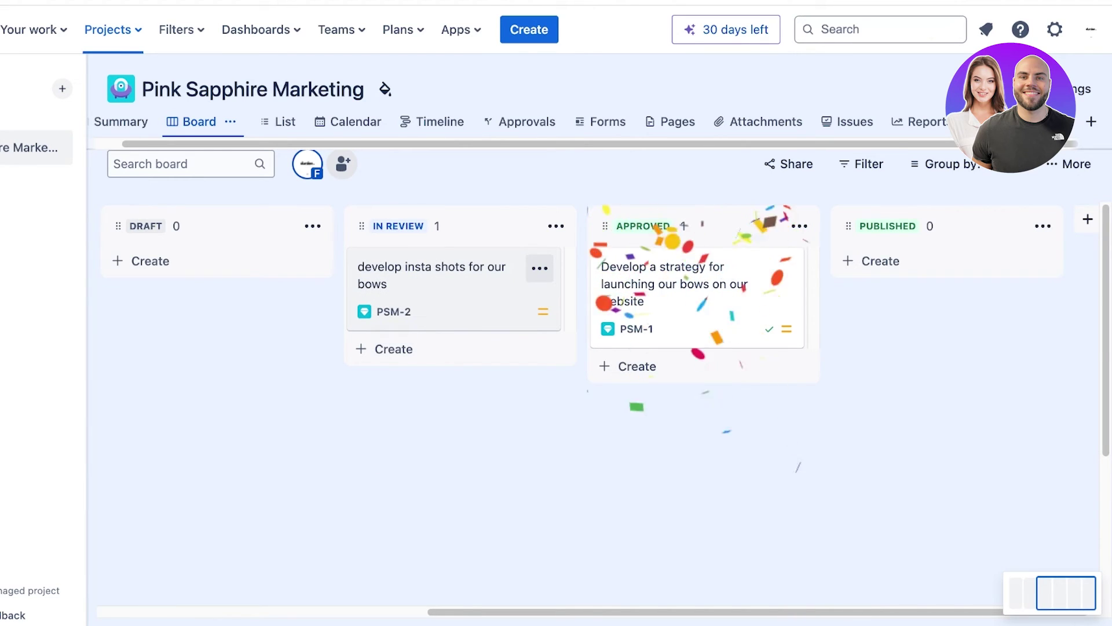
left_click_drag(429, 295, 962, 264)
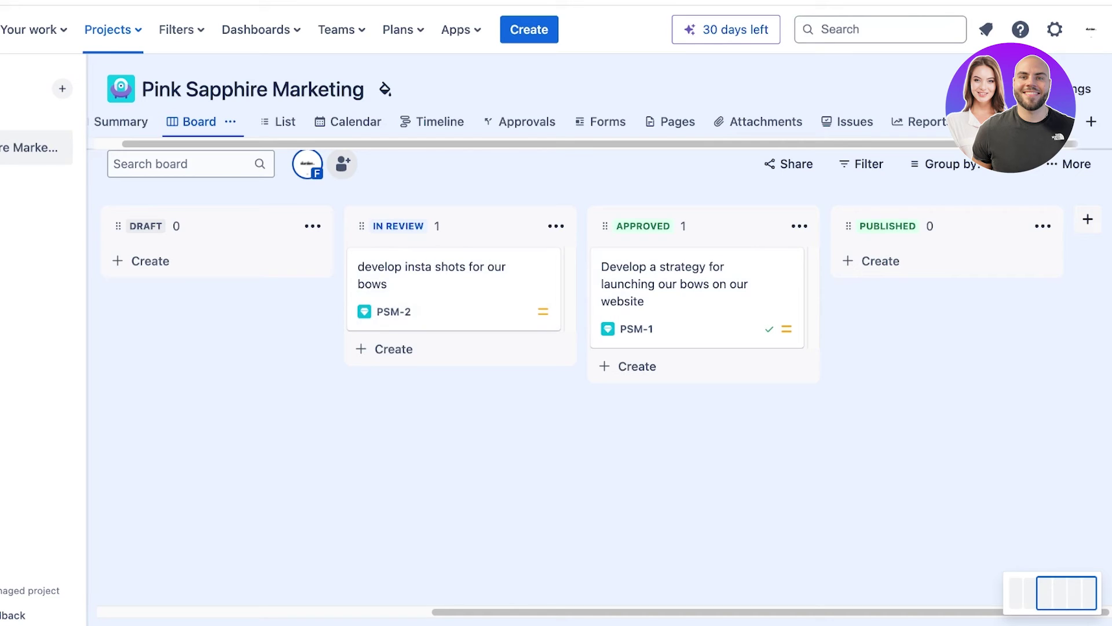
Add a 'Rejected Ideas' status column to the board in the Done category.
left_click(1088, 219)
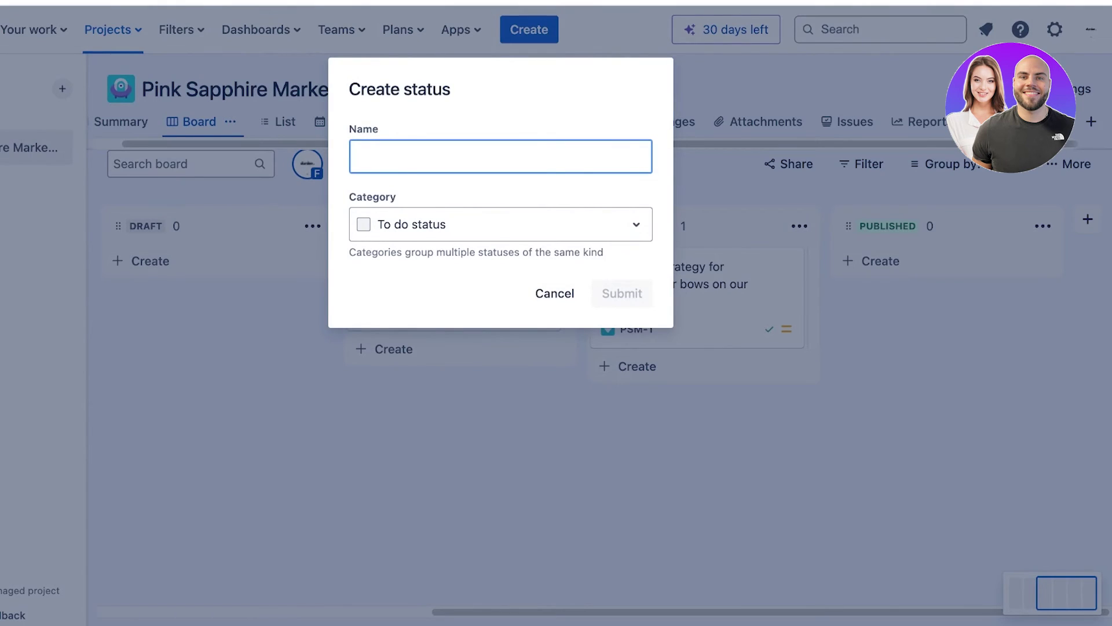
type("Rejected Ideas")
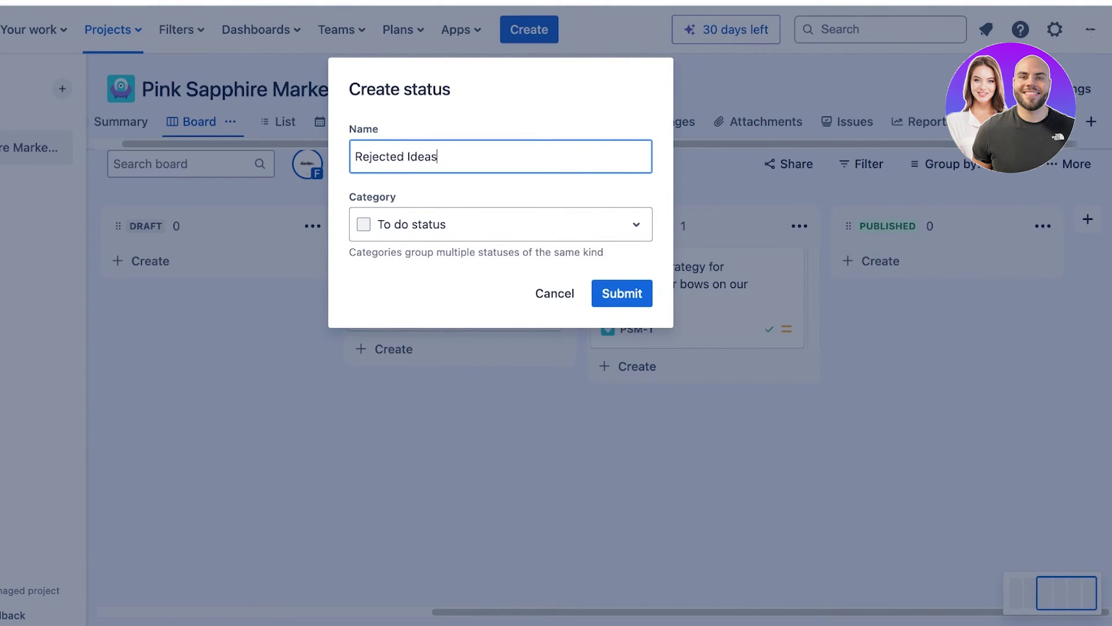
left_click(539, 224)
left_click(492, 324)
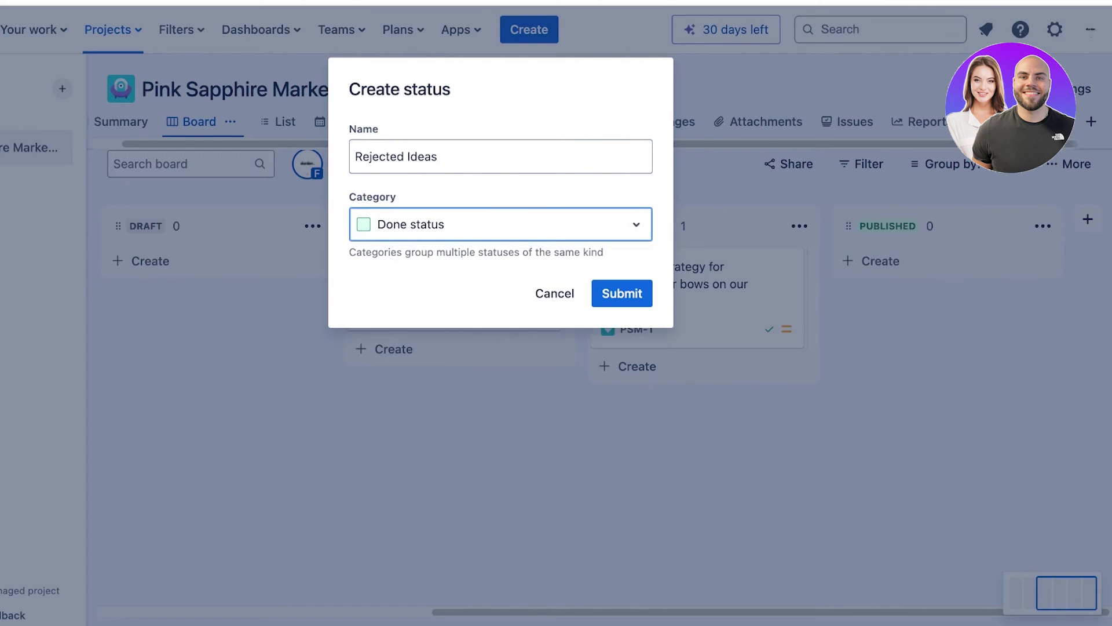
left_click(622, 294)
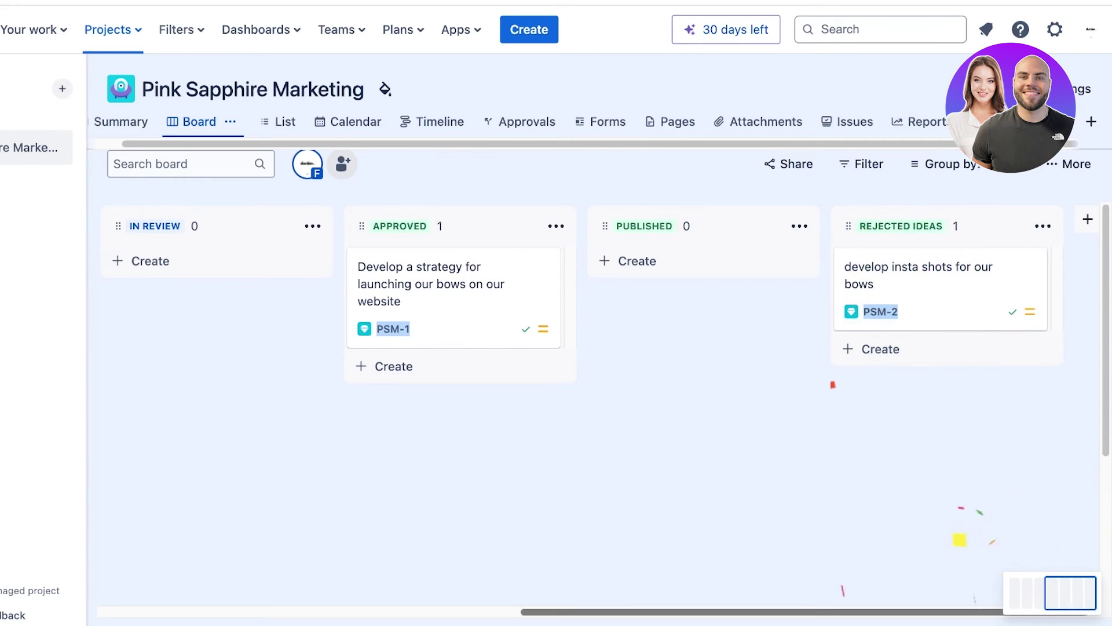
scroll(591, 405, "left", 12)
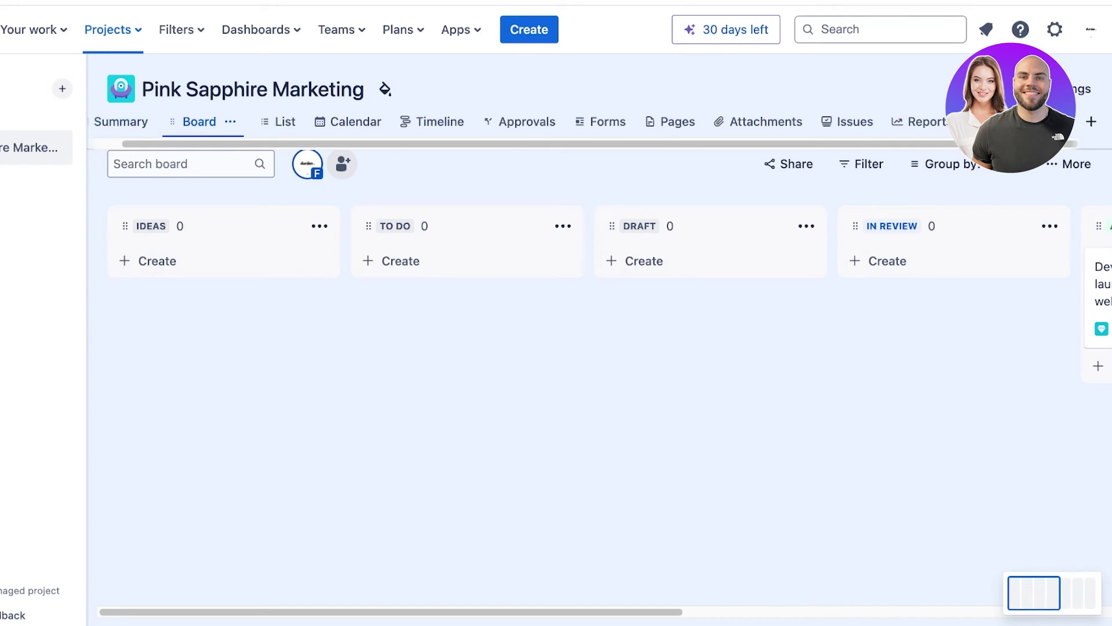
Open the project Summary and scroll through its overview.
left_click(121, 121)
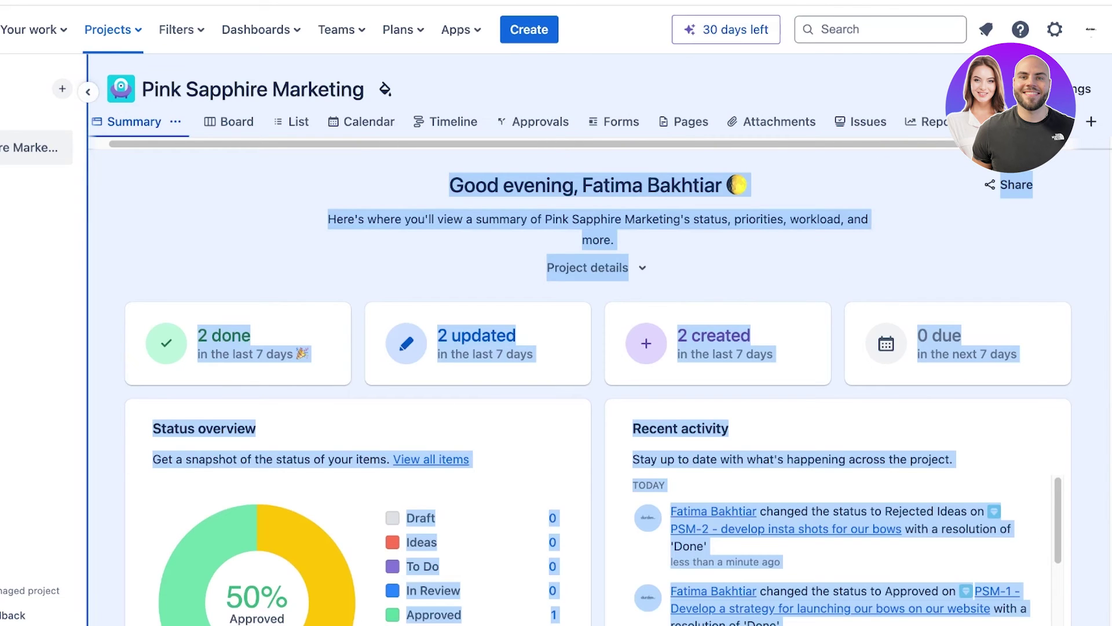
left_click(108, 255)
scroll(598, 382, "down", 1)
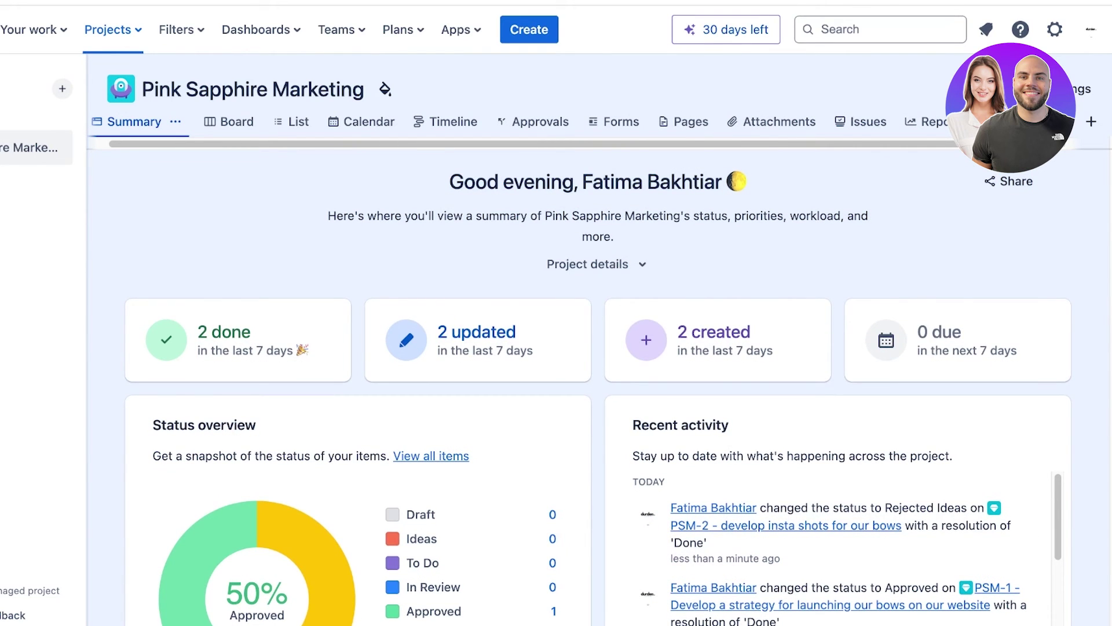
scroll(598, 382, "down", 8)
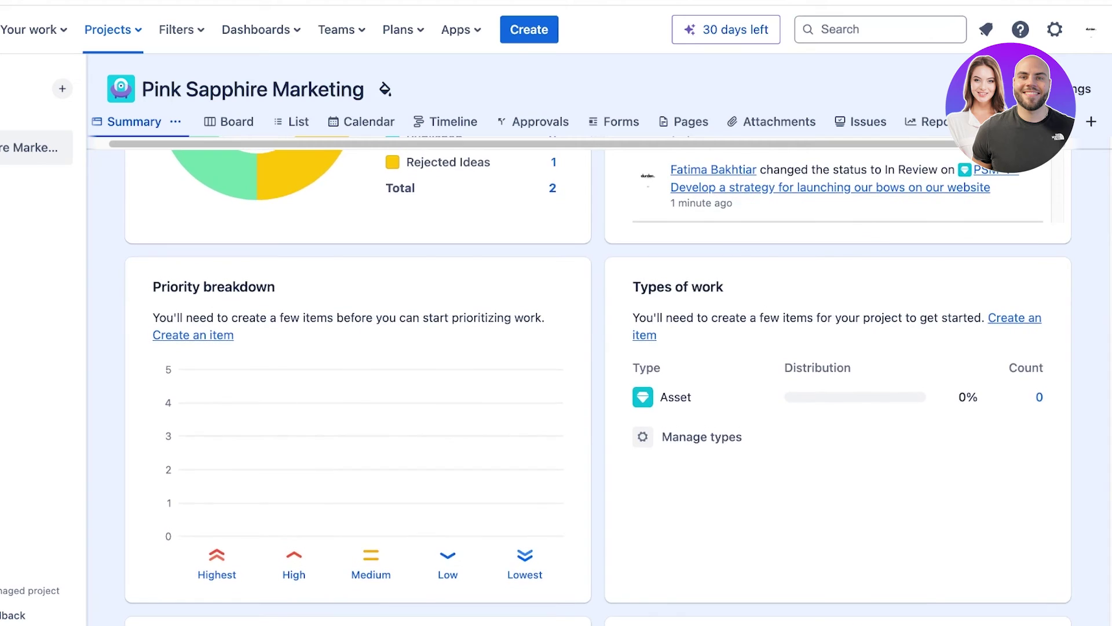
scroll(598, 383, "up", 8)
Check the List and June 2024 Calendar, confirming no unscheduled work, then go to Timeline.
left_click(292, 122)
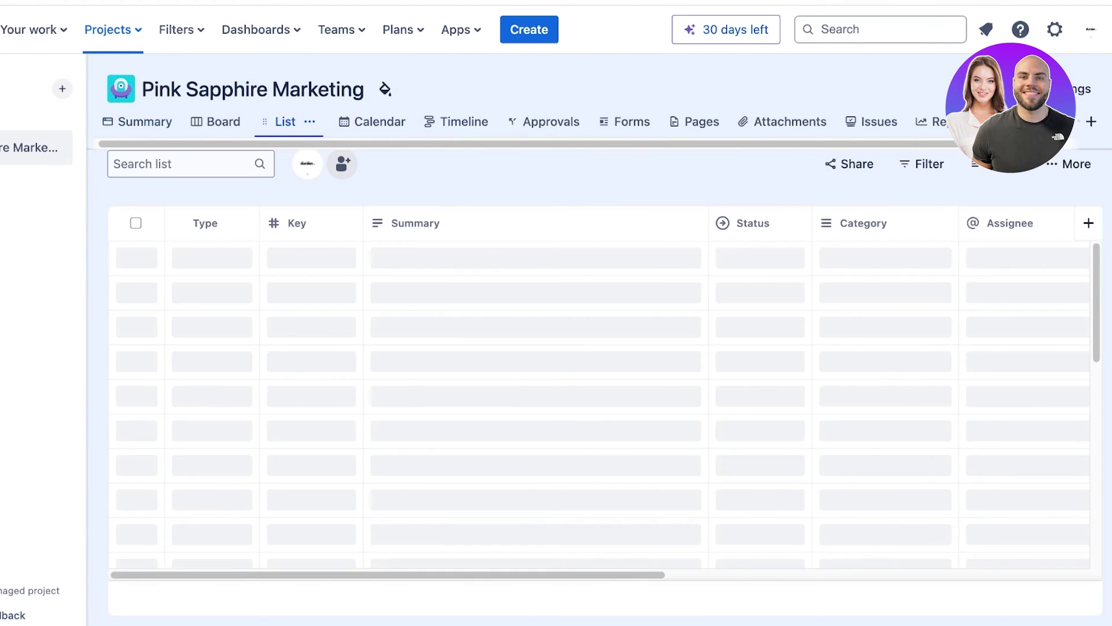
left_click(348, 121)
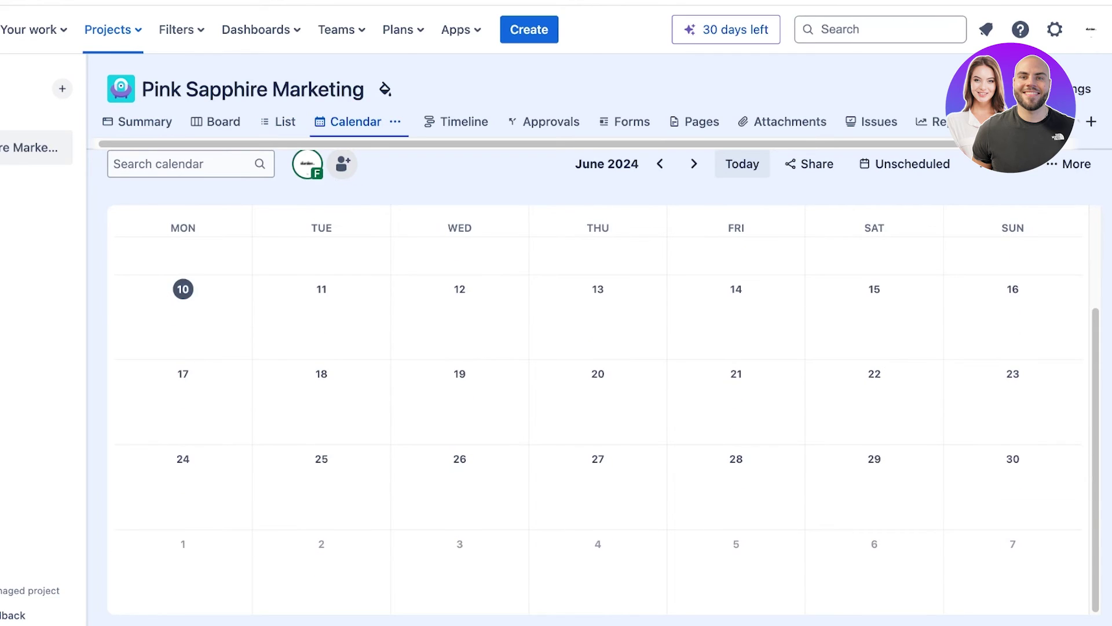
scroll(597, 409, "up", 3)
left_click(905, 164)
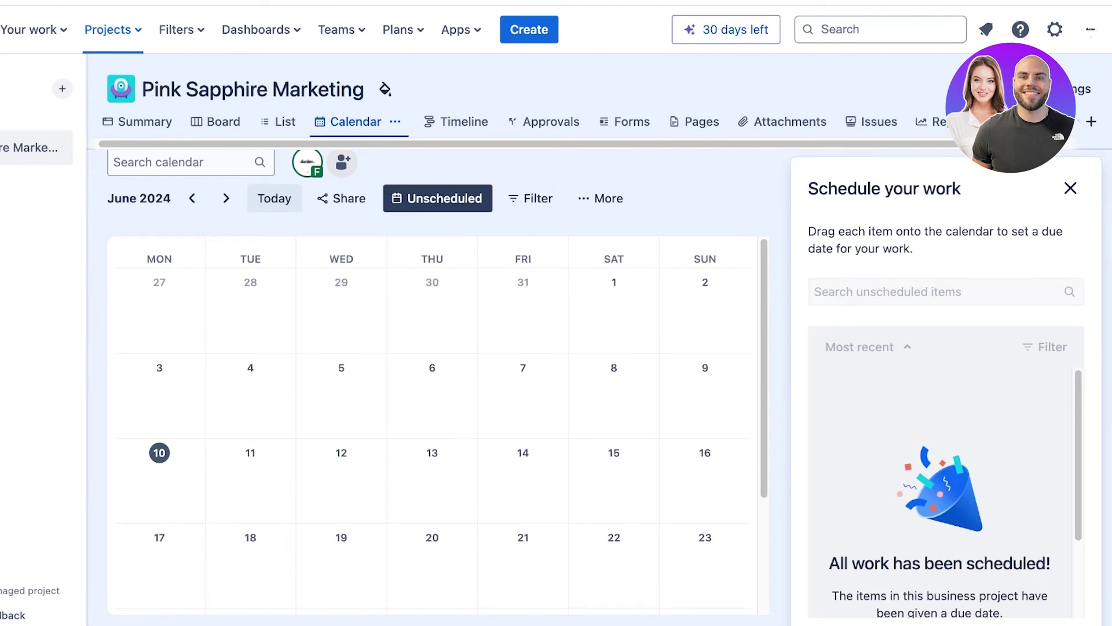
scroll(940, 492, "down", 2)
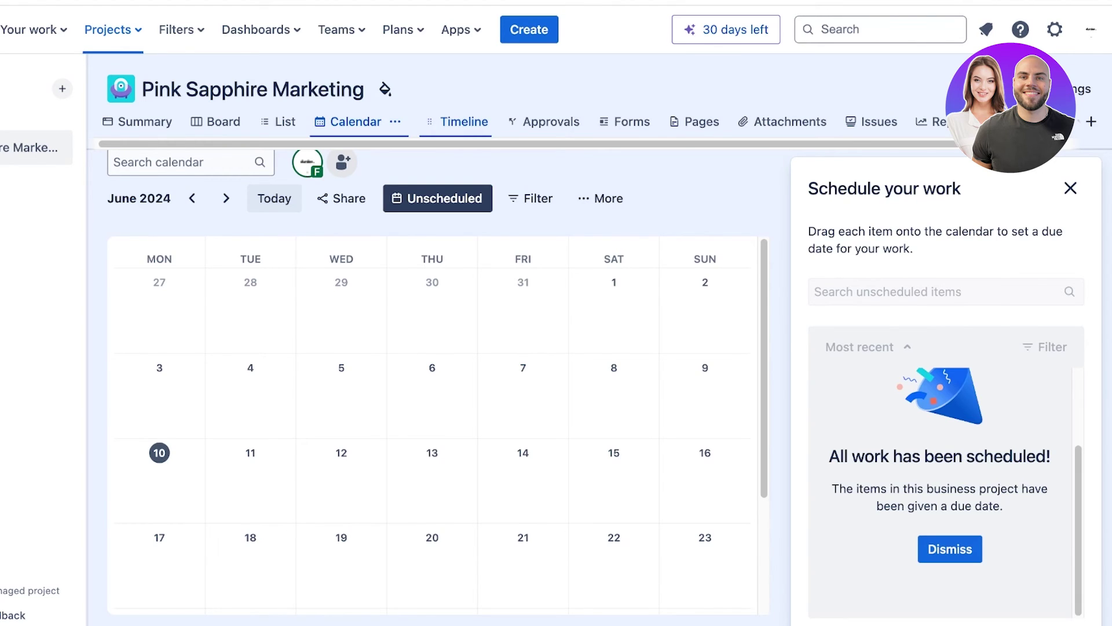
left_click(460, 122)
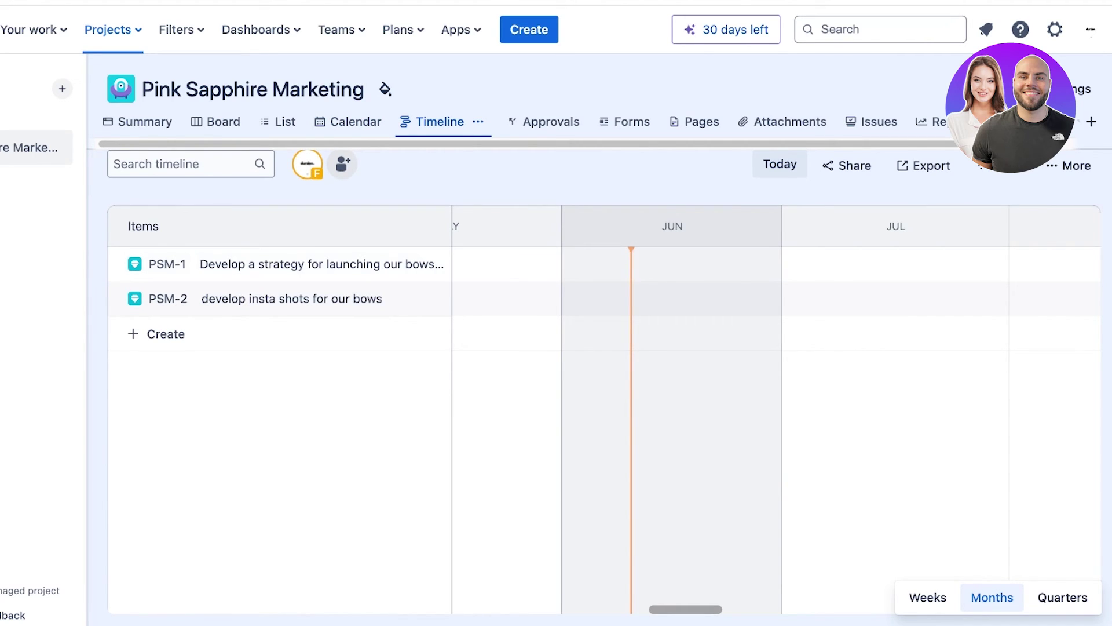
Add June timeline bars for PSM-1 and PSM-2, moving PSM-2's bar to late June.
left_click_drag(289, 265, 290, 284)
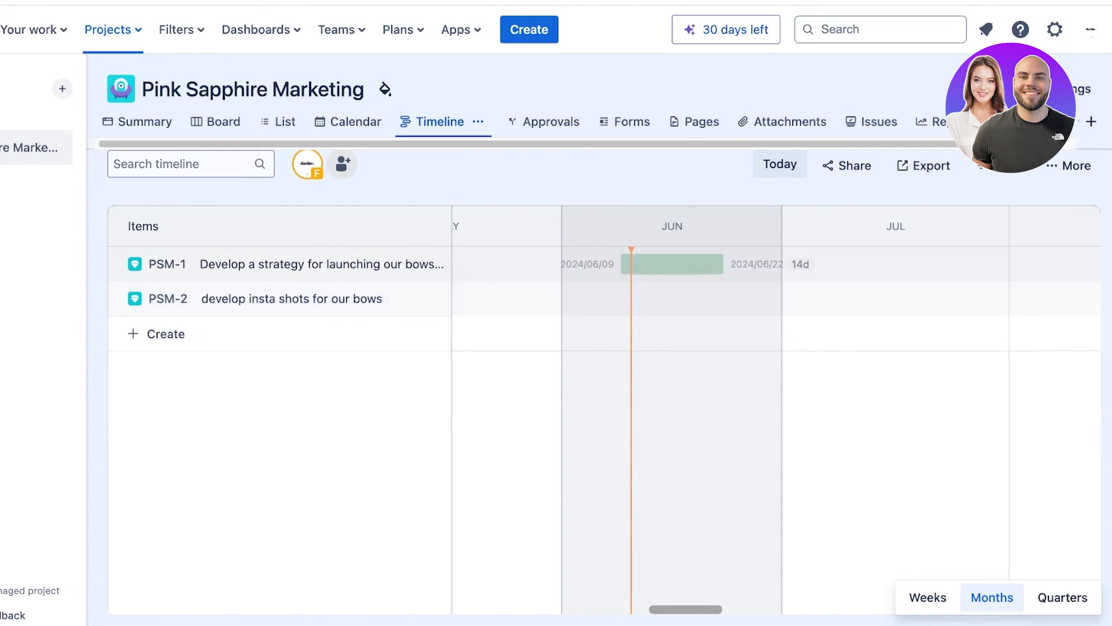
left_click(723, 264)
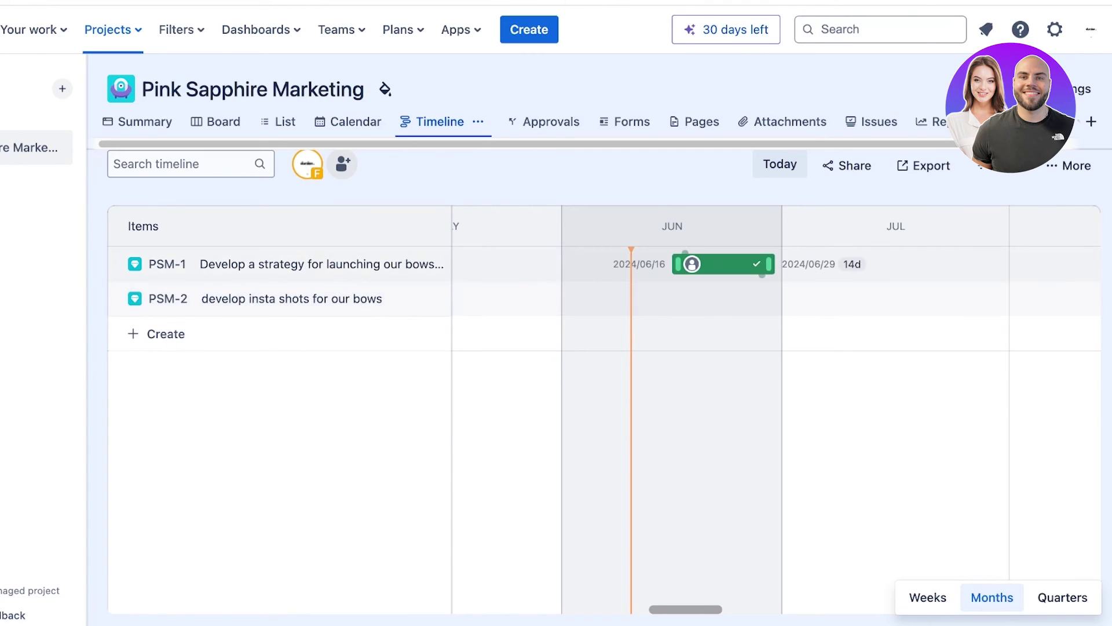
left_click(856, 299)
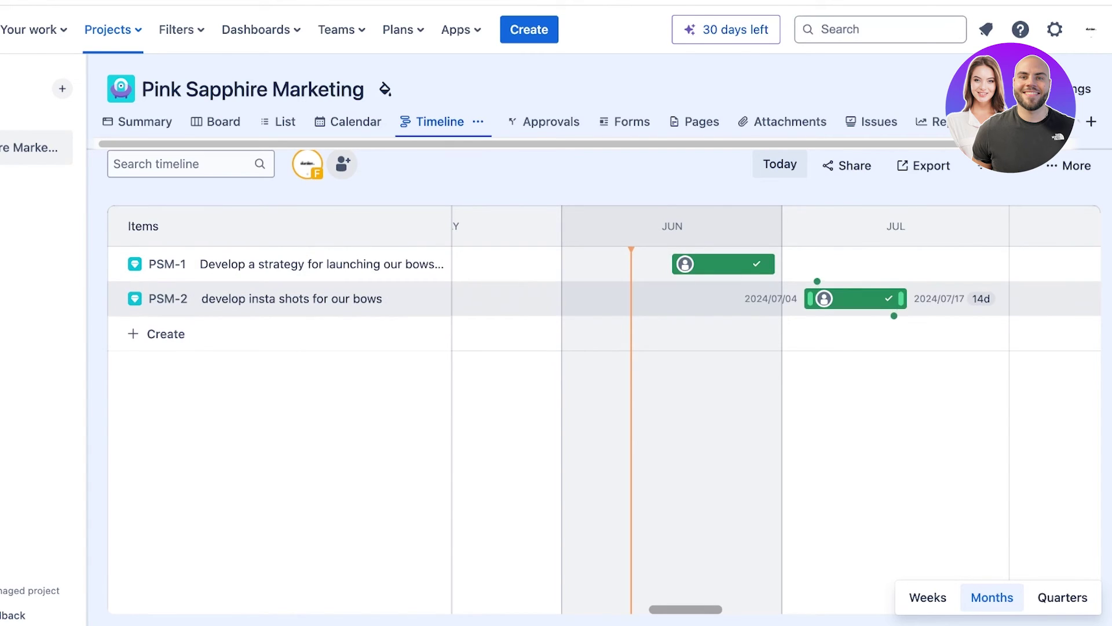
mouse_move(856, 299)
left_mouse_down()
mouse_move(784, 299)
mouse_move(710, 264)
left_mouse_up()
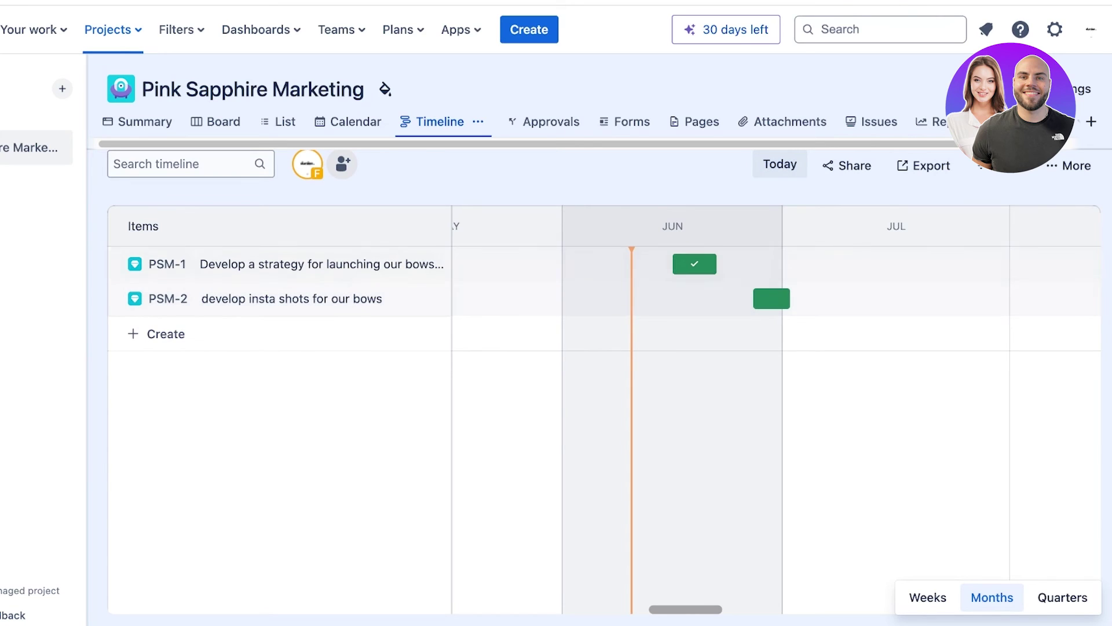
Switch the timeline to Weeks, shorten PSM-1's bar to mid-June, then open Approvals.
left_click(927, 597)
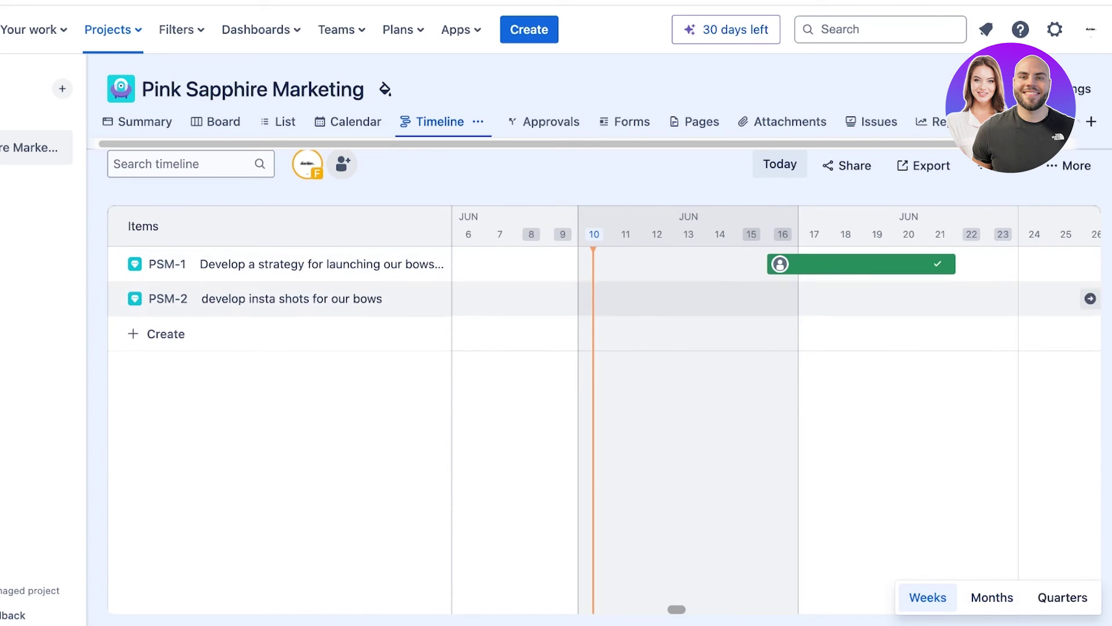
left_click_drag(951, 264, 919, 264)
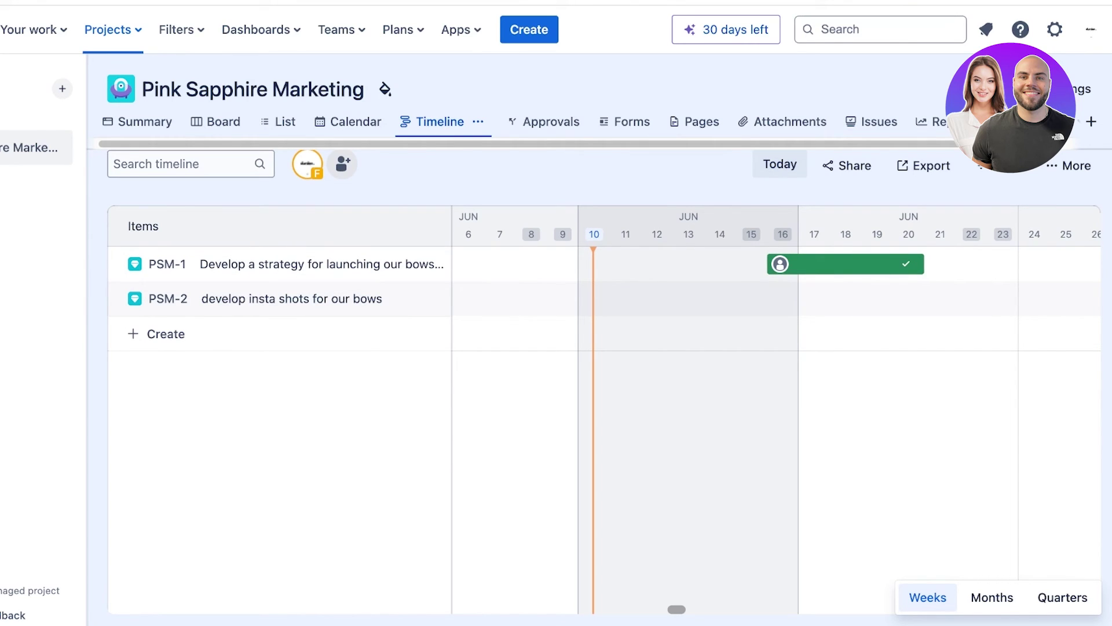
left_click(544, 122)
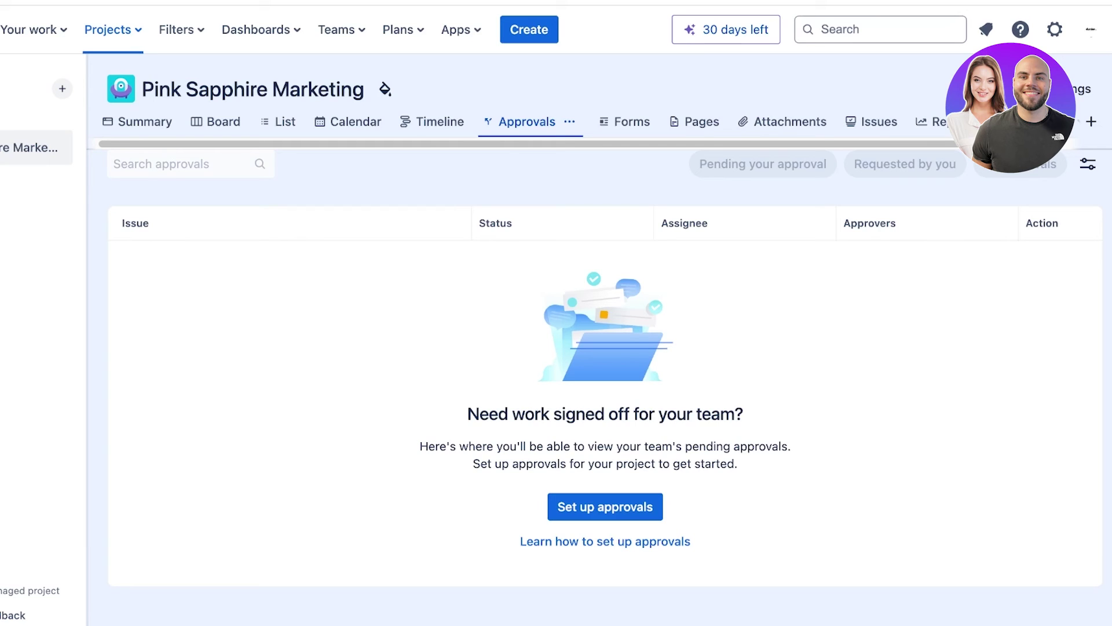
Set up an approval on the Asset workflow triggered at the IN REVIEW status.
left_click(604, 506)
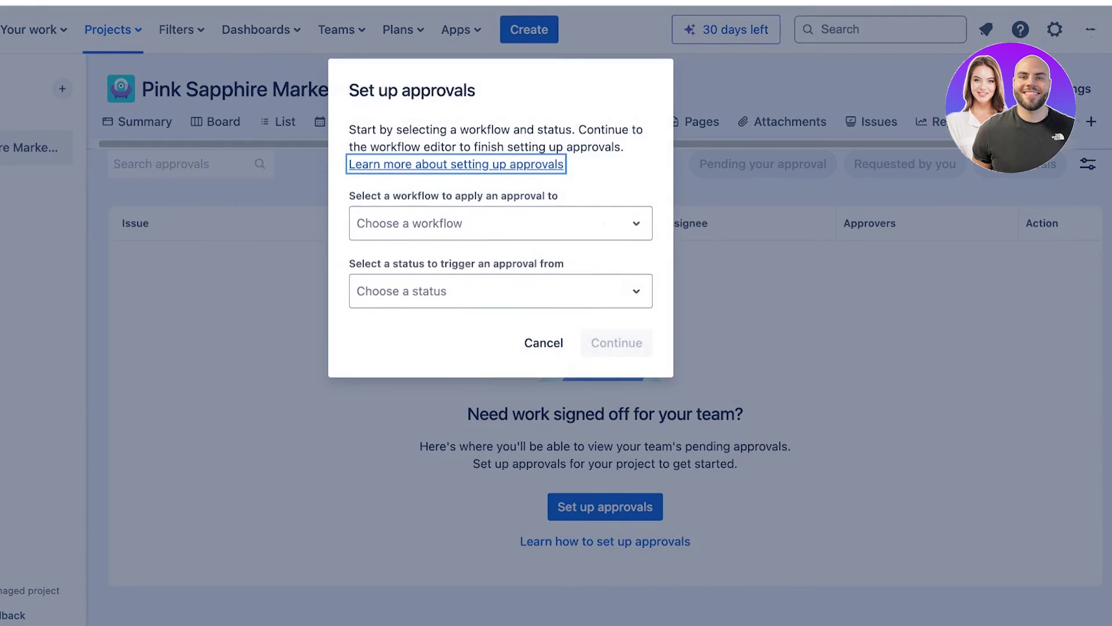
left_click(501, 222)
left_click(500, 266)
left_click(501, 290)
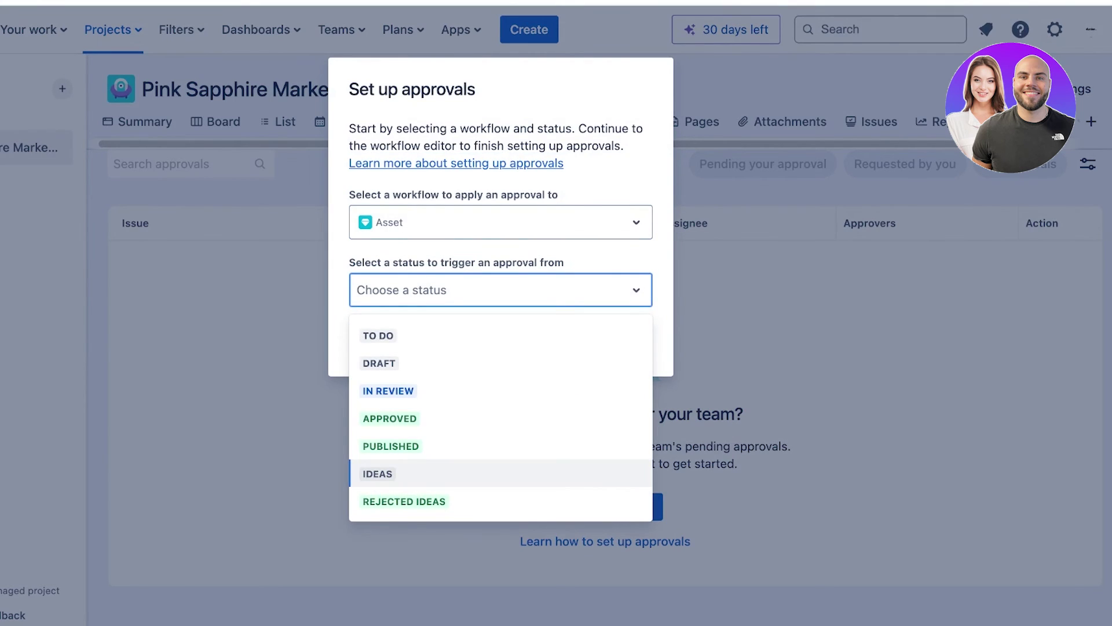
left_click(603, 418)
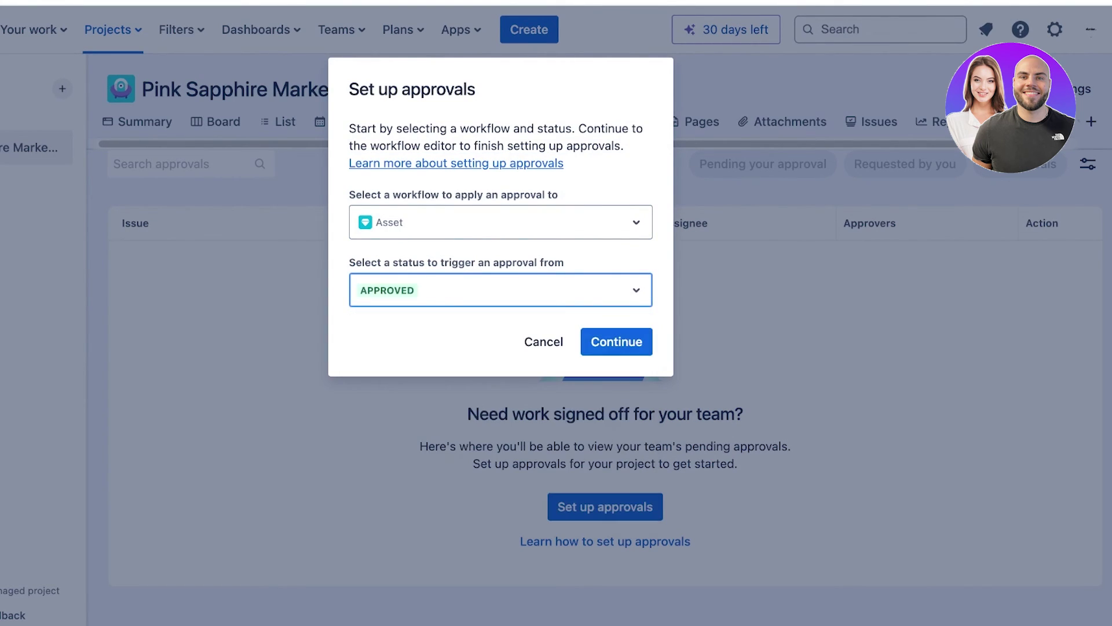
left_click(609, 290)
left_click(608, 391)
left_click(616, 341)
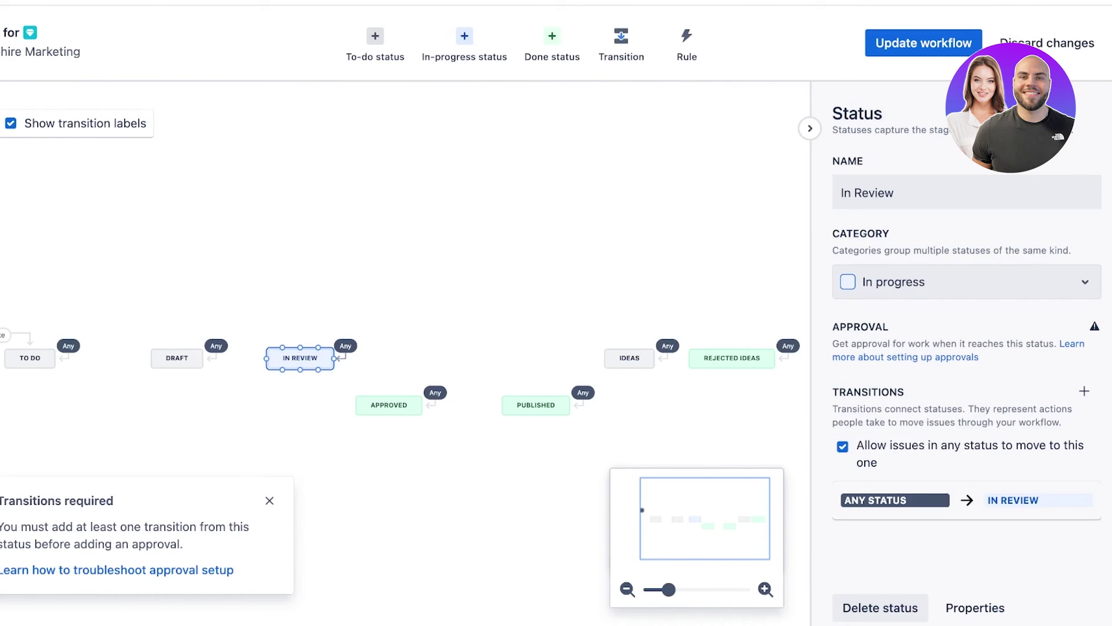
Inspect the In Review status, stay in the editor, and save the updated workflow.
left_click(924, 43)
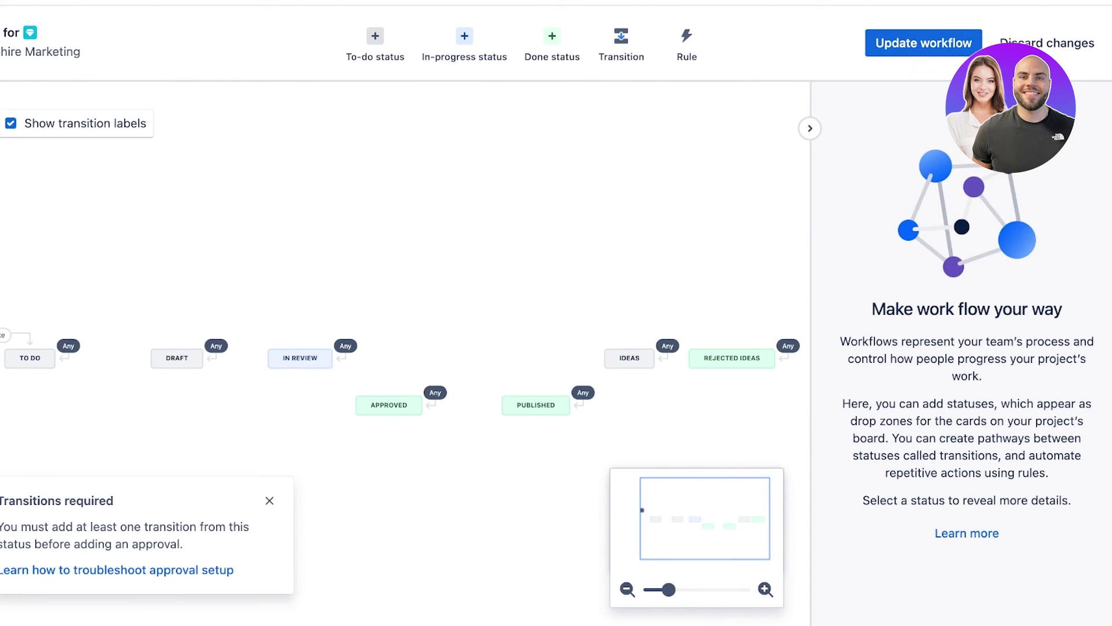
left_click(300, 358)
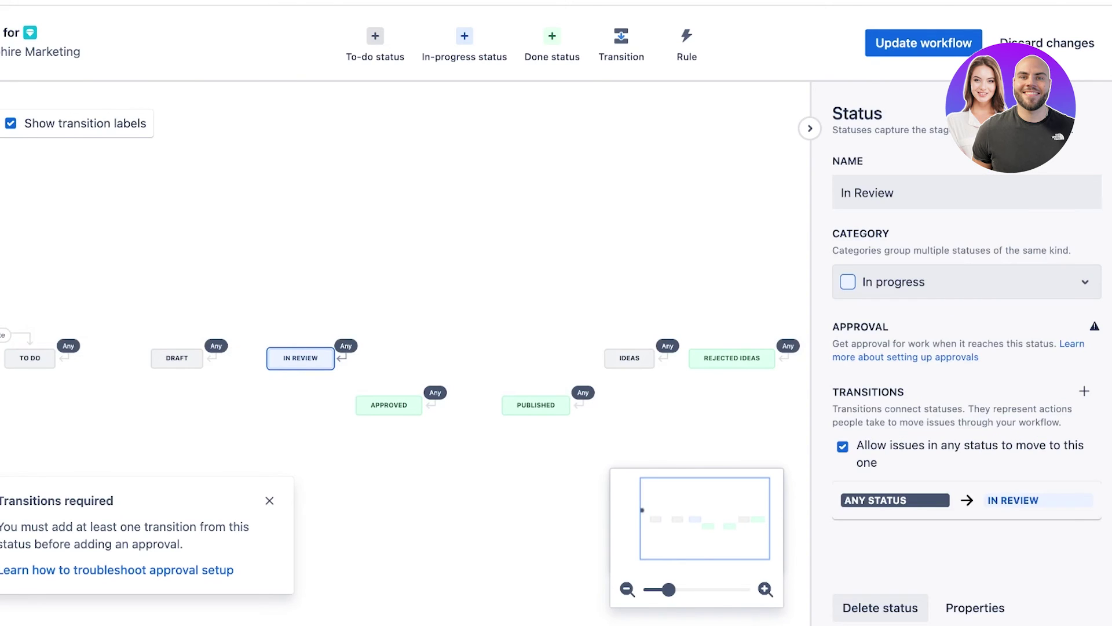
left_click(1048, 43)
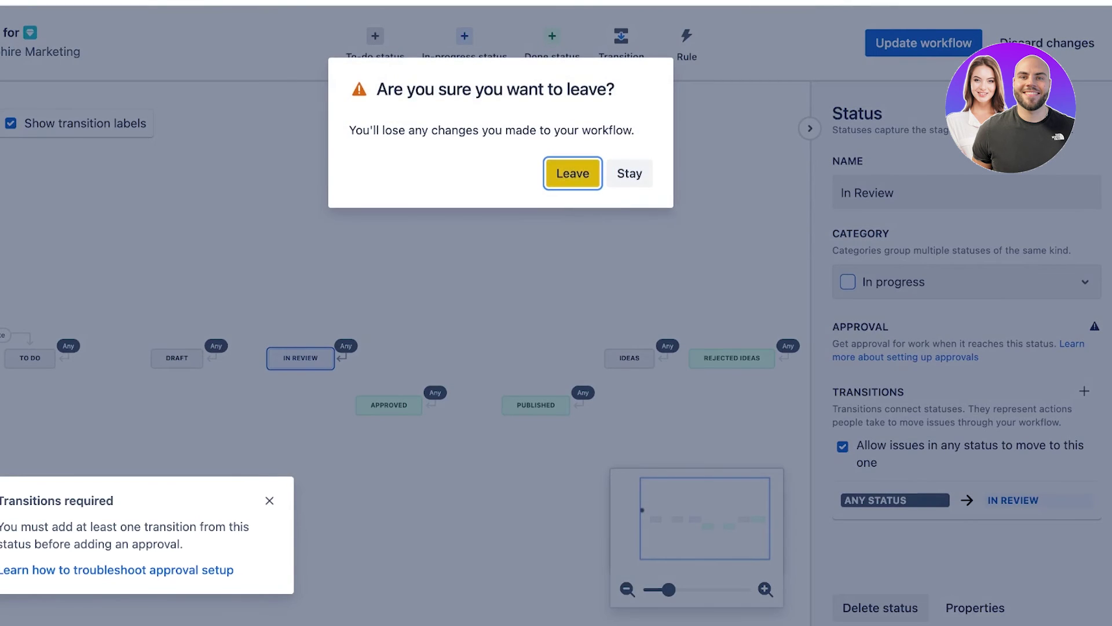
left_click(631, 174)
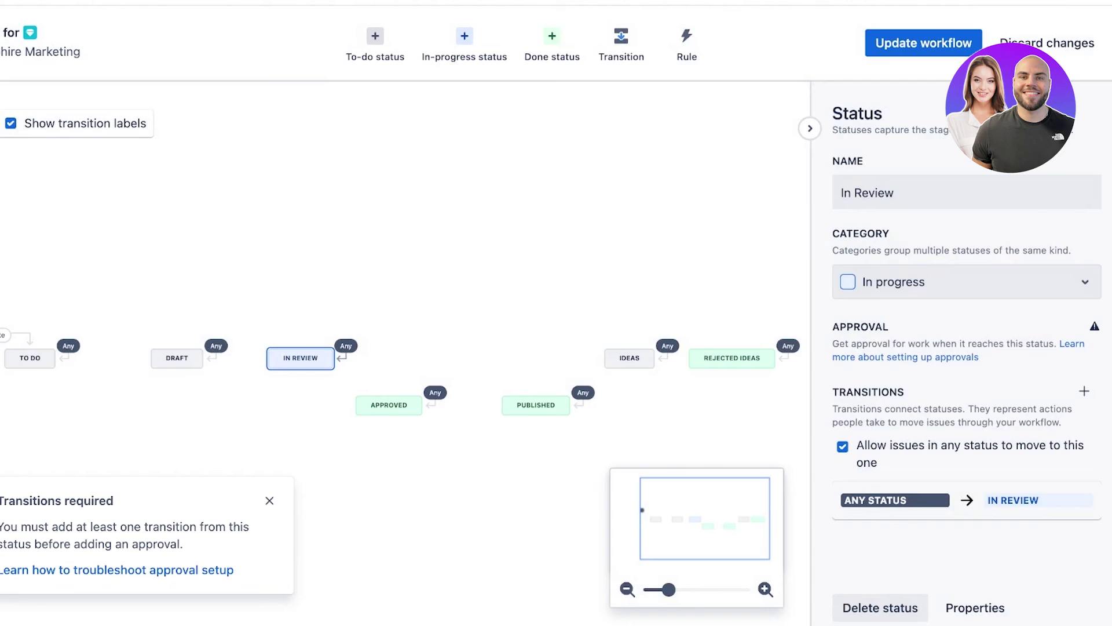
left_click(924, 43)
left_click(648, 278)
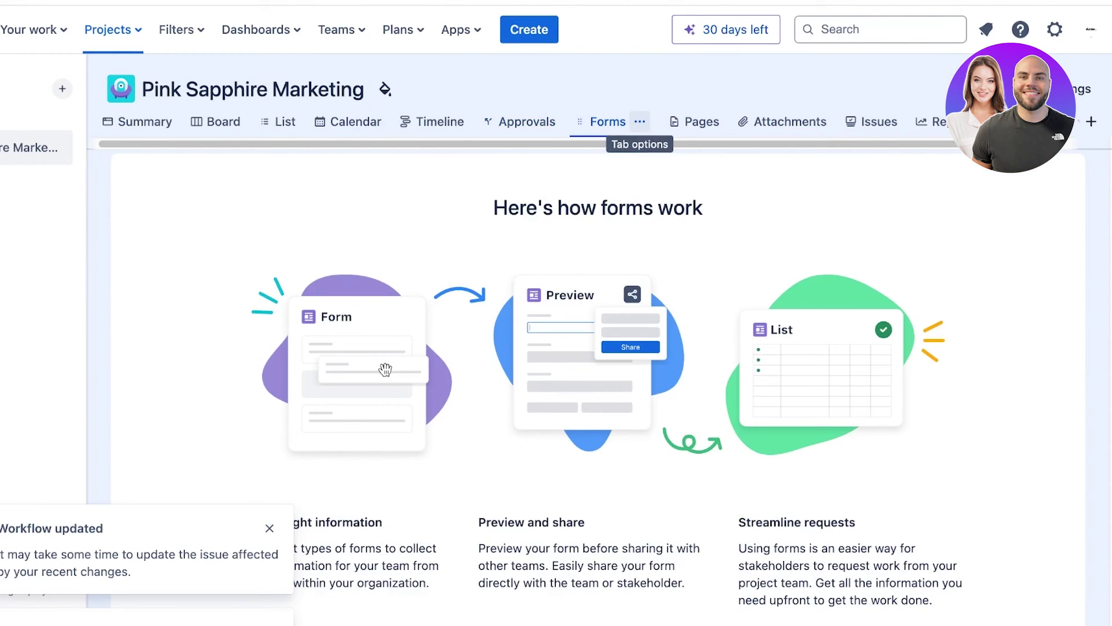
Dismiss the transitions-required notice, create a new project form, then go to Pages.
scroll(598, 360, "down", 2)
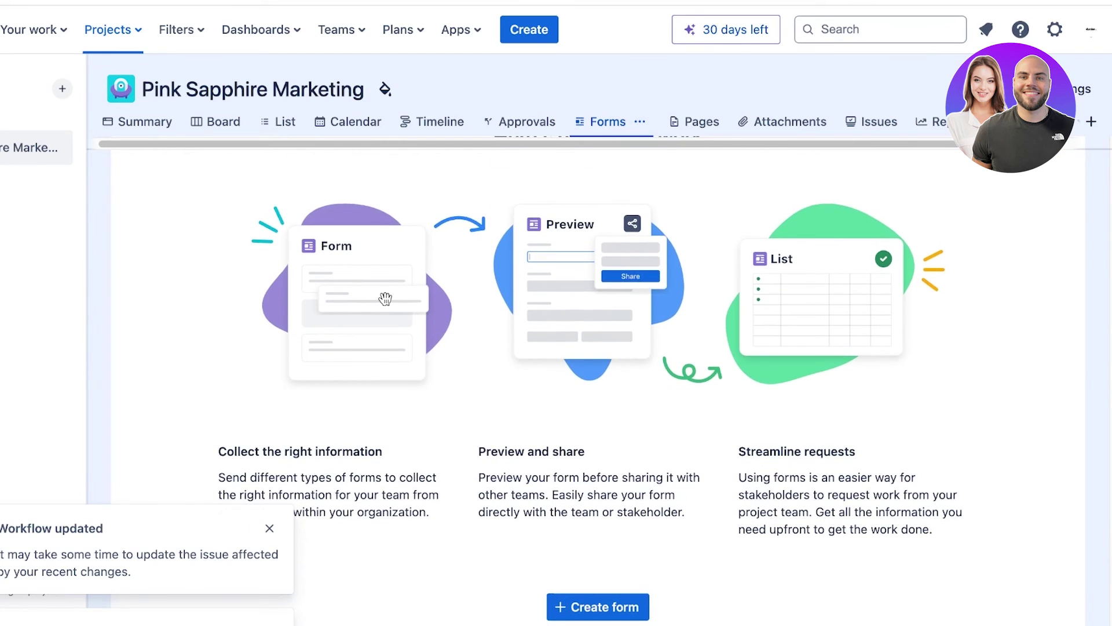
left_click(269, 500)
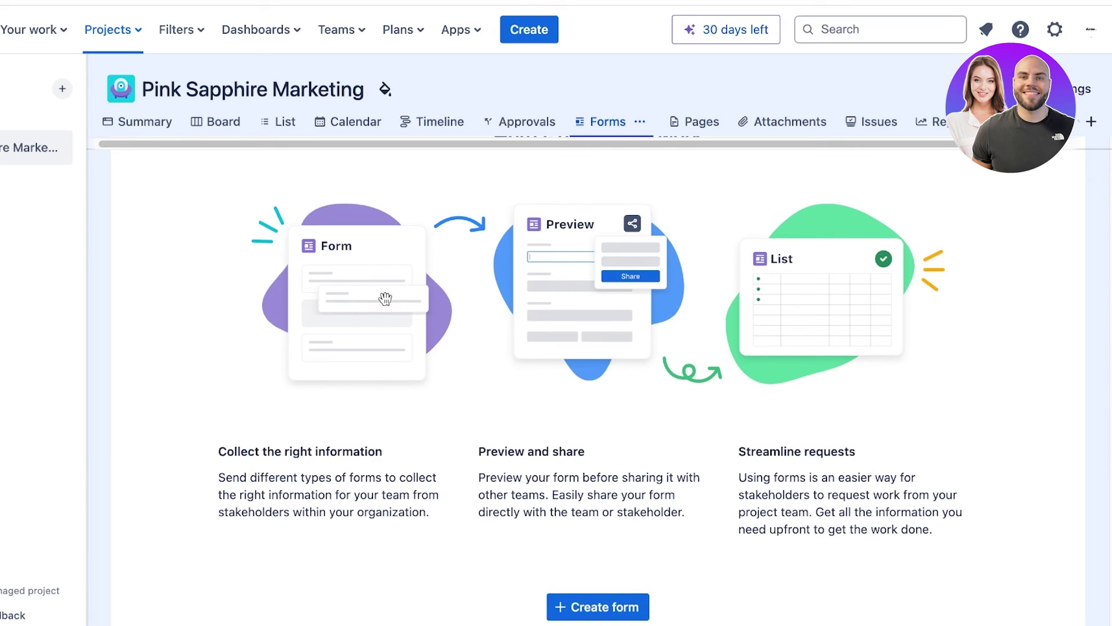
left_click(598, 606)
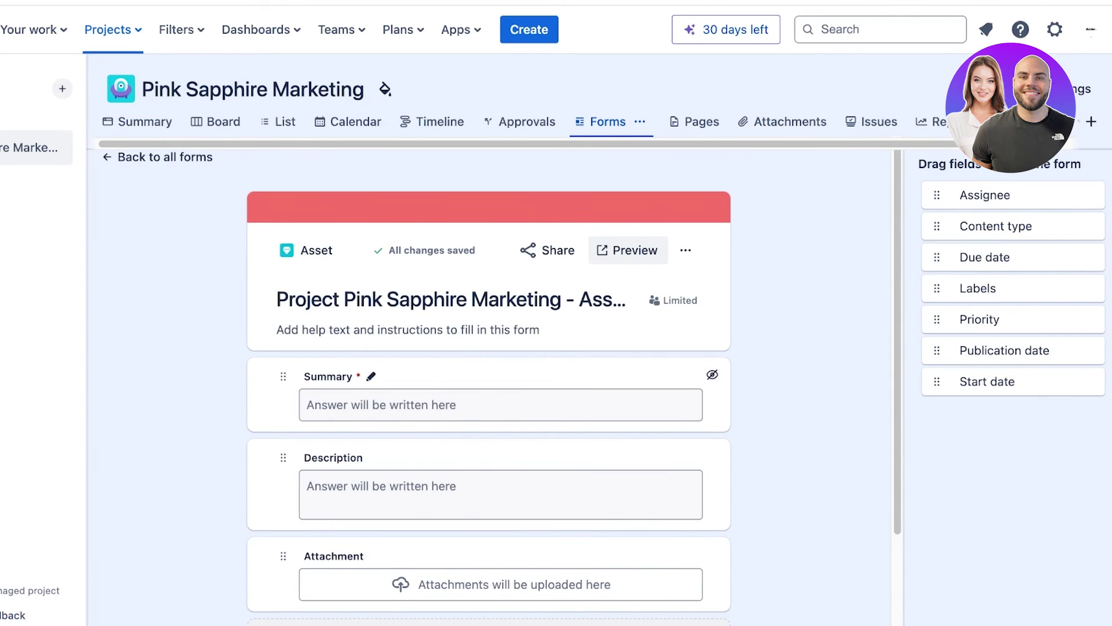
scroll(488, 376, "down", 2)
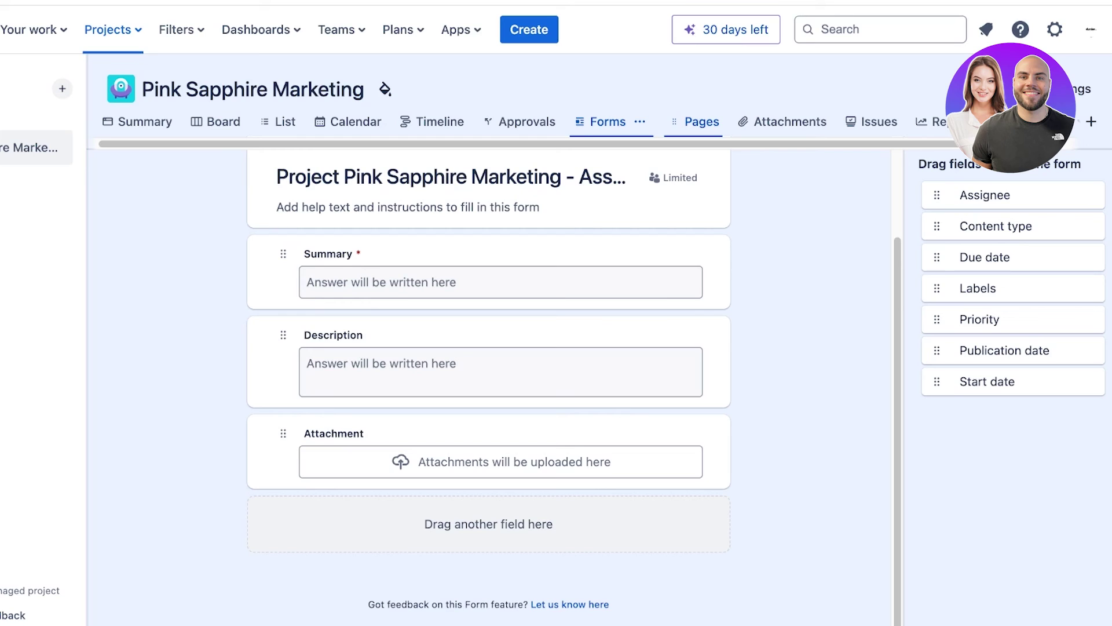
left_click(701, 122)
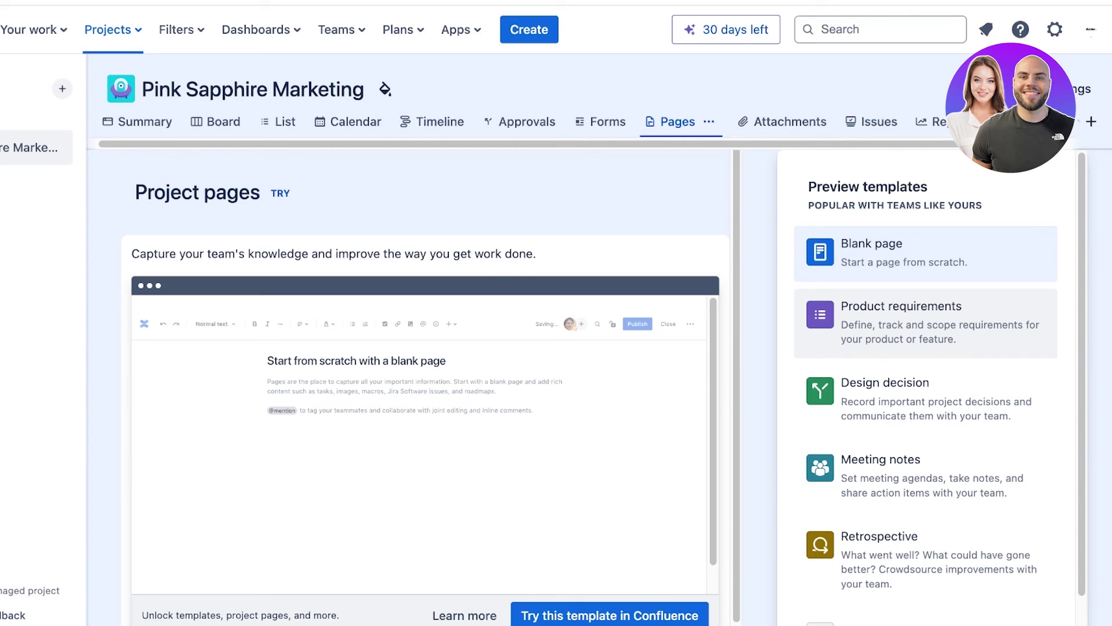
View the project's Attachments, then the Issues list showing PSM-1 and PSM-2.
left_click(790, 122)
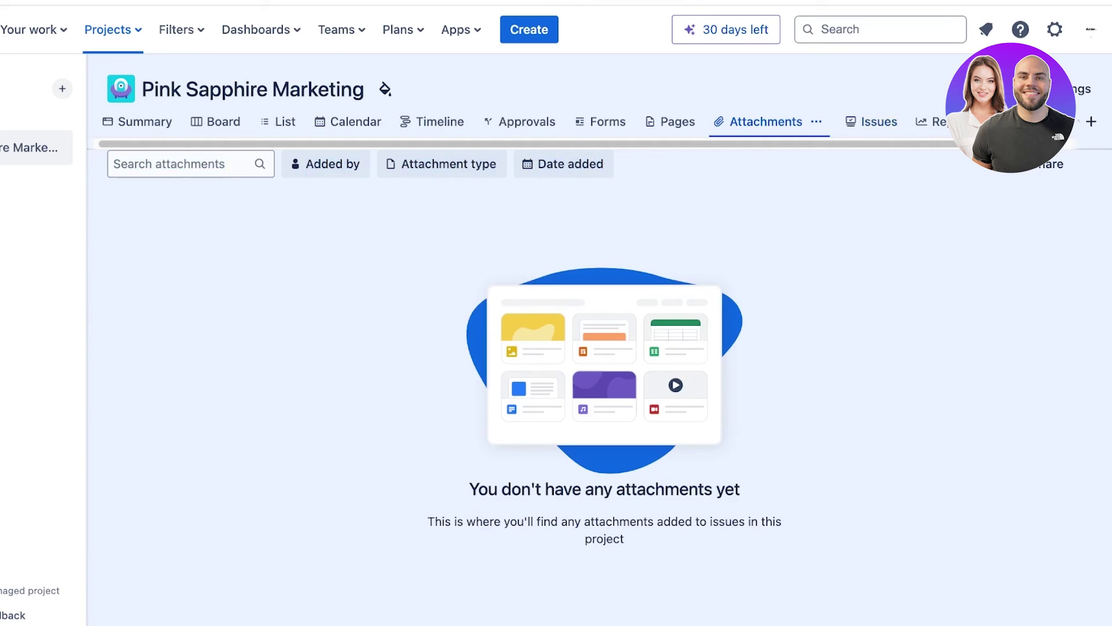
scroll(521, 122, "right", 2)
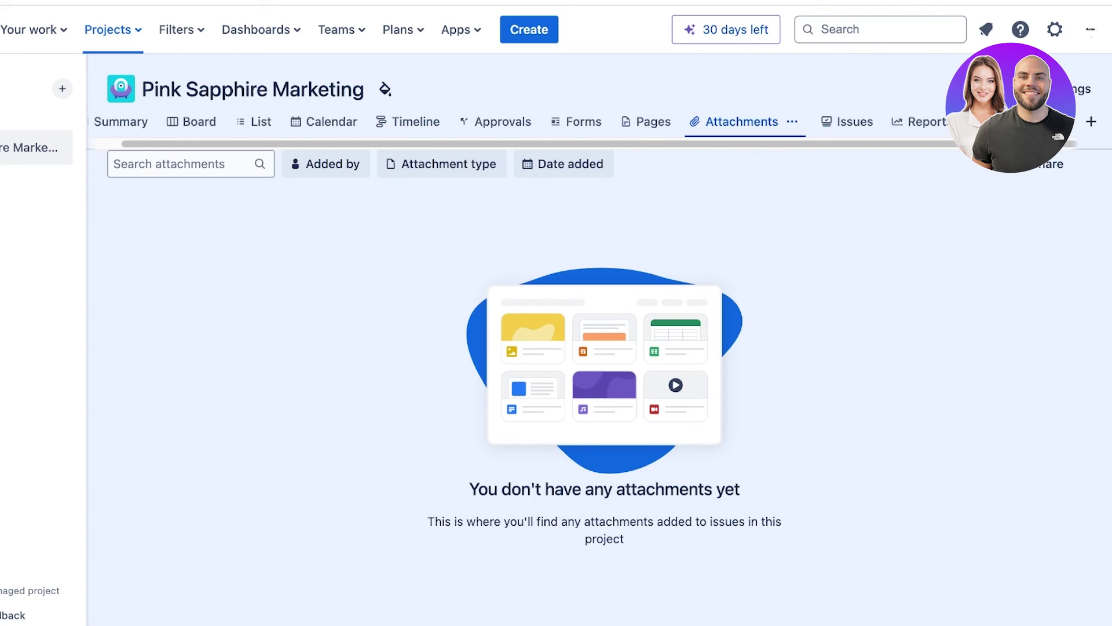
left_click(856, 122)
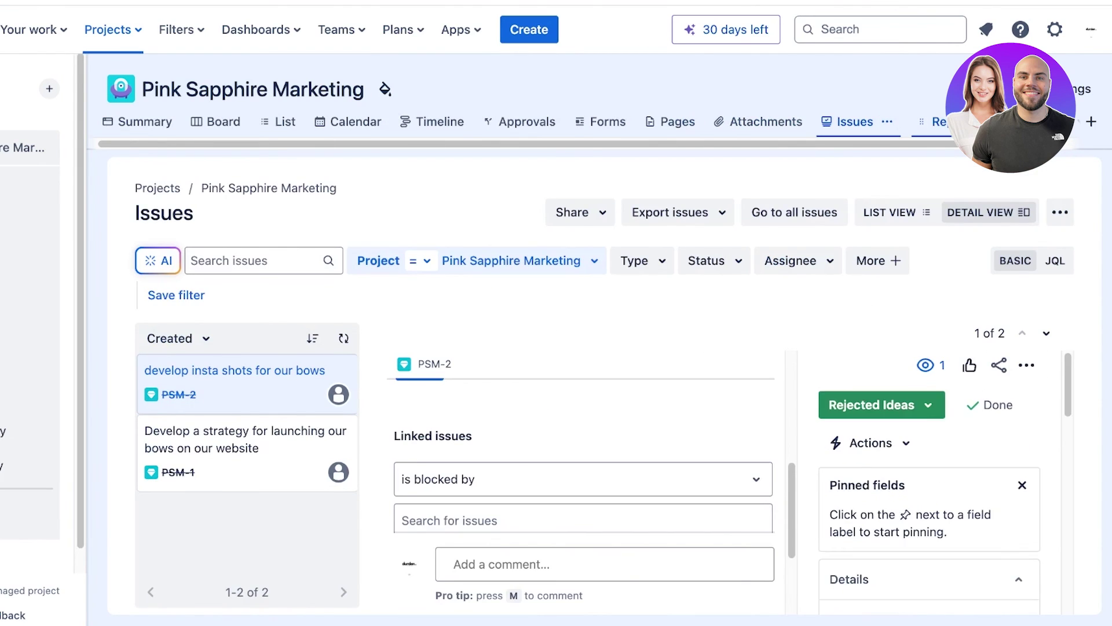
Scroll through All reports, reviewing issue analysis reports like Average Age and Pie Chart.
left_click(955, 122)
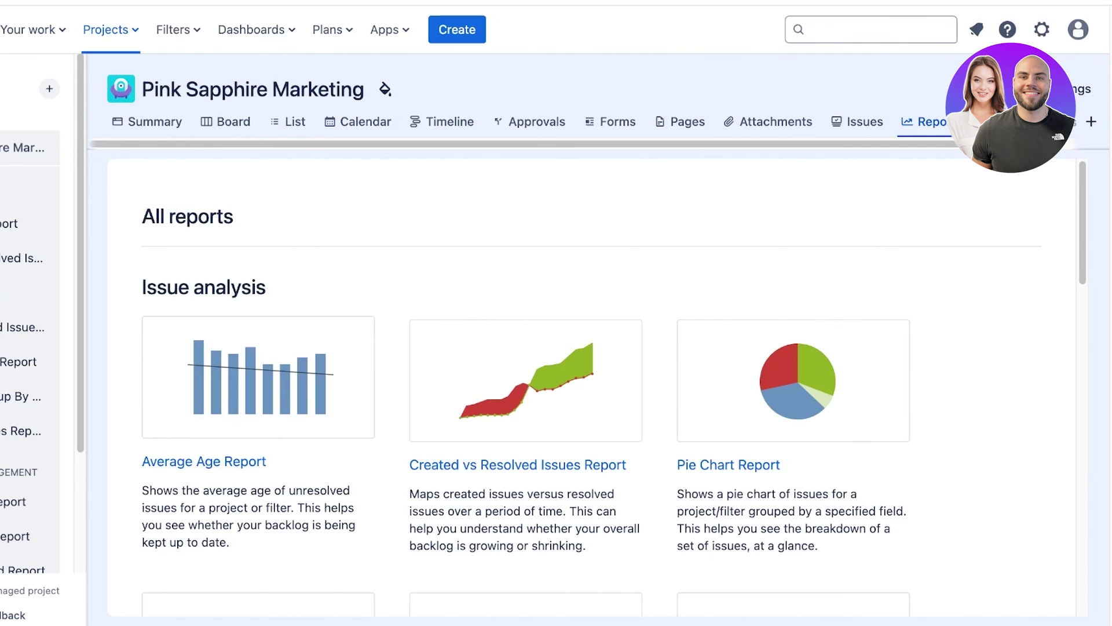
scroll(768, 354, "down", 6)
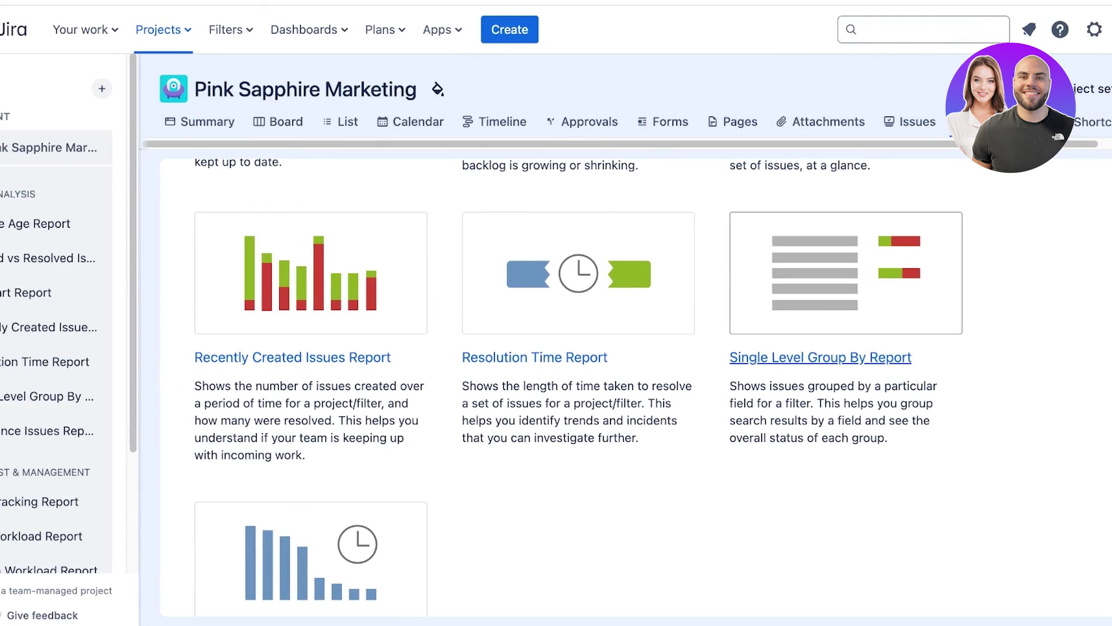
scroll(793, 249, "up", 1)
scroll(904, 376, "up", 5)
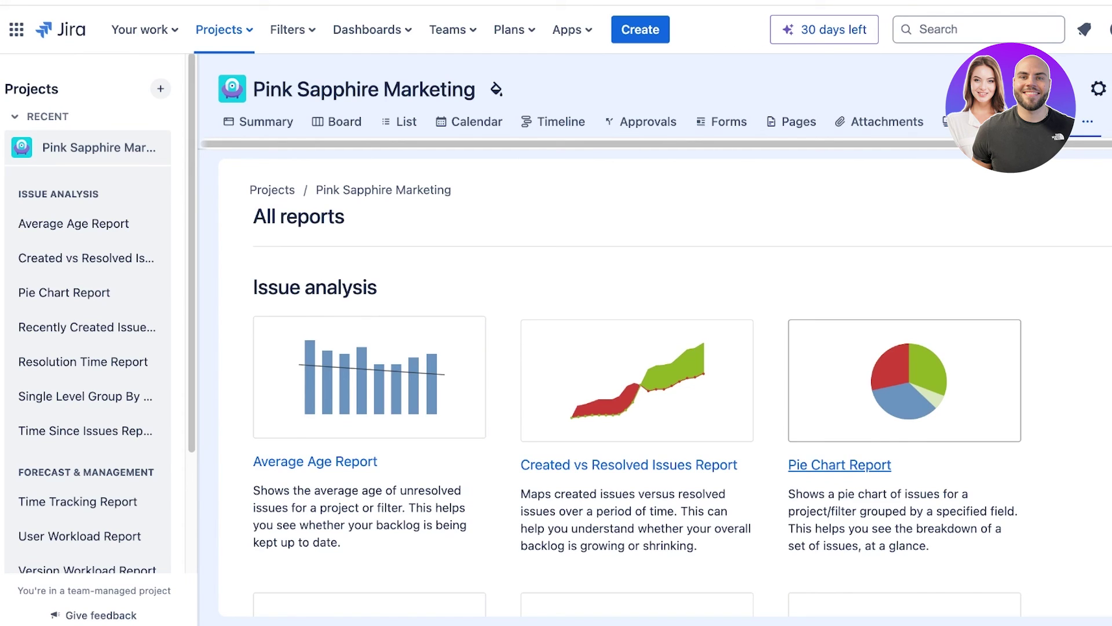
scroll(904, 376, "down", 3)
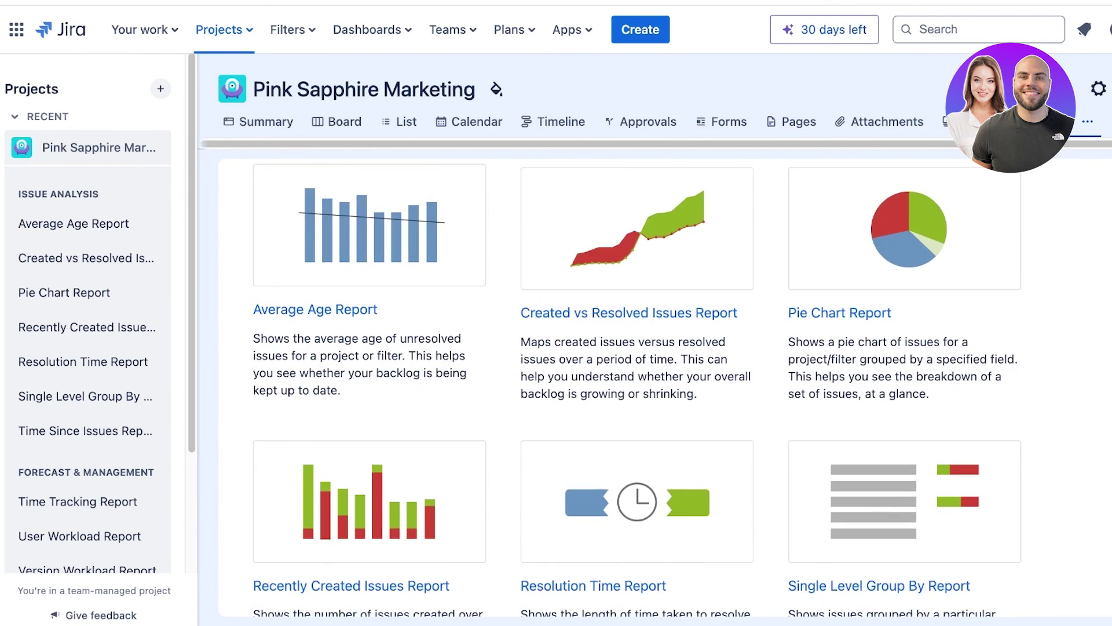
scroll(638, 377, "up", 3)
scroll(638, 376, "down", 10)
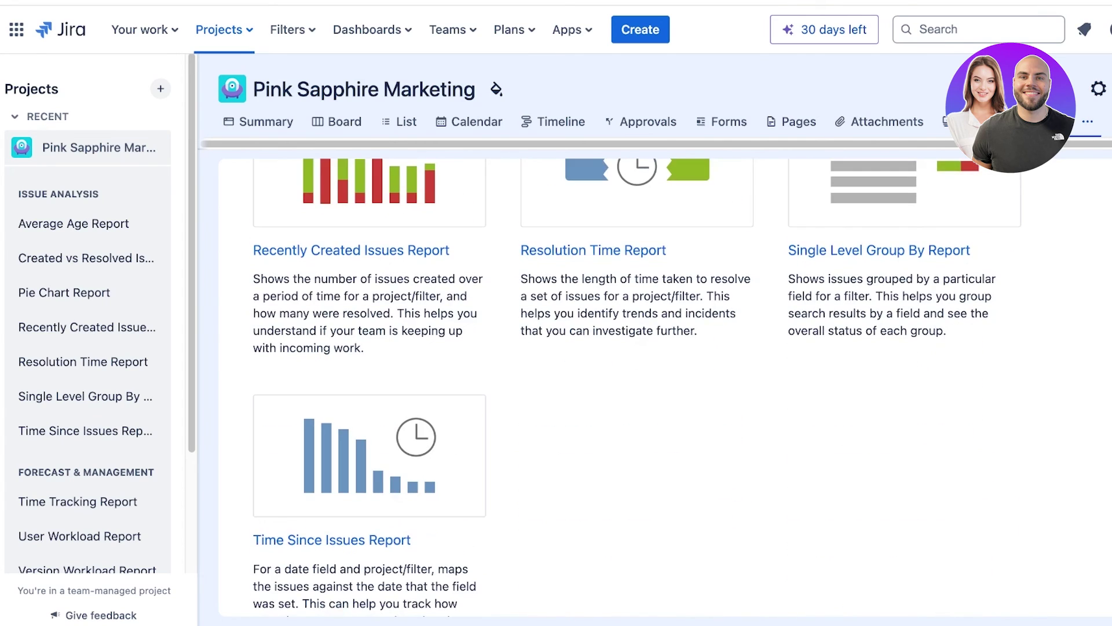
scroll(638, 376, "down", 8)
scroll(637, 376, "up", 3)
scroll(637, 376, "down", 4)
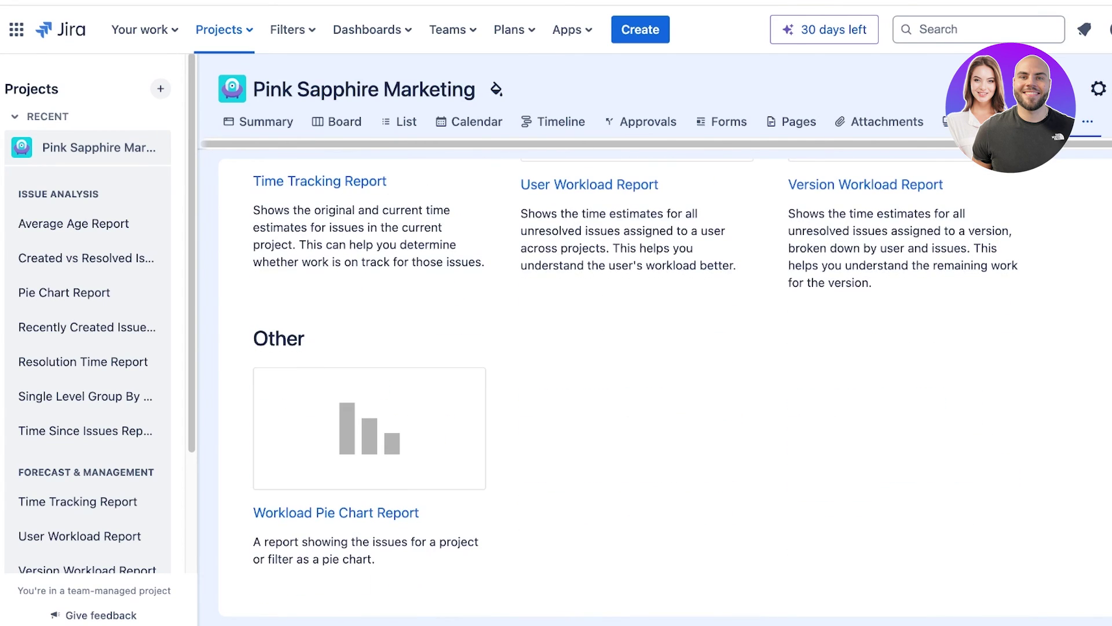
scroll(638, 405, "up", 10)
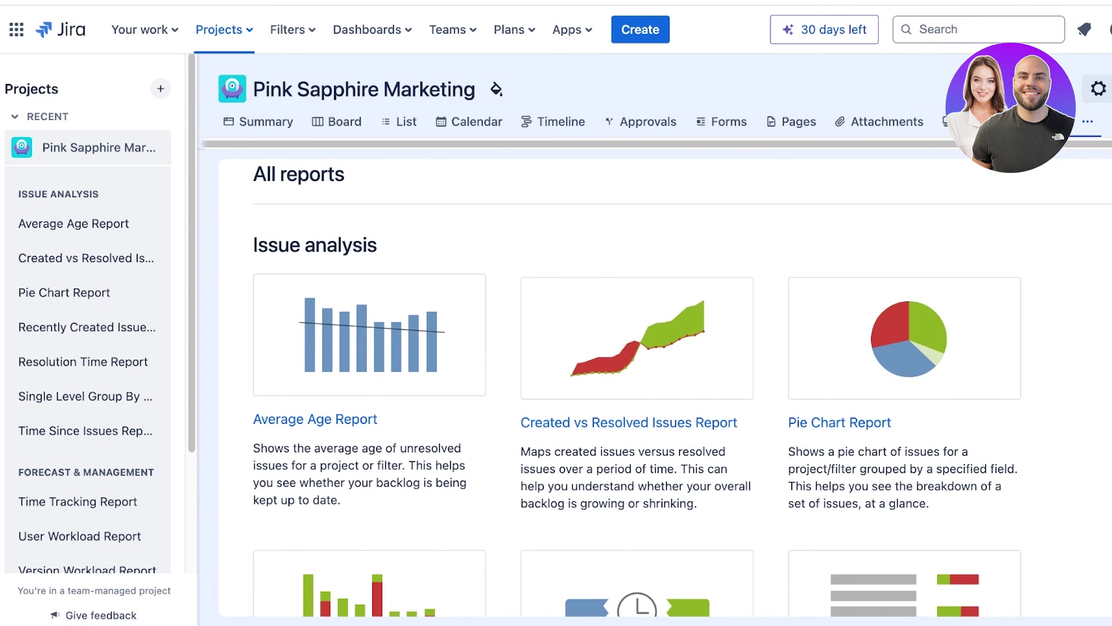
Confirm there are no tabs to add, then remove the Approvals tab.
left_click(1111, 121)
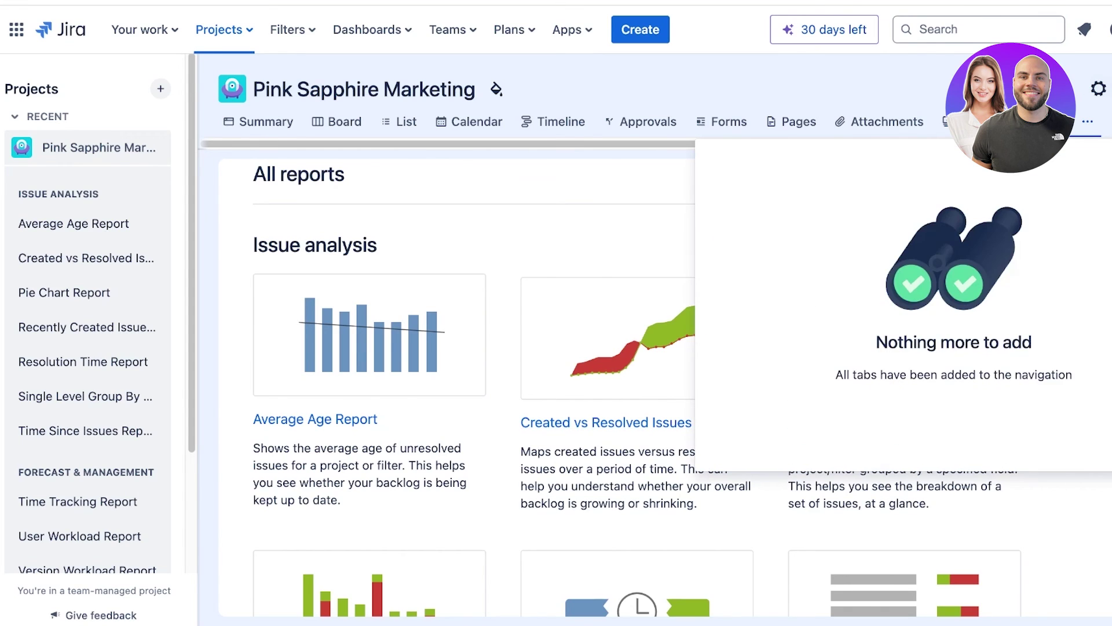
left_click(722, 92)
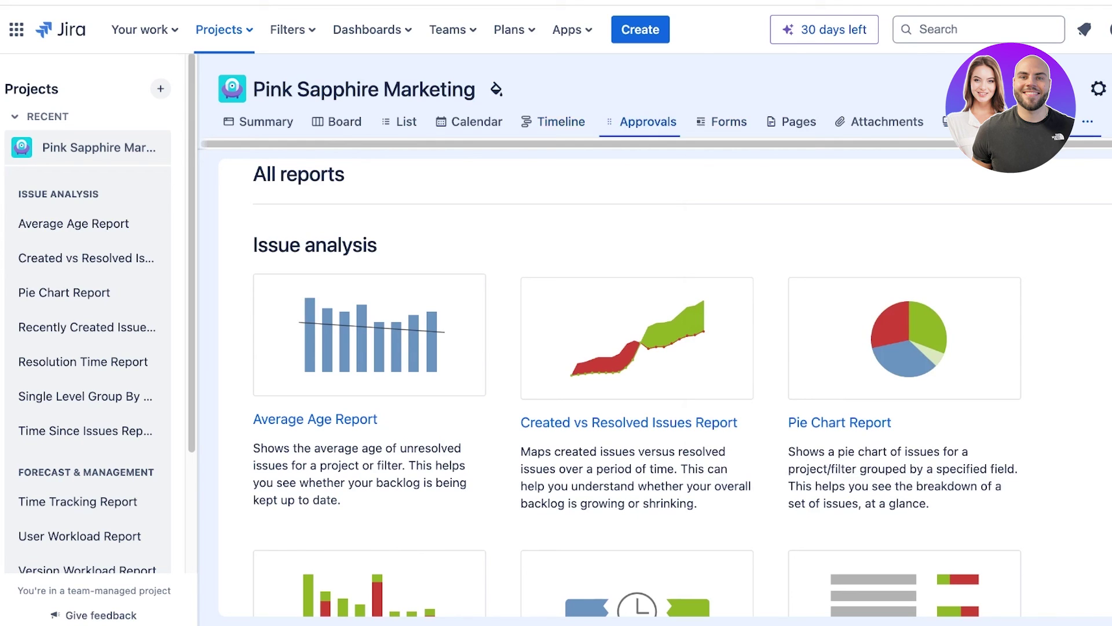
left_click(648, 122)
left_click(690, 121)
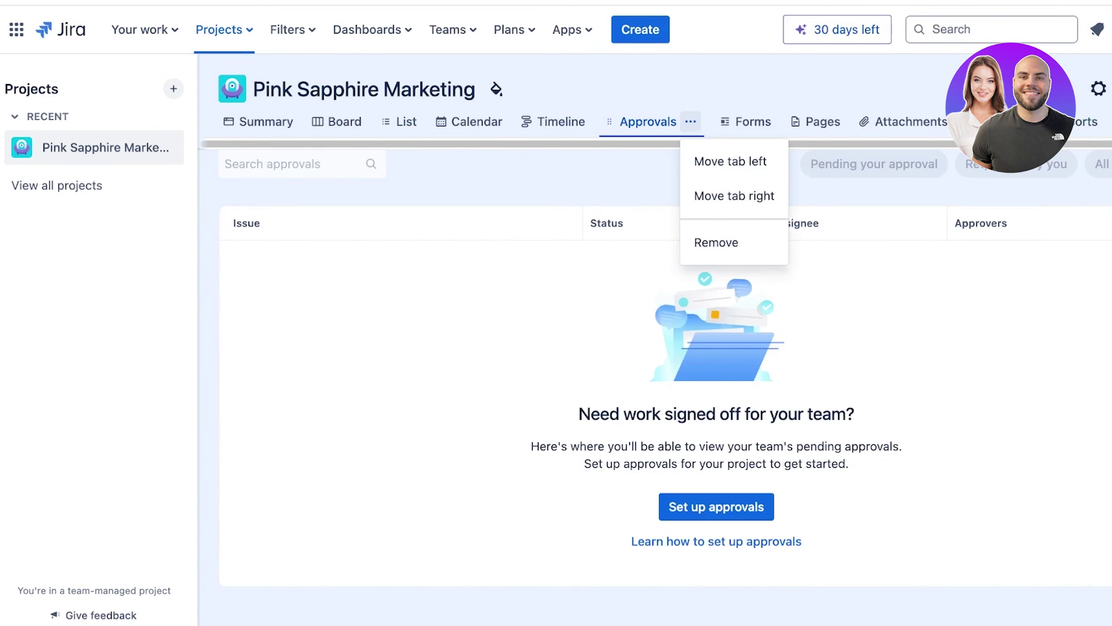
left_click(717, 242)
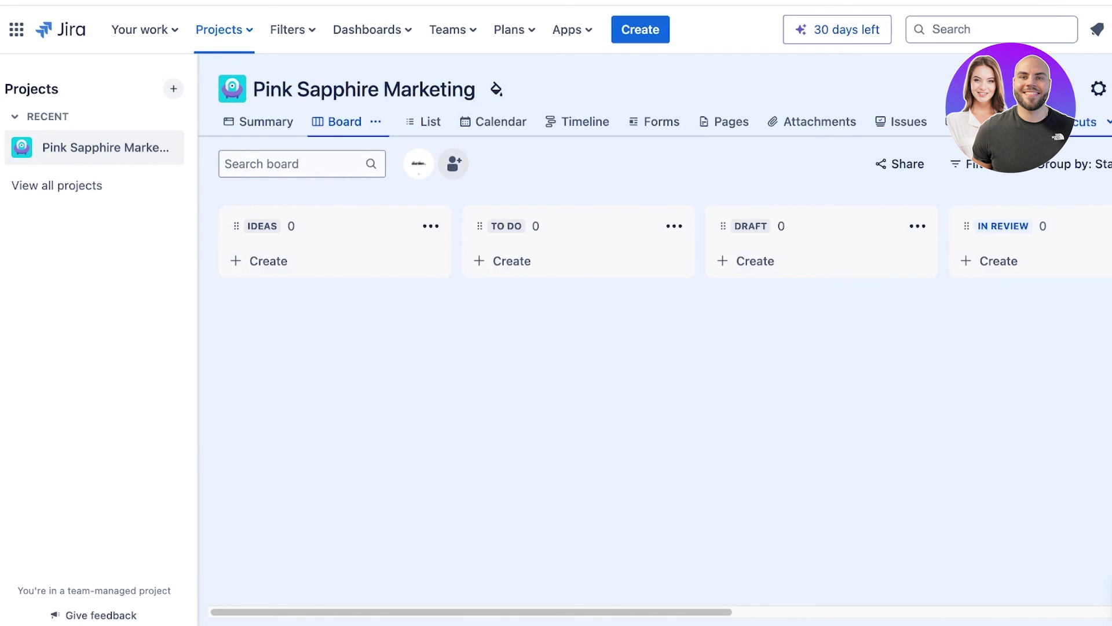
Remove the Shortcuts and Issues tabs from the project navigation.
left_click(966, 490)
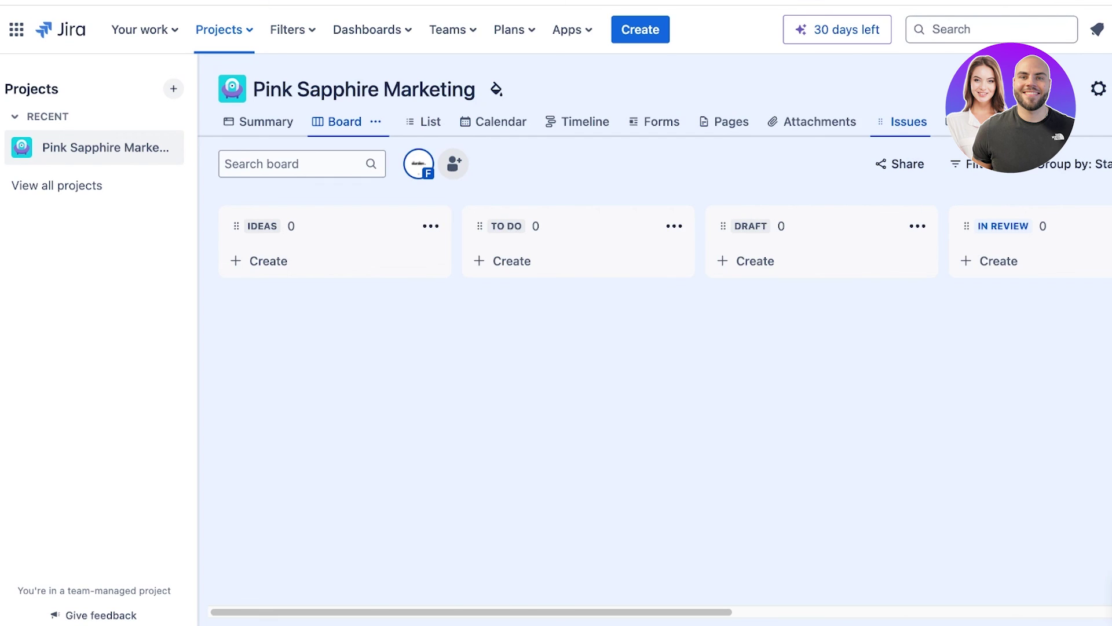
left_click(908, 121)
left_click(916, 121)
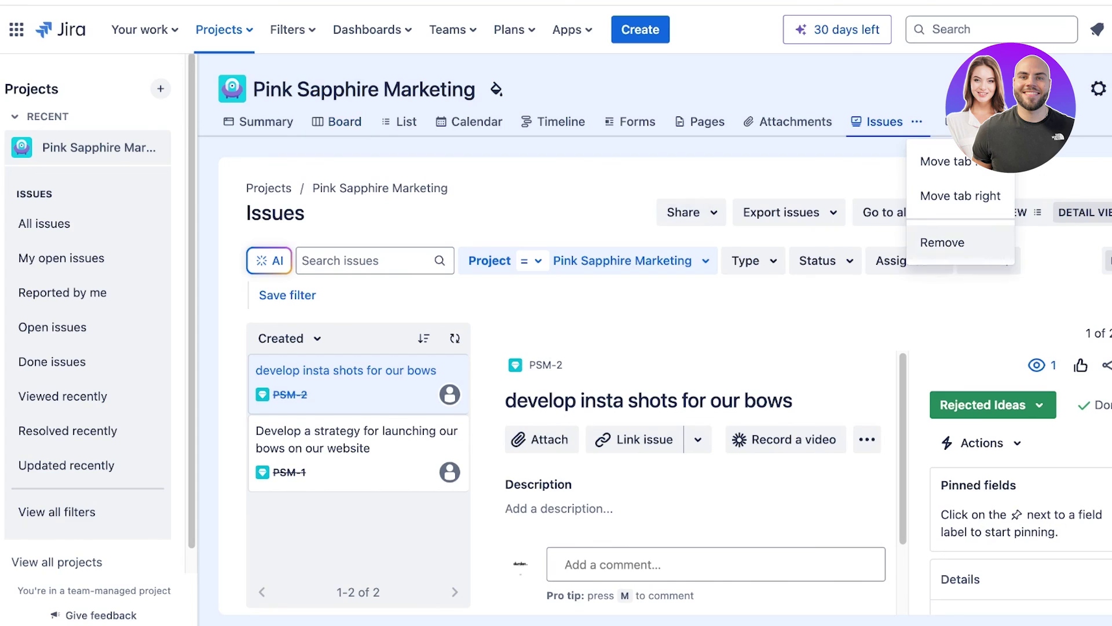
left_click(942, 244)
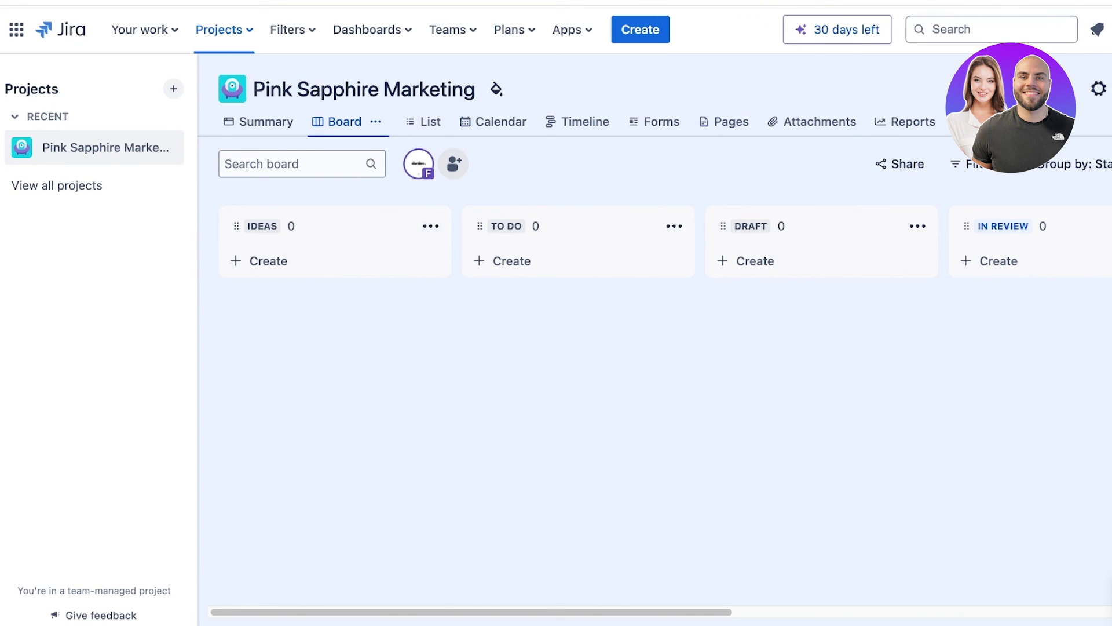
Start a new dashboard from the Dashboards menu and name it 'CEO Dashboard'.
left_click(292, 29)
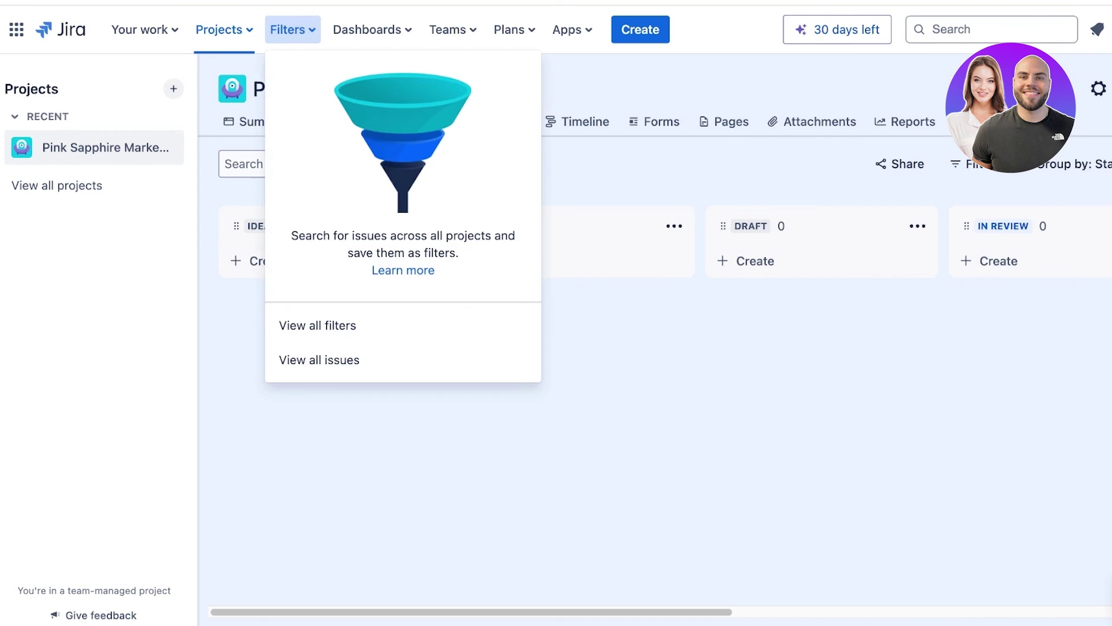
left_click(371, 29)
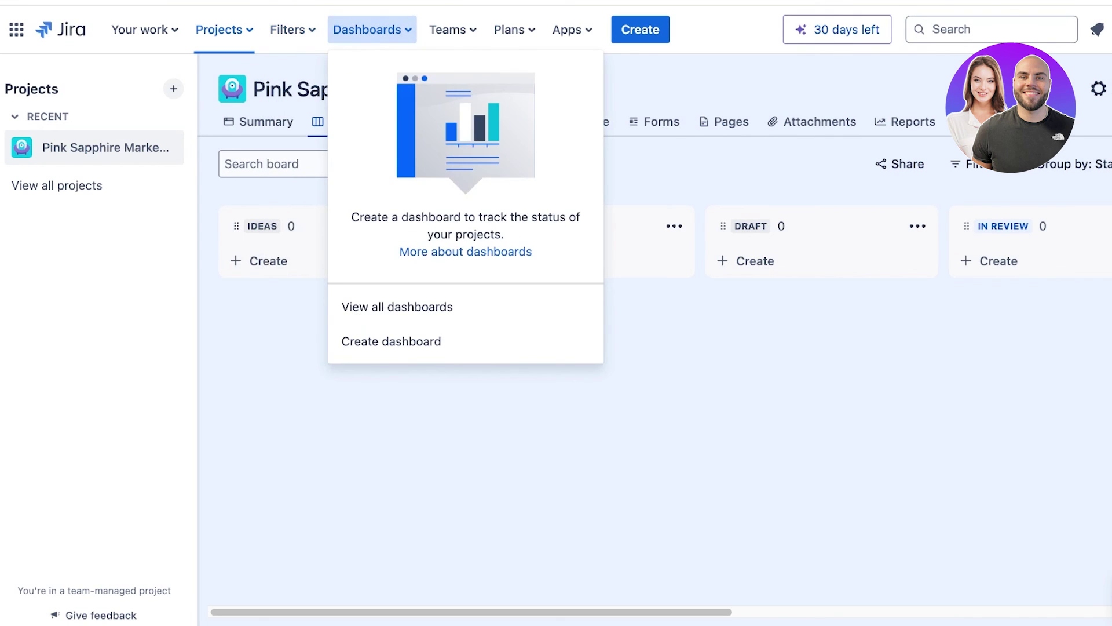
left_click(391, 341)
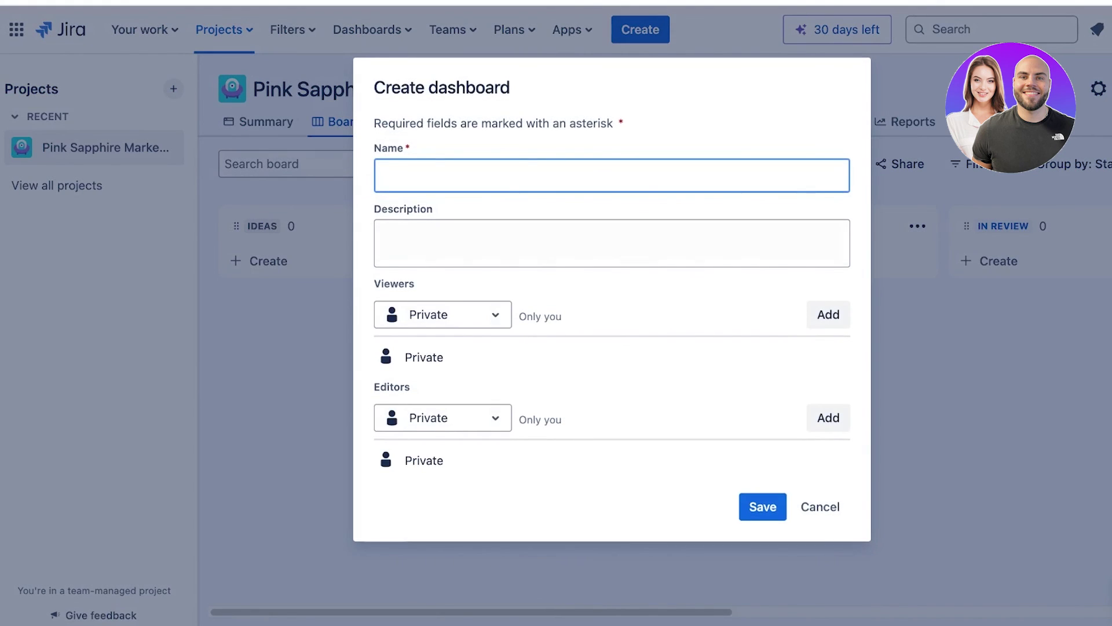
type("CEO Dashboard")
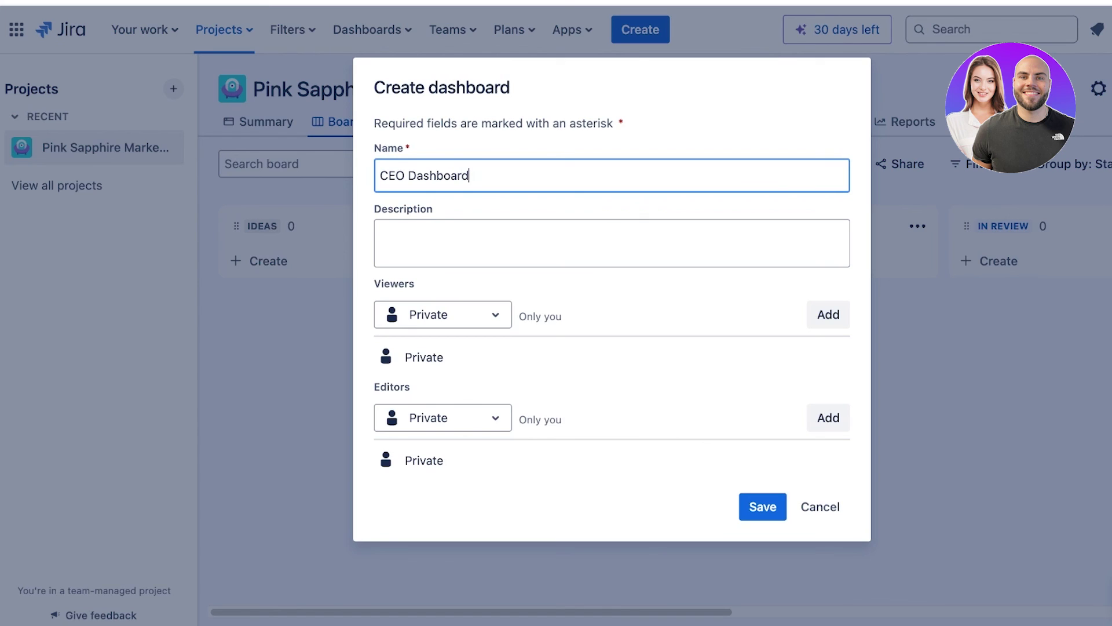
Set both Viewers and Editors to Project and save the dashboard.
left_click(443, 314)
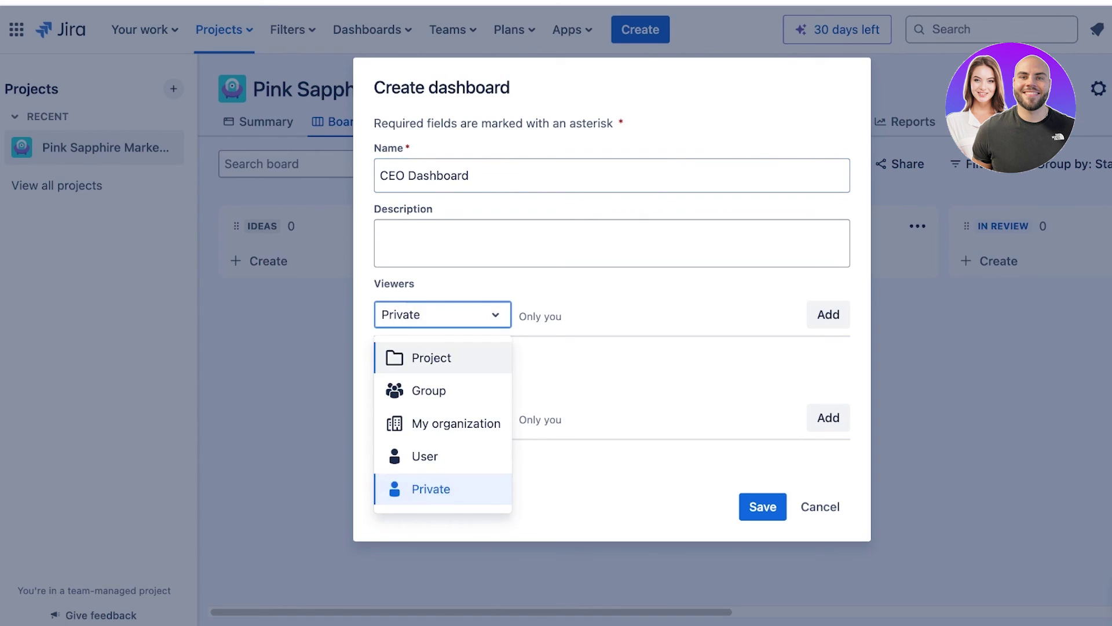
left_click(442, 357)
left_click(442, 417)
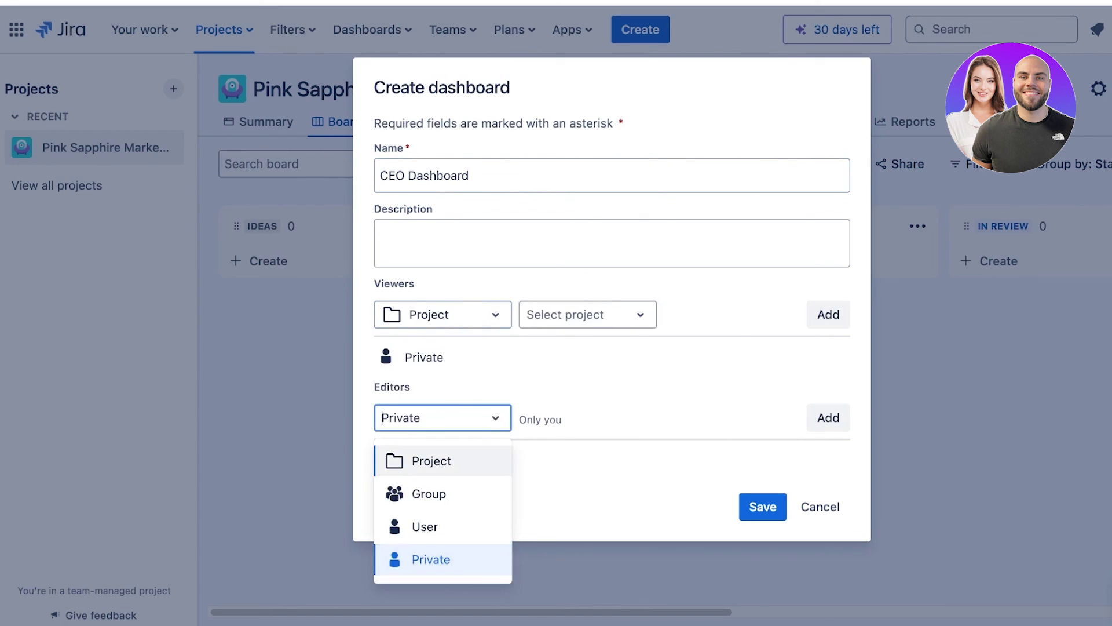
left_click(443, 462)
left_click(762, 506)
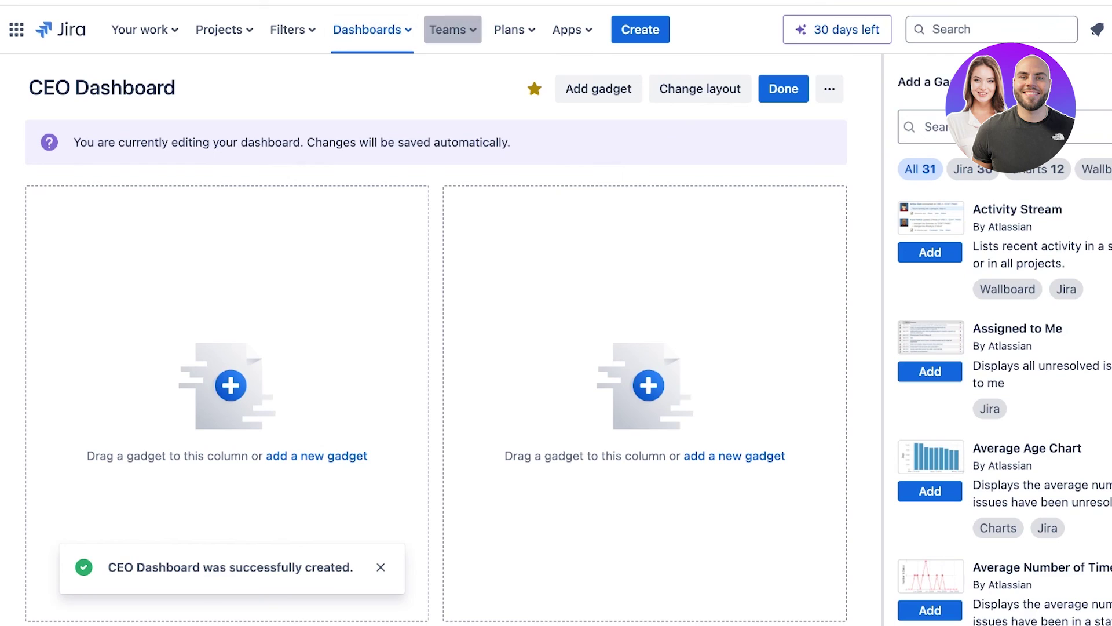
left_click(452, 29)
left_click(513, 29)
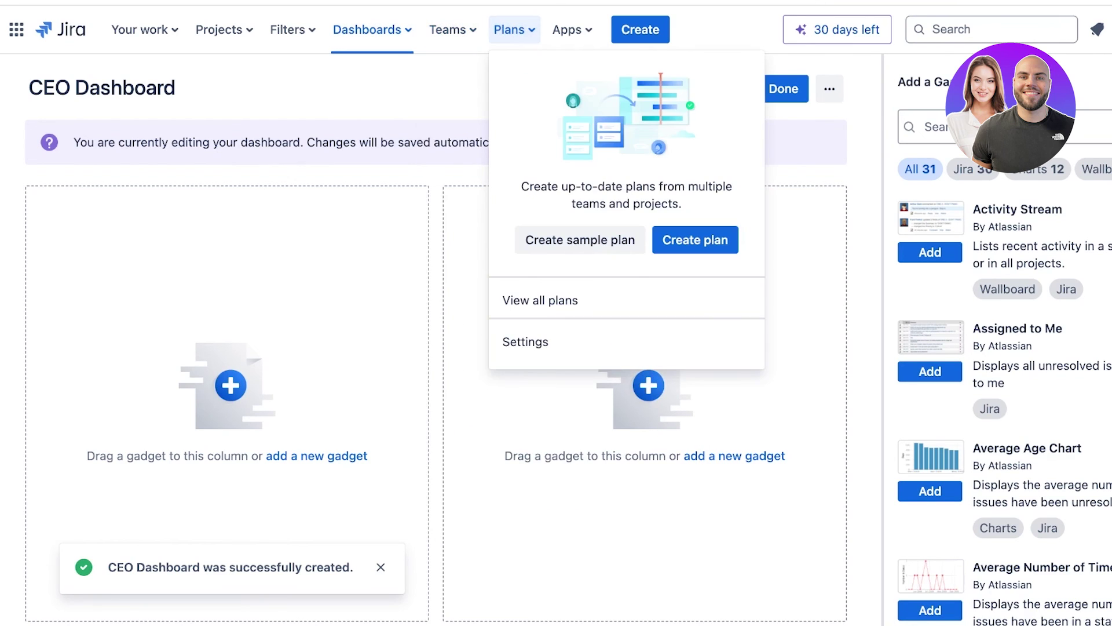
left_click(514, 30)
left_click(451, 30)
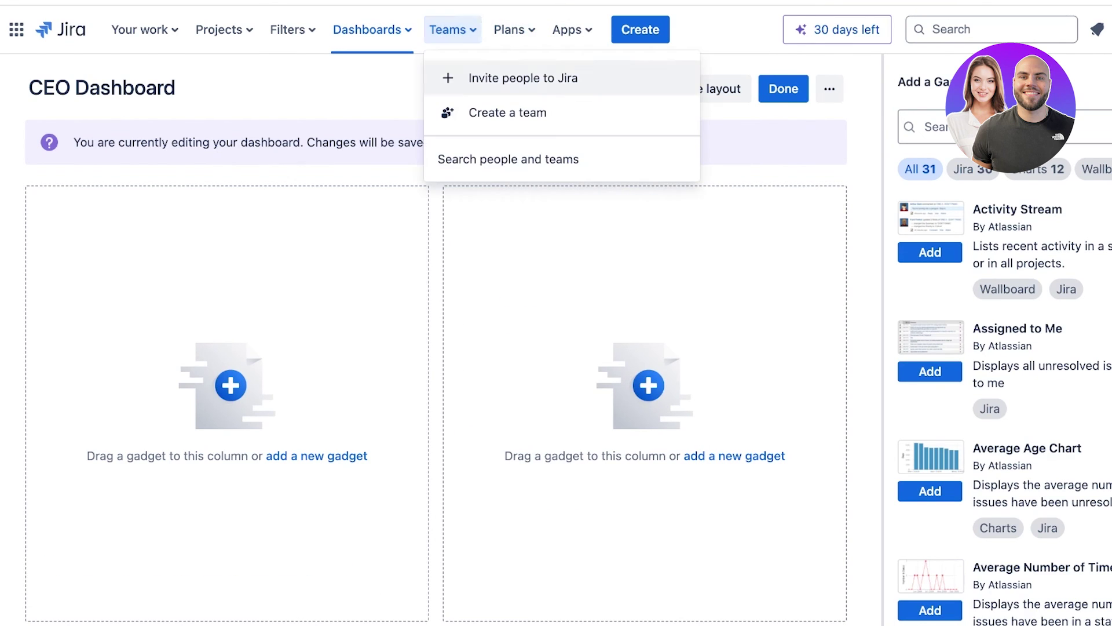
left_click(510, 112)
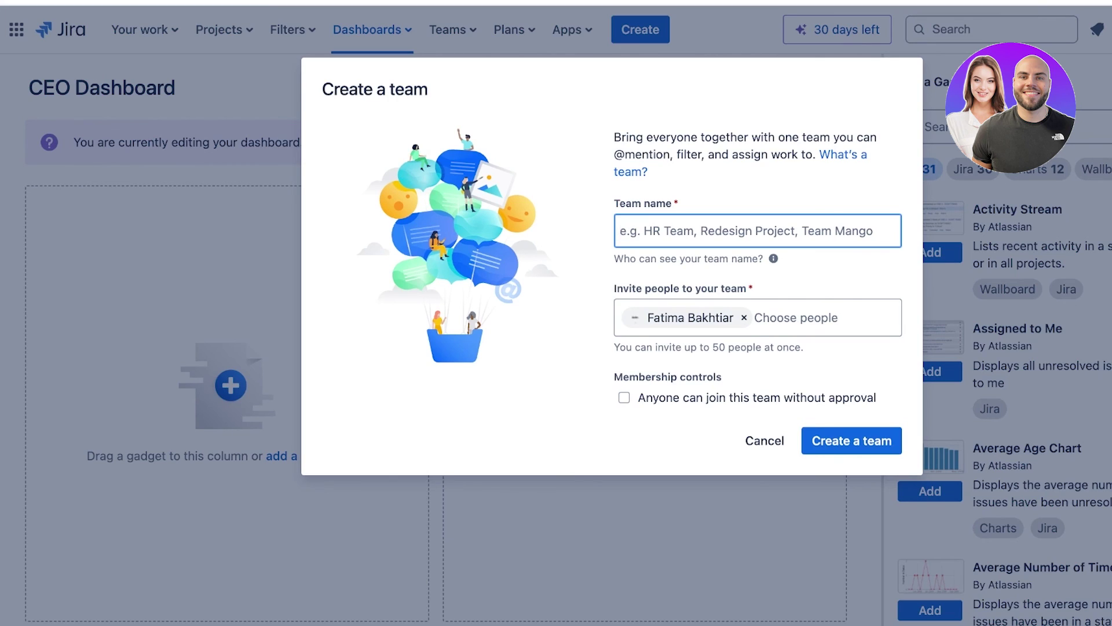
left_click(796, 317)
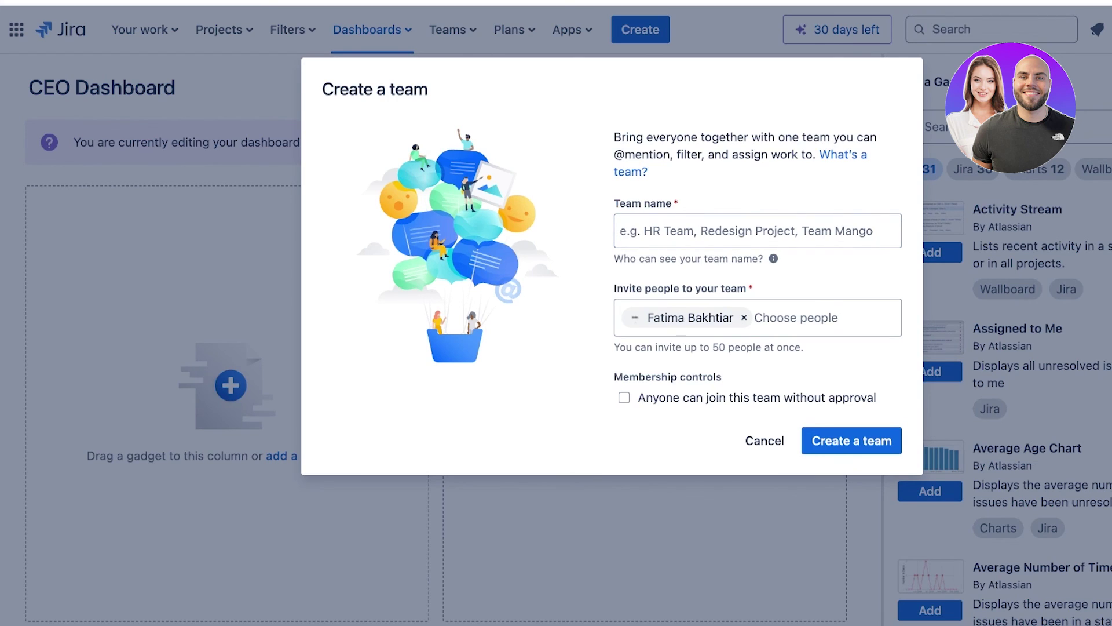
left_click(758, 231)
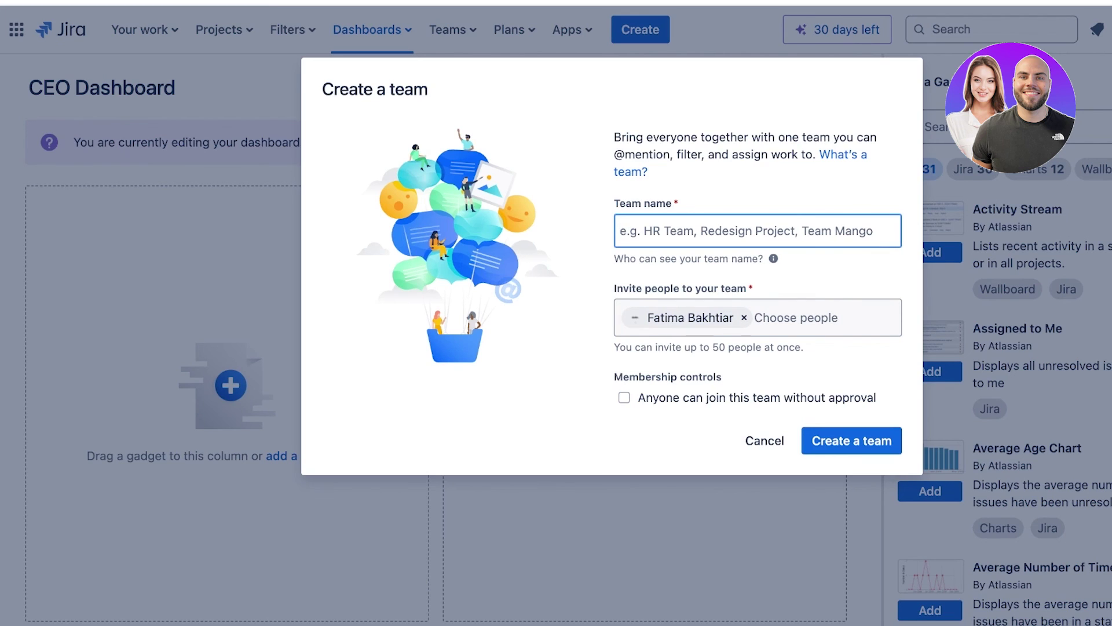
left_click(764, 441)
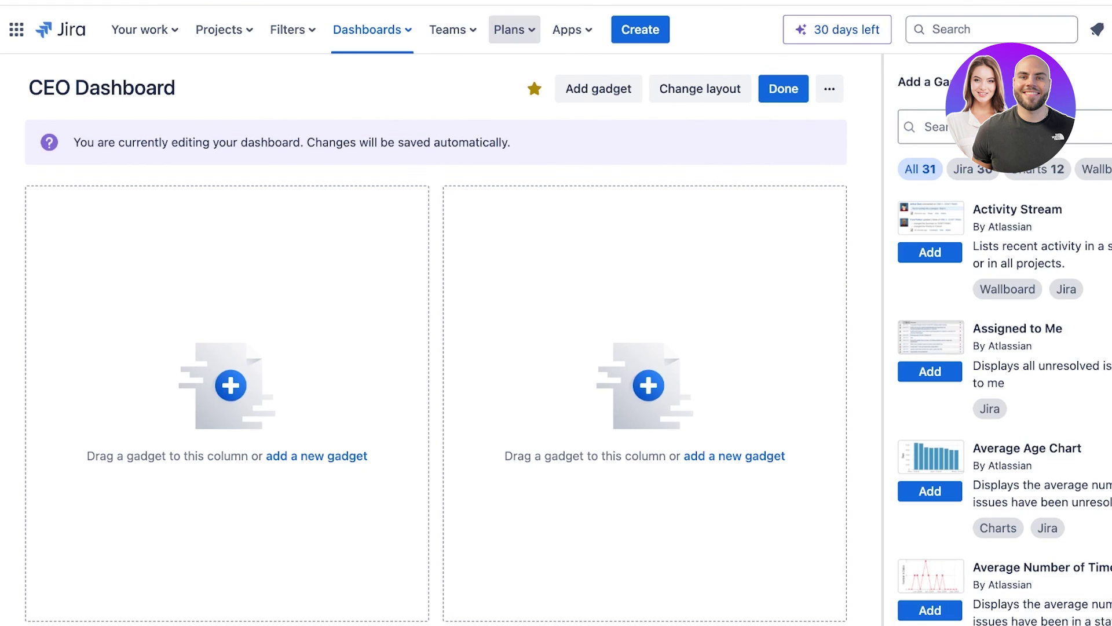
Try Plans > Create plan, browse the recommended Apps menu, then return to the Your work page.
left_click(513, 29)
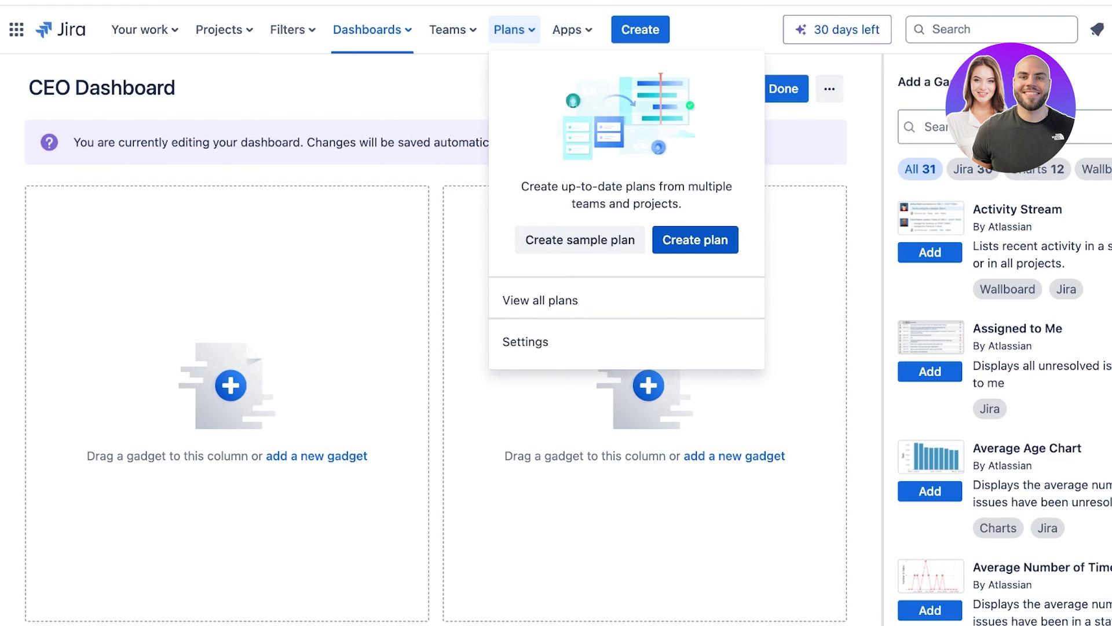
left_click(695, 240)
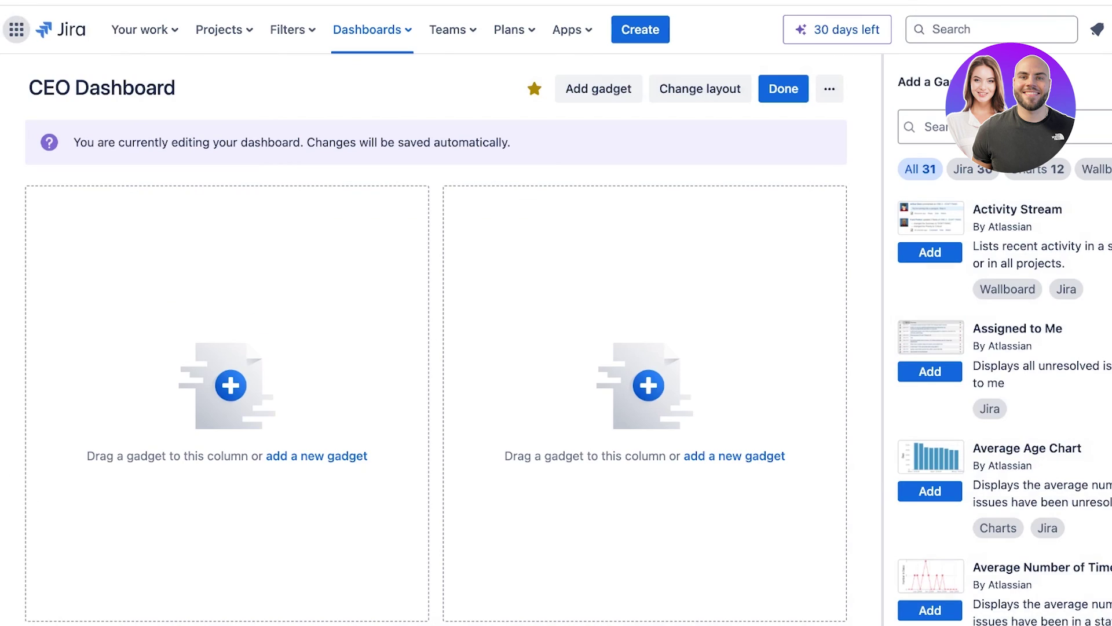
left_click(513, 30)
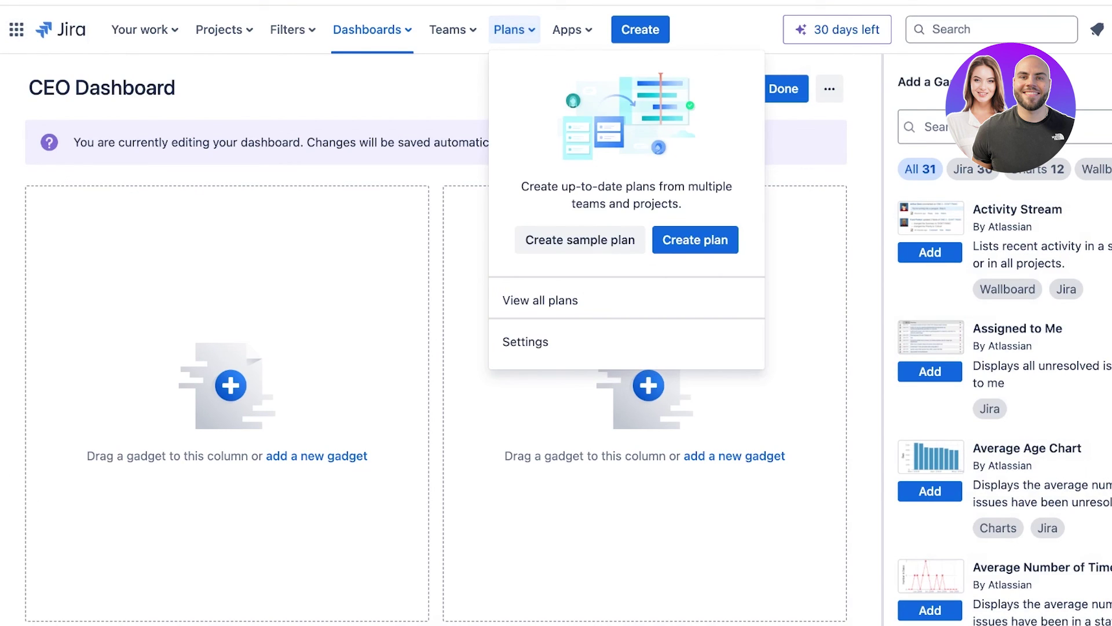
left_click(571, 29)
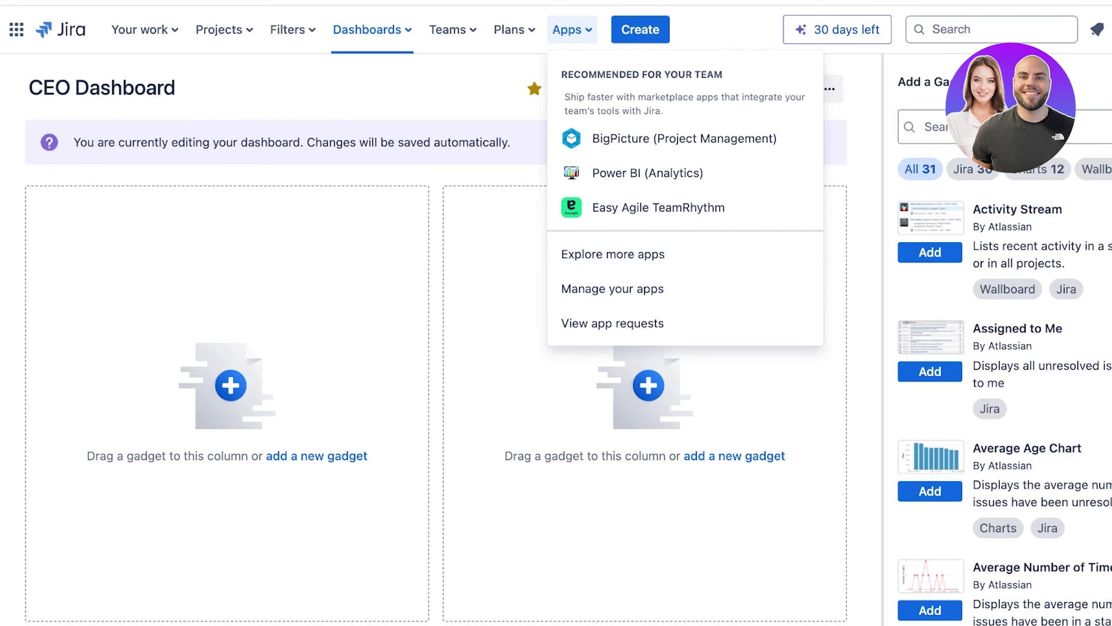
left_click(60, 30)
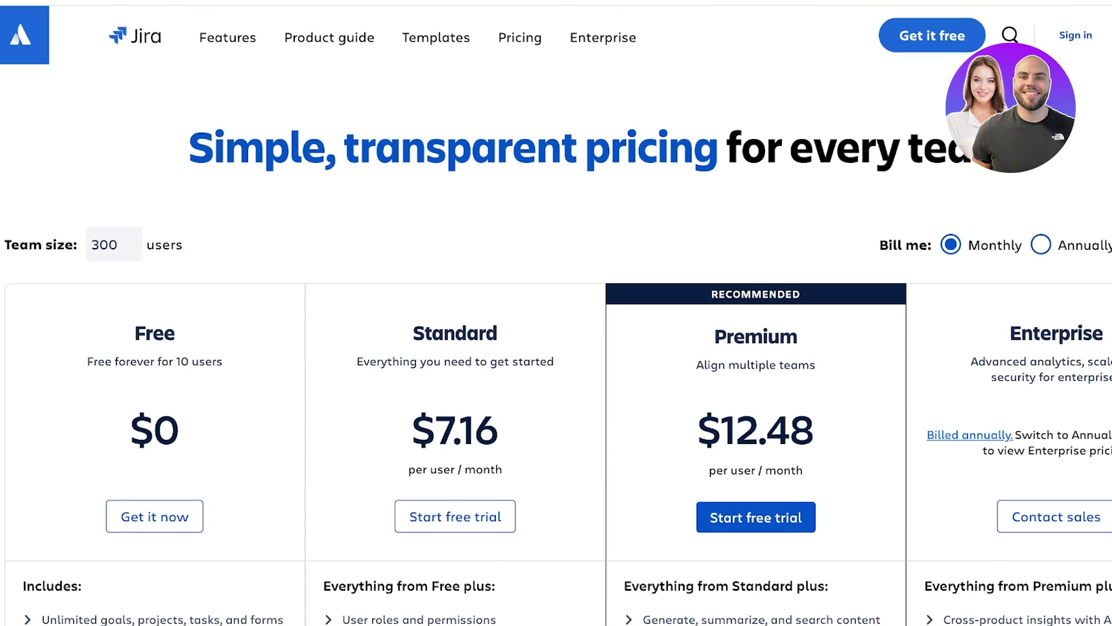
scroll(556, 344, "down", 1)
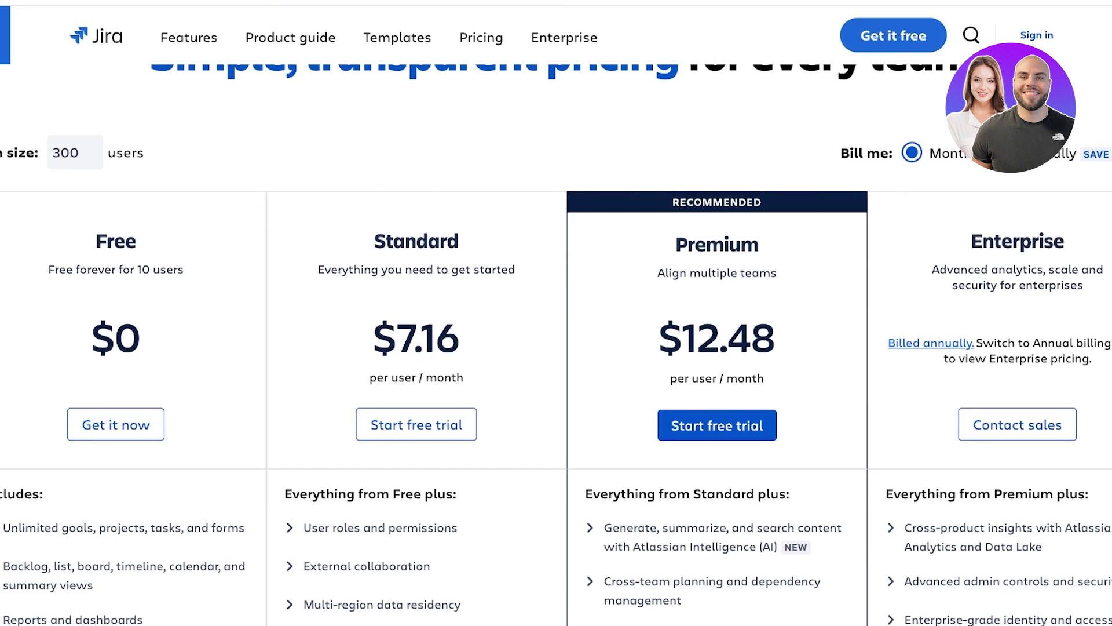
scroll(556, 344, "down", 3)
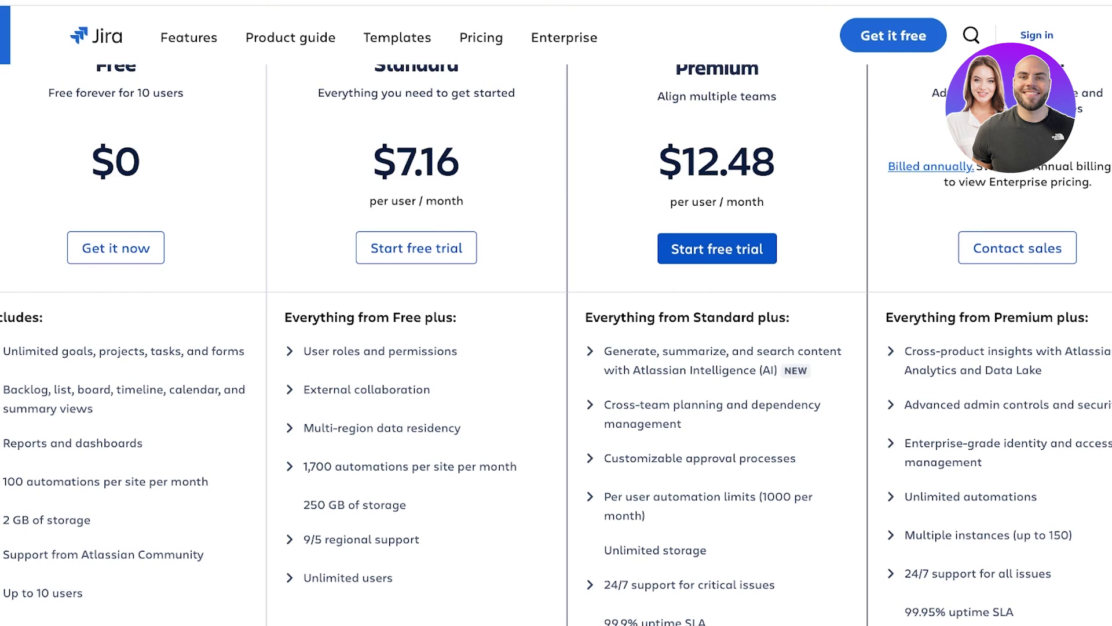
scroll(556, 344, "down", 1)
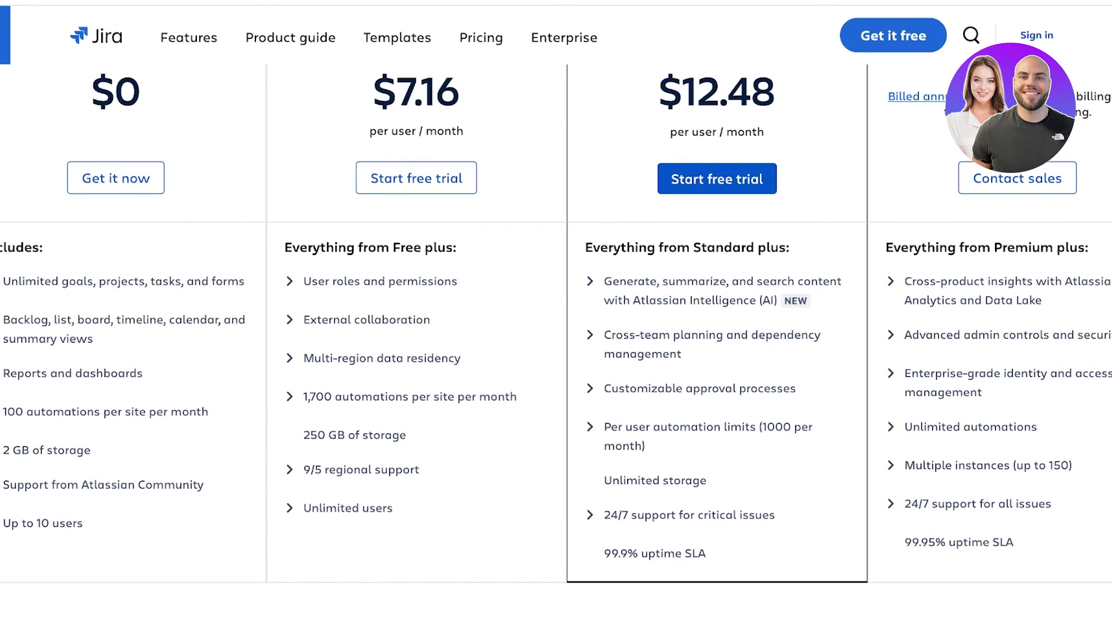
scroll(556, 345, "up", 3)
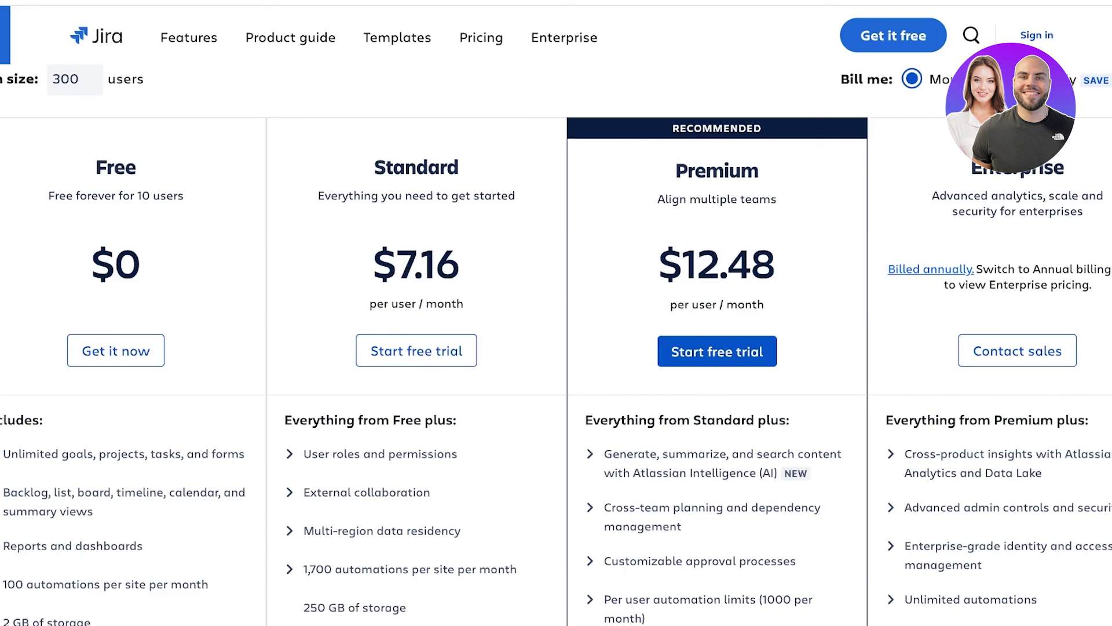
scroll(556, 344, "down", 3)
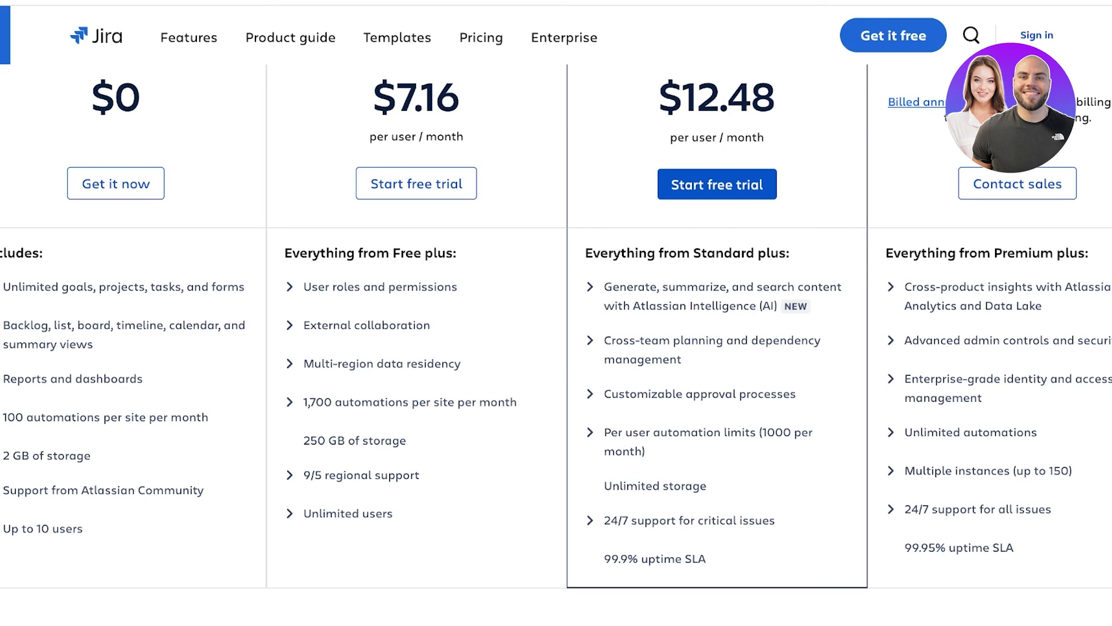
scroll(556, 313, "up", 3)
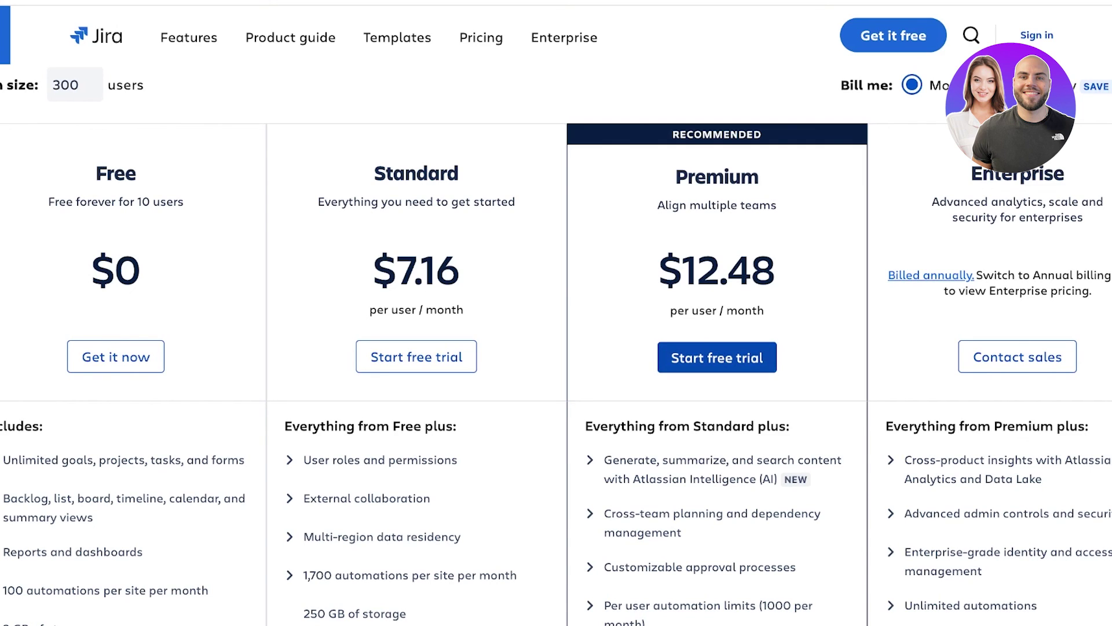
scroll(556, 347, "down", 1)
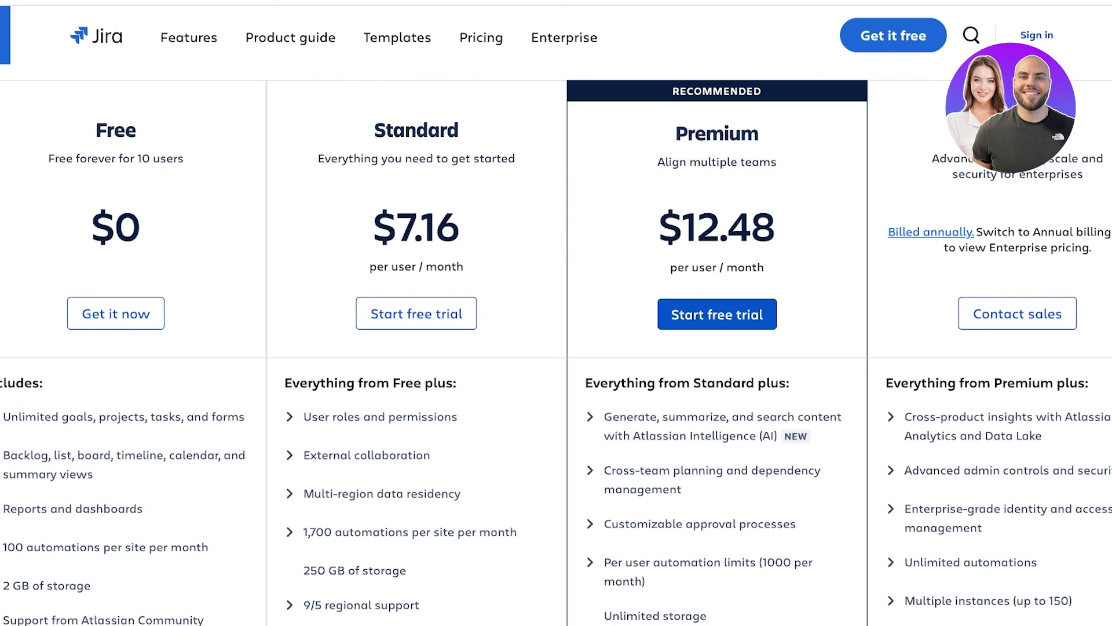
scroll(557, 346, "down", 2)
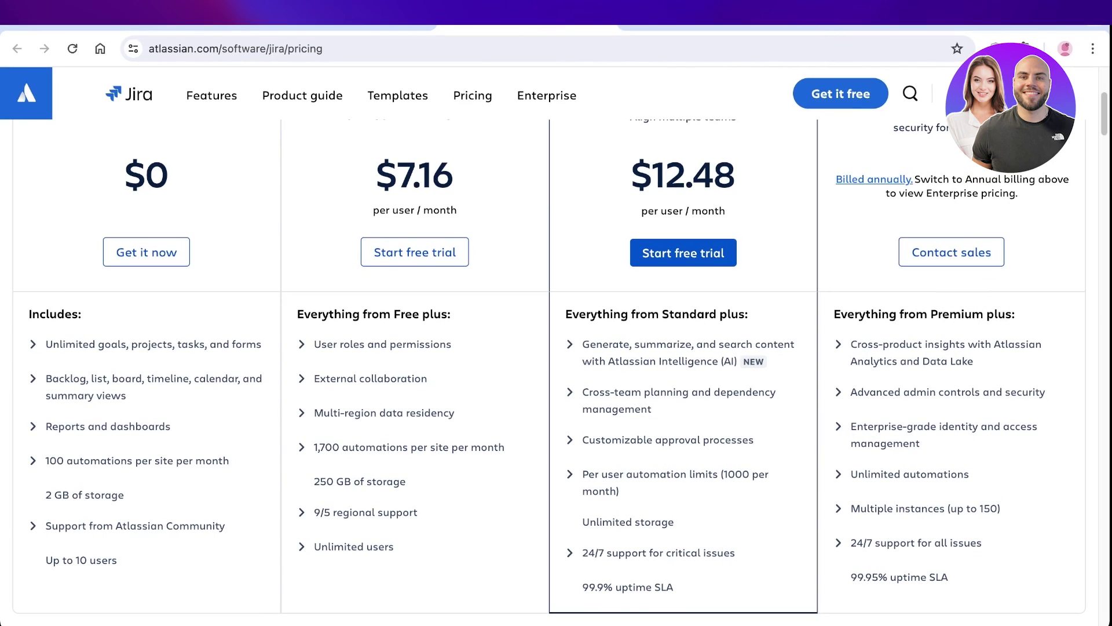
scroll(549, 373, "up", 2)
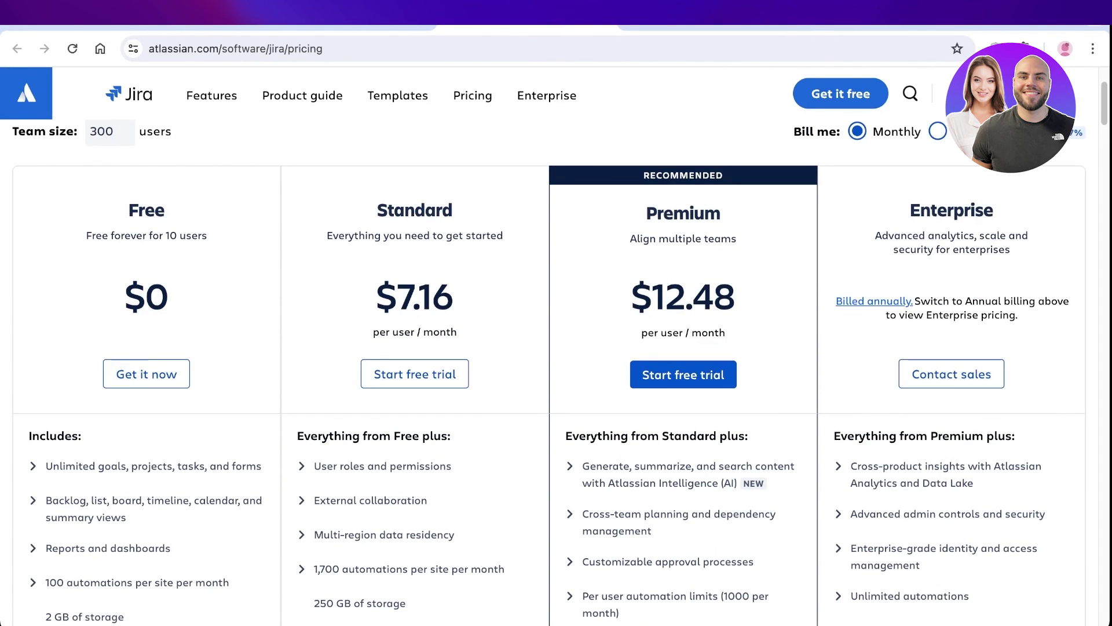
scroll(549, 348, "up", 3)
scroll(549, 348, "down", 3)
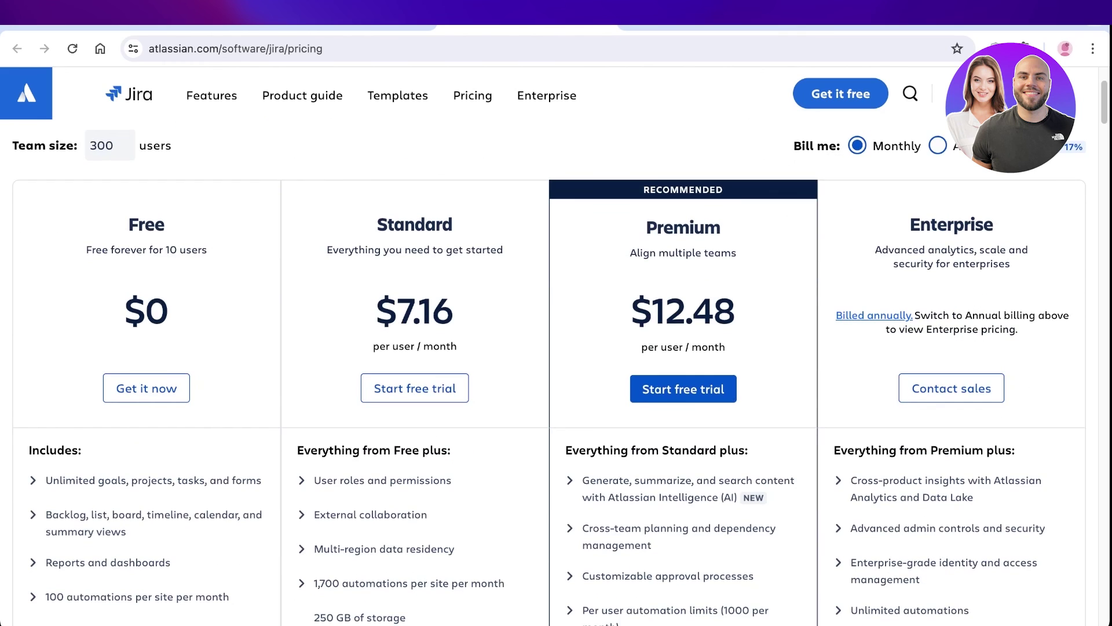
scroll(549, 371, "down", 3)
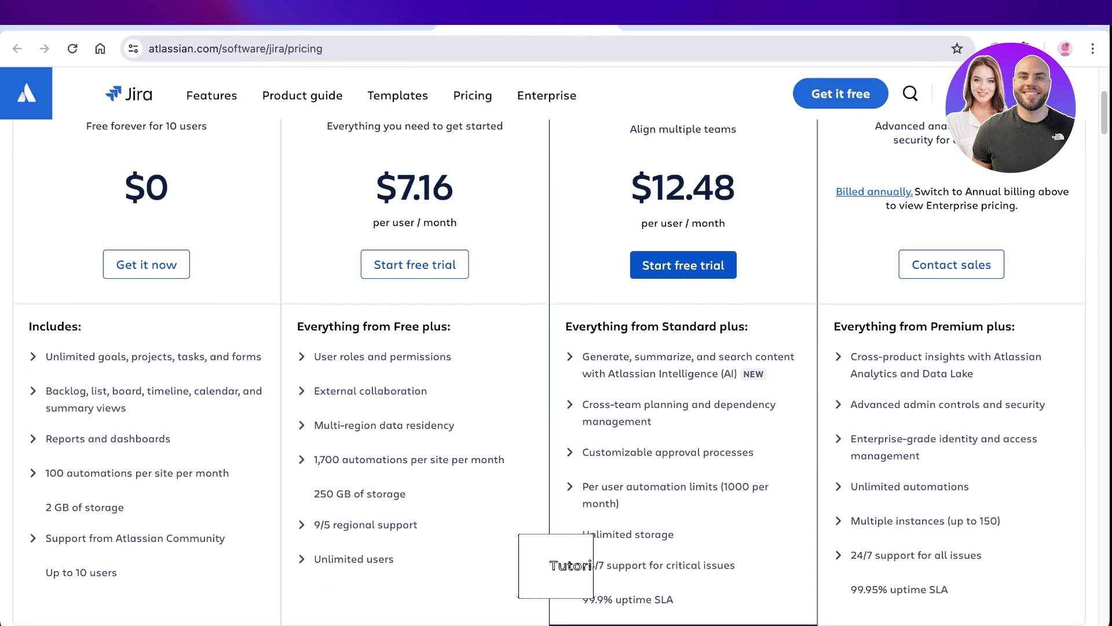